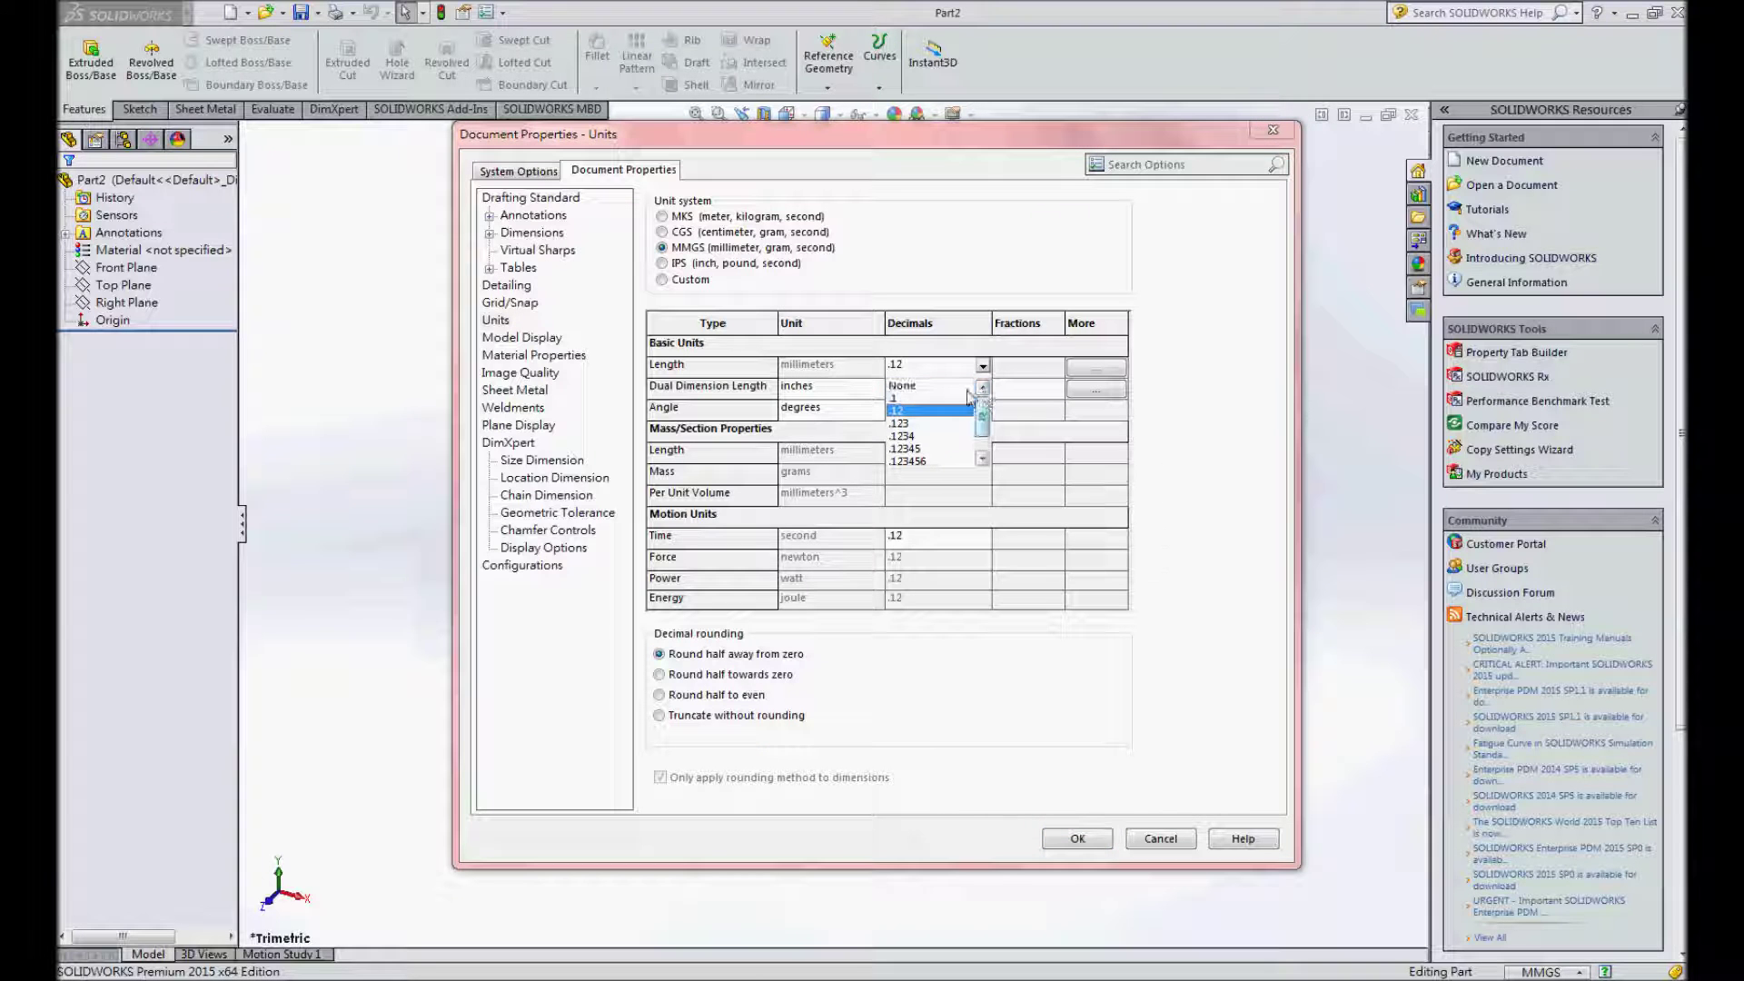
- Set the document's length unit to show no decimals and accept the unit settings
{"action": "left_click", "coordinate": [966, 385]}
{"action": "left_click", "coordinate": [1081, 839]}
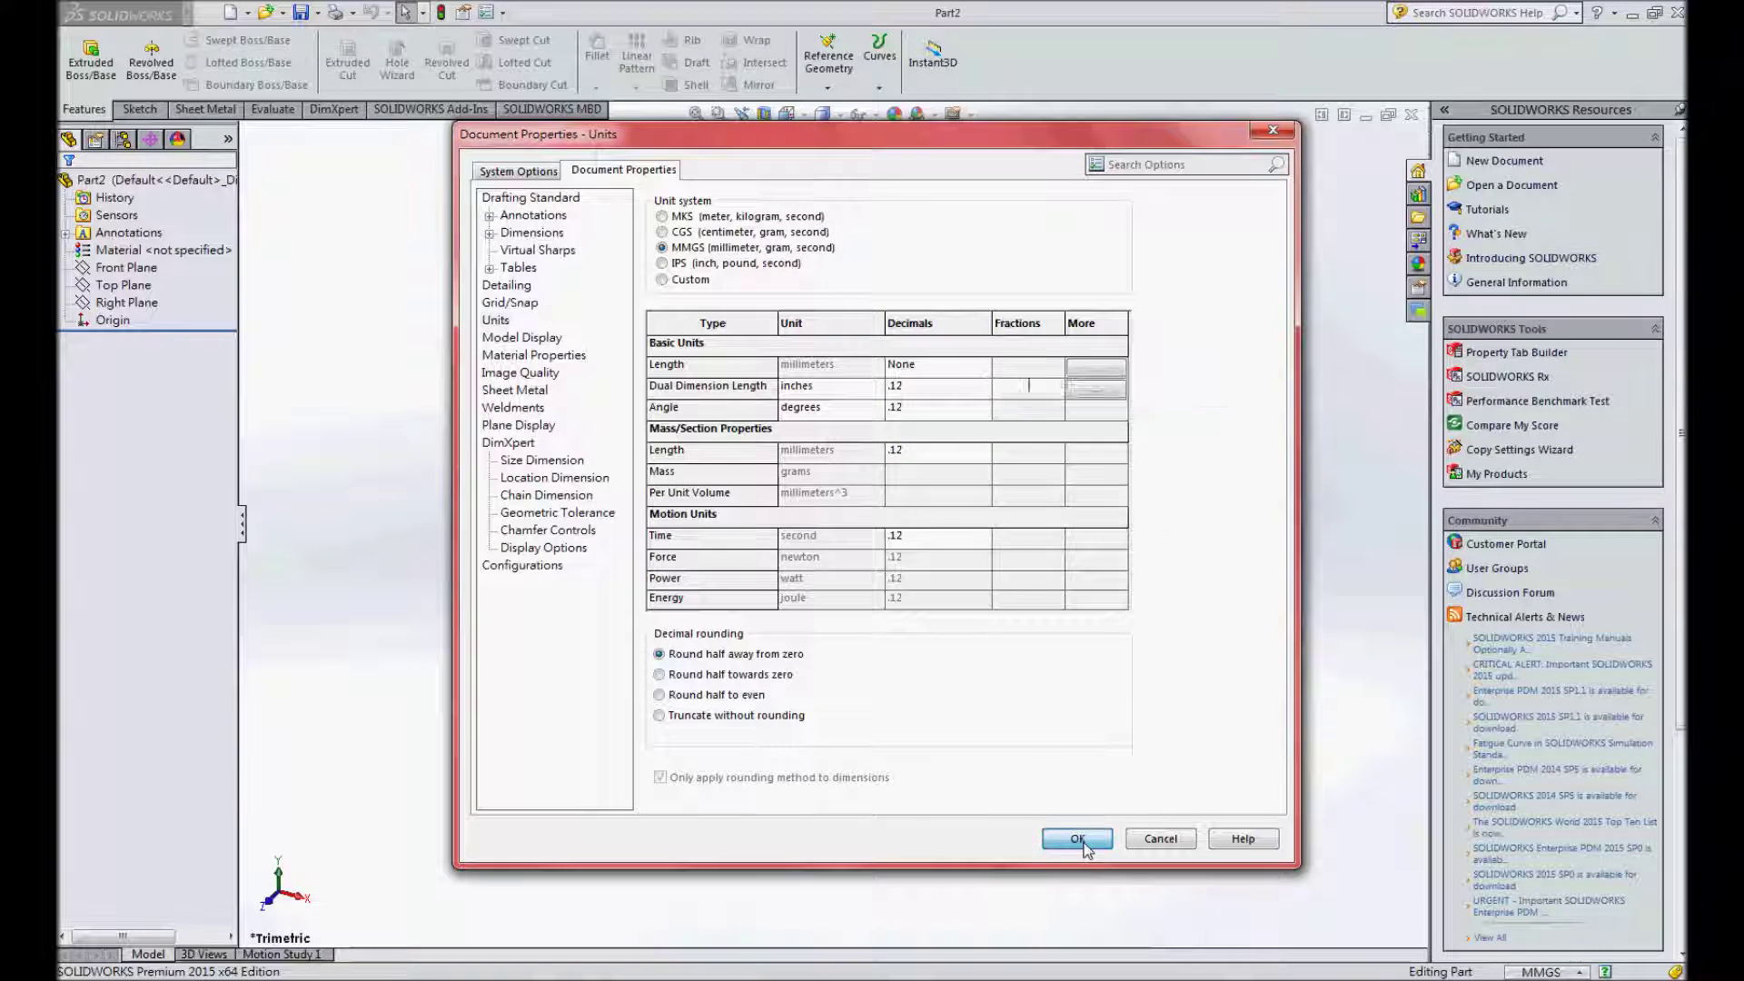
- Sketch a circle about 76 mm in diameter centred on the origin of the Front Plane
{"action": "left_click", "coordinate": [124, 267]}
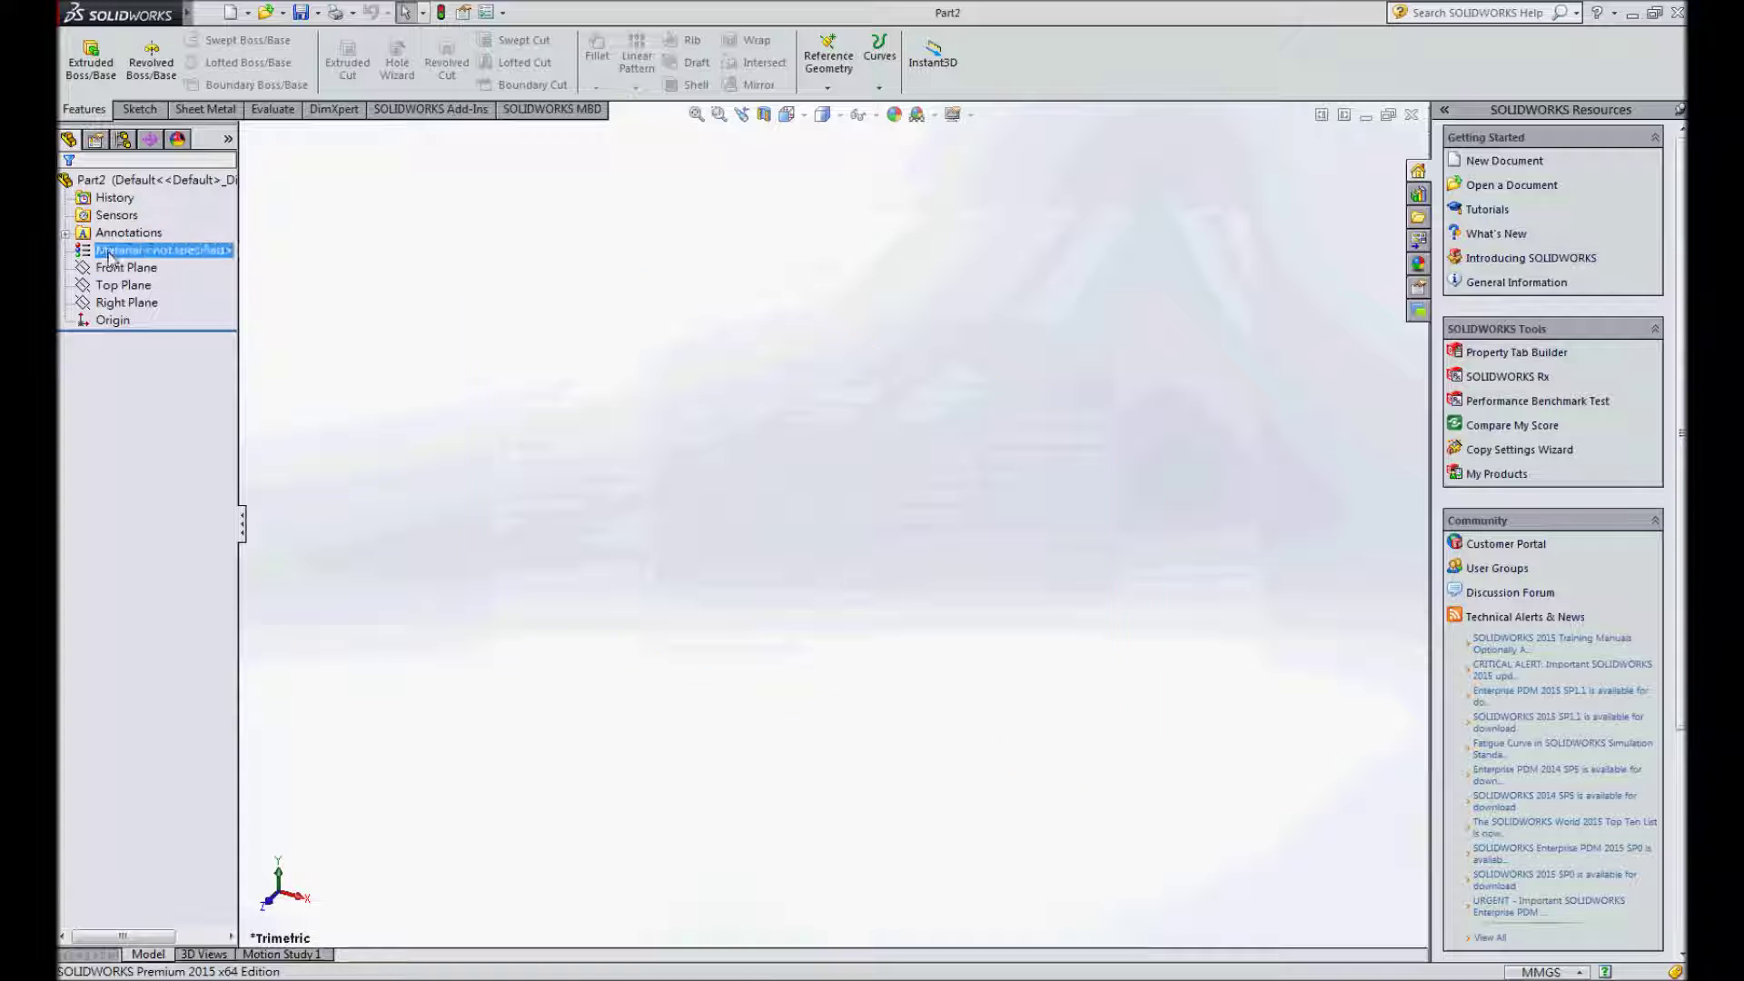
{"action": "left_click", "coordinate": [130, 249]}
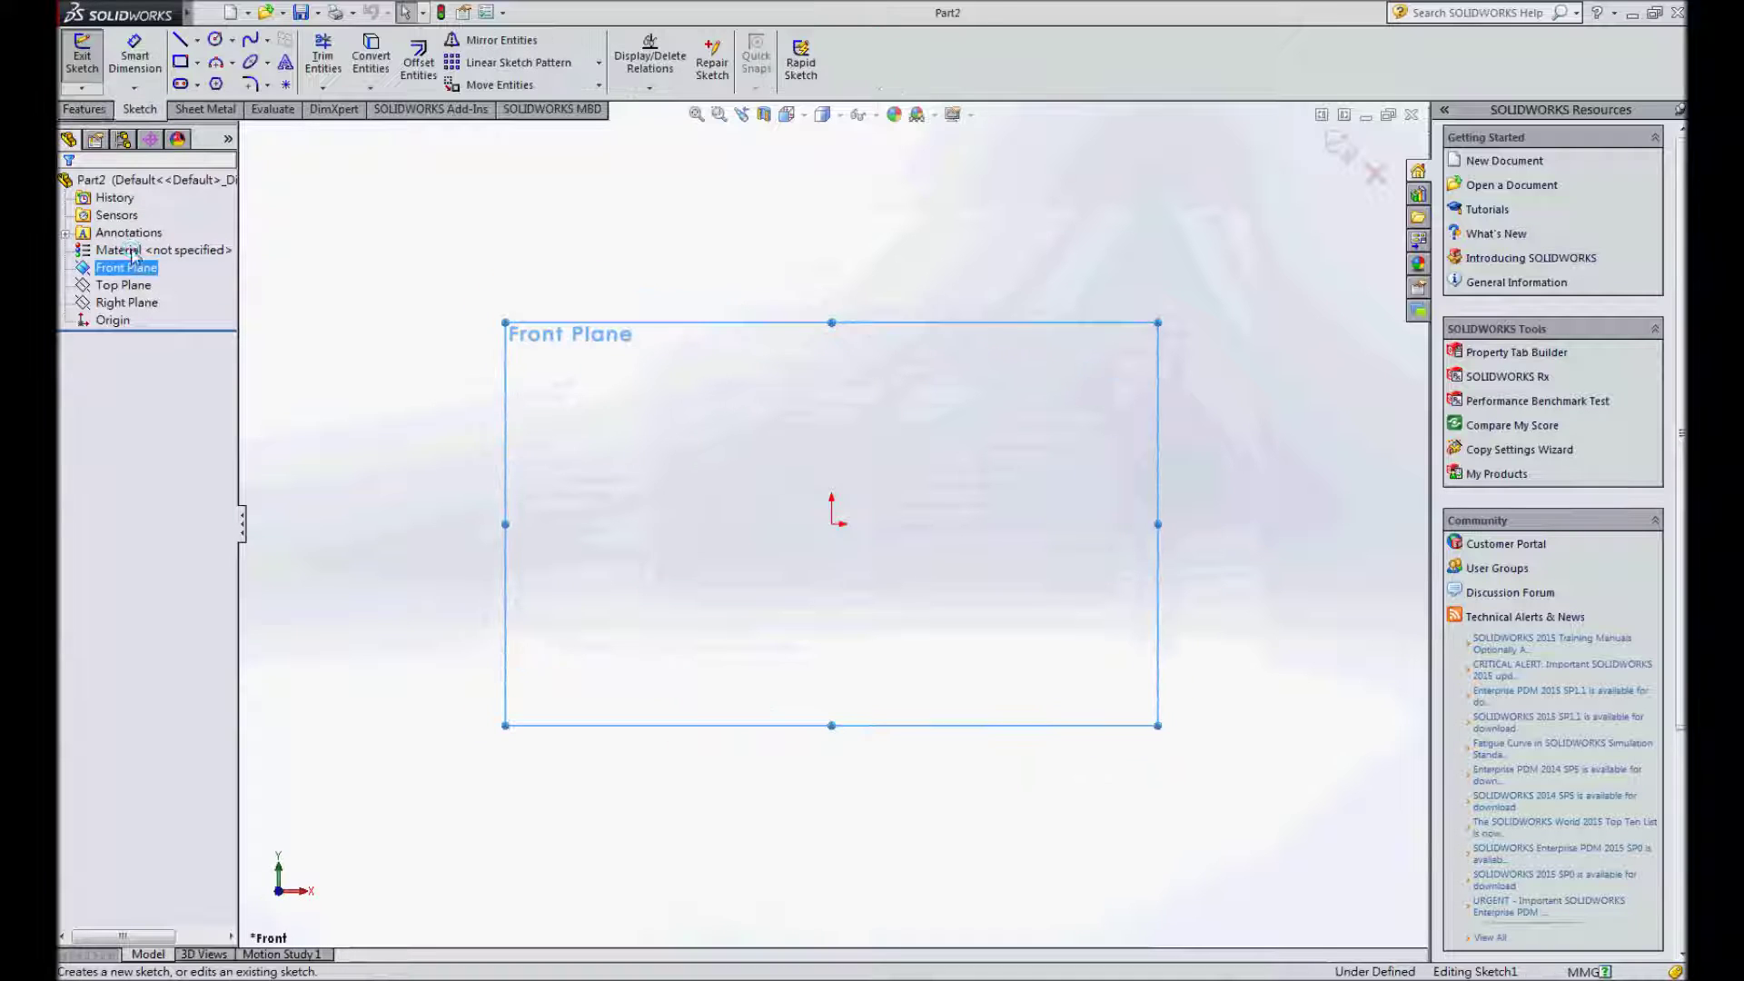
{"action": "left_click", "coordinate": [214, 41]}
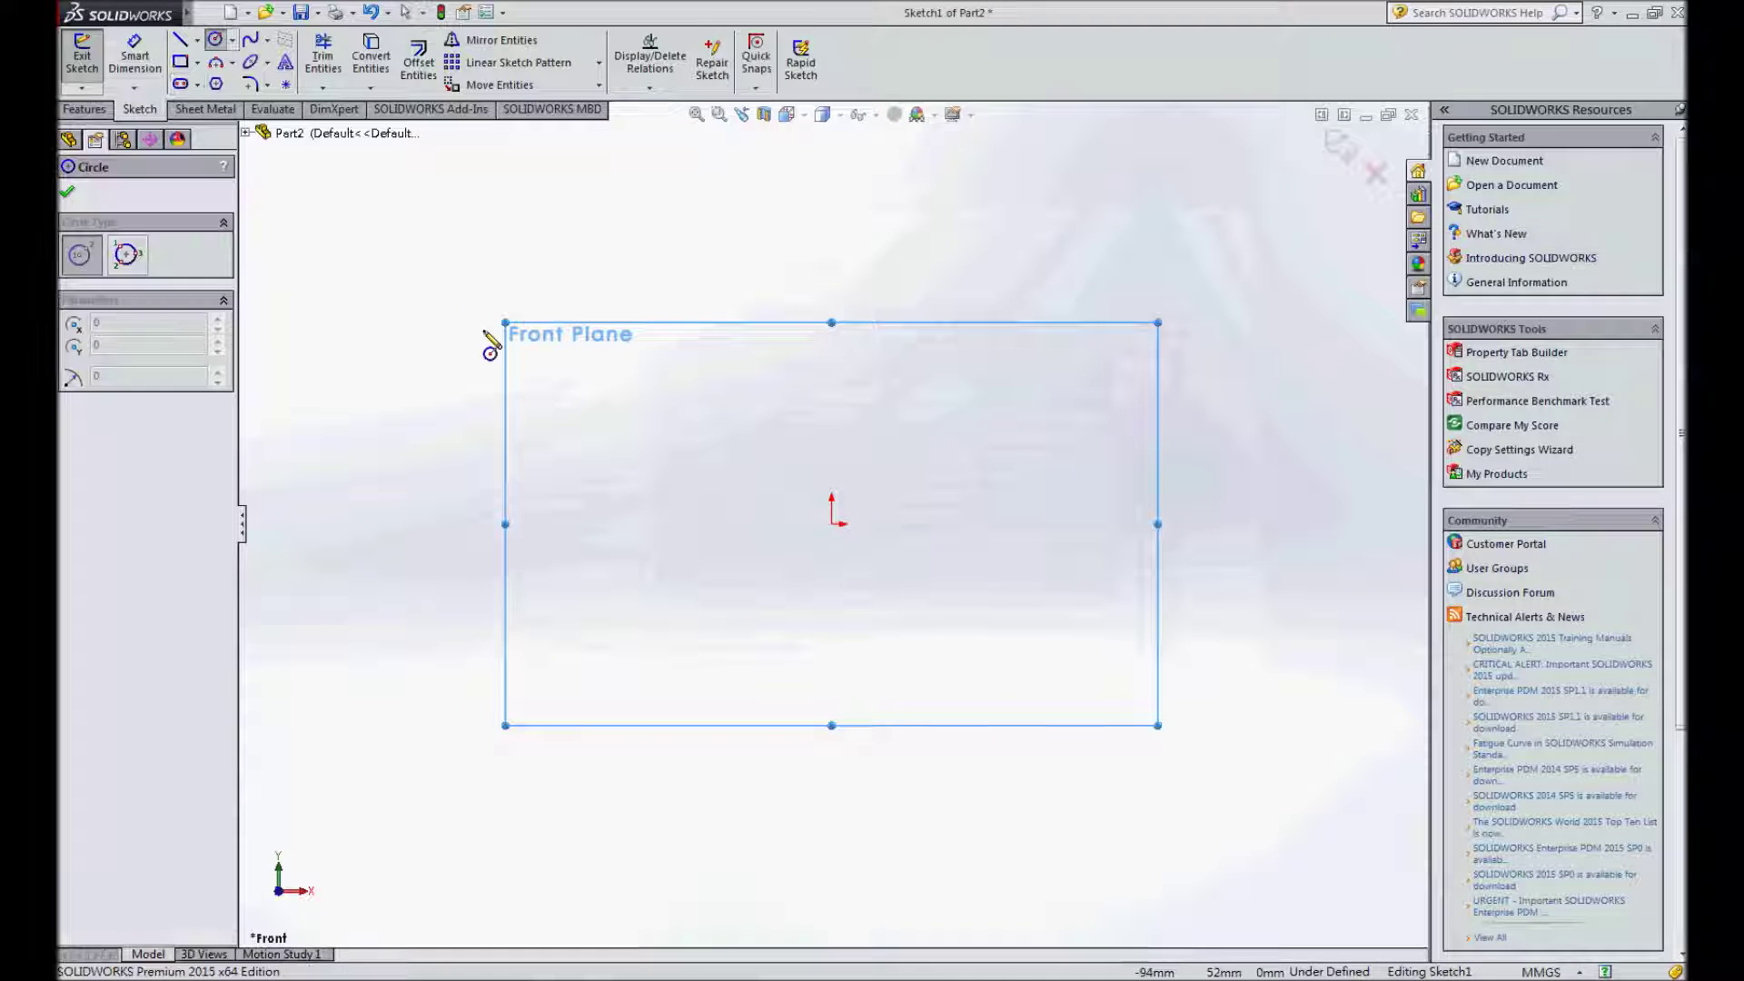
{"action": "left_click_drag", "start_coordinate": [832, 524], "coordinate": [927, 432]}
{"action": "key", "text": "Escape"}
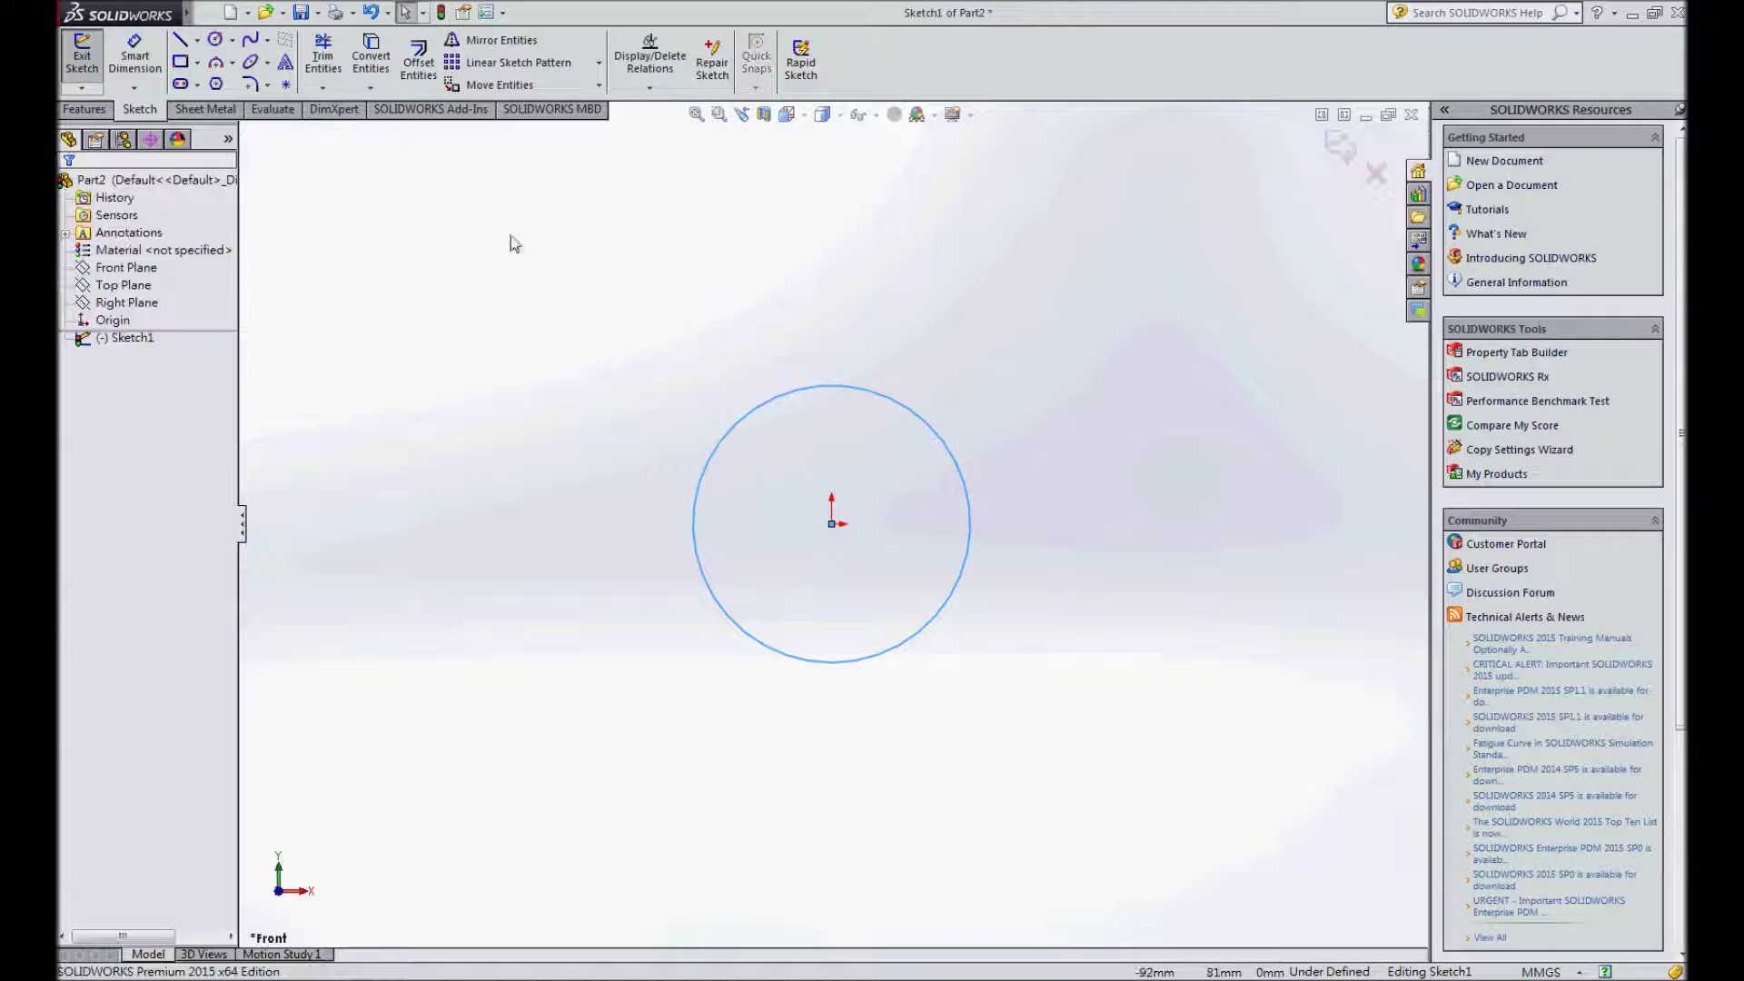
- Dimension the circle's diameter as 150 mm
{"action": "left_click", "coordinate": [134, 56]}
{"action": "left_click", "coordinate": [951, 469]}
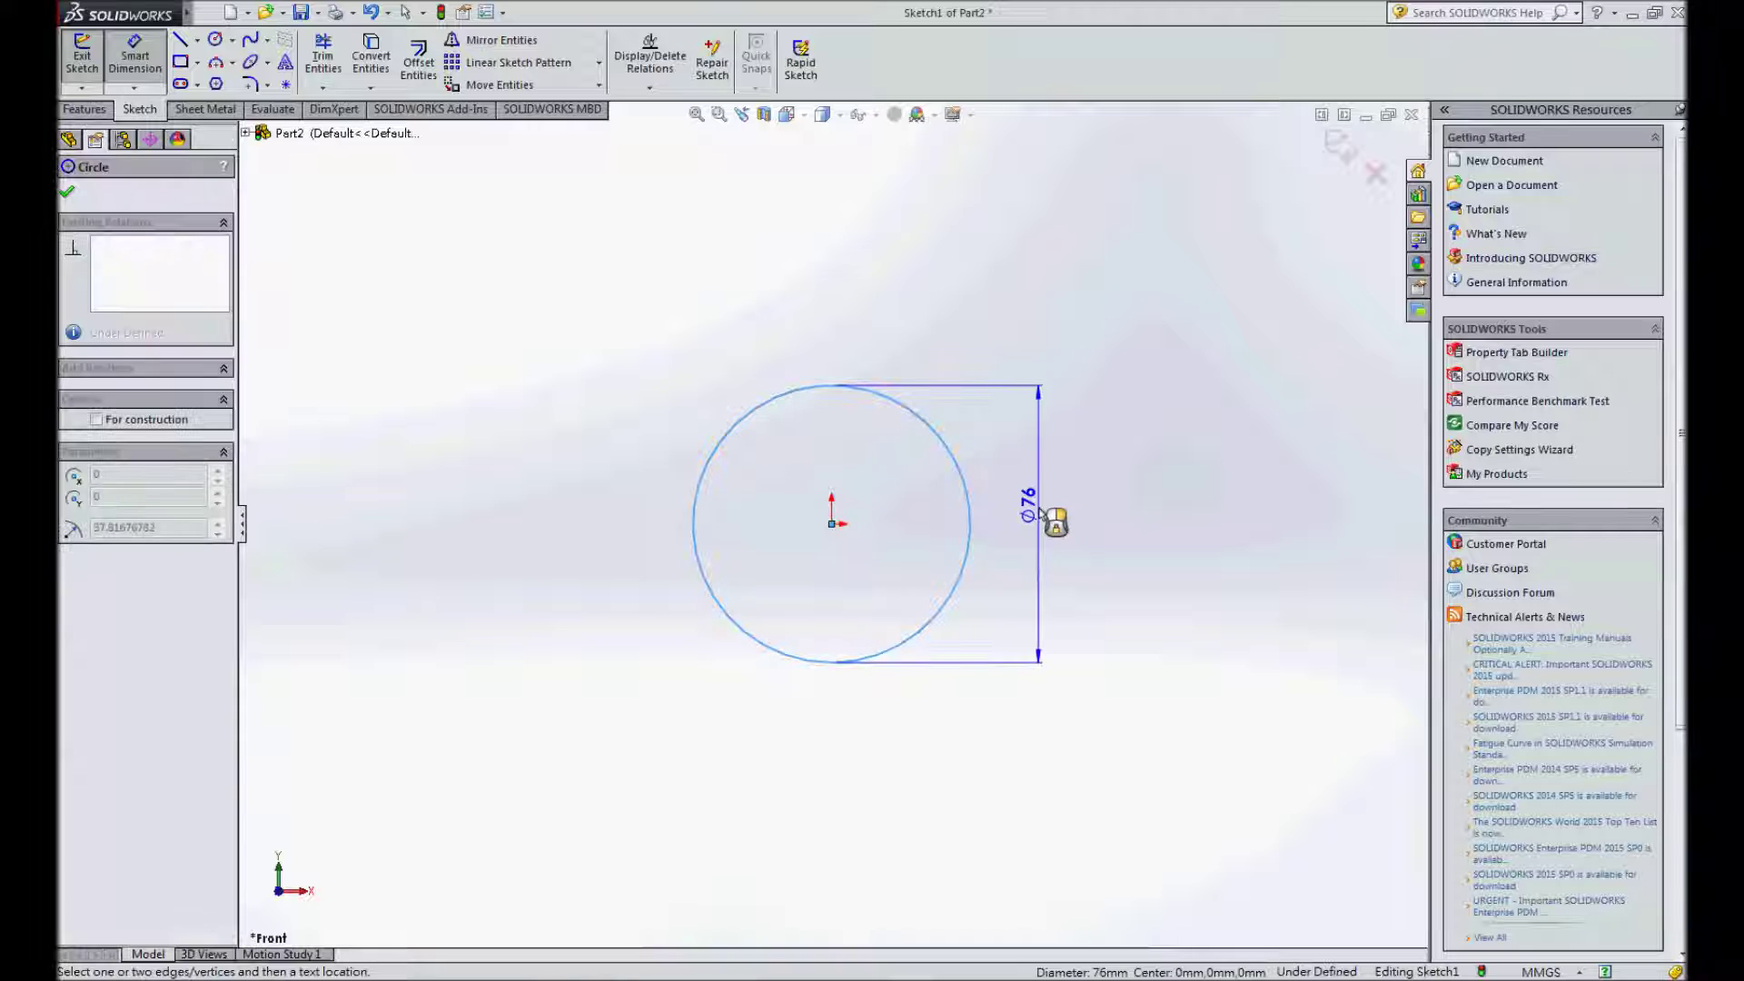
{"action": "left_click", "coordinate": [1044, 518]}
{"action": "type", "text": "150"}
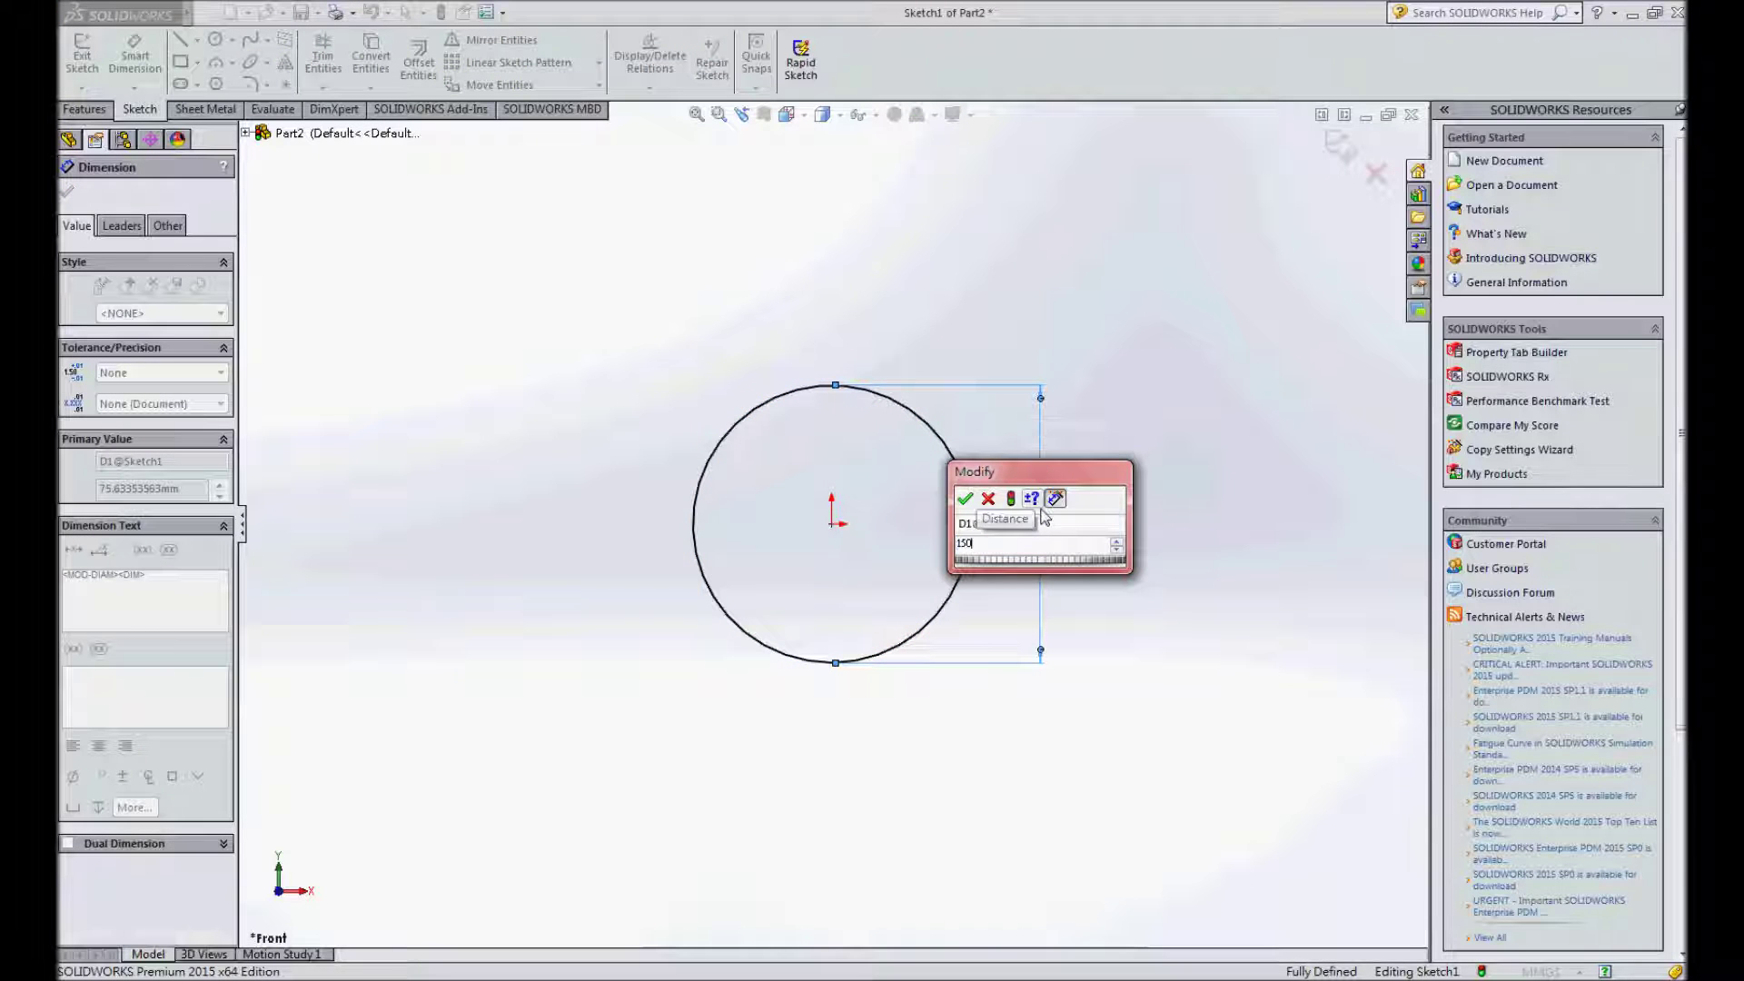
{"action": "key", "text": "Return"}
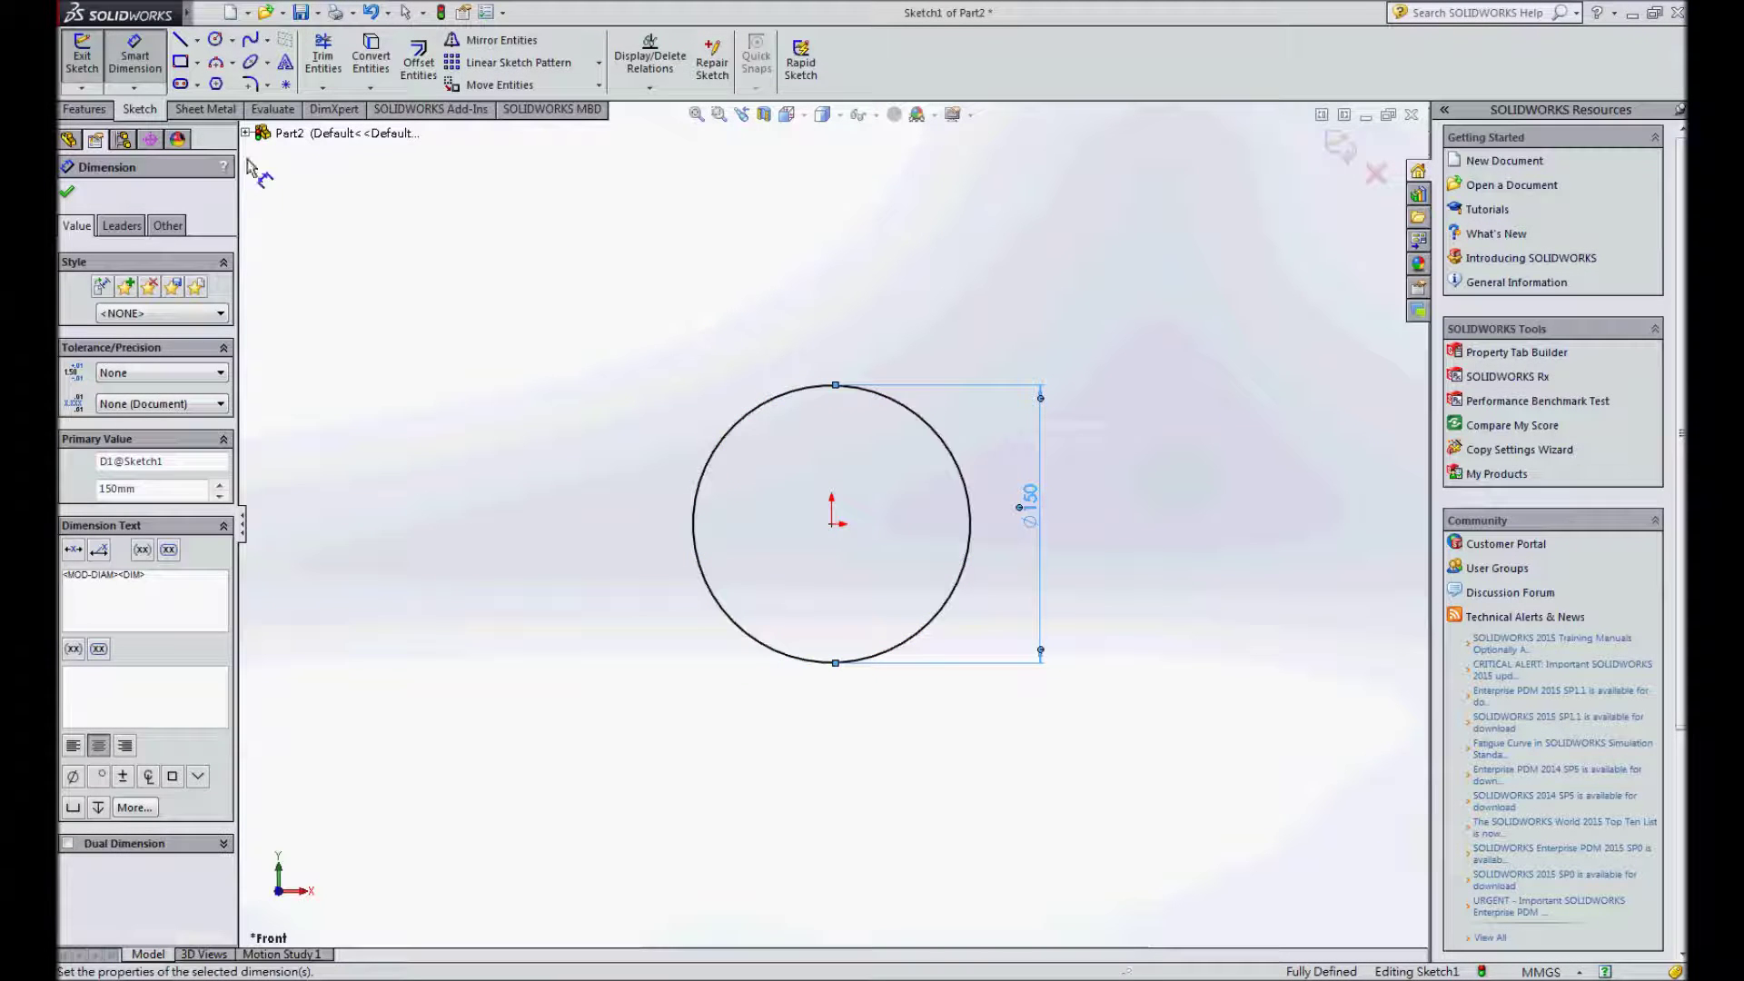
{"action": "left_click", "coordinate": [134, 56]}
- Close the sketch and extrude the circle to a blind depth of 30 mm
{"action": "left_click", "coordinate": [84, 58]}
{"action": "left_click", "coordinate": [88, 65]}
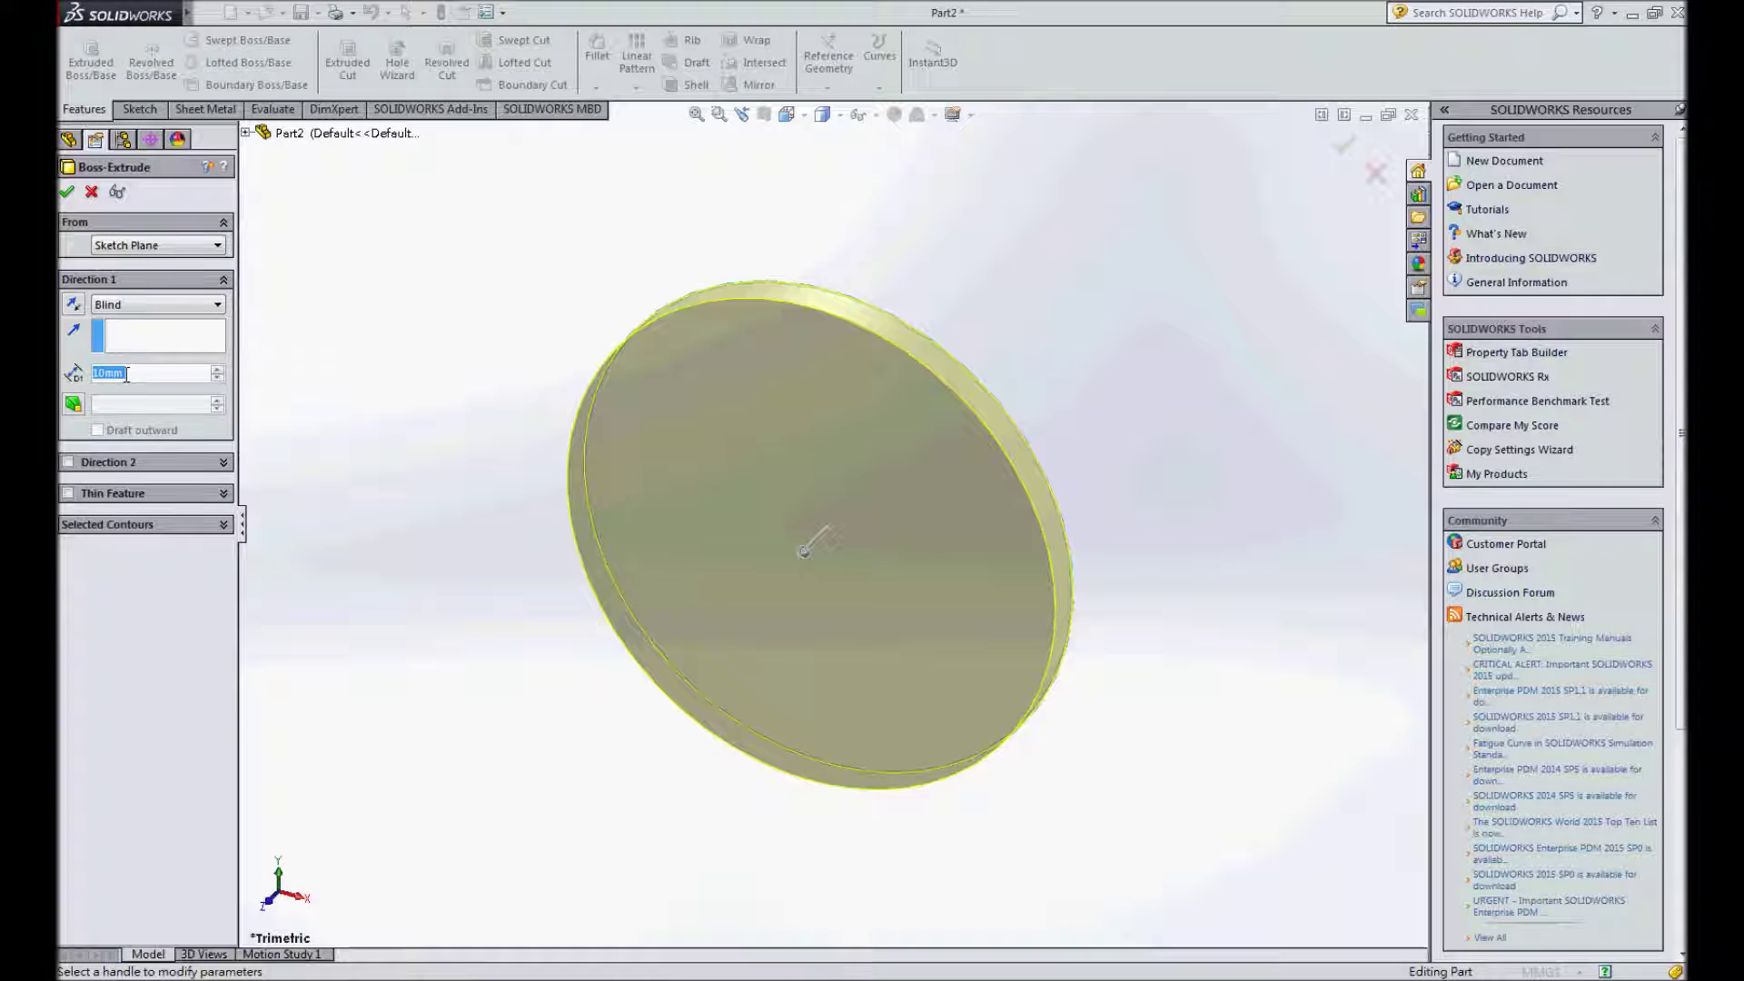
{"action": "type", "text": "30"}
{"action": "key", "text": "Return"}
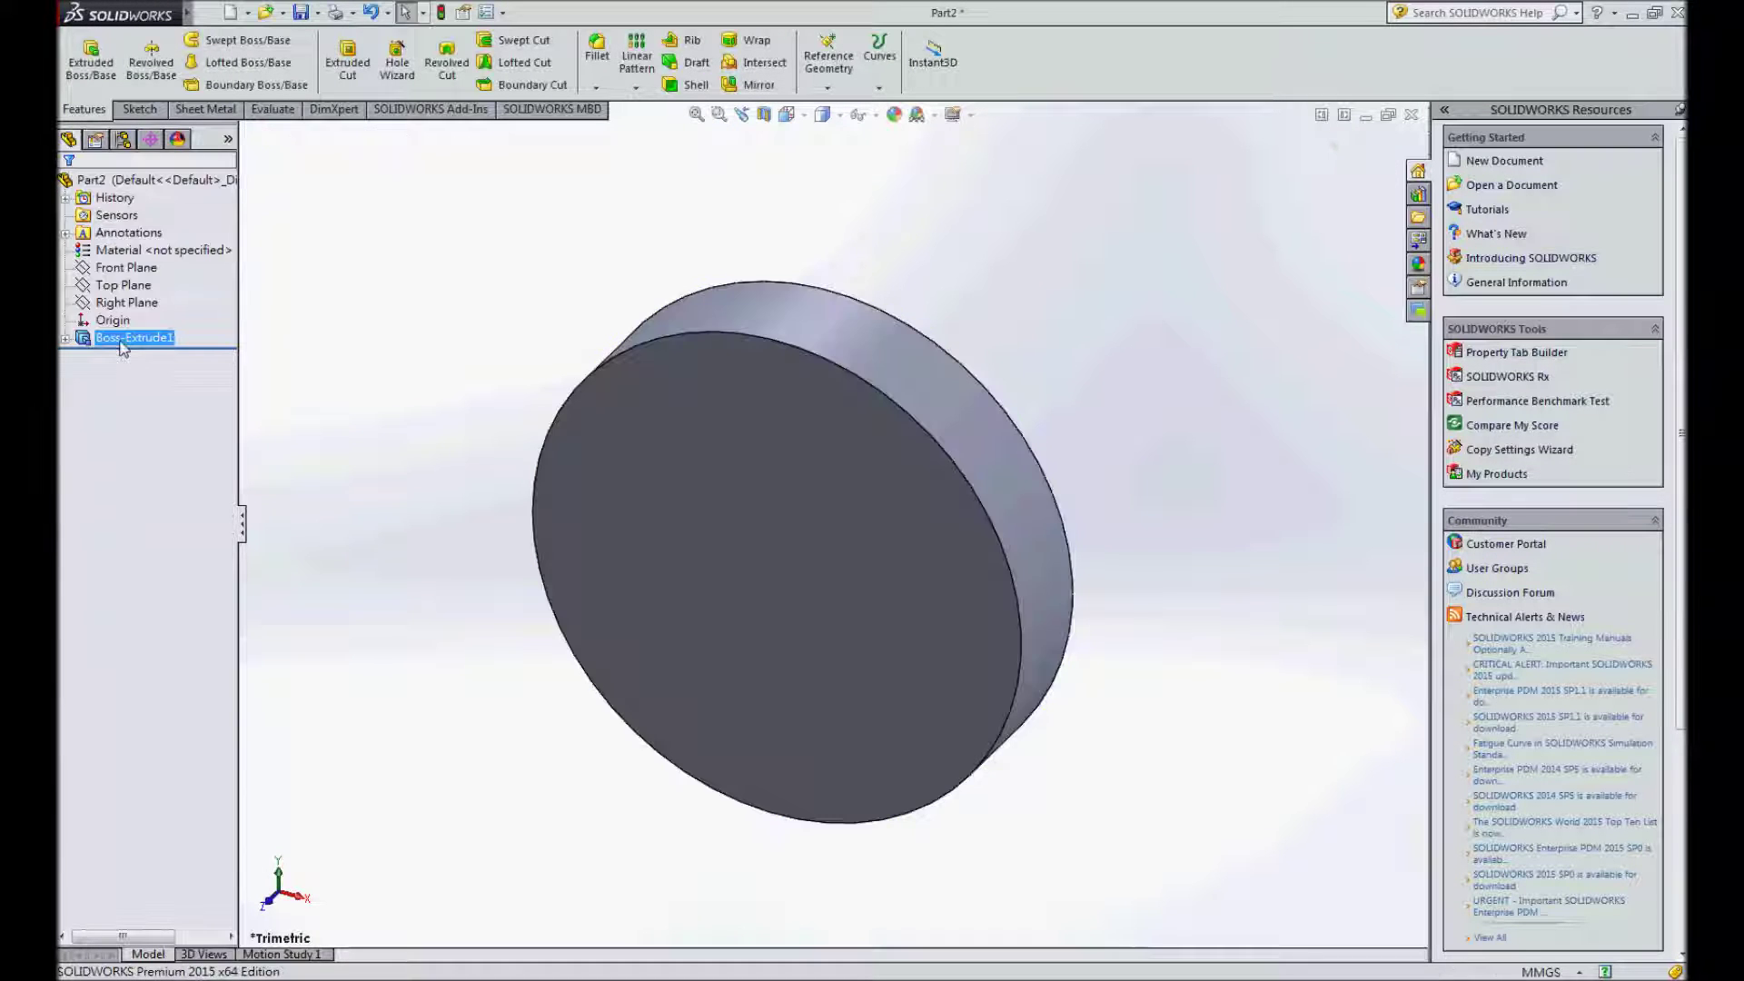
- Save the disc part as Pivot, replacing the existing file of that name
{"action": "left_click", "coordinate": [299, 13]}
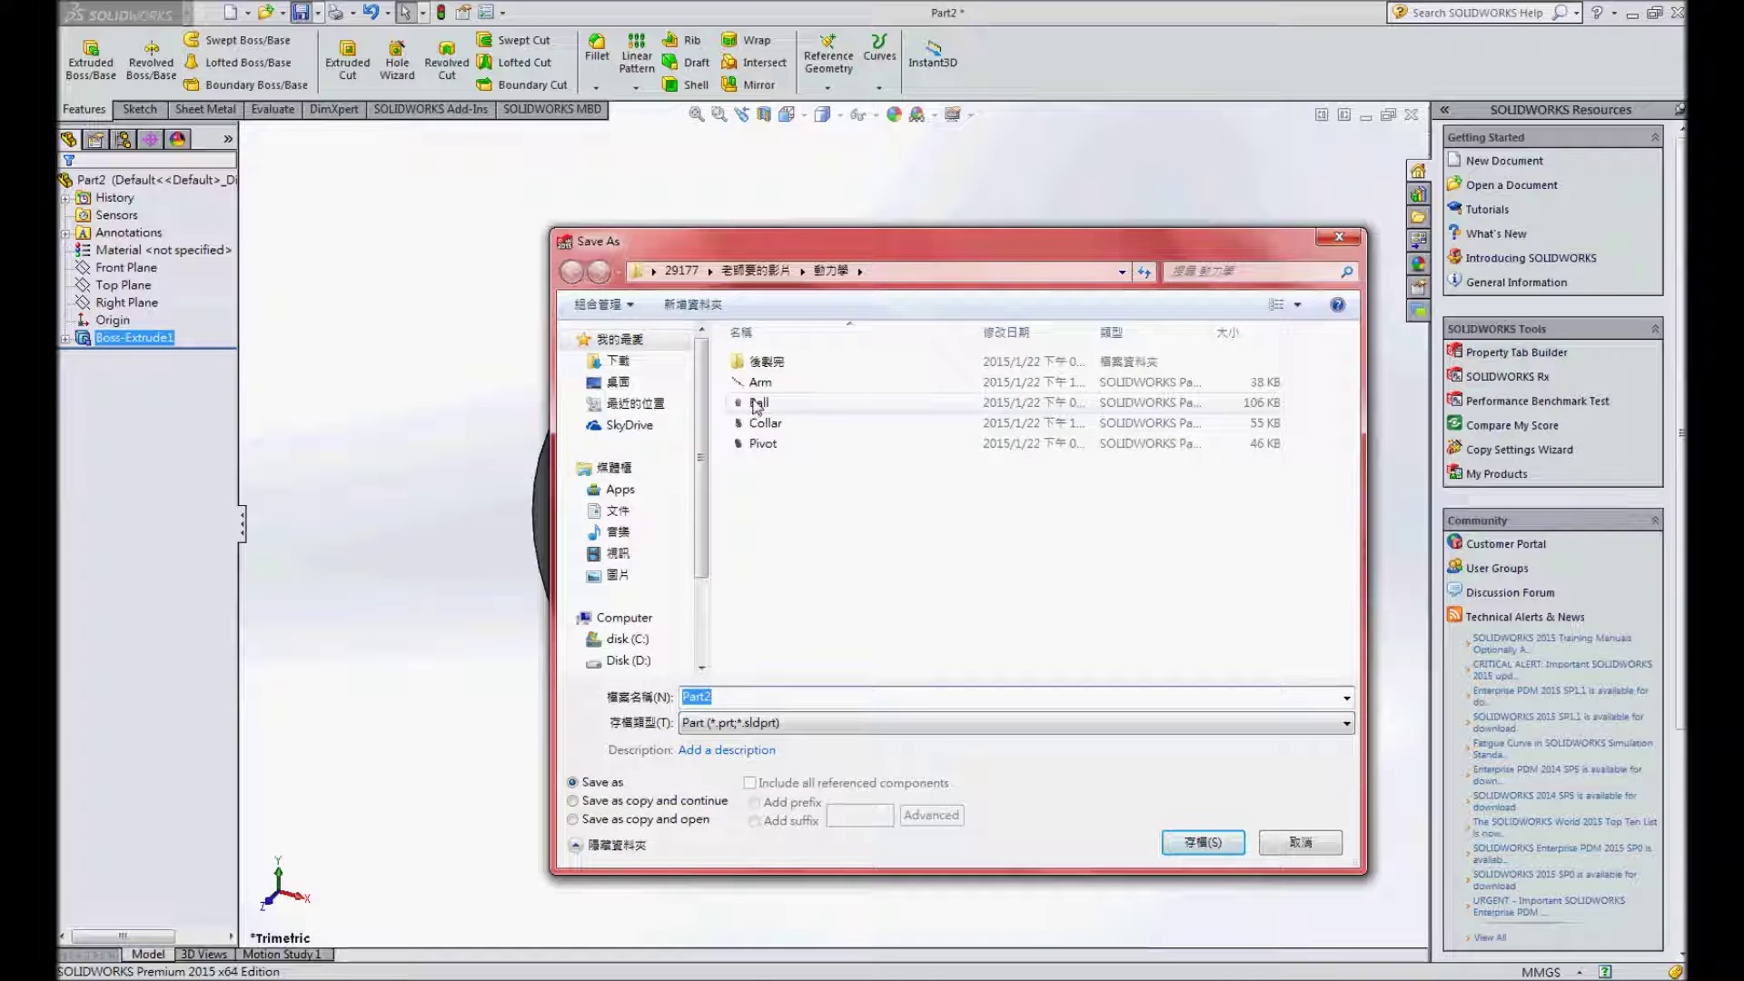
{"action": "left_click", "coordinate": [762, 445]}
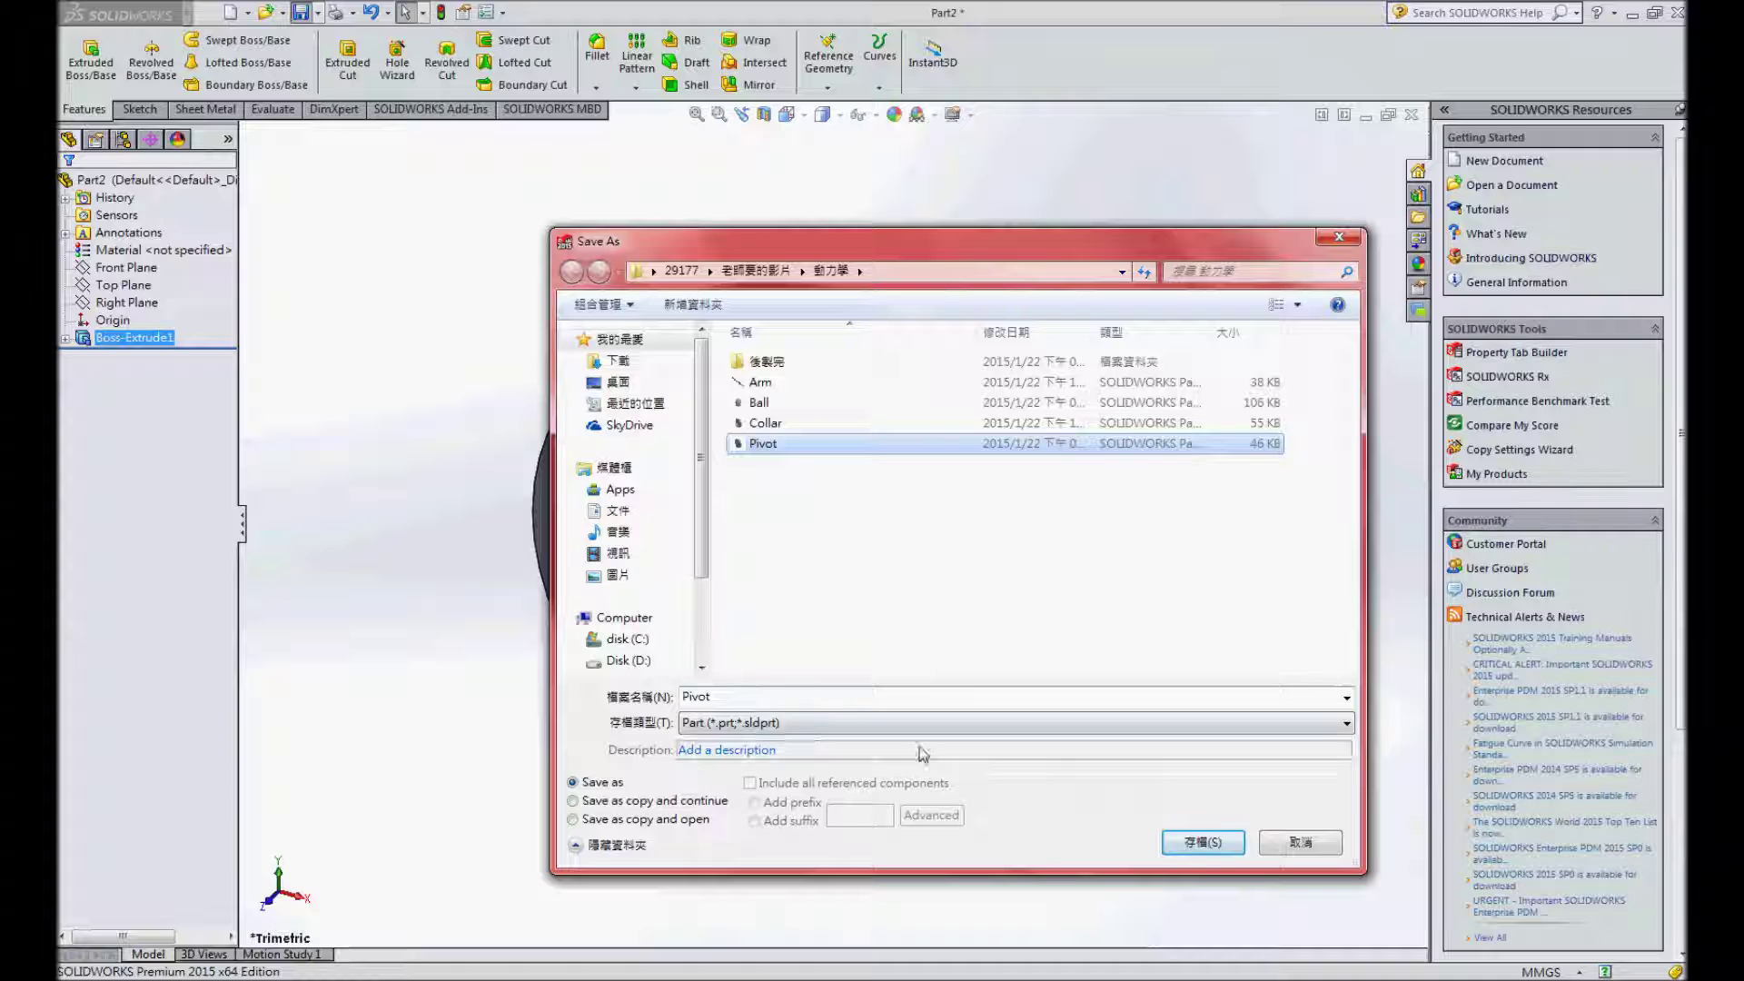
{"action": "left_click", "coordinate": [1200, 843]}
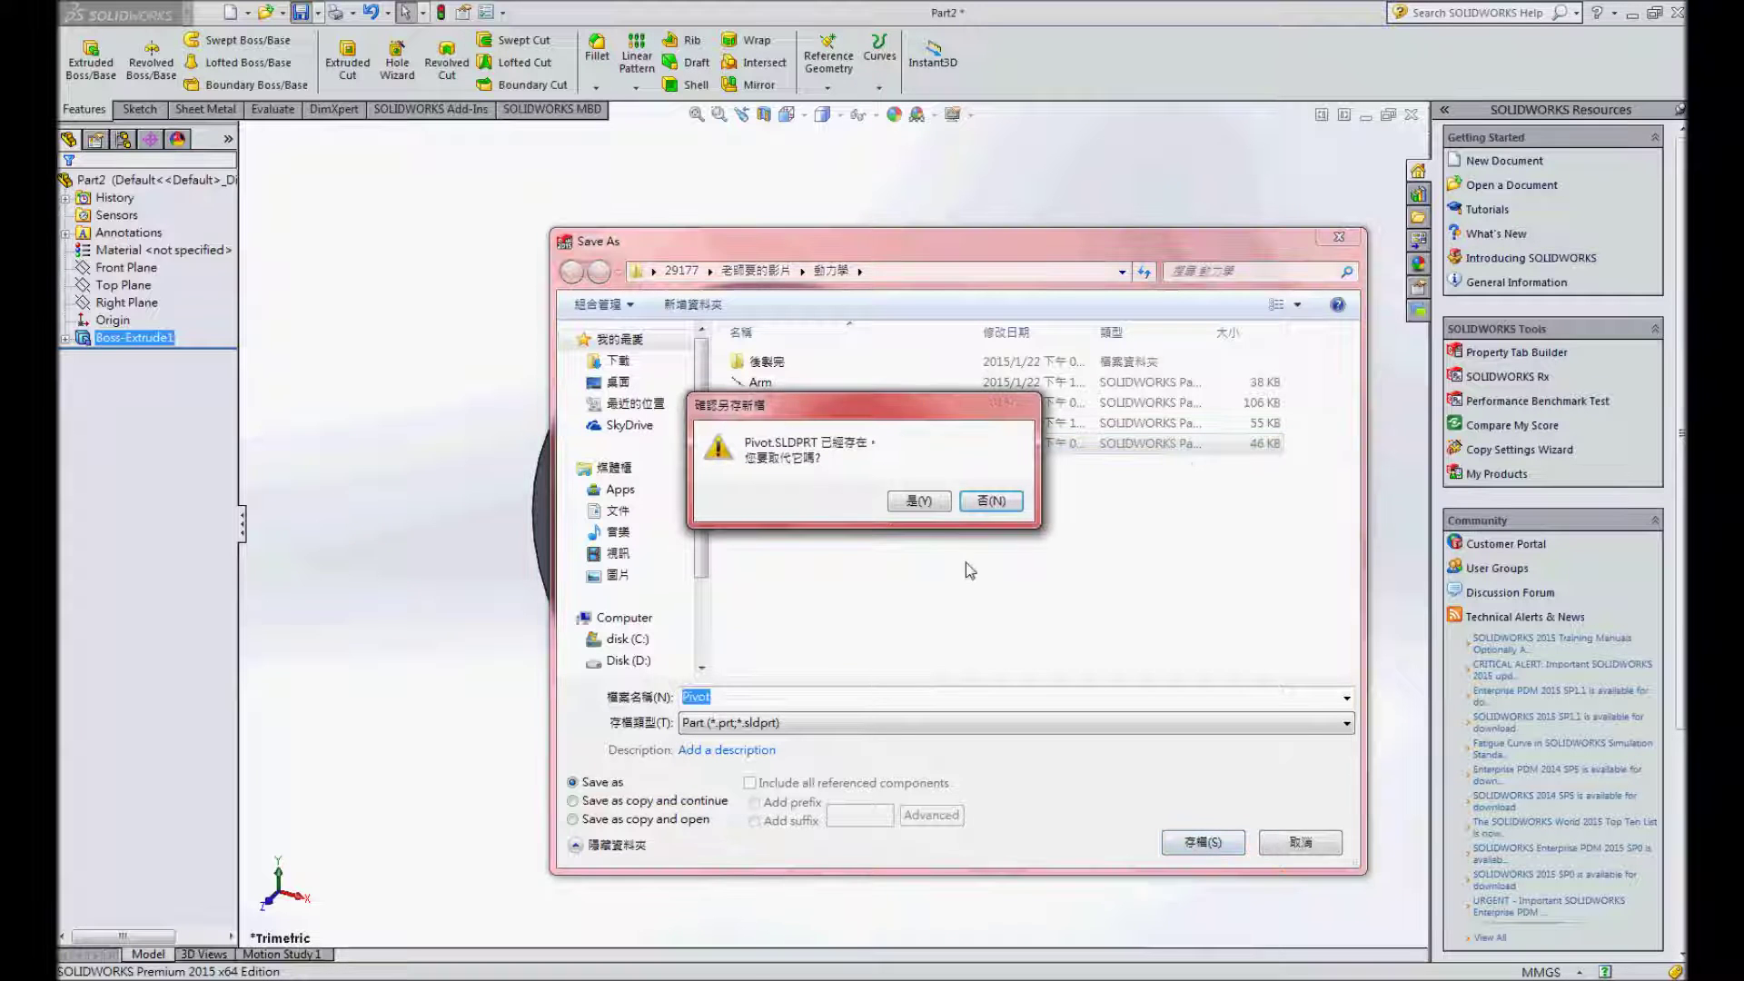
{"action": "left_click", "coordinate": [919, 501]}
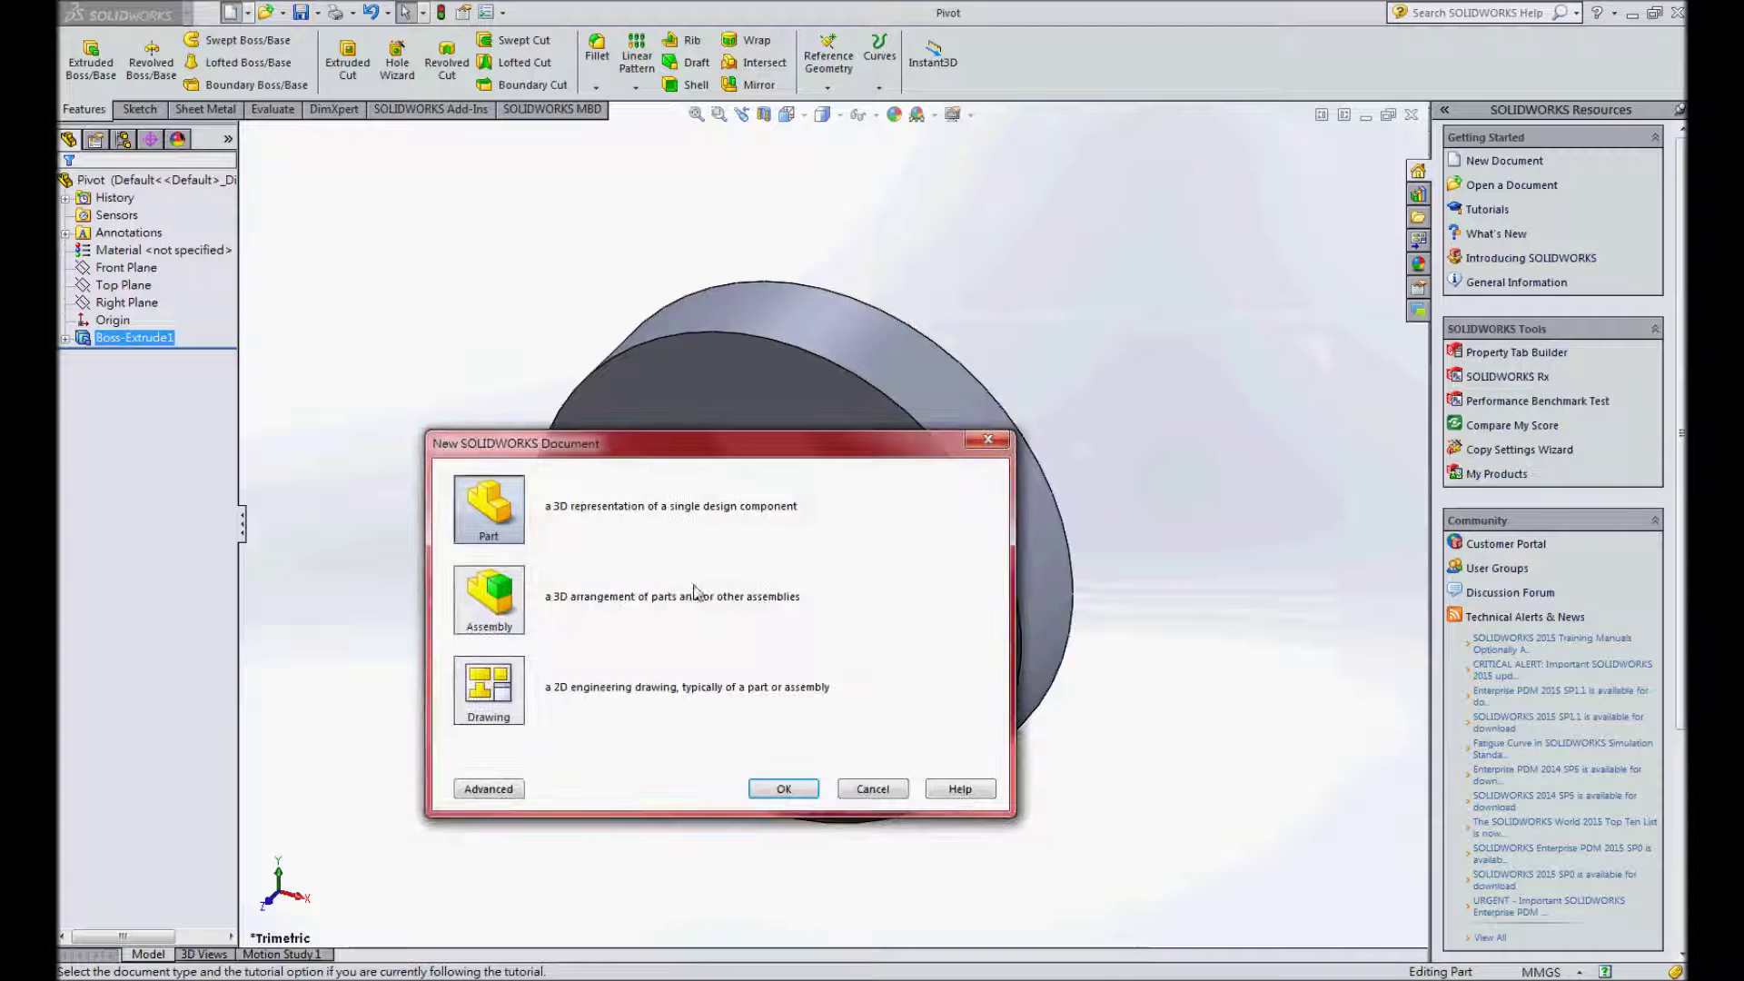
- Create a new part document and set its length unit to show no decimals
{"action": "left_click", "coordinate": [817, 787]}
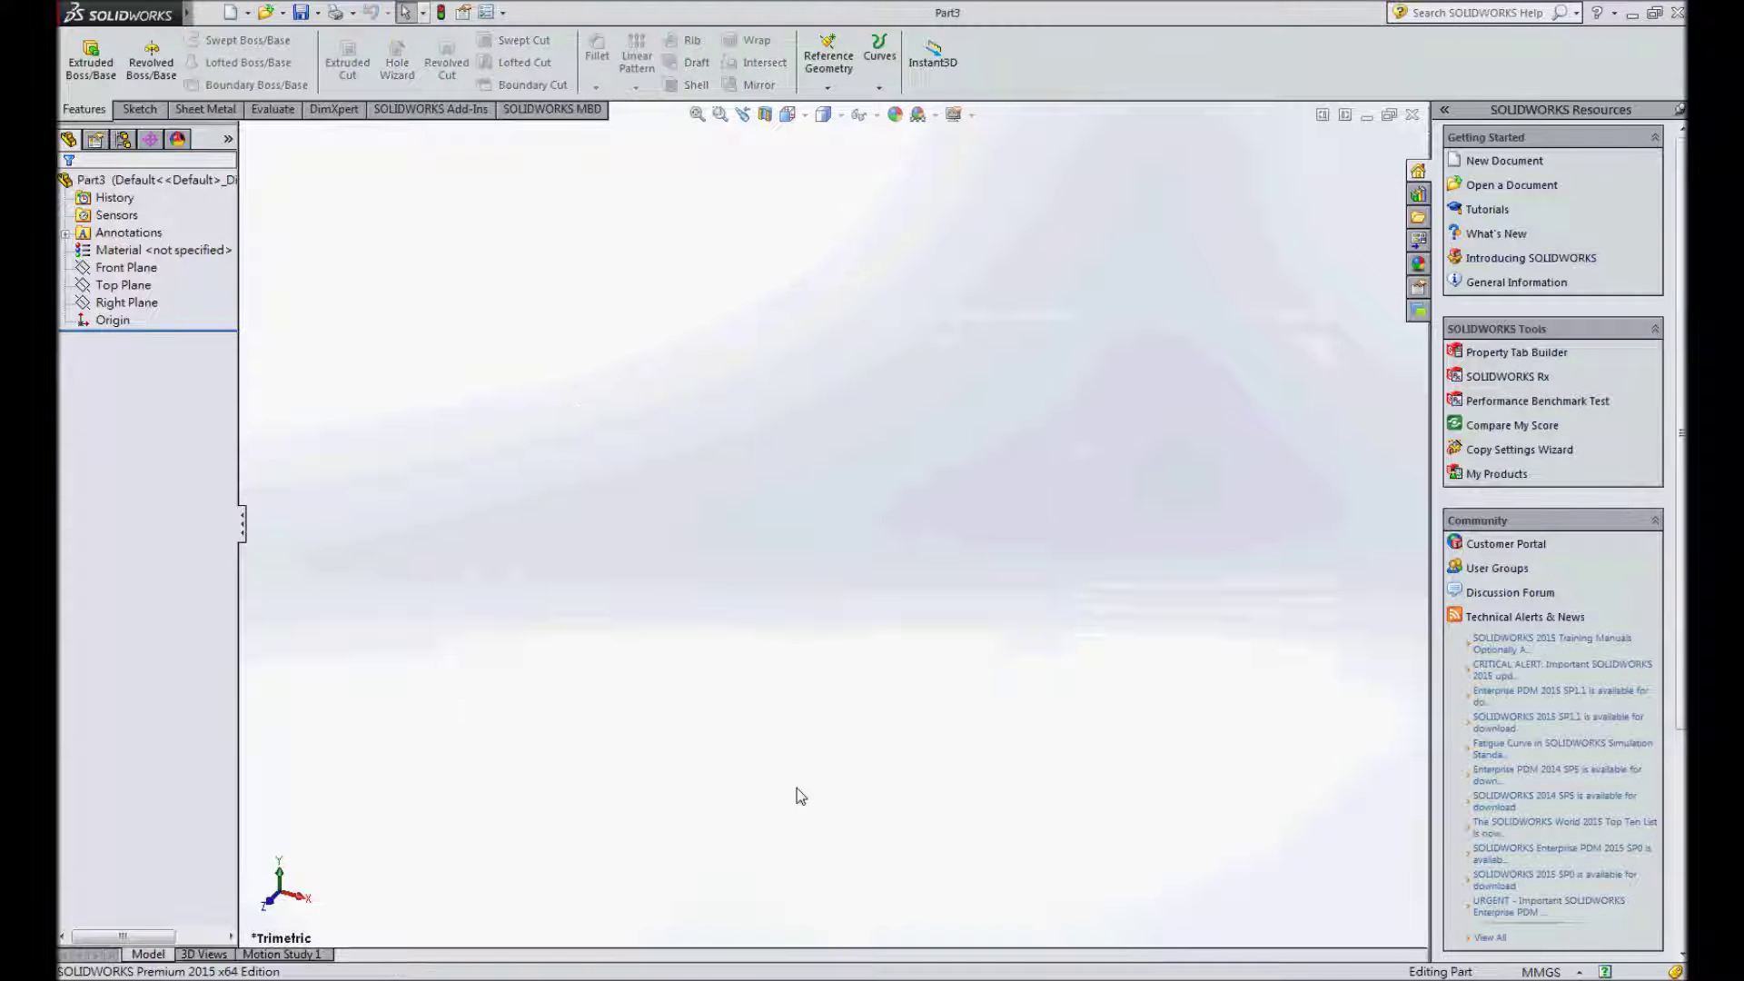
{"action": "left_click", "coordinate": [1529, 971]}
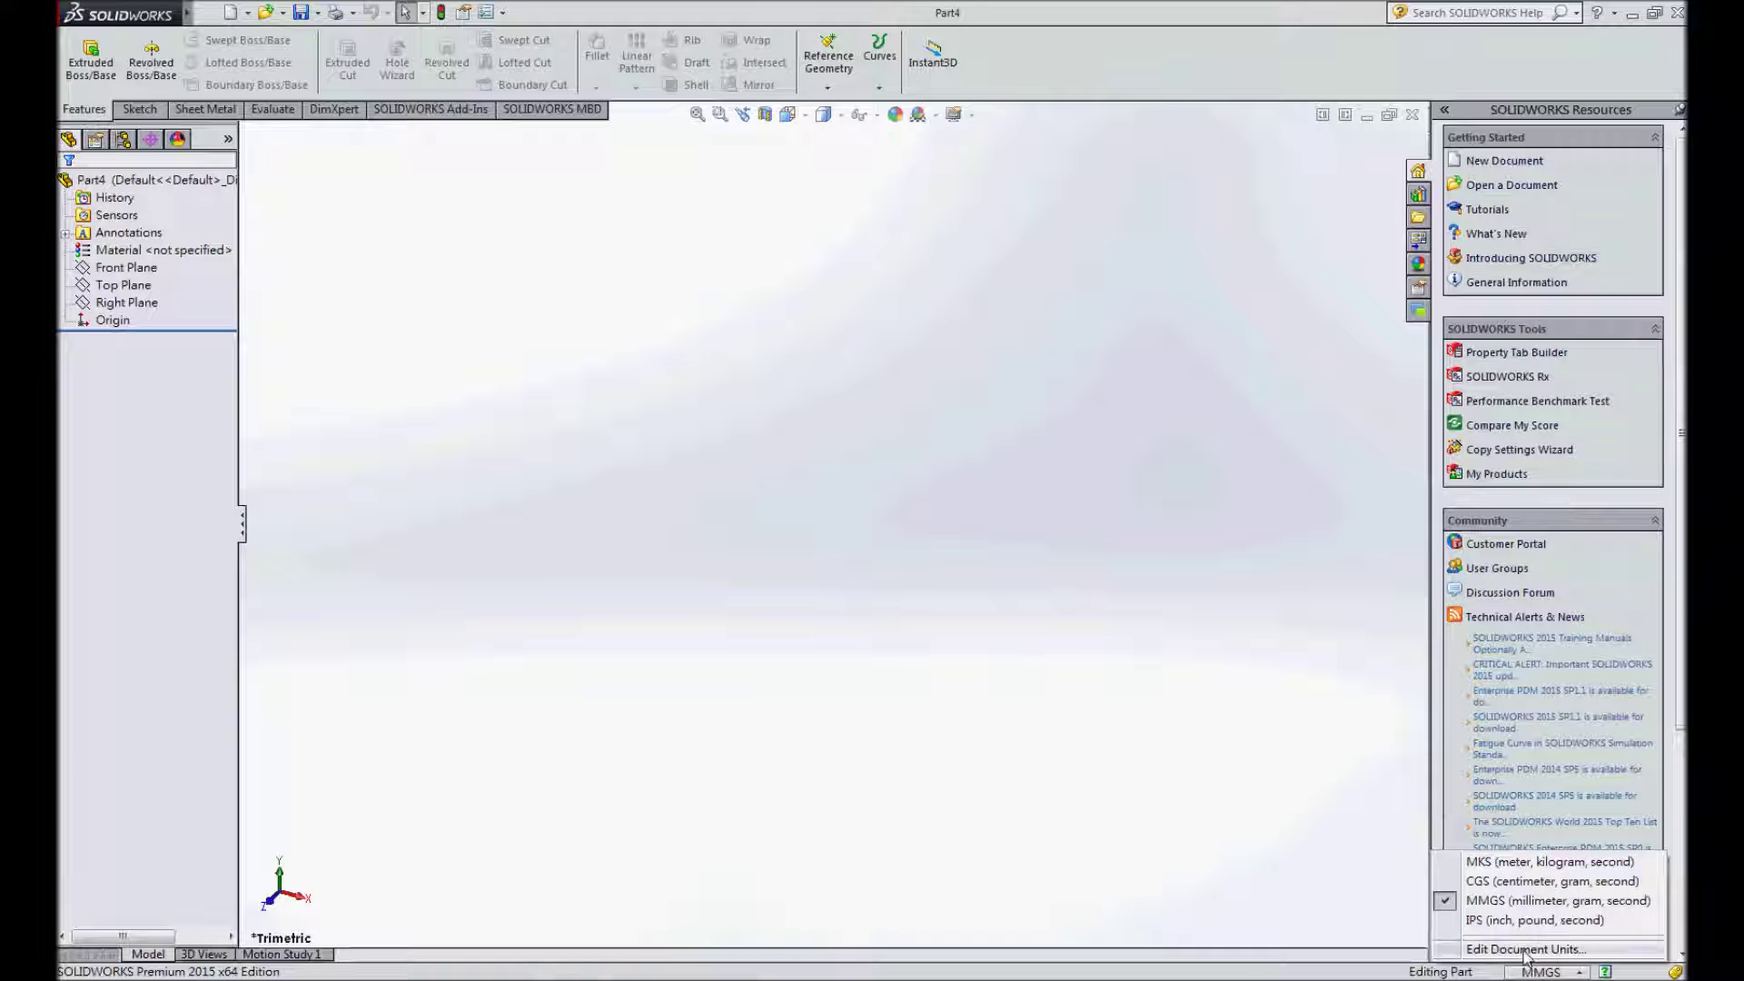
{"action": "left_click", "coordinate": [1529, 949]}
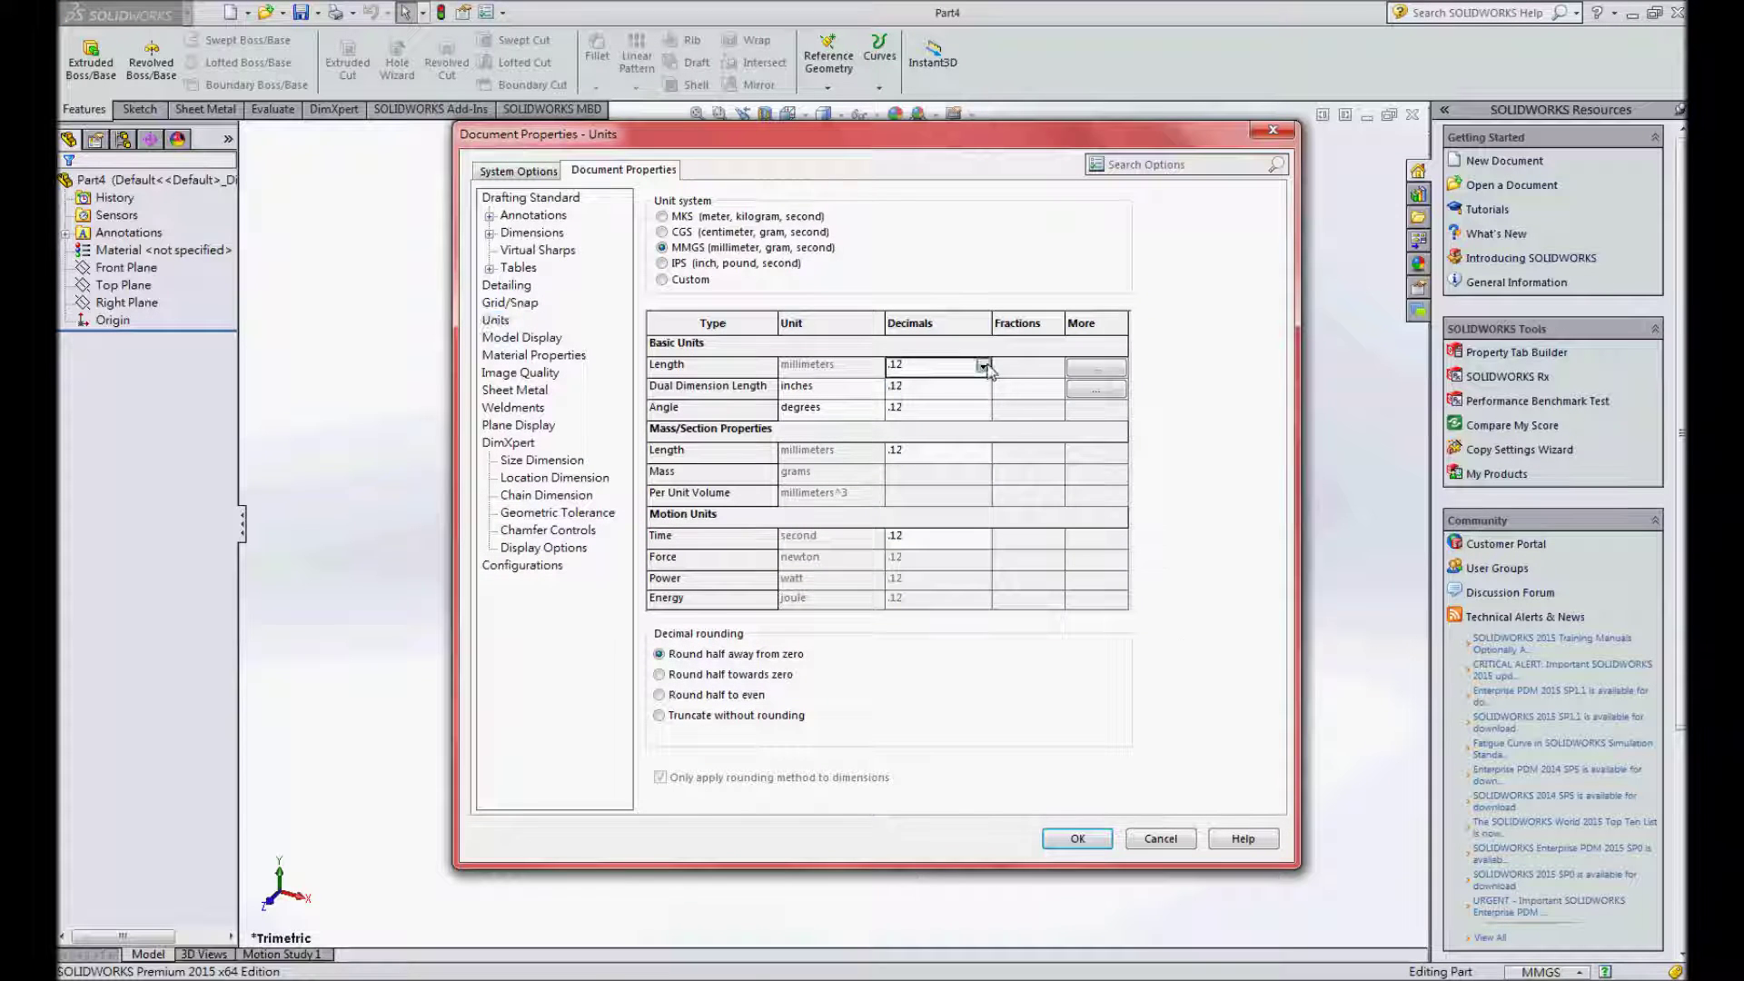
{"action": "left_click", "coordinate": [983, 366]}
{"action": "left_click_drag", "start_coordinate": [986, 429], "coordinate": [986, 400]}
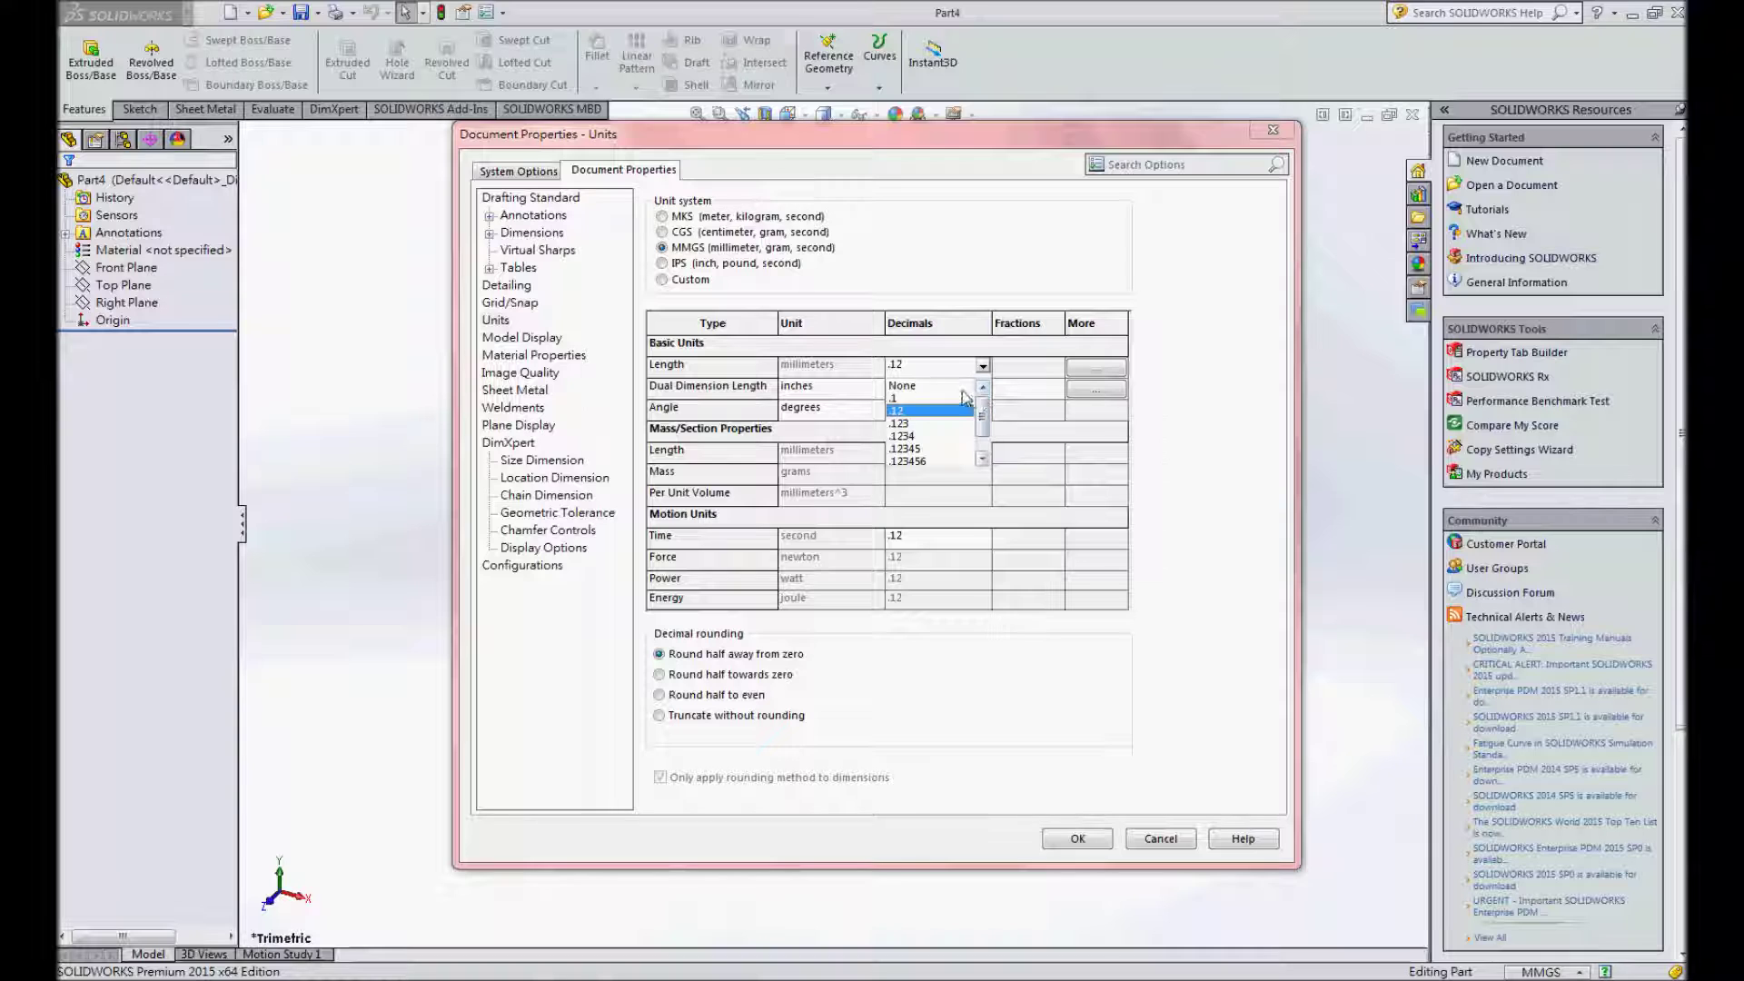
{"action": "left_click", "coordinate": [961, 388]}
{"action": "left_click", "coordinate": [1081, 839]}
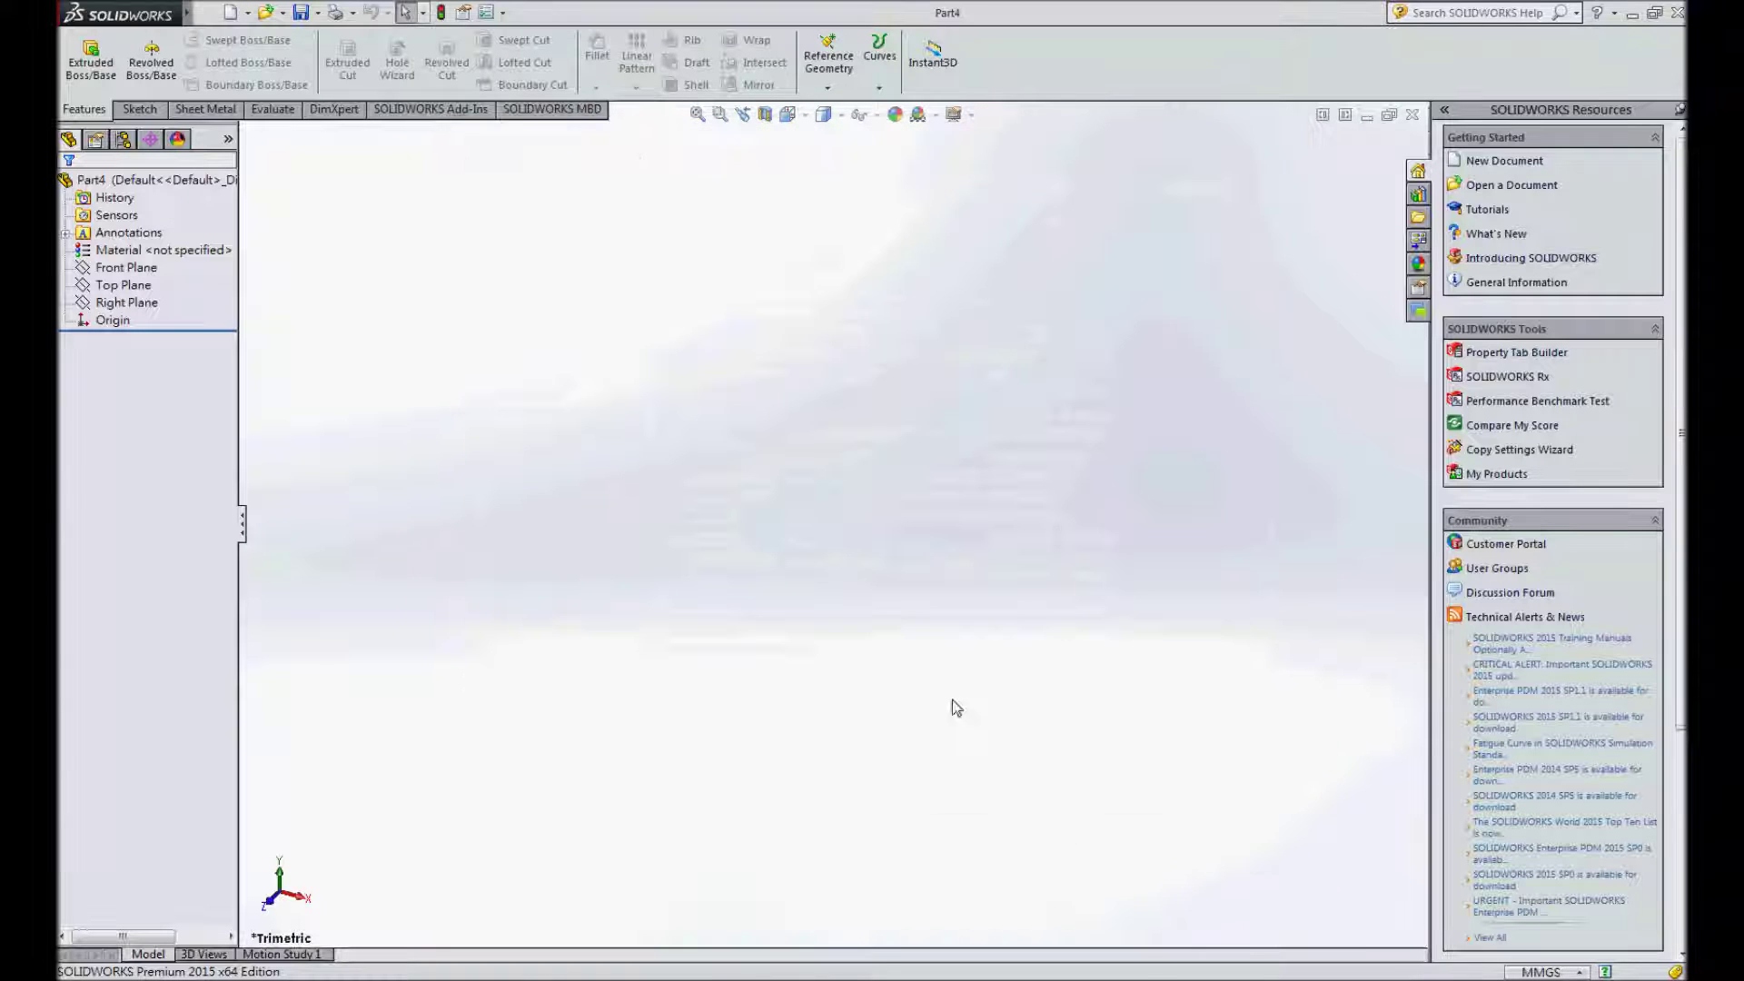
- Sketch a horizontal straight slot on the Front Plane starting at the origin, about 69 mm between centres and 21 mm wide
{"action": "left_click", "coordinate": [128, 267]}
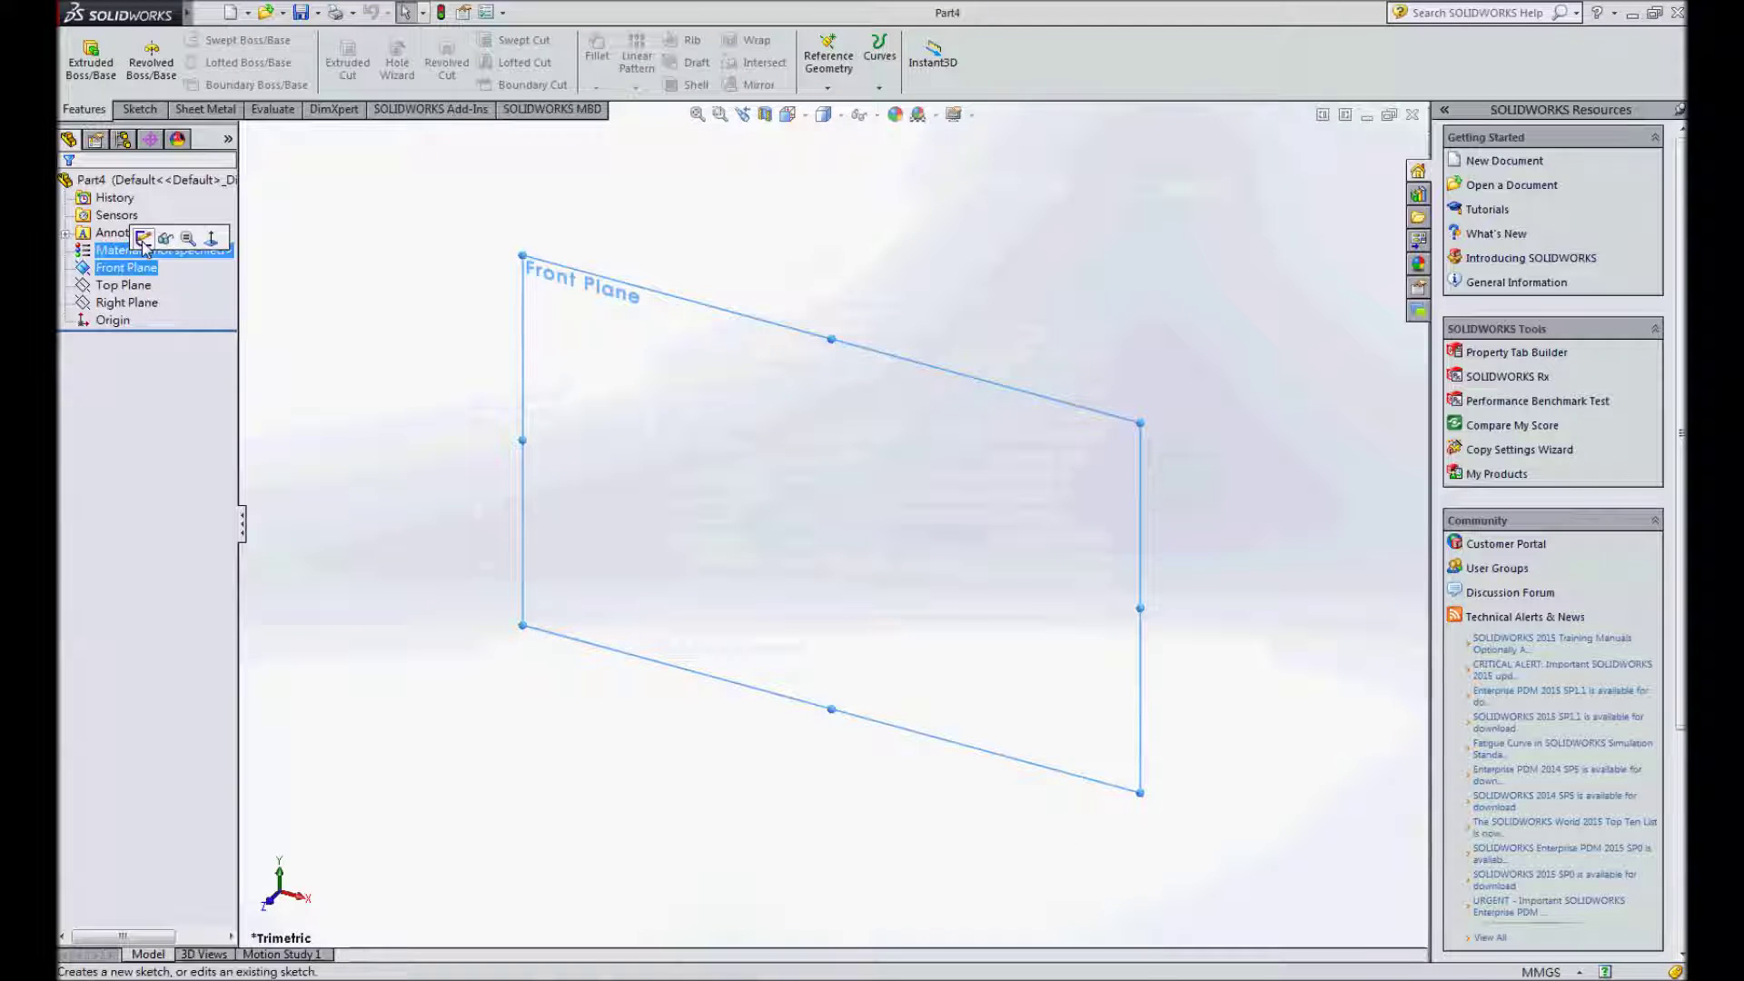
{"action": "left_click", "coordinate": [145, 245]}
{"action": "right_click", "coordinate": [573, 386]}
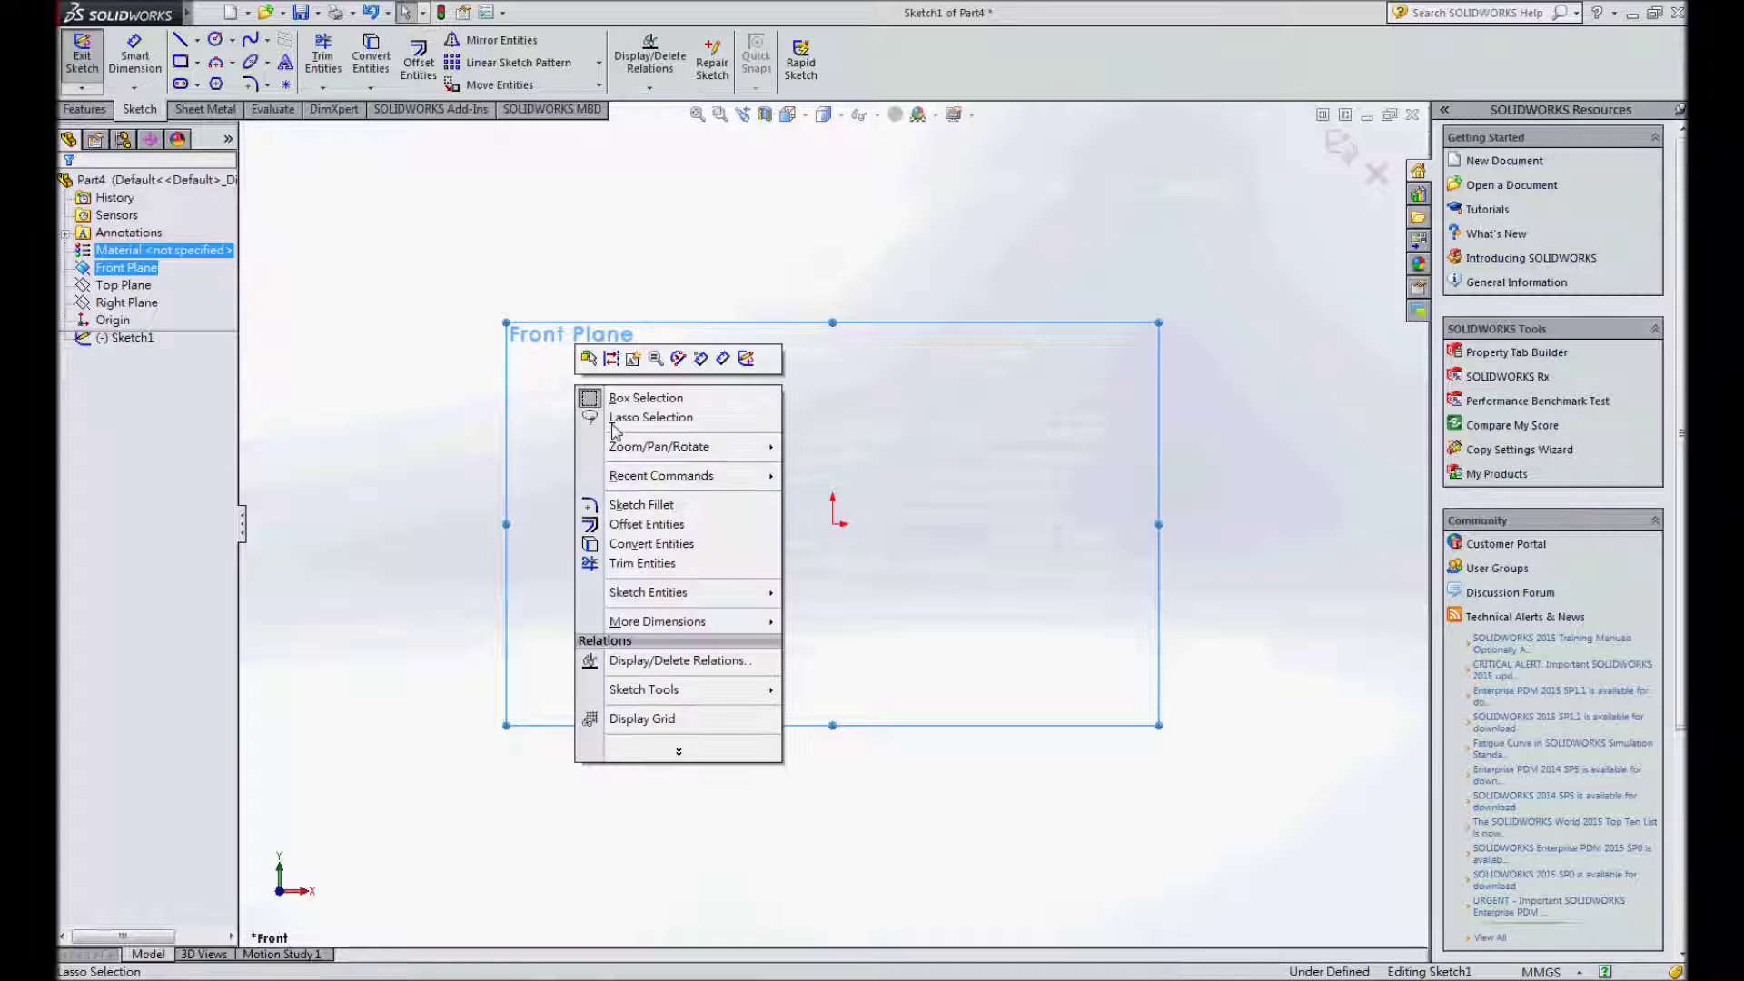
{"action": "mouse_move", "coordinate": [651, 594]}
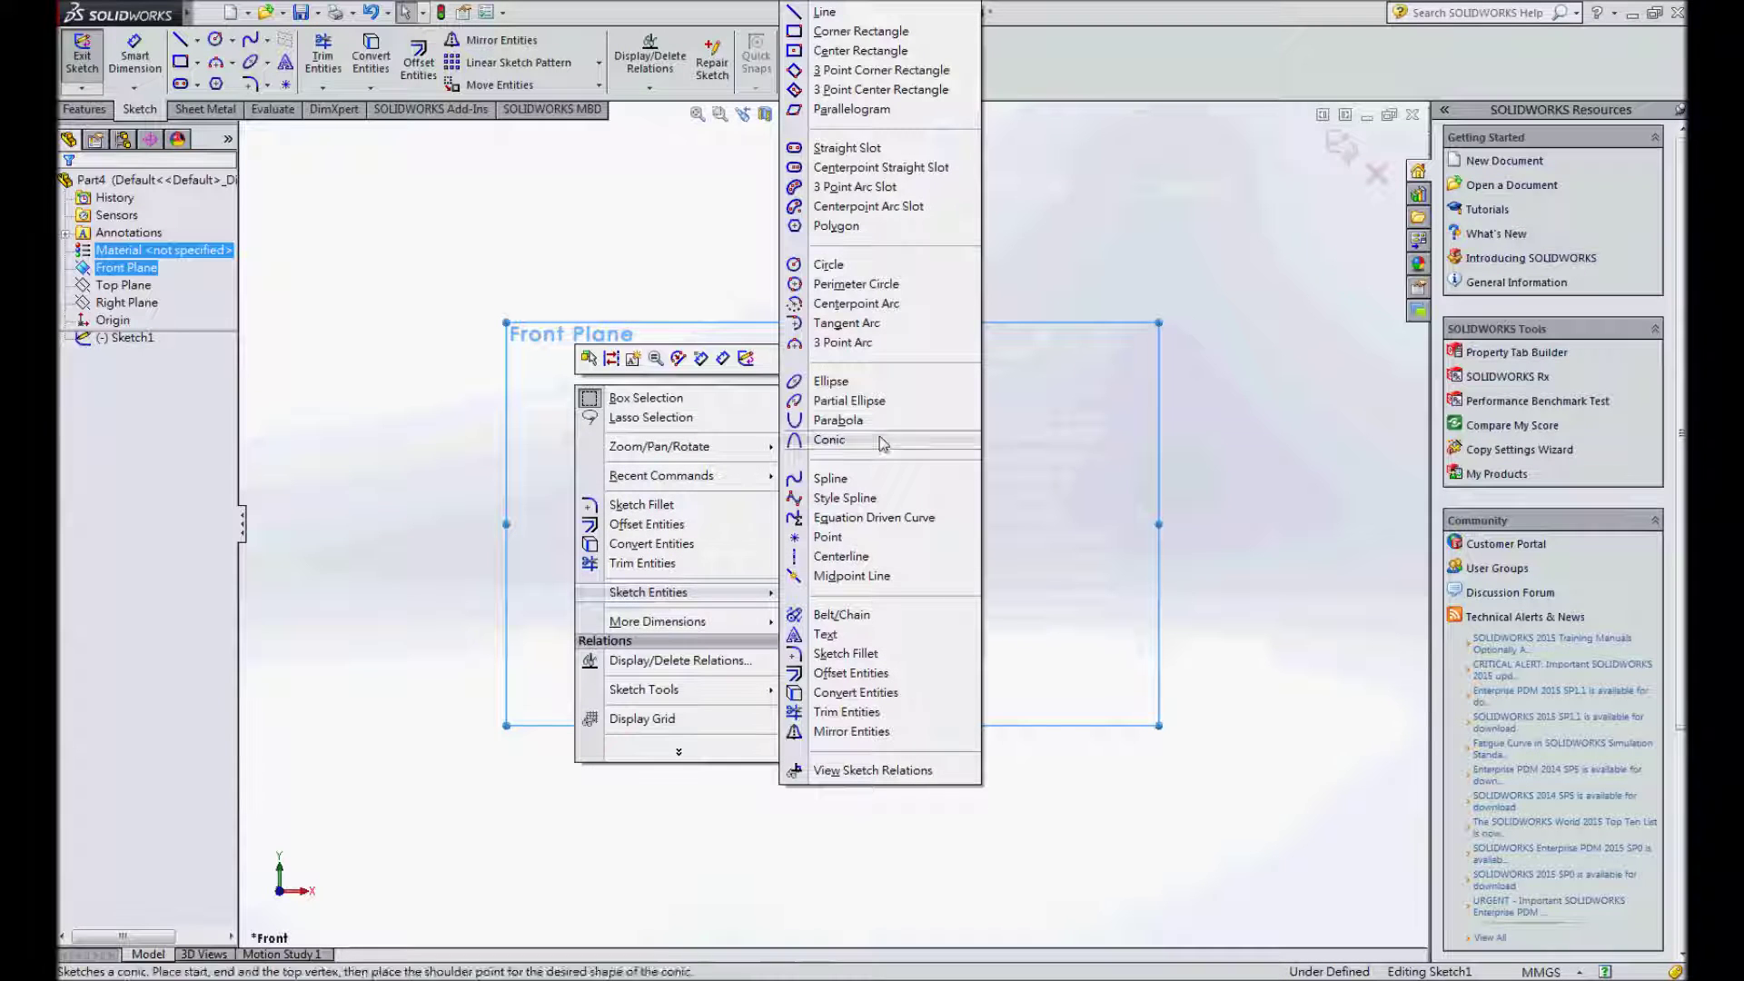
{"action": "left_click", "coordinate": [847, 148]}
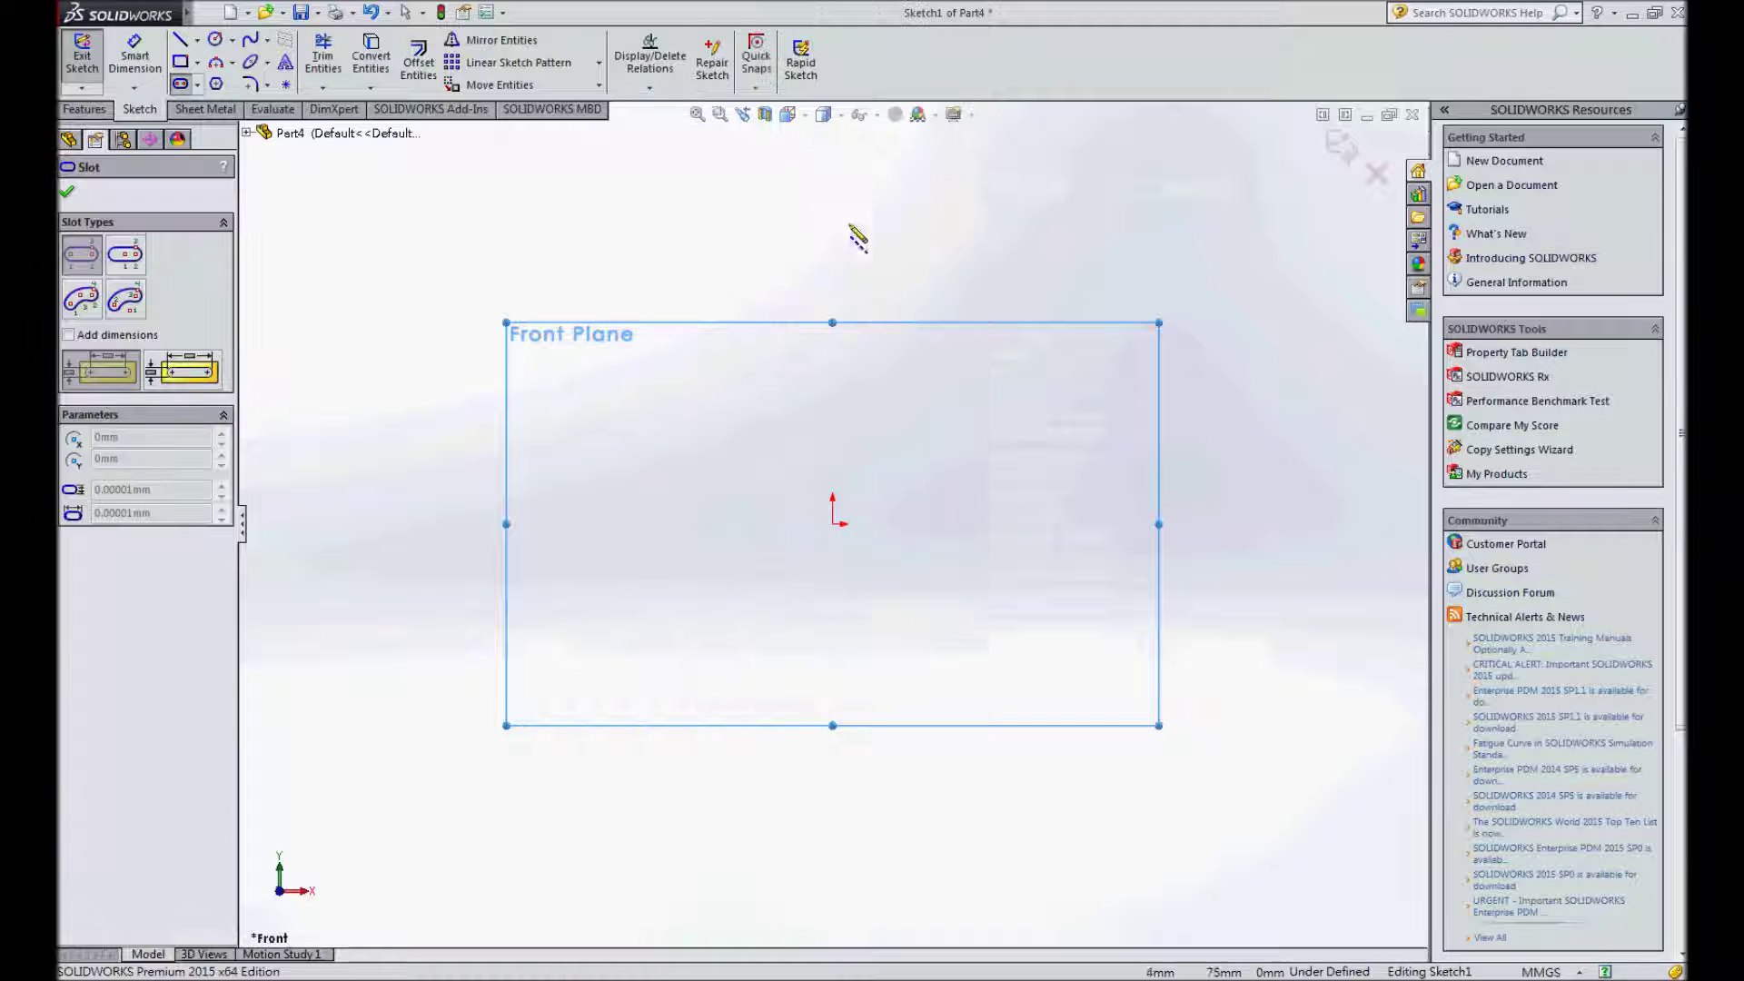
{"action": "left_click", "coordinate": [834, 521]}
{"action": "left_click", "coordinate": [1085, 524]}
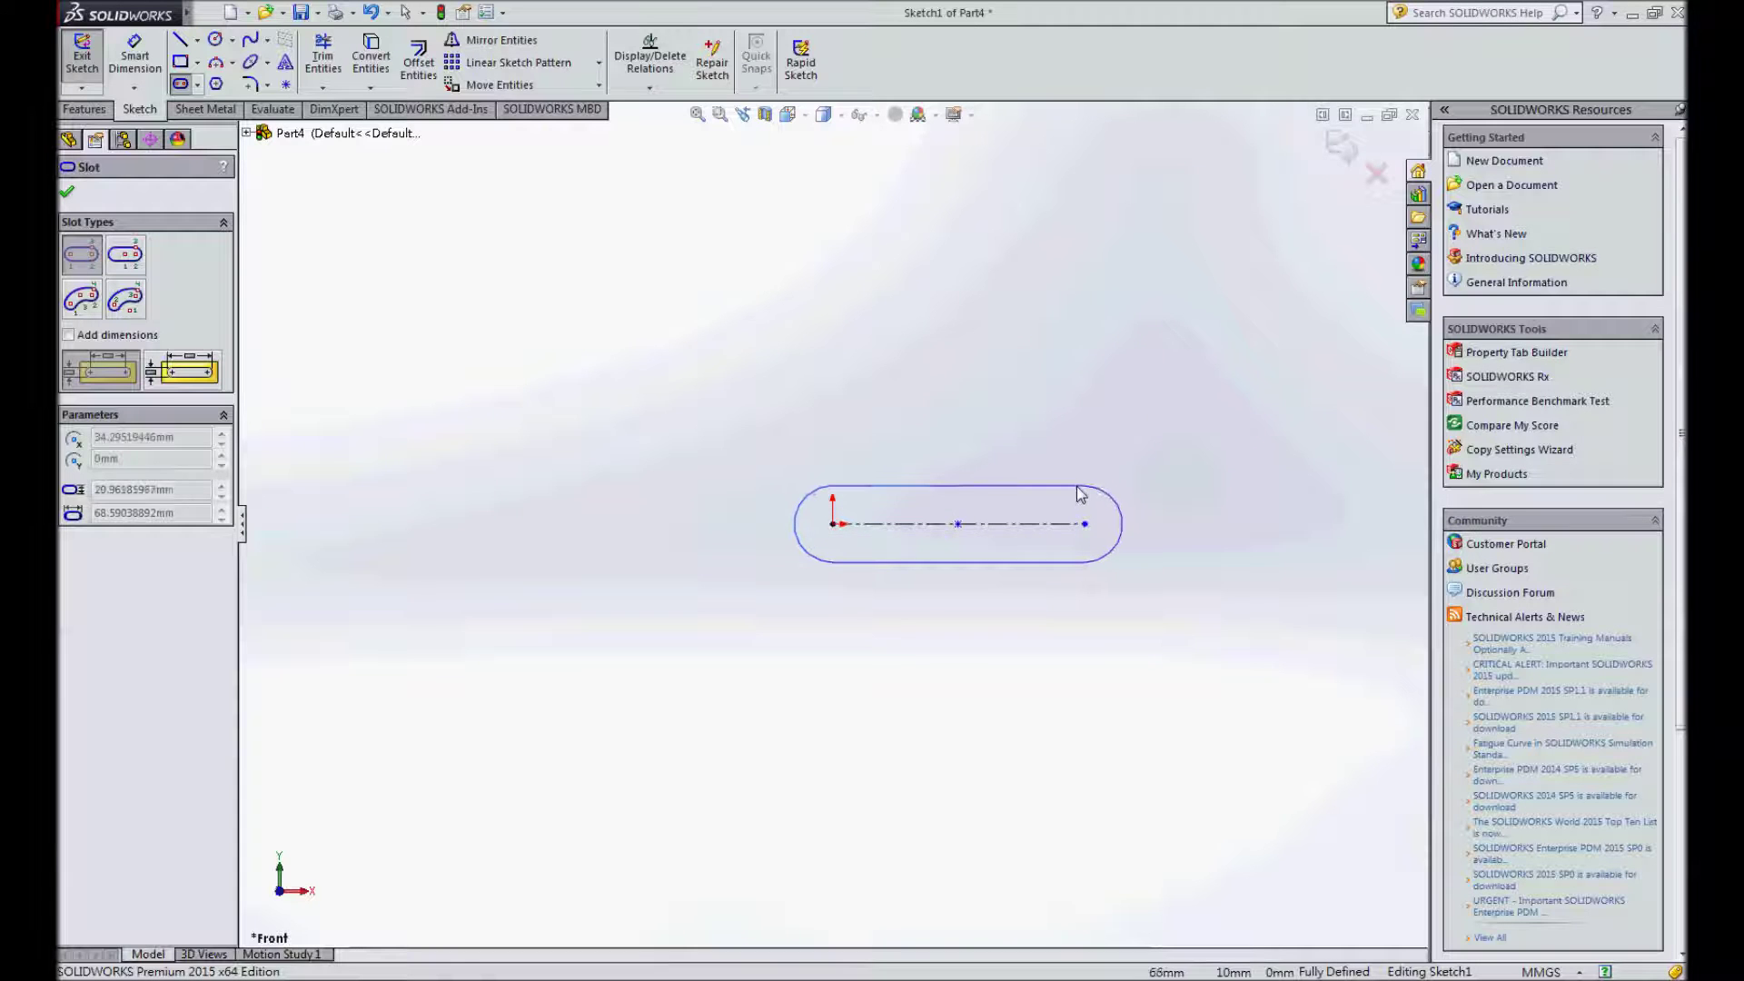
{"action": "left_click", "coordinate": [1084, 486]}
{"action": "key", "text": "Escape"}
- Dimension the slot's straight upper edge as 1000 mm
{"action": "left_click", "coordinate": [134, 55]}
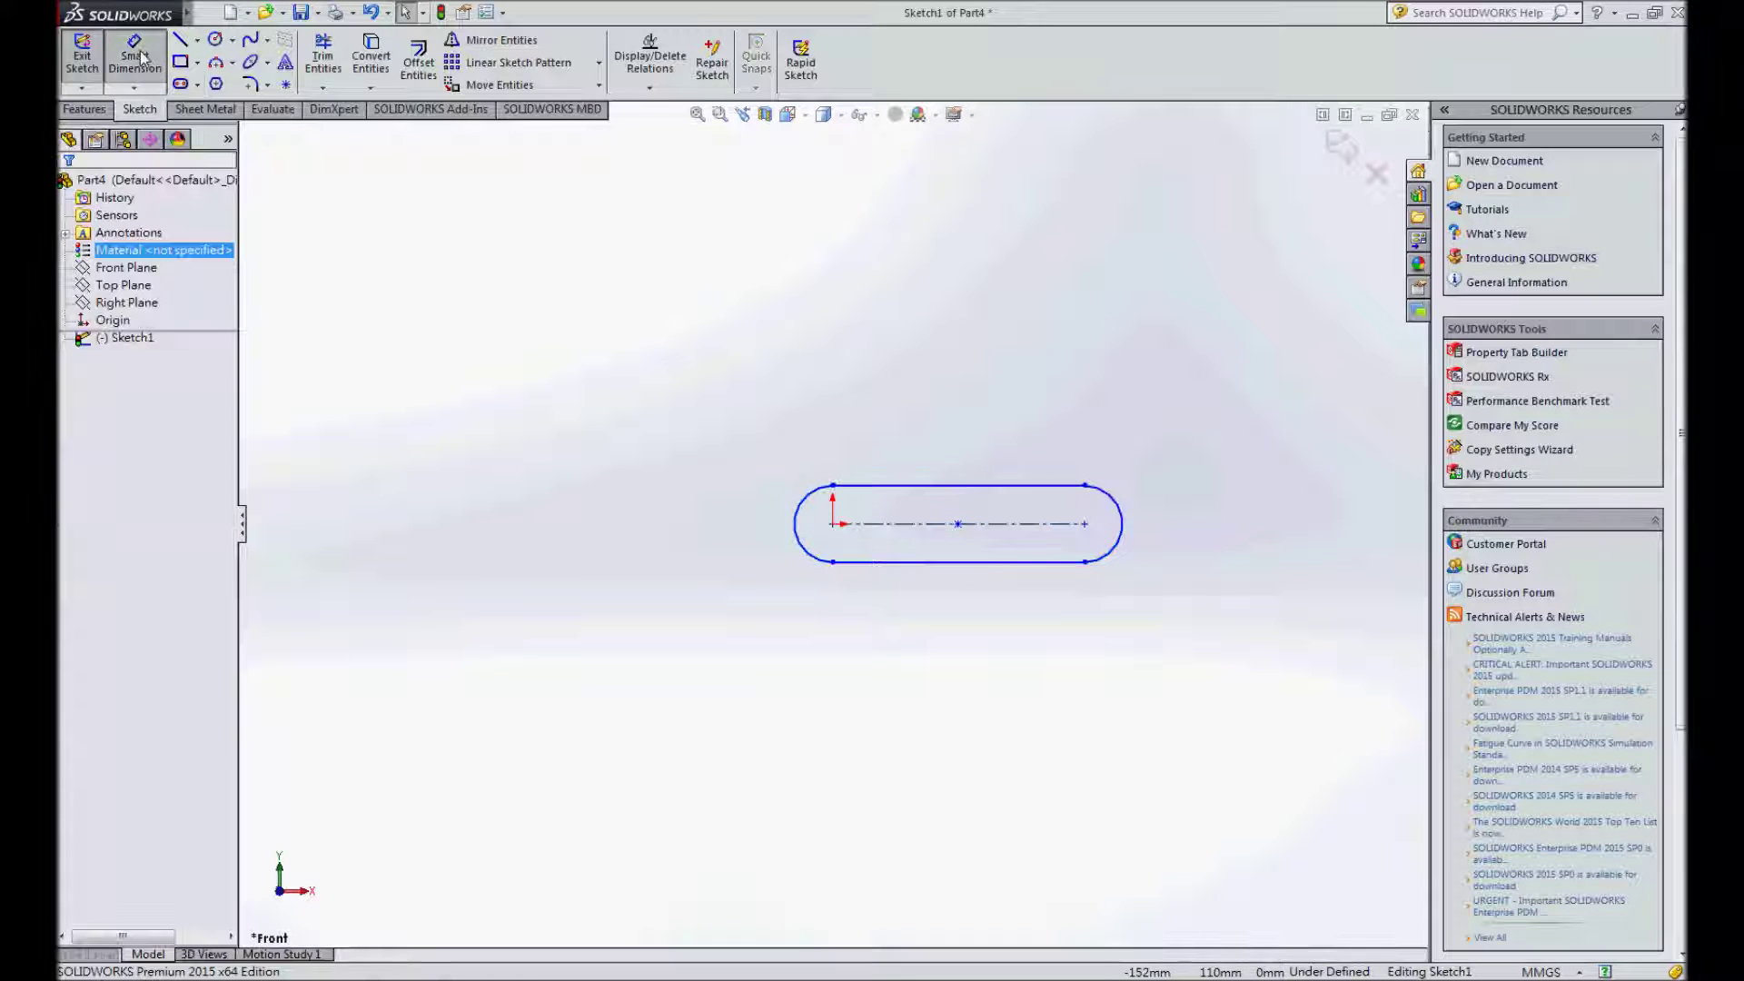
{"action": "left_click", "coordinate": [917, 486]}
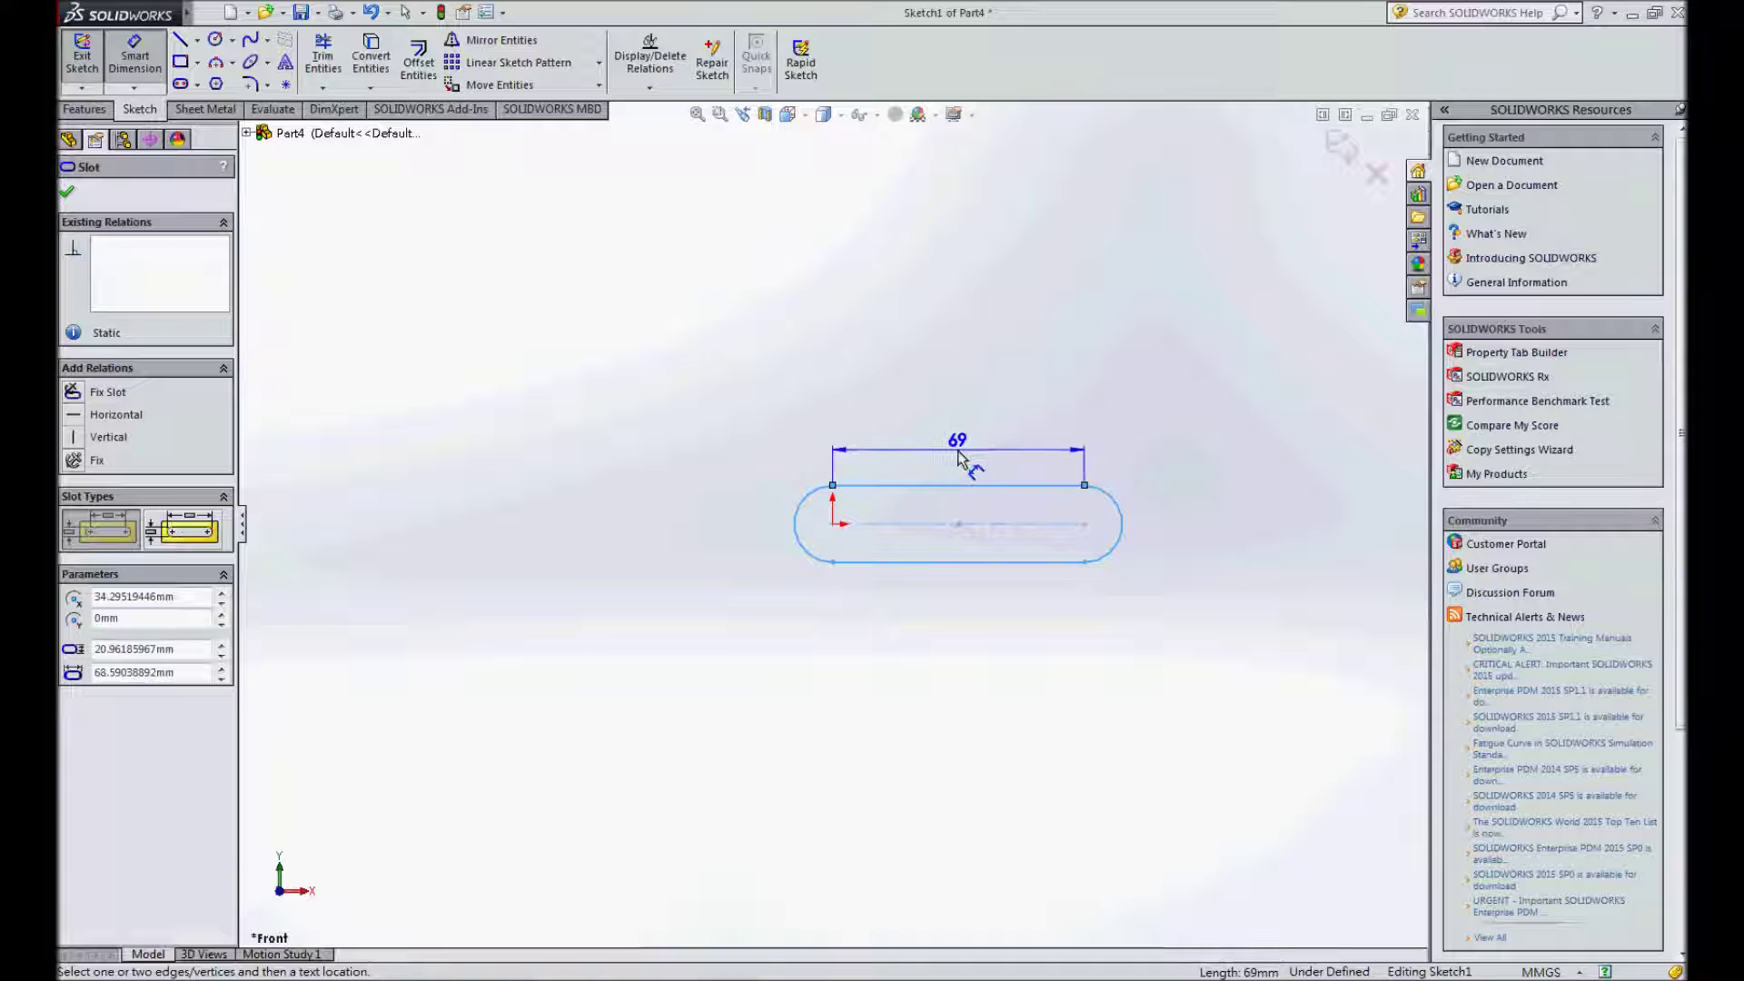
{"action": "left_click", "coordinate": [963, 448]}
{"action": "type", "text": "1"}
{"action": "key", "text": "Return"}
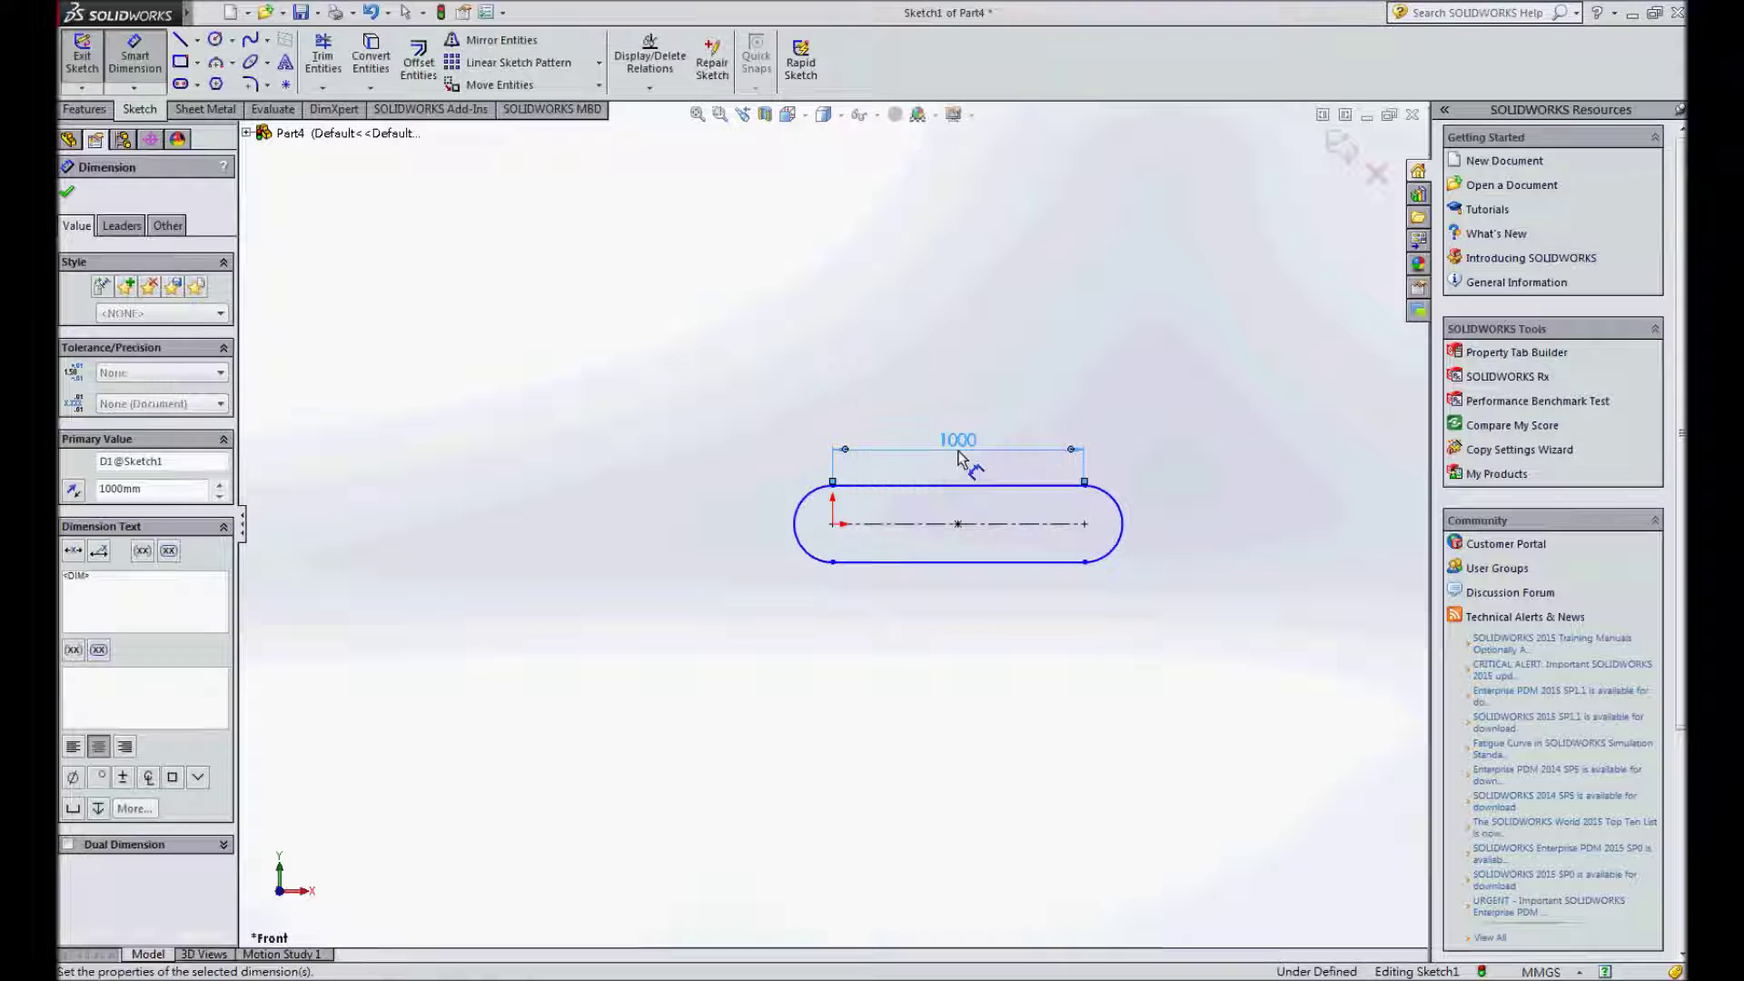
- Dimension the radius of the slot's rounded end at the origin as 25 mm
{"action": "left_click", "coordinate": [811, 508]}
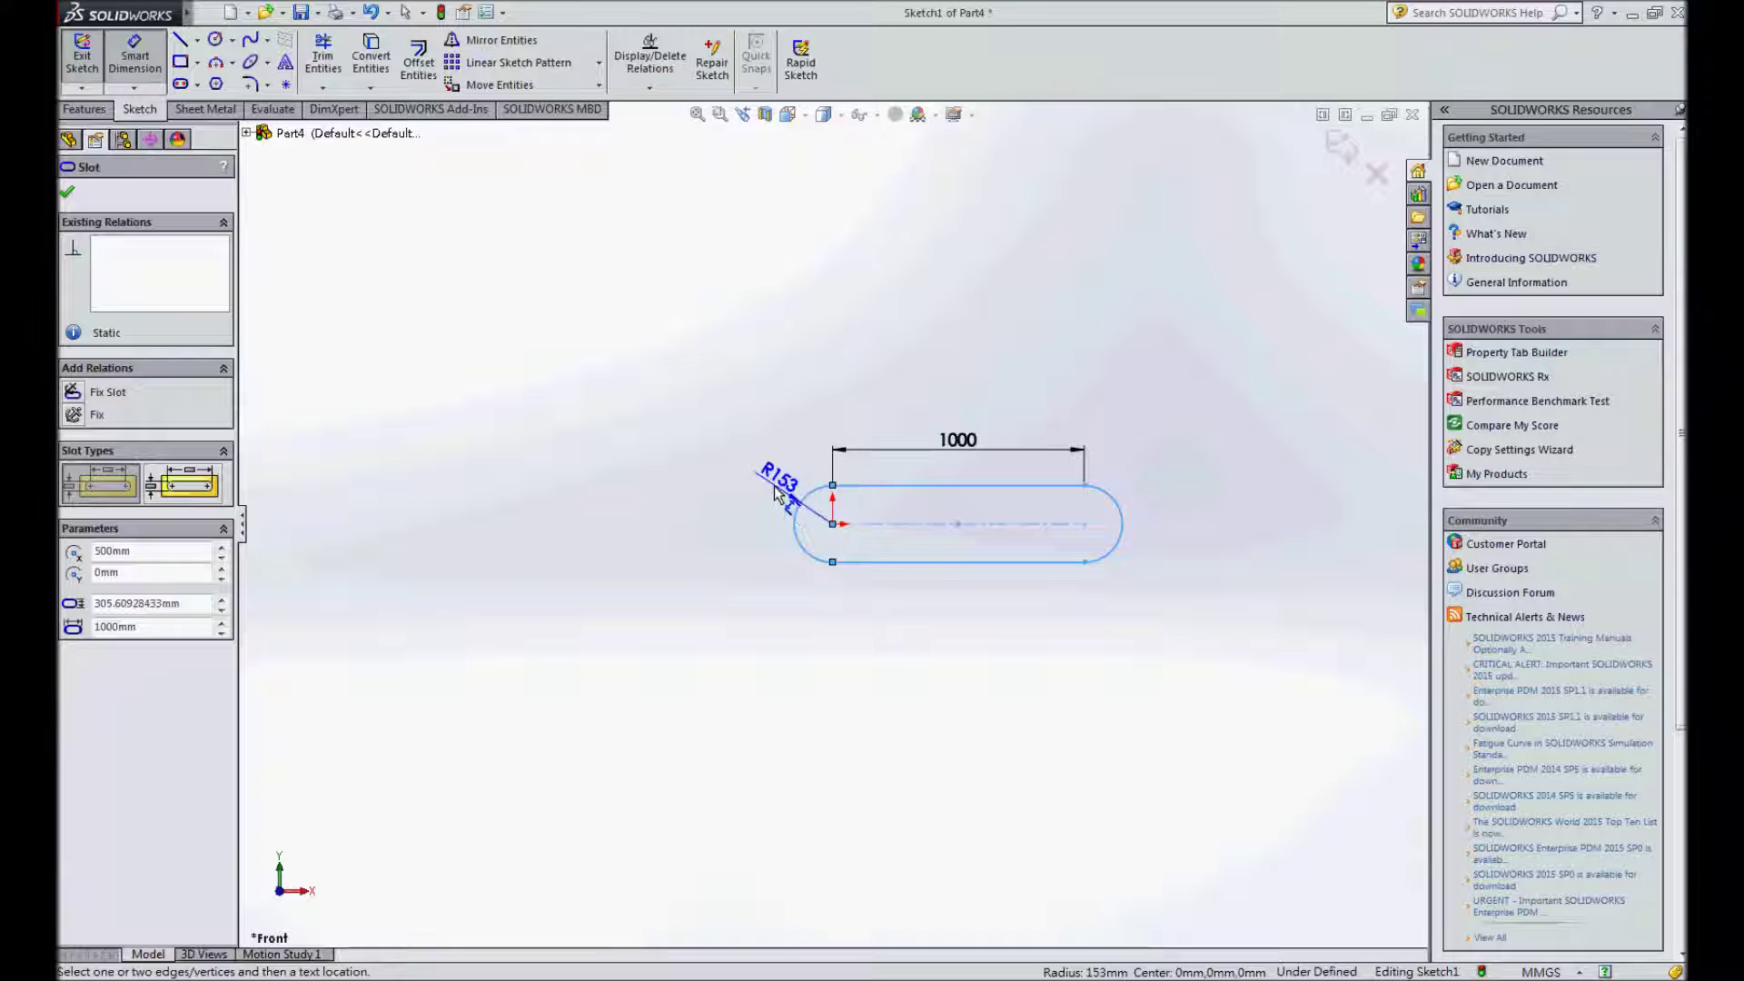
{"action": "left_click", "coordinate": [778, 491]}
{"action": "type", "text": "25"}
{"action": "key", "text": "Return"}
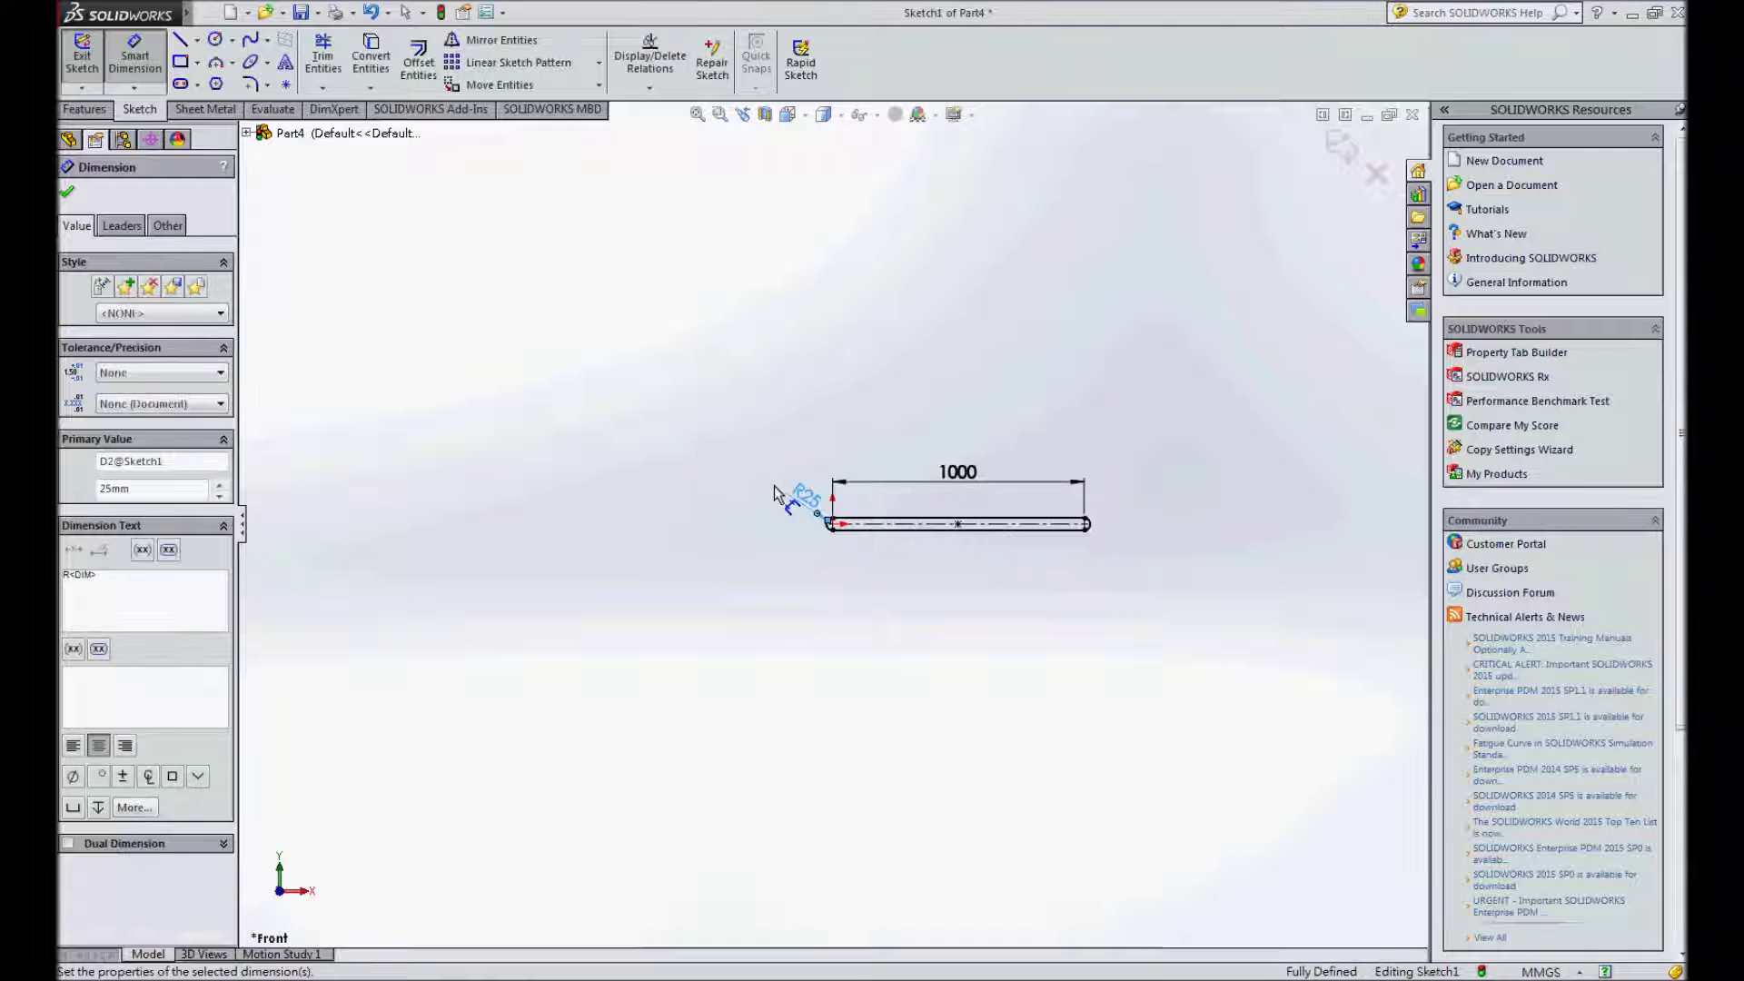
- Close the sketch and extrude the slot profile to a blind depth of 30 mm
{"action": "left_click", "coordinate": [80, 58]}
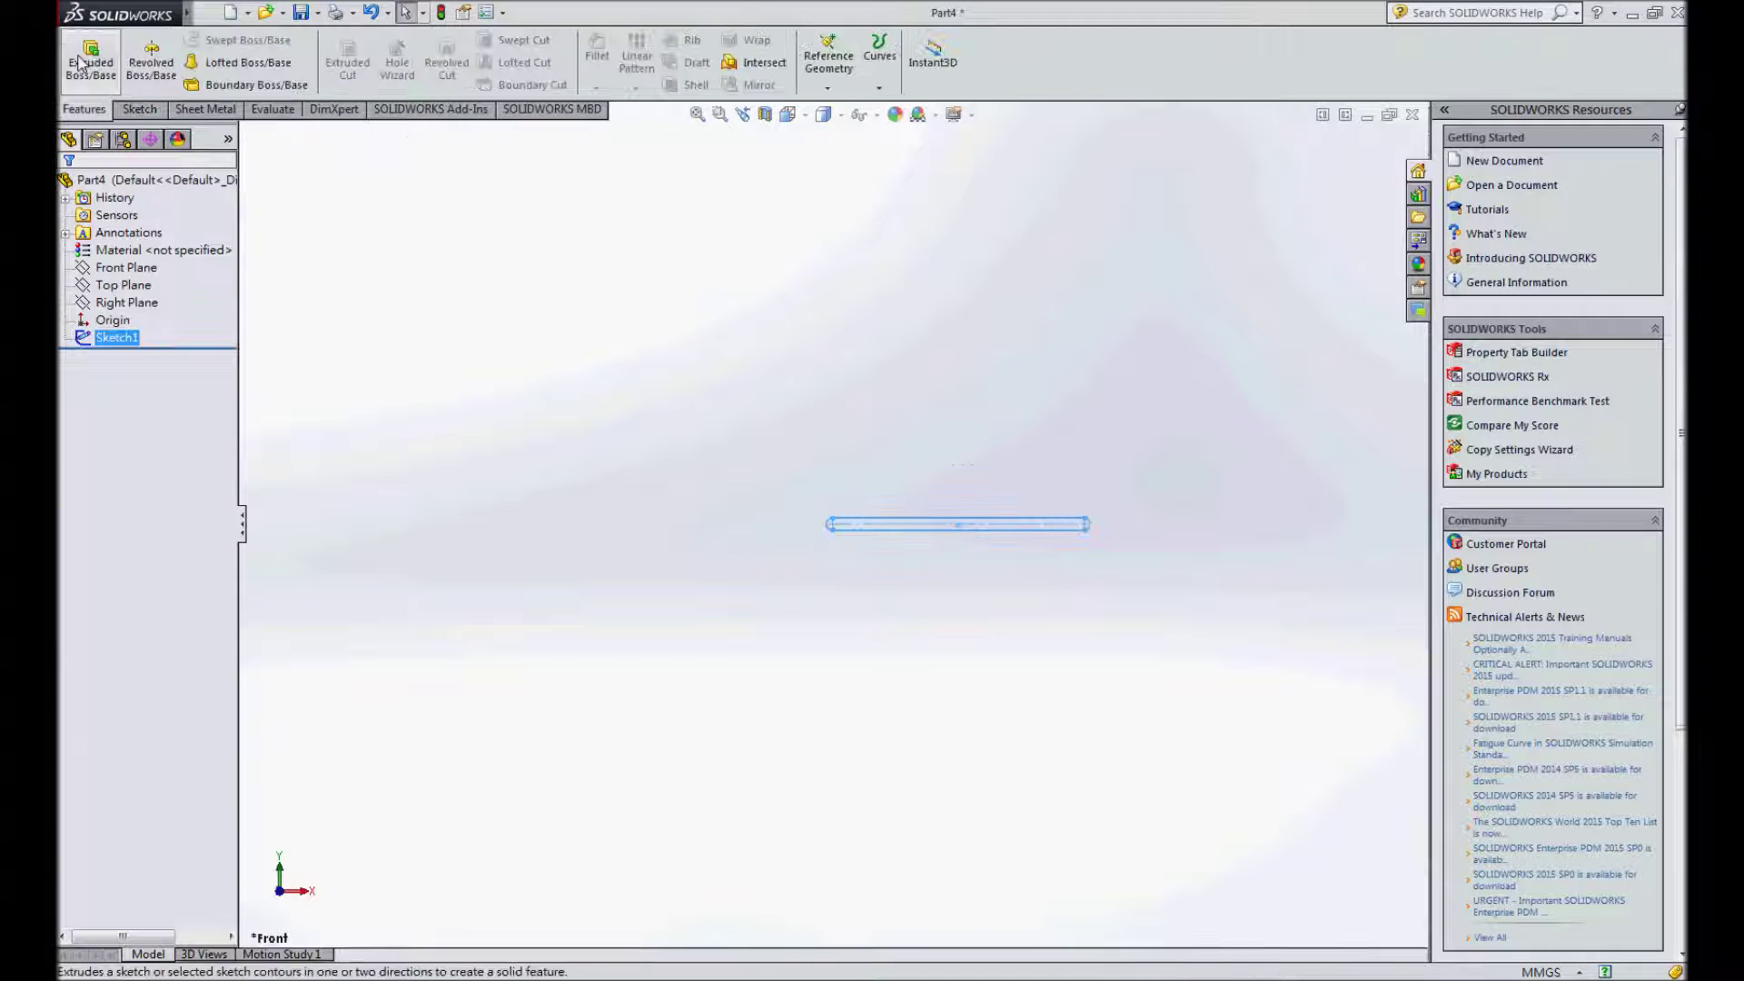
{"action": "left_click", "coordinate": [79, 62]}
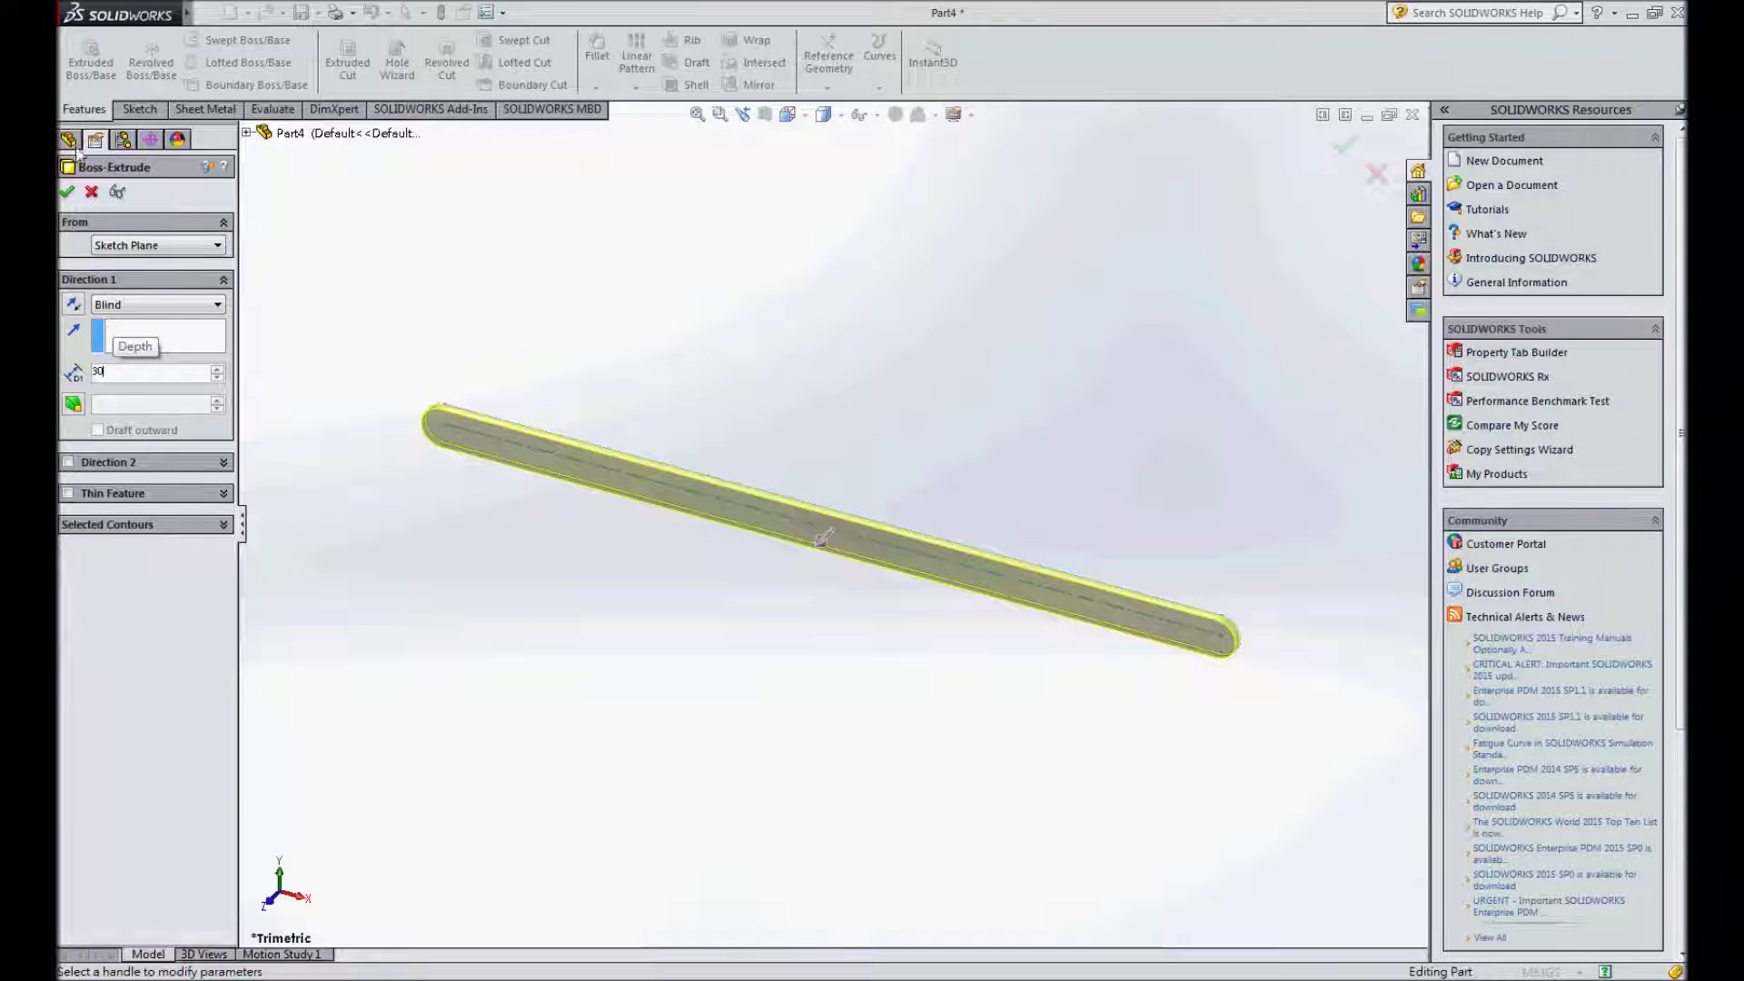
{"action": "left_click", "coordinate": [66, 192]}
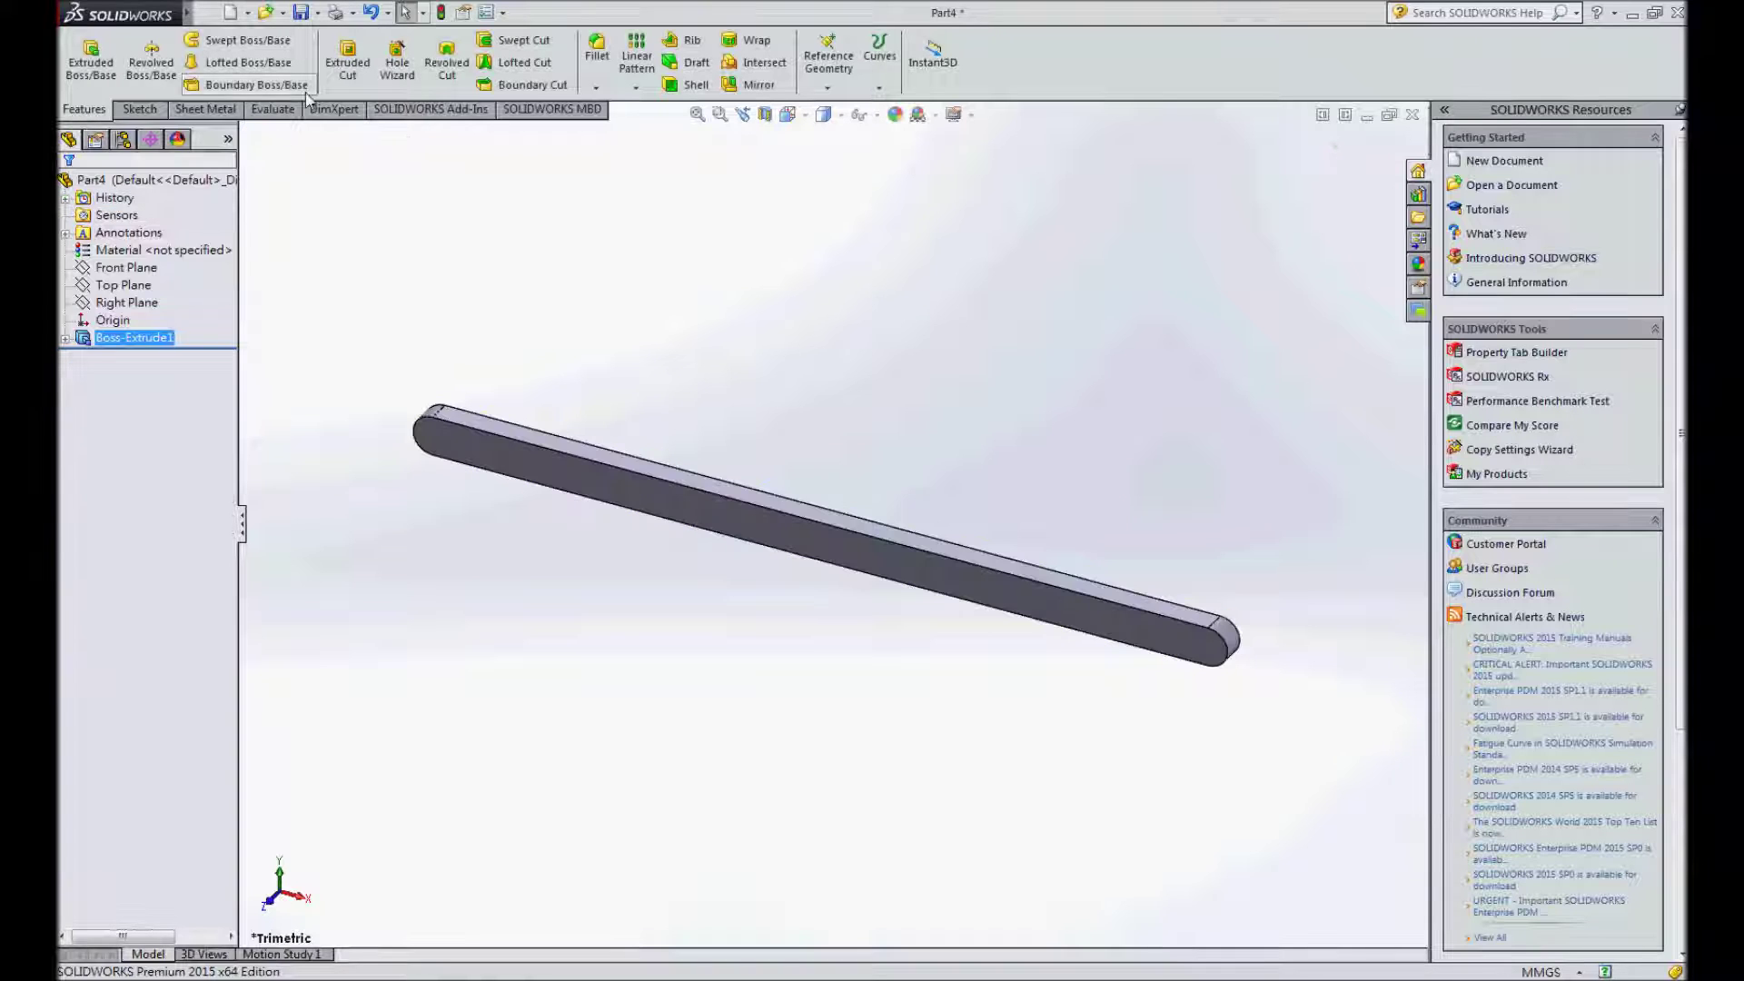
- Save the part as Arm in the 動力學 folder, replacing the existing file of that name
{"action": "left_click", "coordinate": [305, 15]}
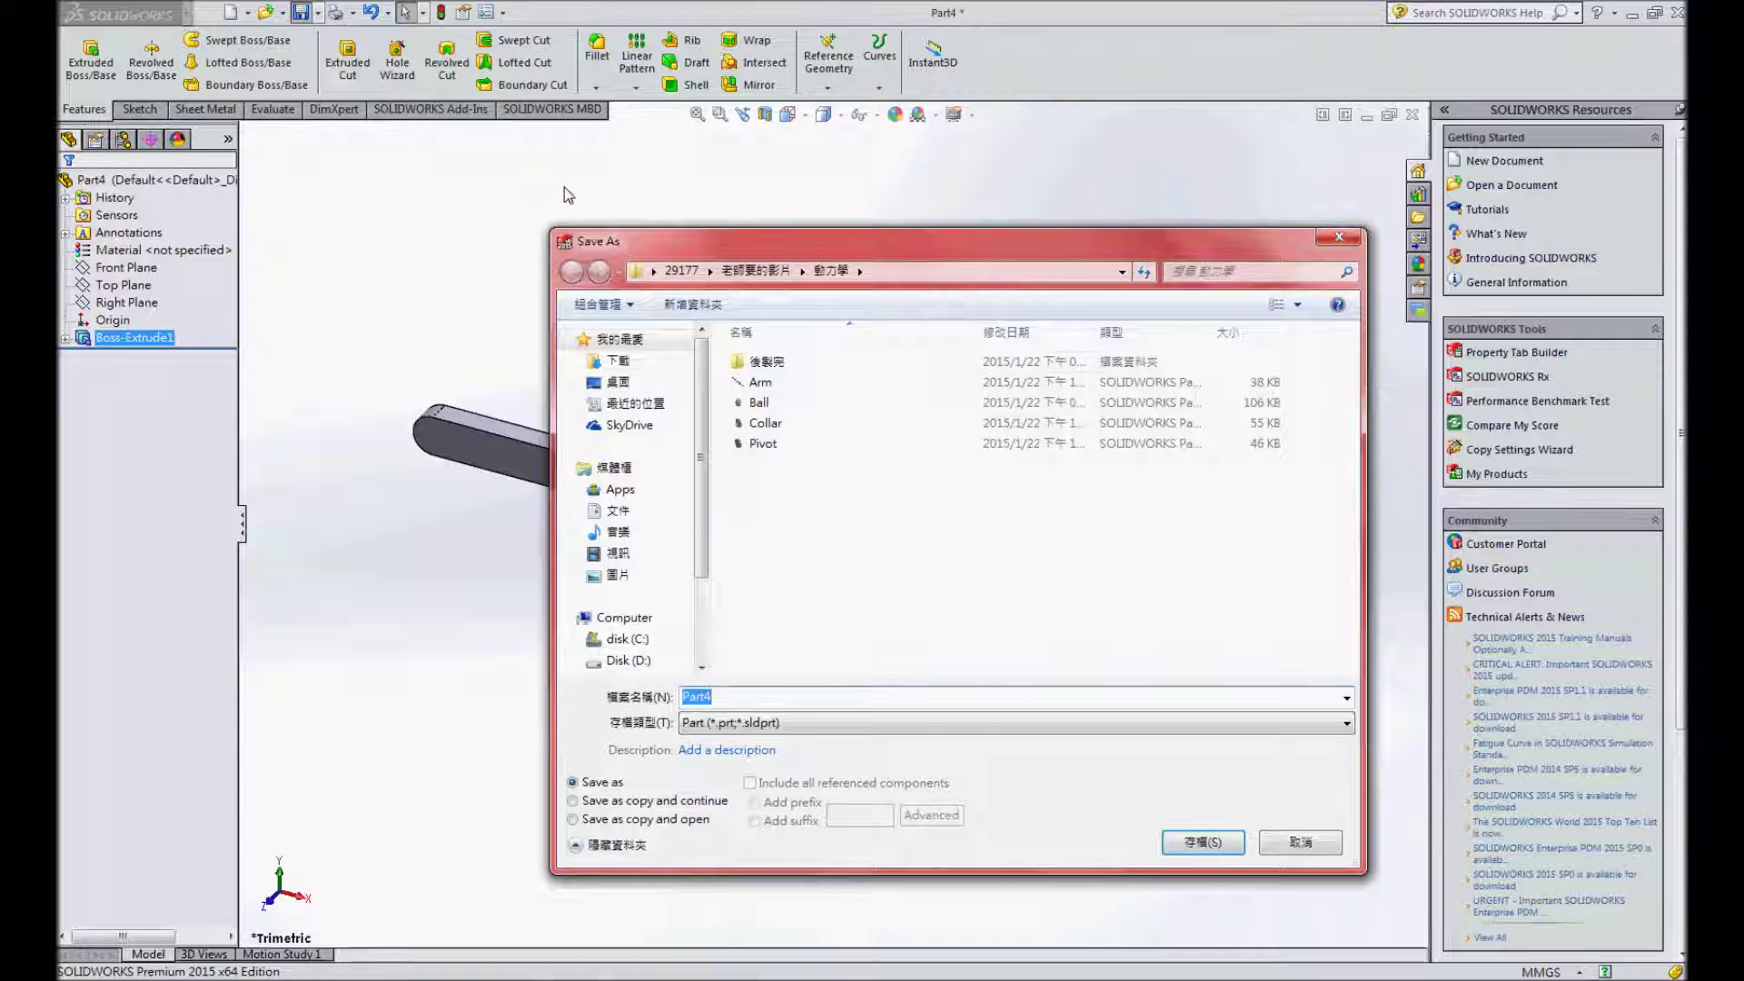
{"action": "left_click", "coordinate": [768, 389]}
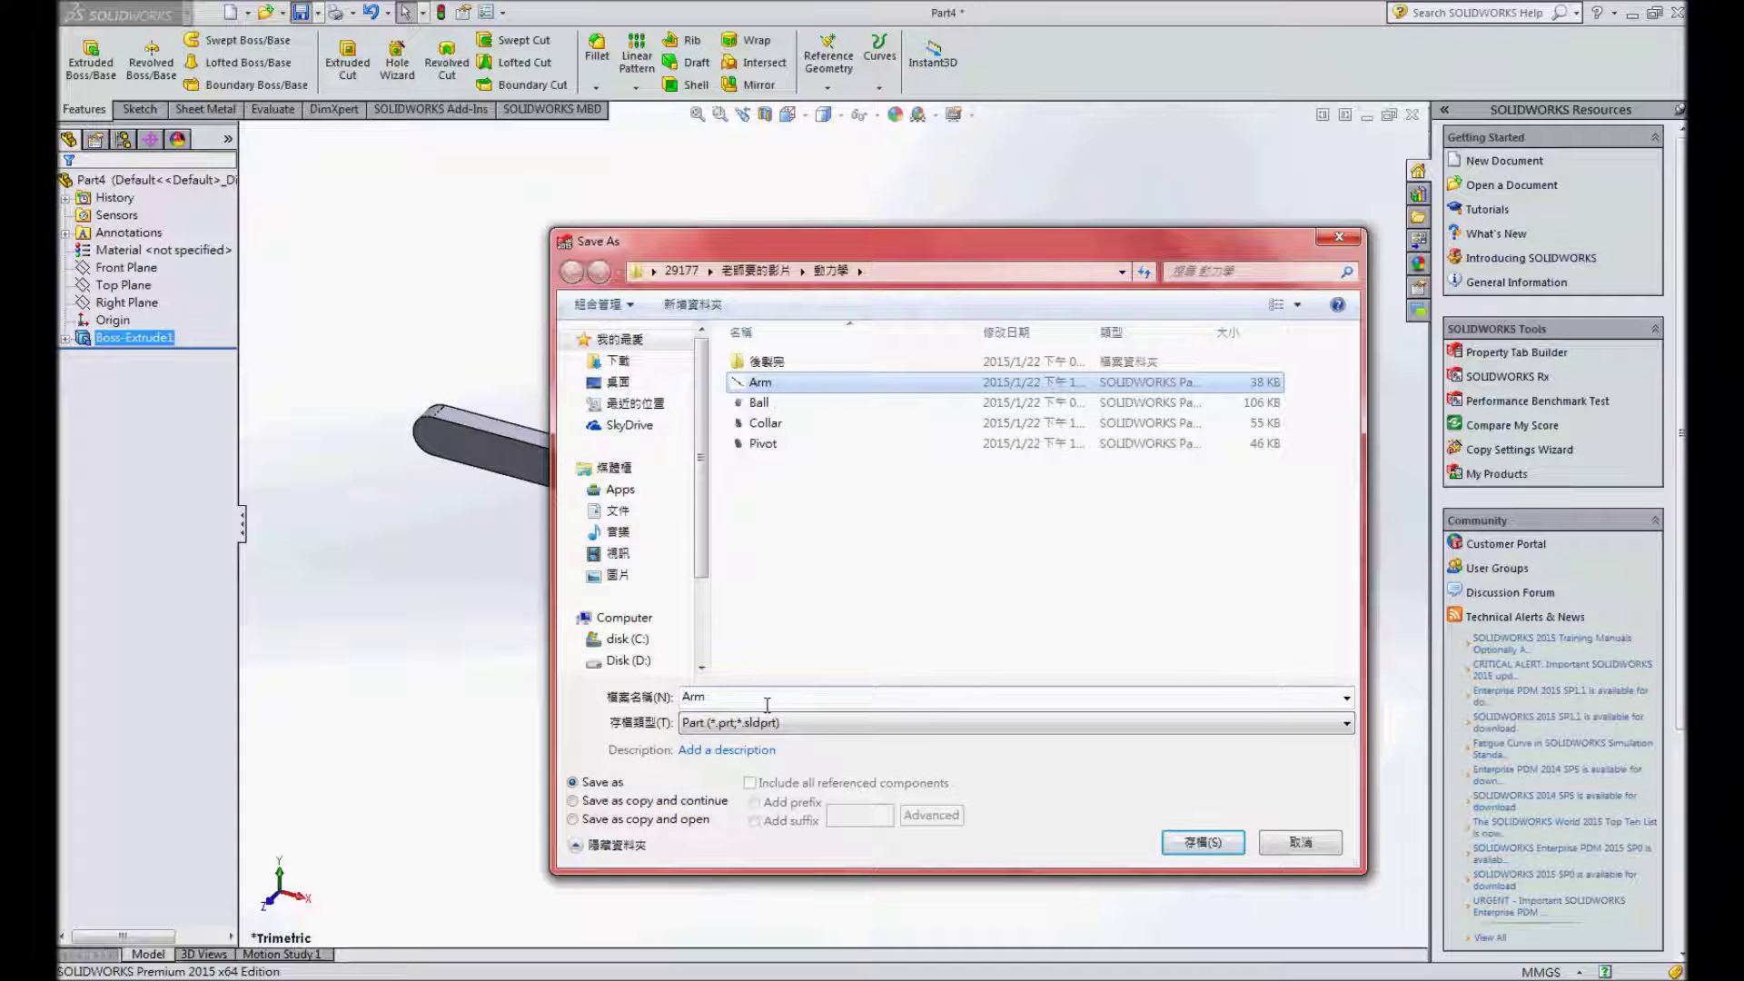
{"action": "left_click", "coordinate": [1191, 844]}
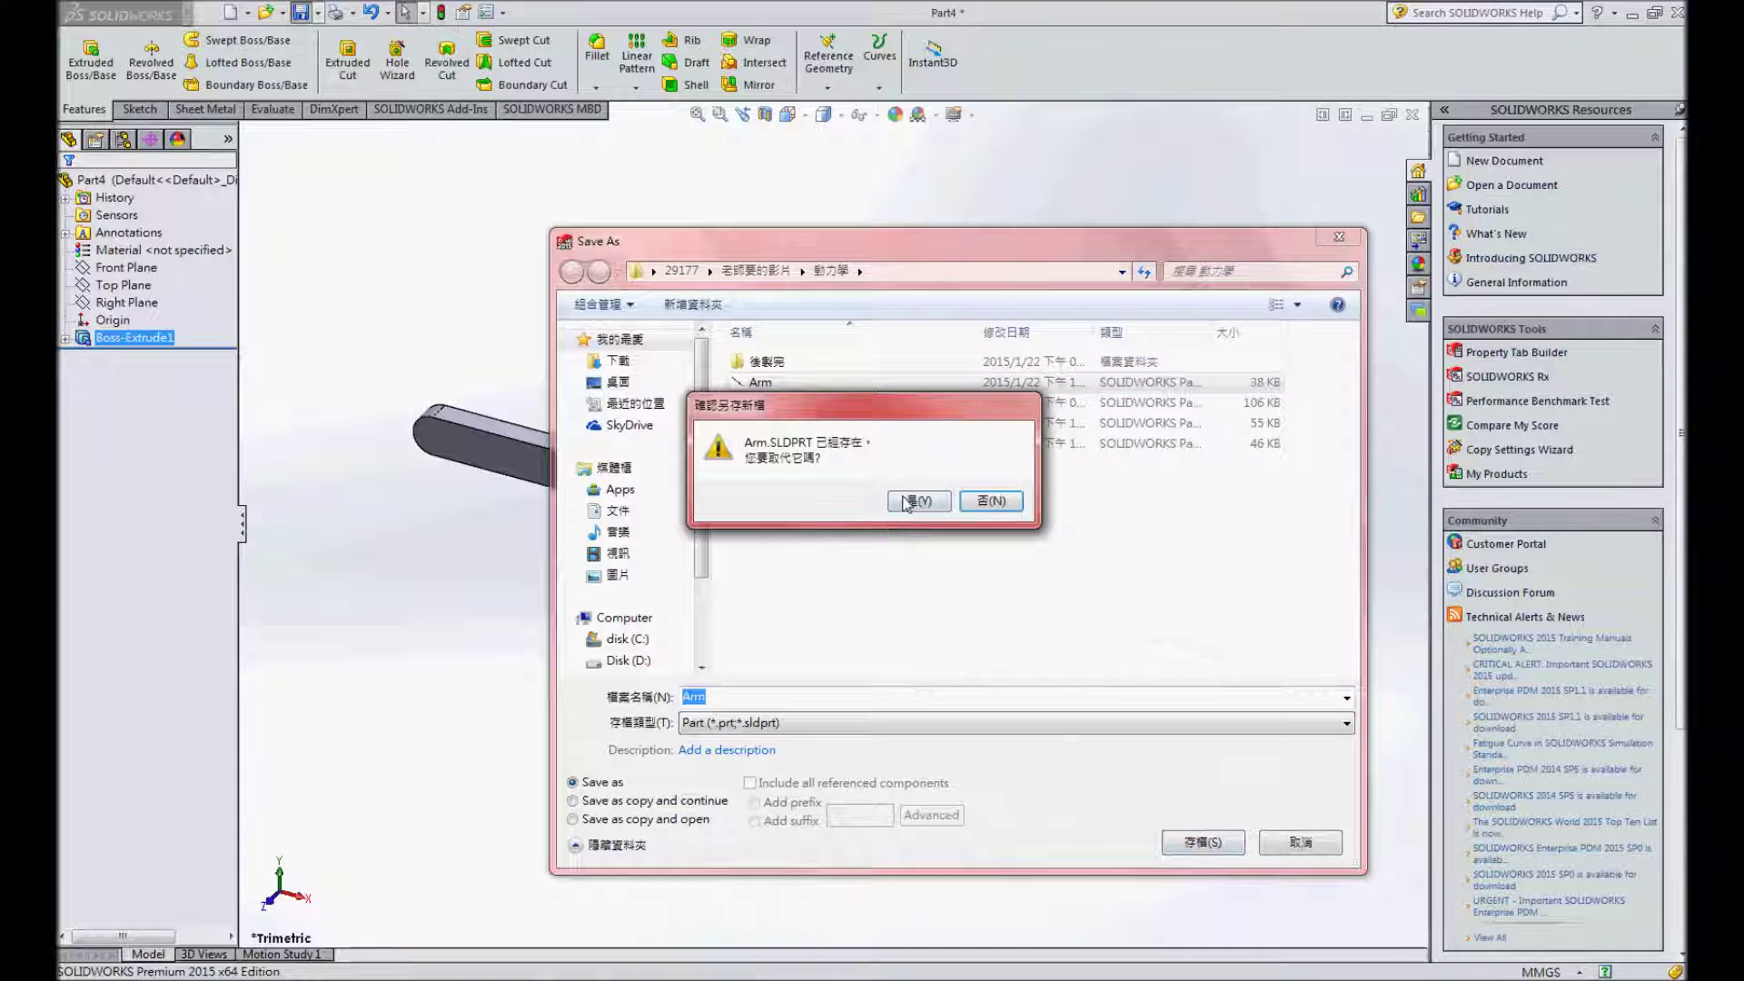
{"action": "left_click", "coordinate": [918, 501]}
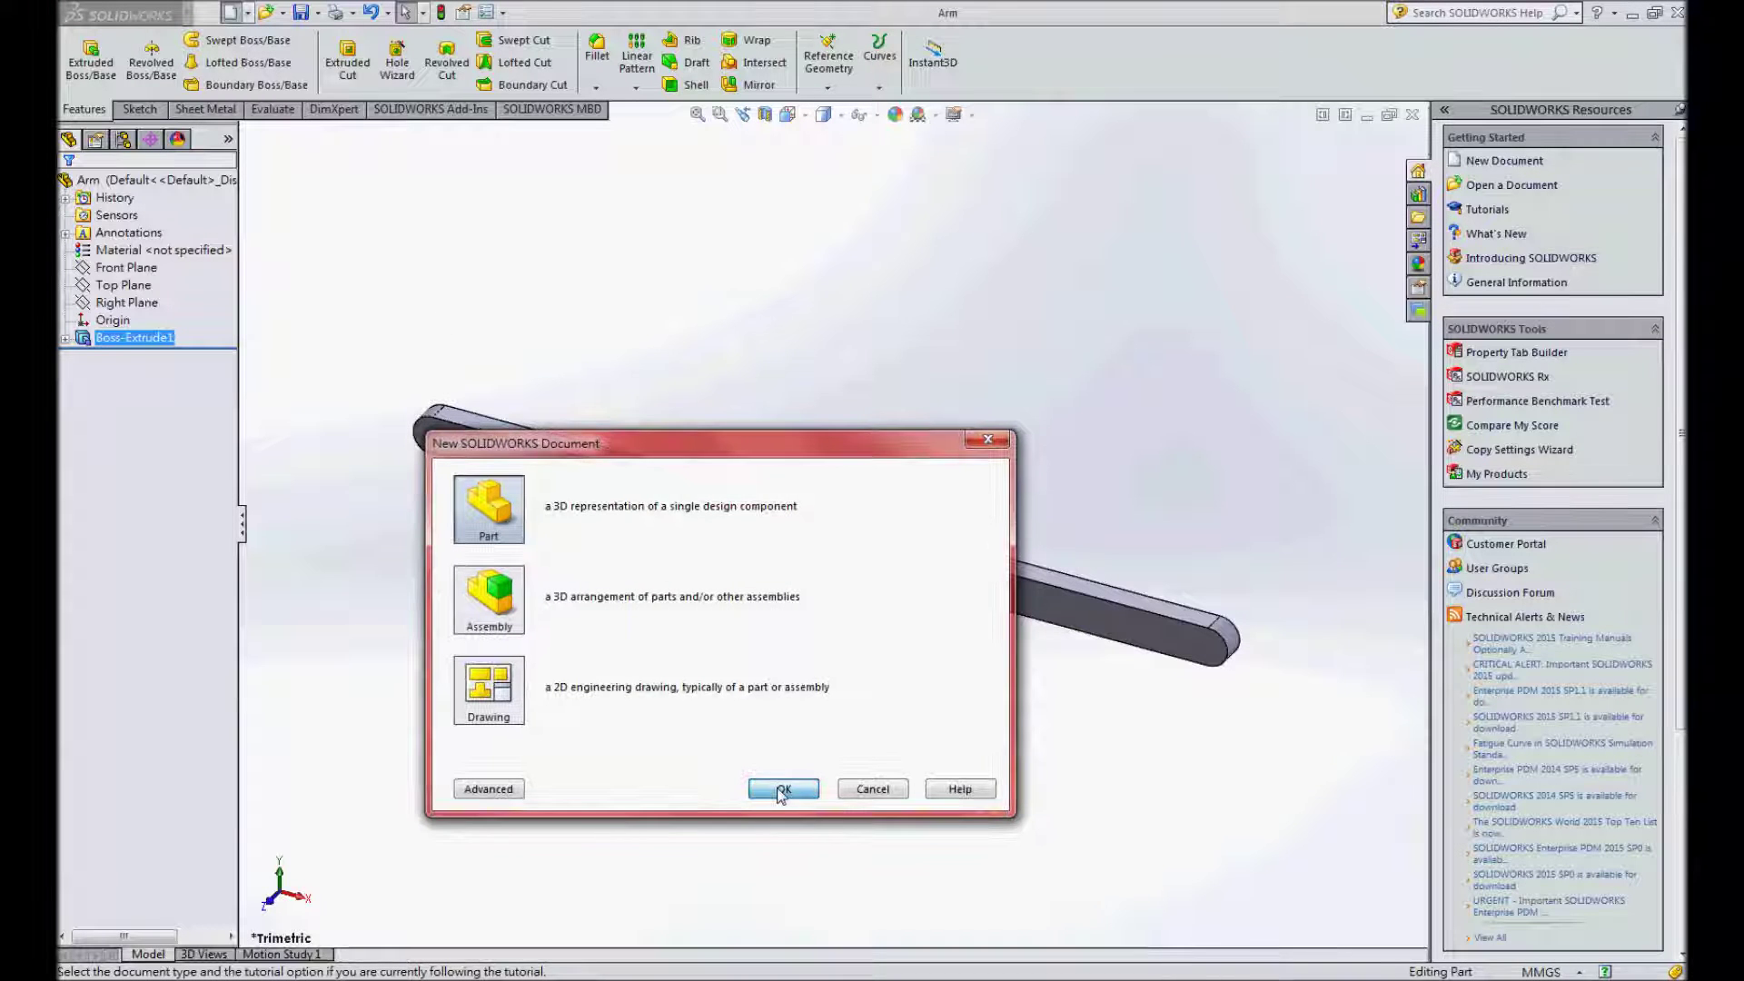
- Create a new part document and set its millimetre length units to show no decimals
{"action": "left_click", "coordinate": [781, 788]}
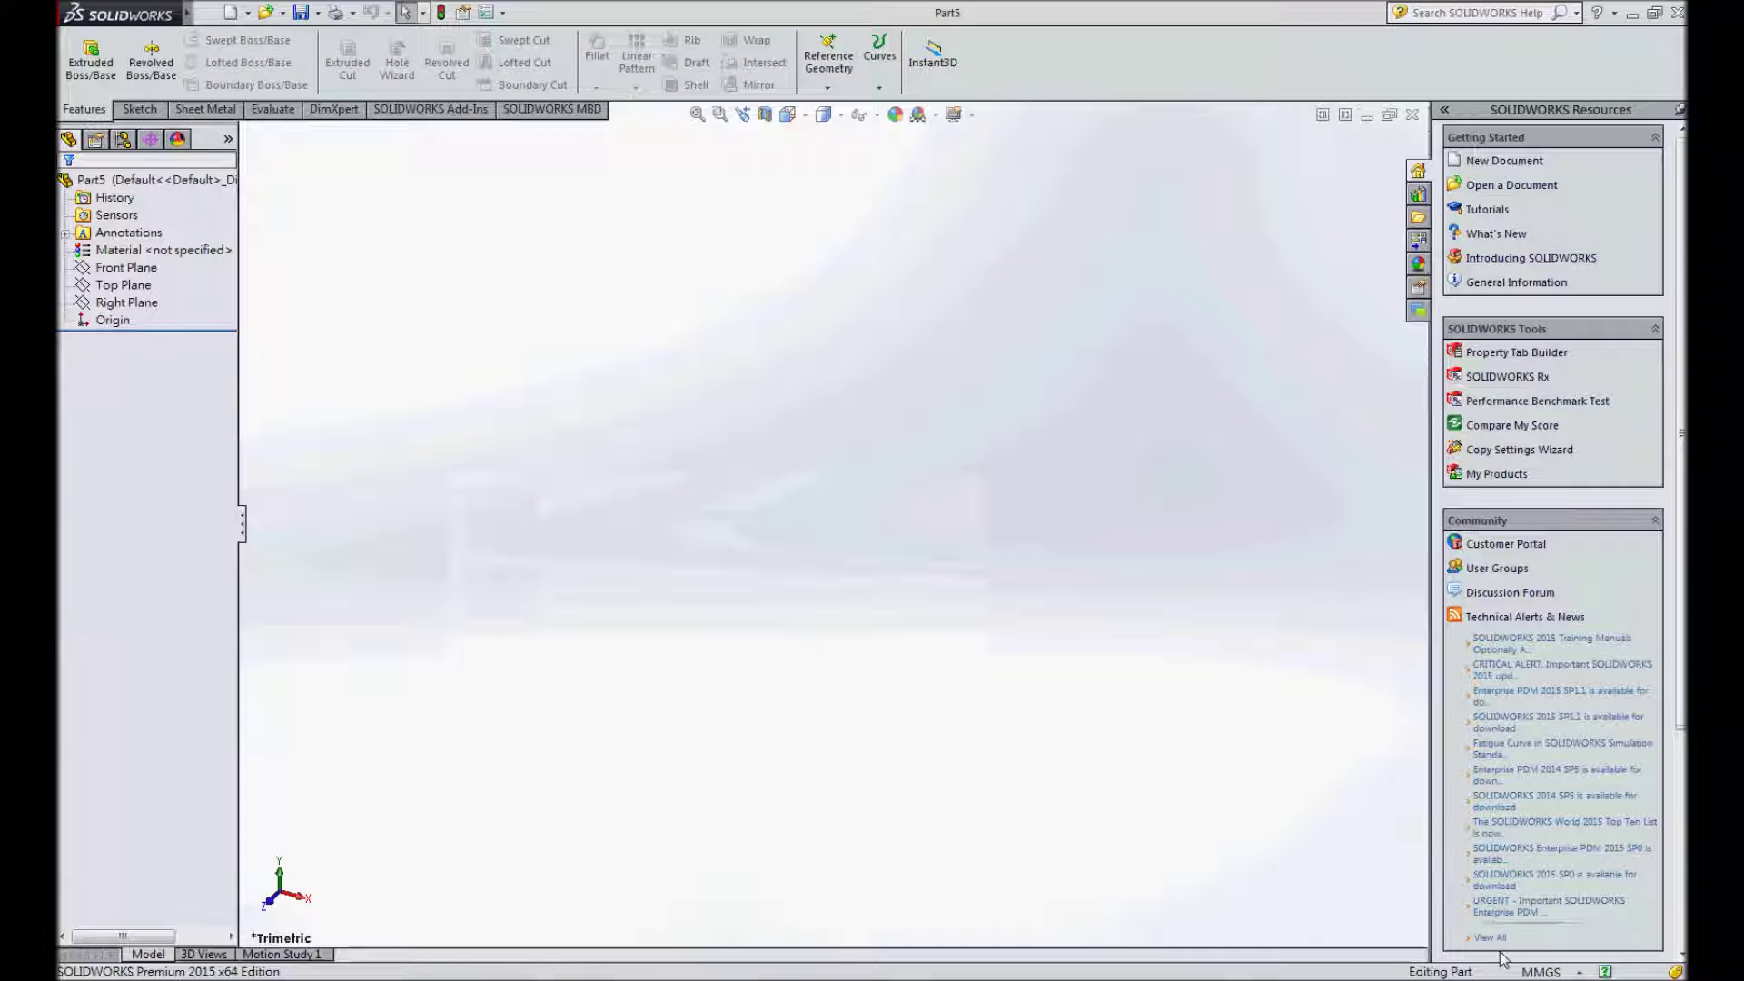
{"action": "left_click", "coordinate": [1521, 971]}
{"action": "left_click", "coordinate": [1516, 950]}
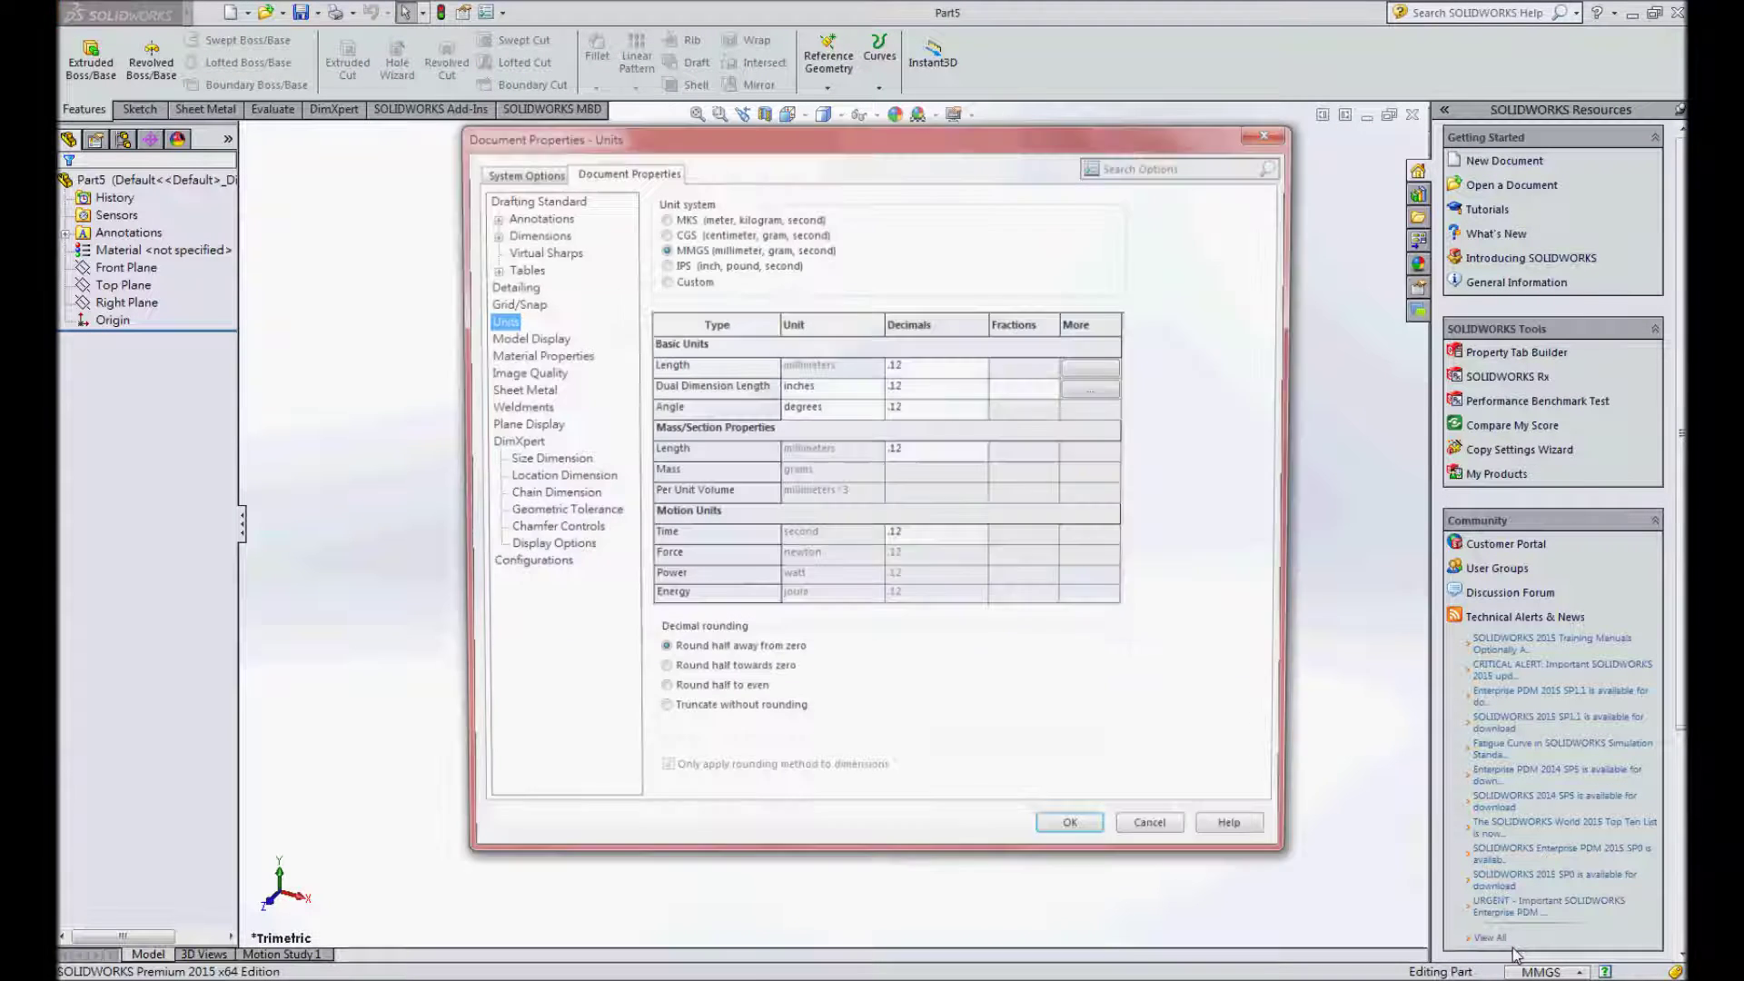
{"action": "left_click", "coordinate": [984, 366]}
{"action": "left_click", "coordinate": [965, 381]}
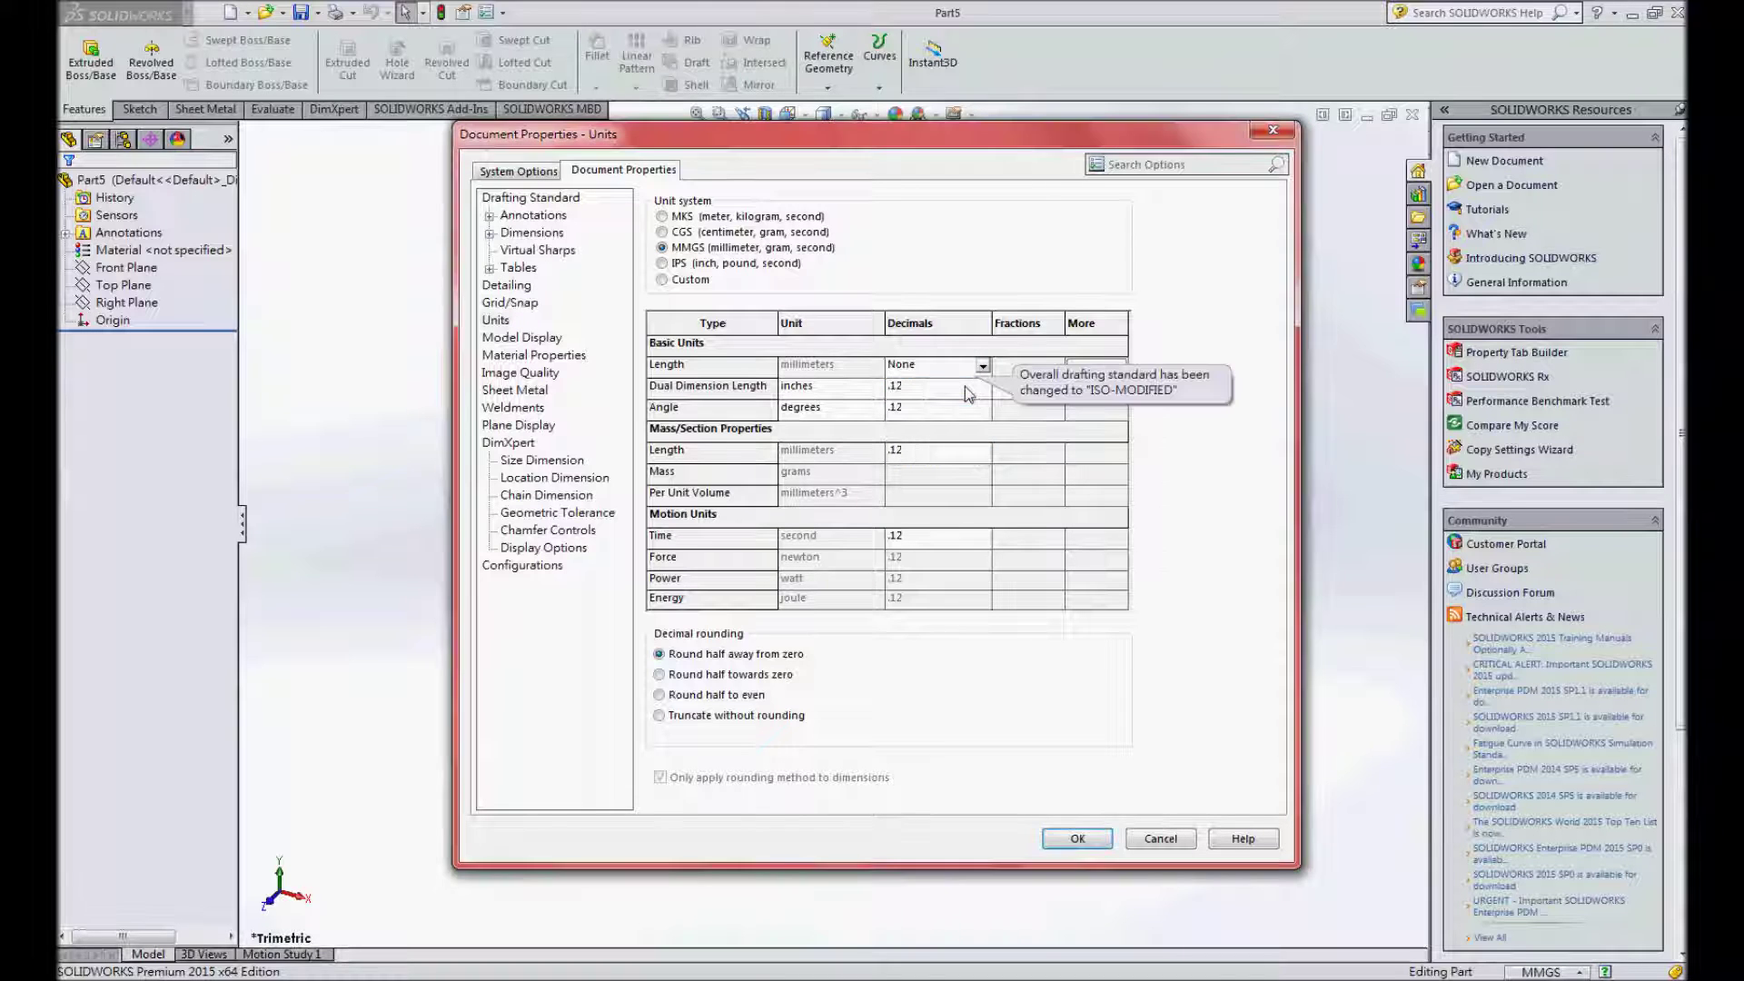
{"action": "left_click", "coordinate": [1072, 836]}
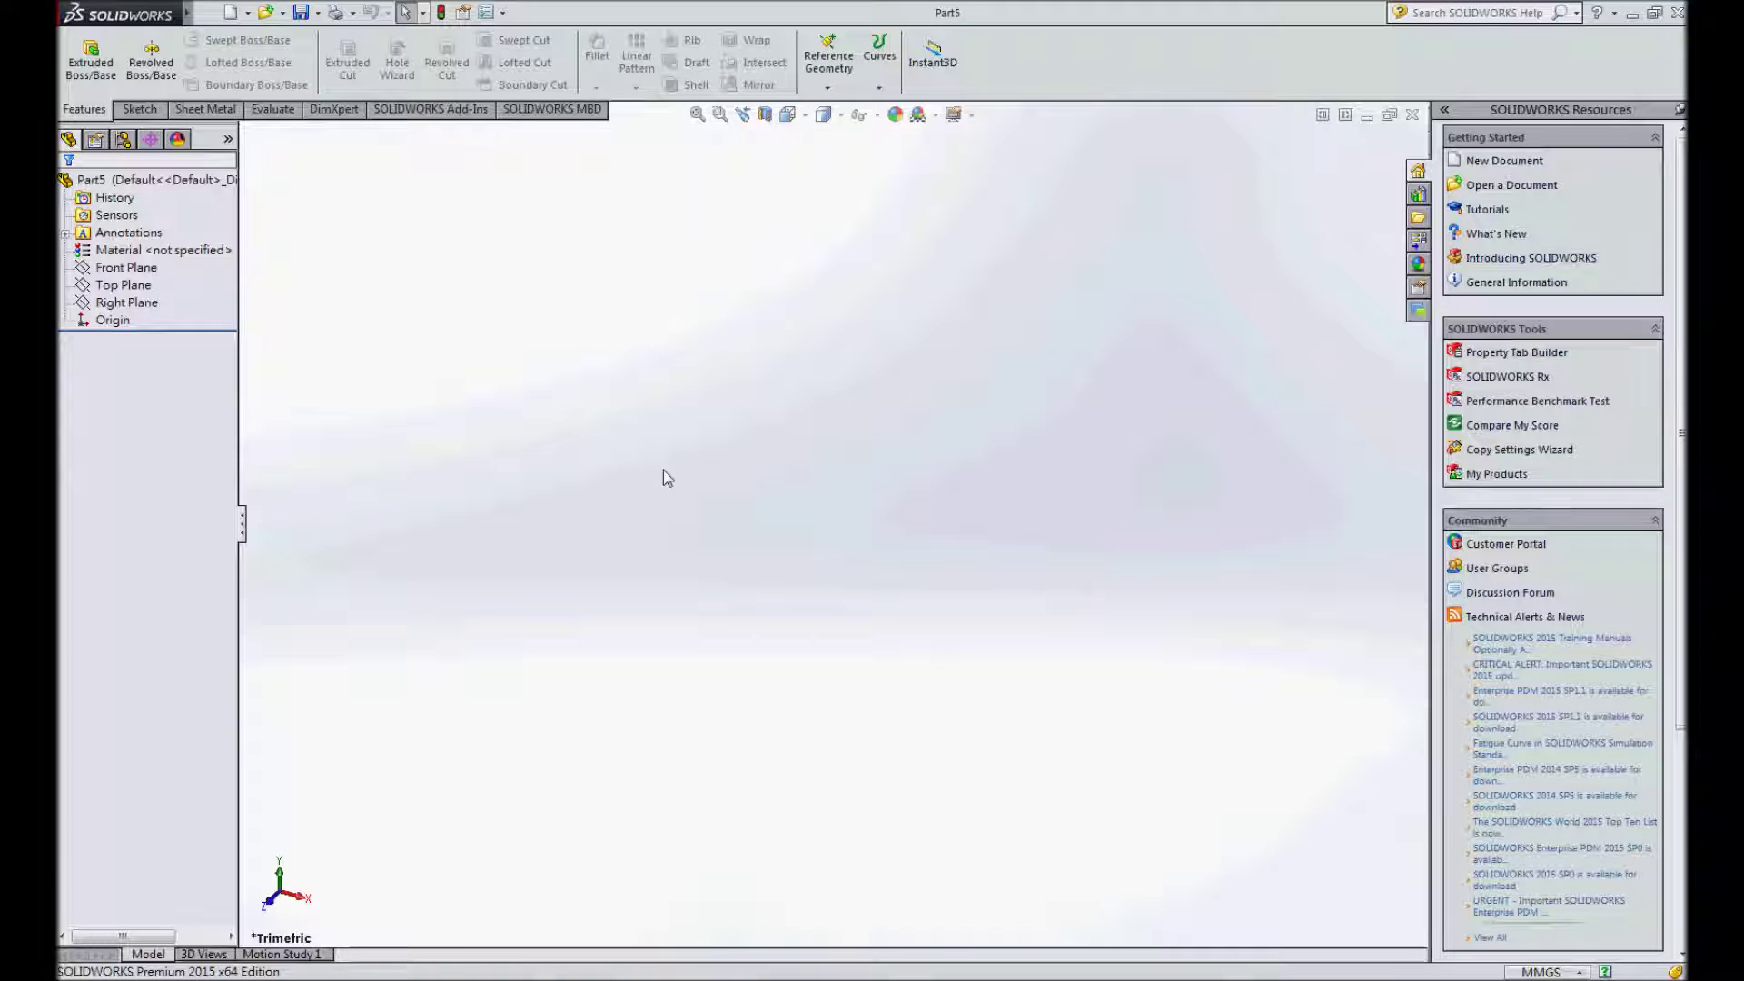
- Sketch a circle about 58 mm in diameter on the Front Plane, centred on the origin
{"action": "left_click", "coordinate": [118, 273]}
{"action": "left_click", "coordinate": [127, 255]}
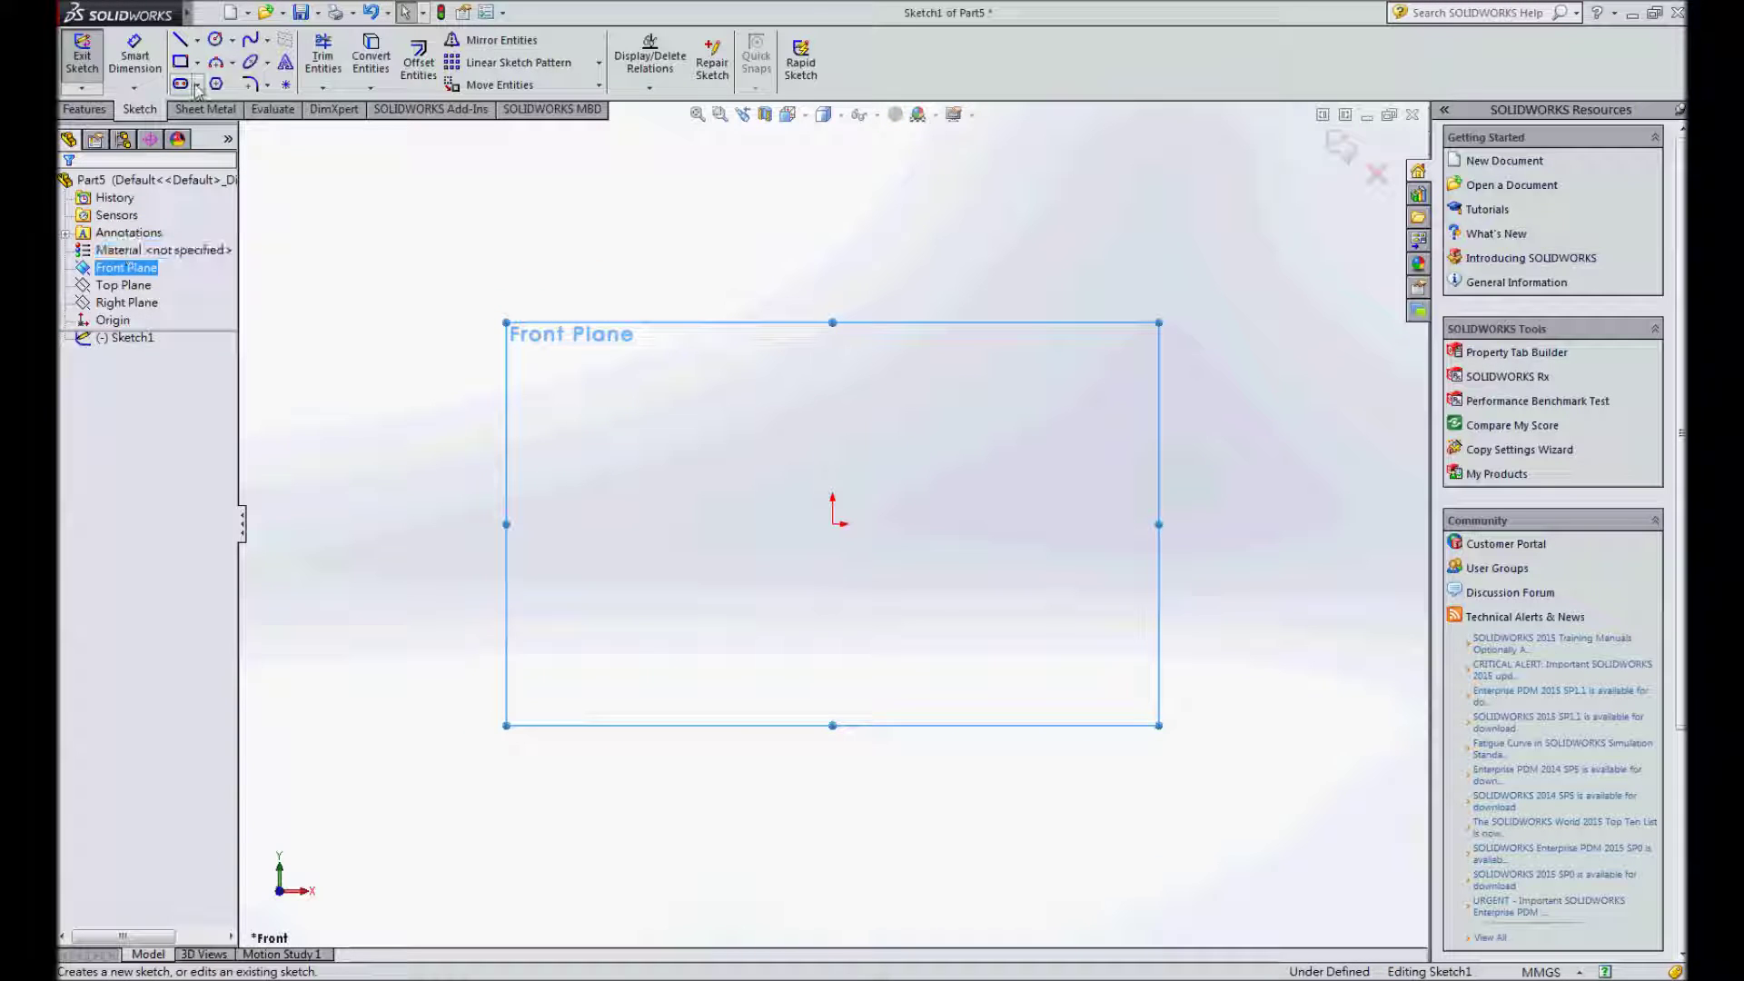
{"action": "left_click", "coordinate": [216, 41]}
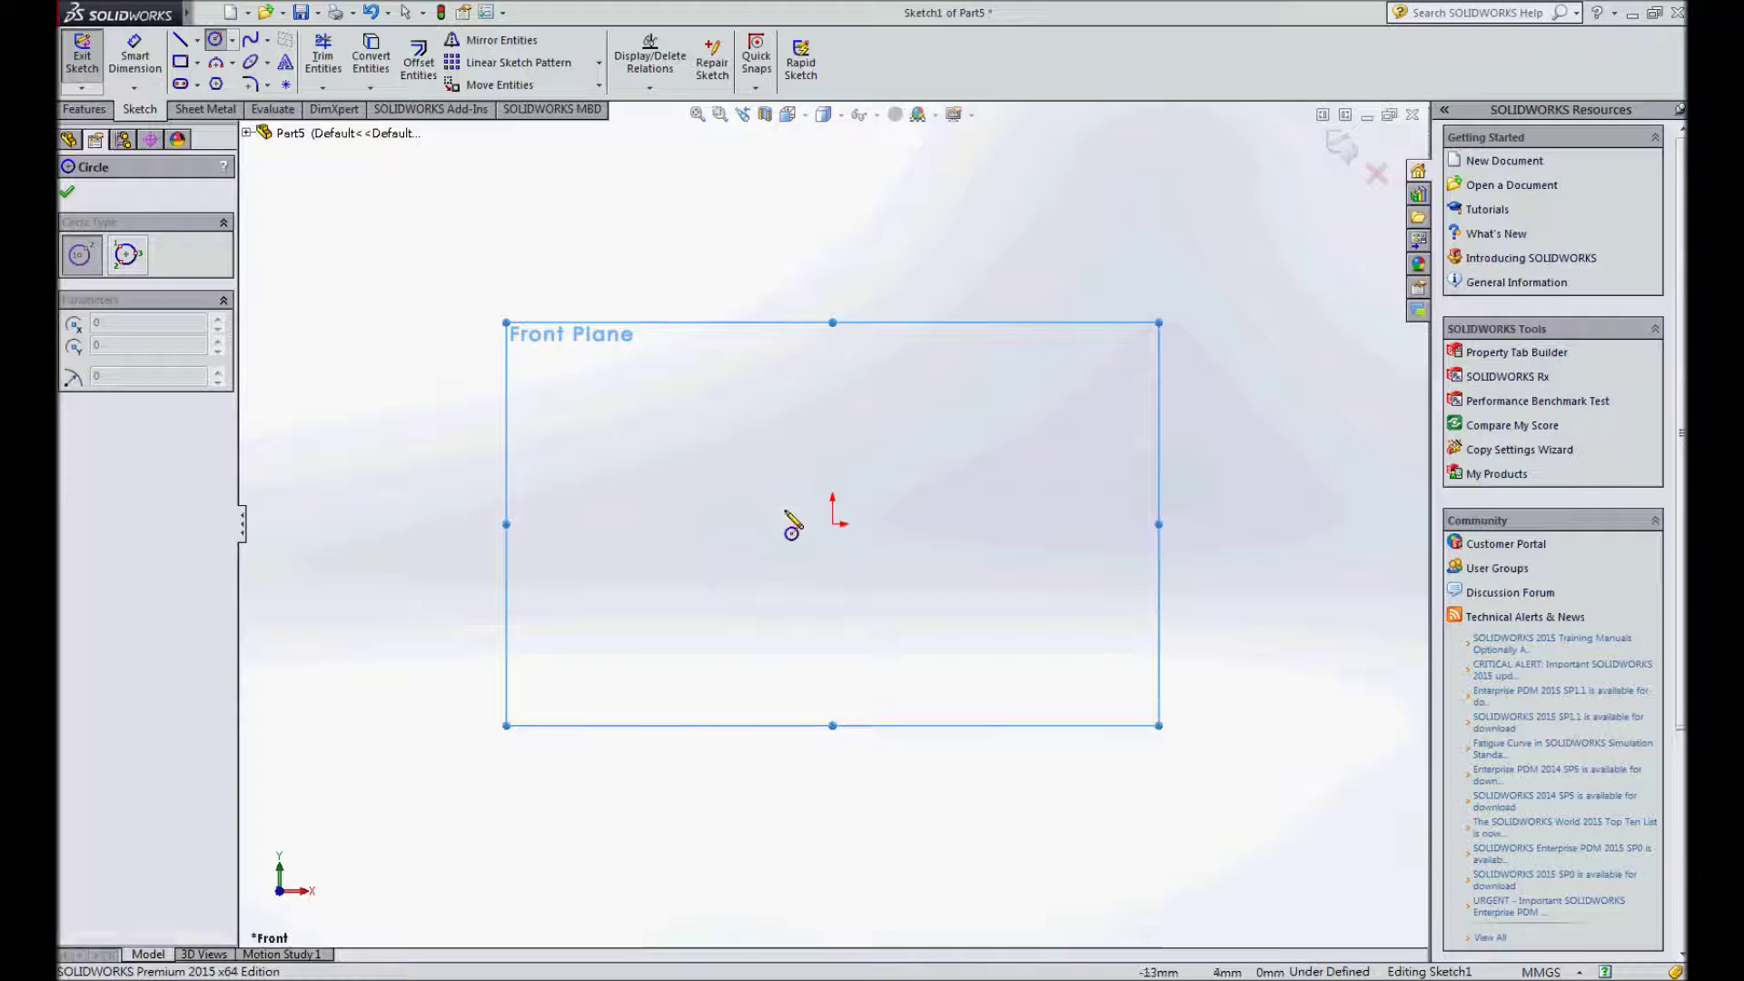
{"action": "left_click", "coordinate": [832, 525]}
{"action": "left_click", "coordinate": [907, 449]}
{"action": "key", "text": "Escape"}
- Dimension the circle's diameter as 100 mm
{"action": "left_click", "coordinate": [135, 54]}
{"action": "left_click", "coordinate": [940, 525]}
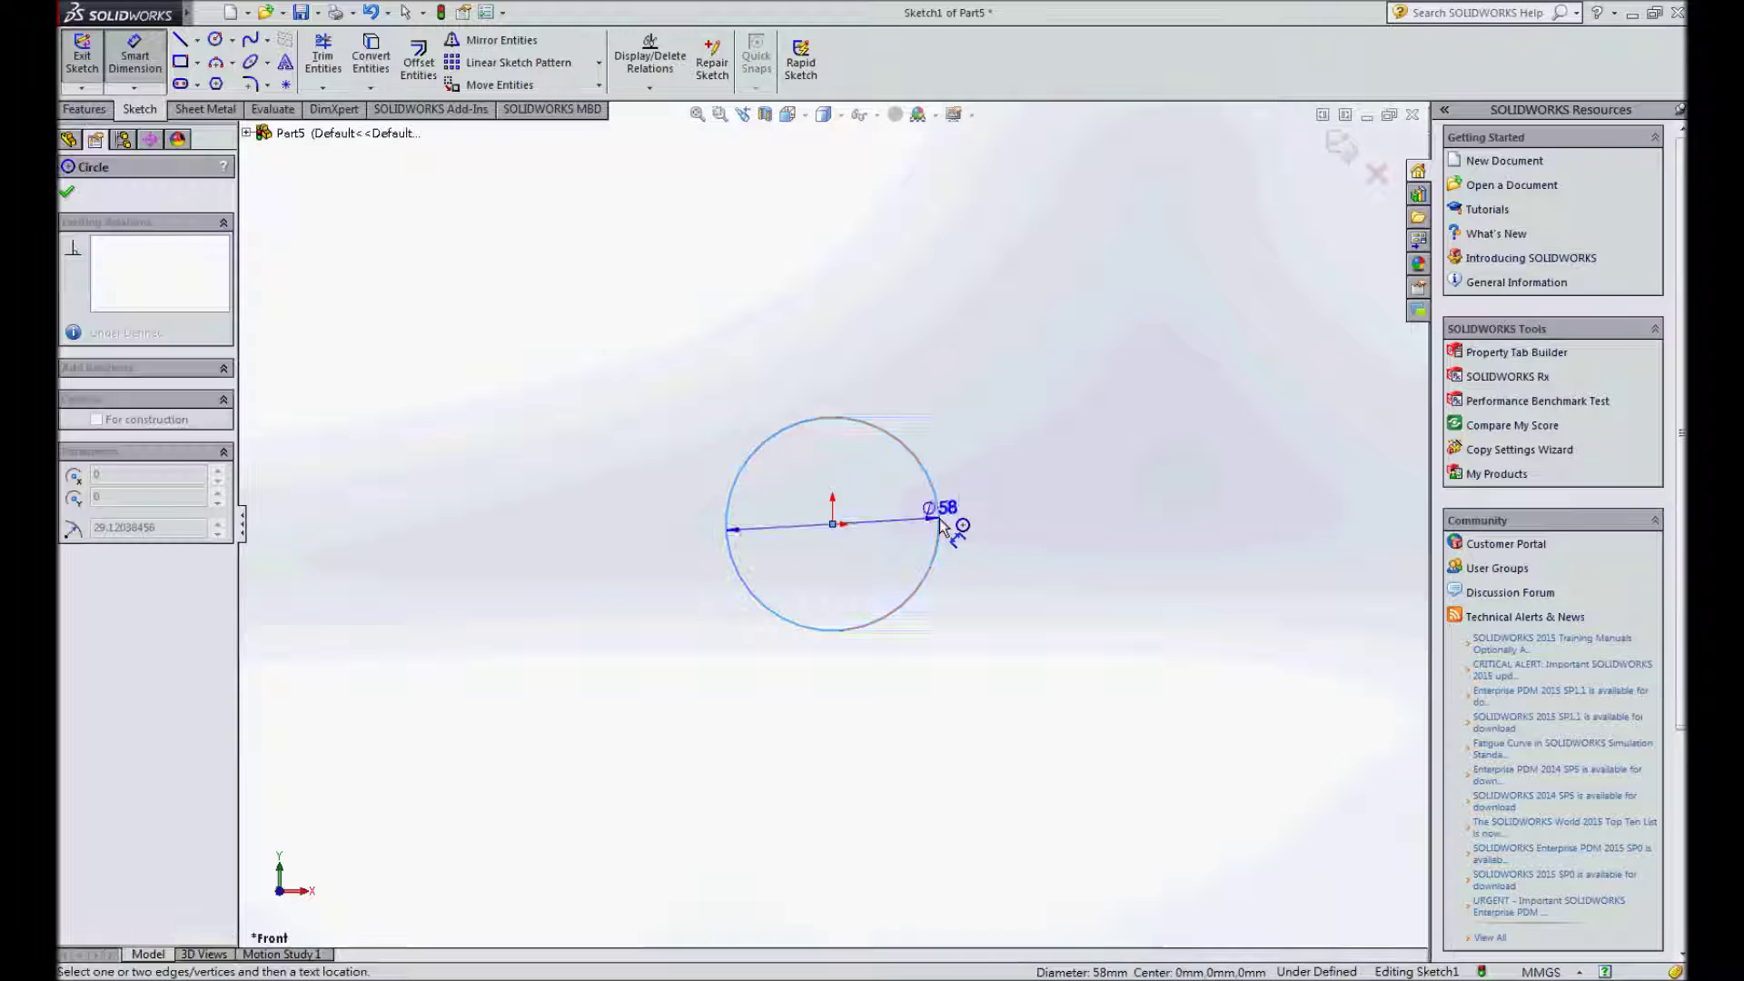
{"action": "left_click", "coordinate": [1028, 530]}
{"action": "type", "text": "1"}
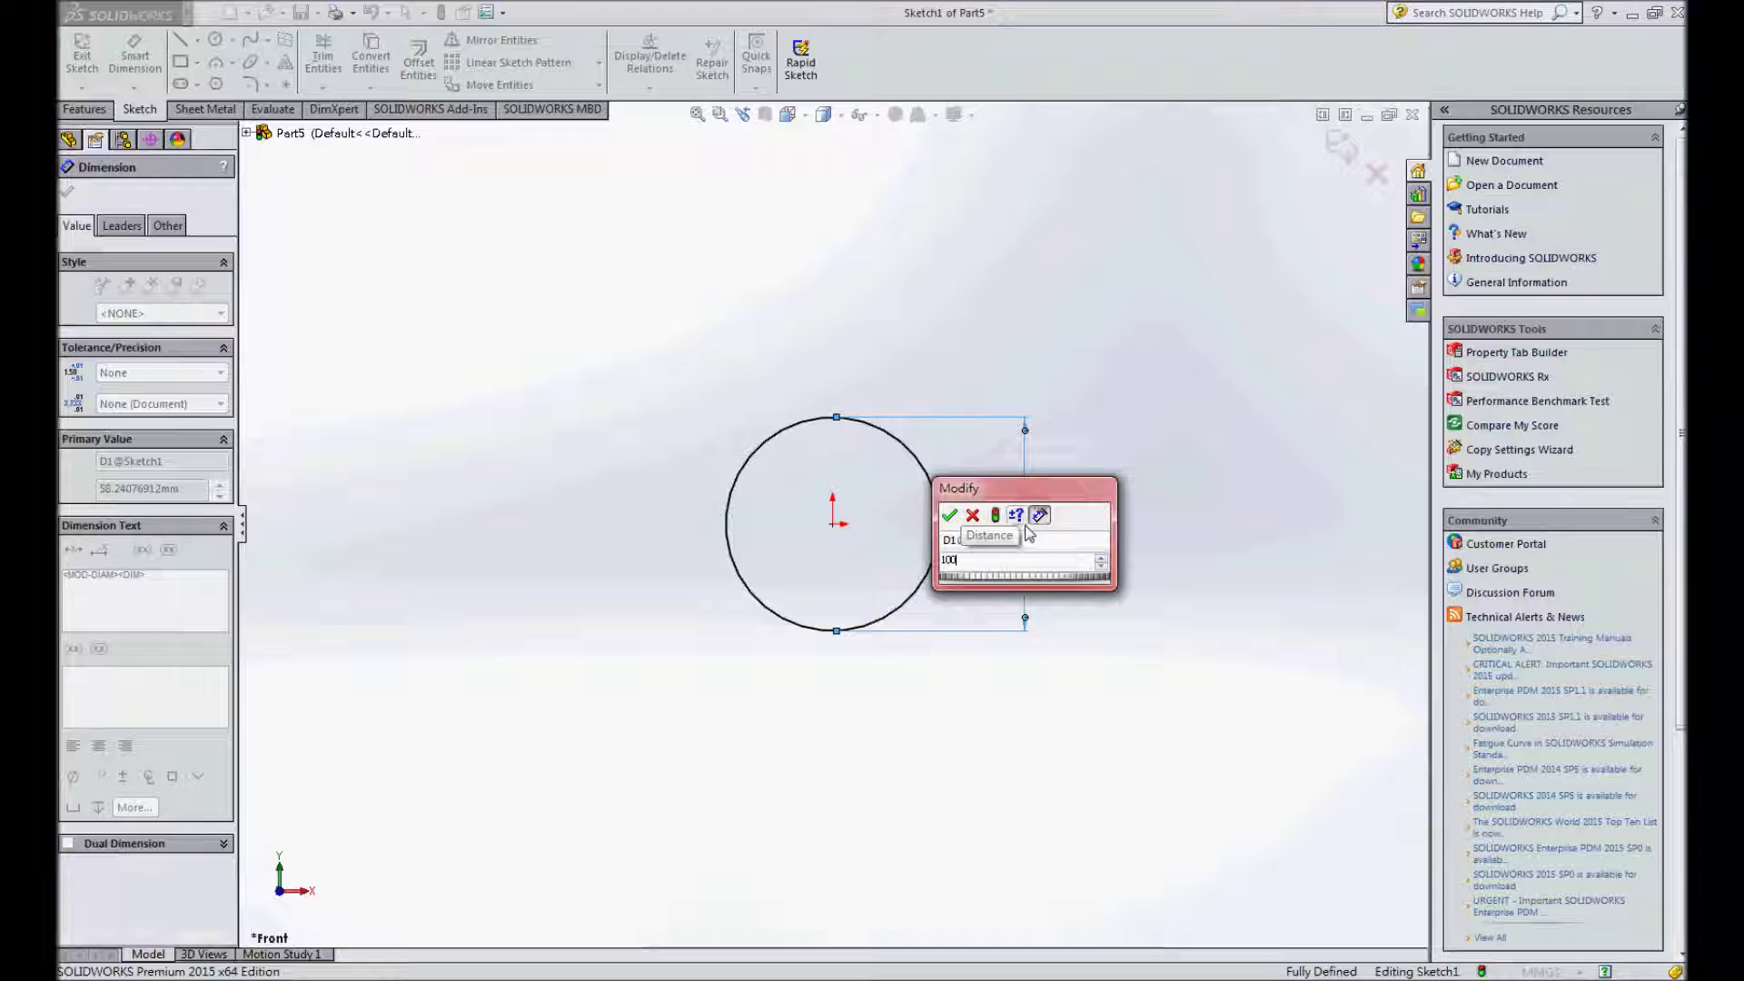
{"action": "type", "text": "00"}
{"action": "key", "text": "Return"}
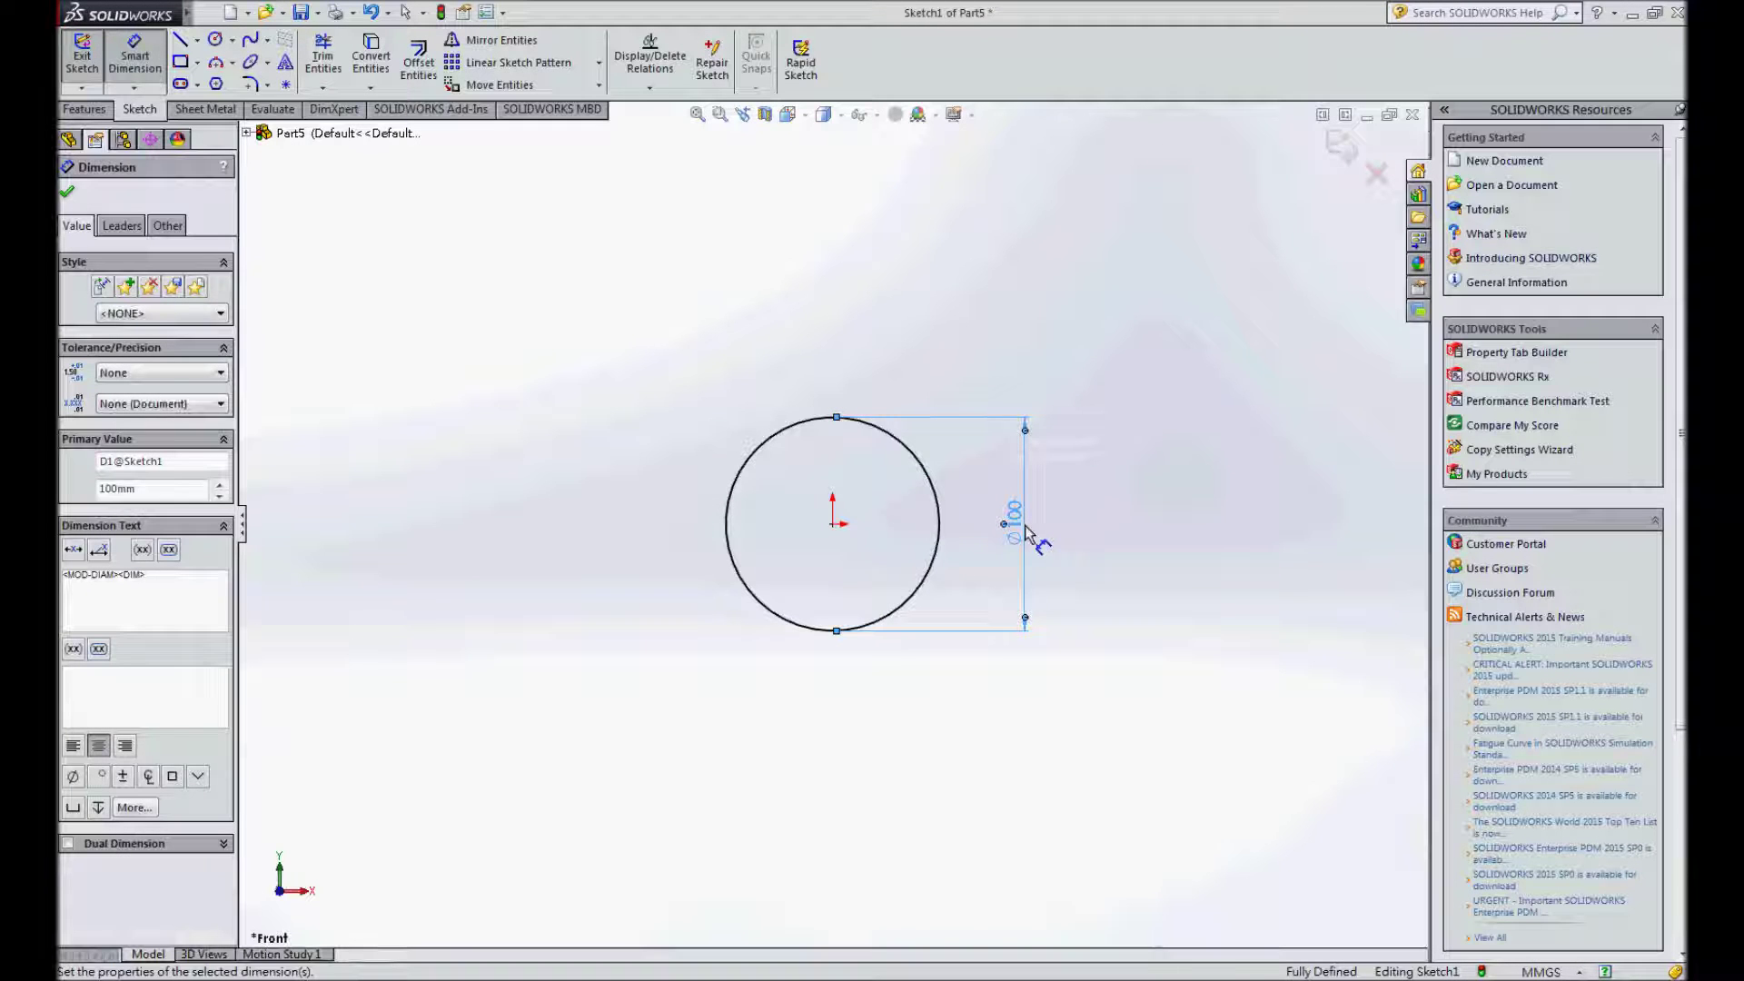
- Close the sketch and extrude the circle to a blind depth of 30 mm
{"action": "key", "text": "Escape"}
{"action": "left_click", "coordinate": [82, 55]}
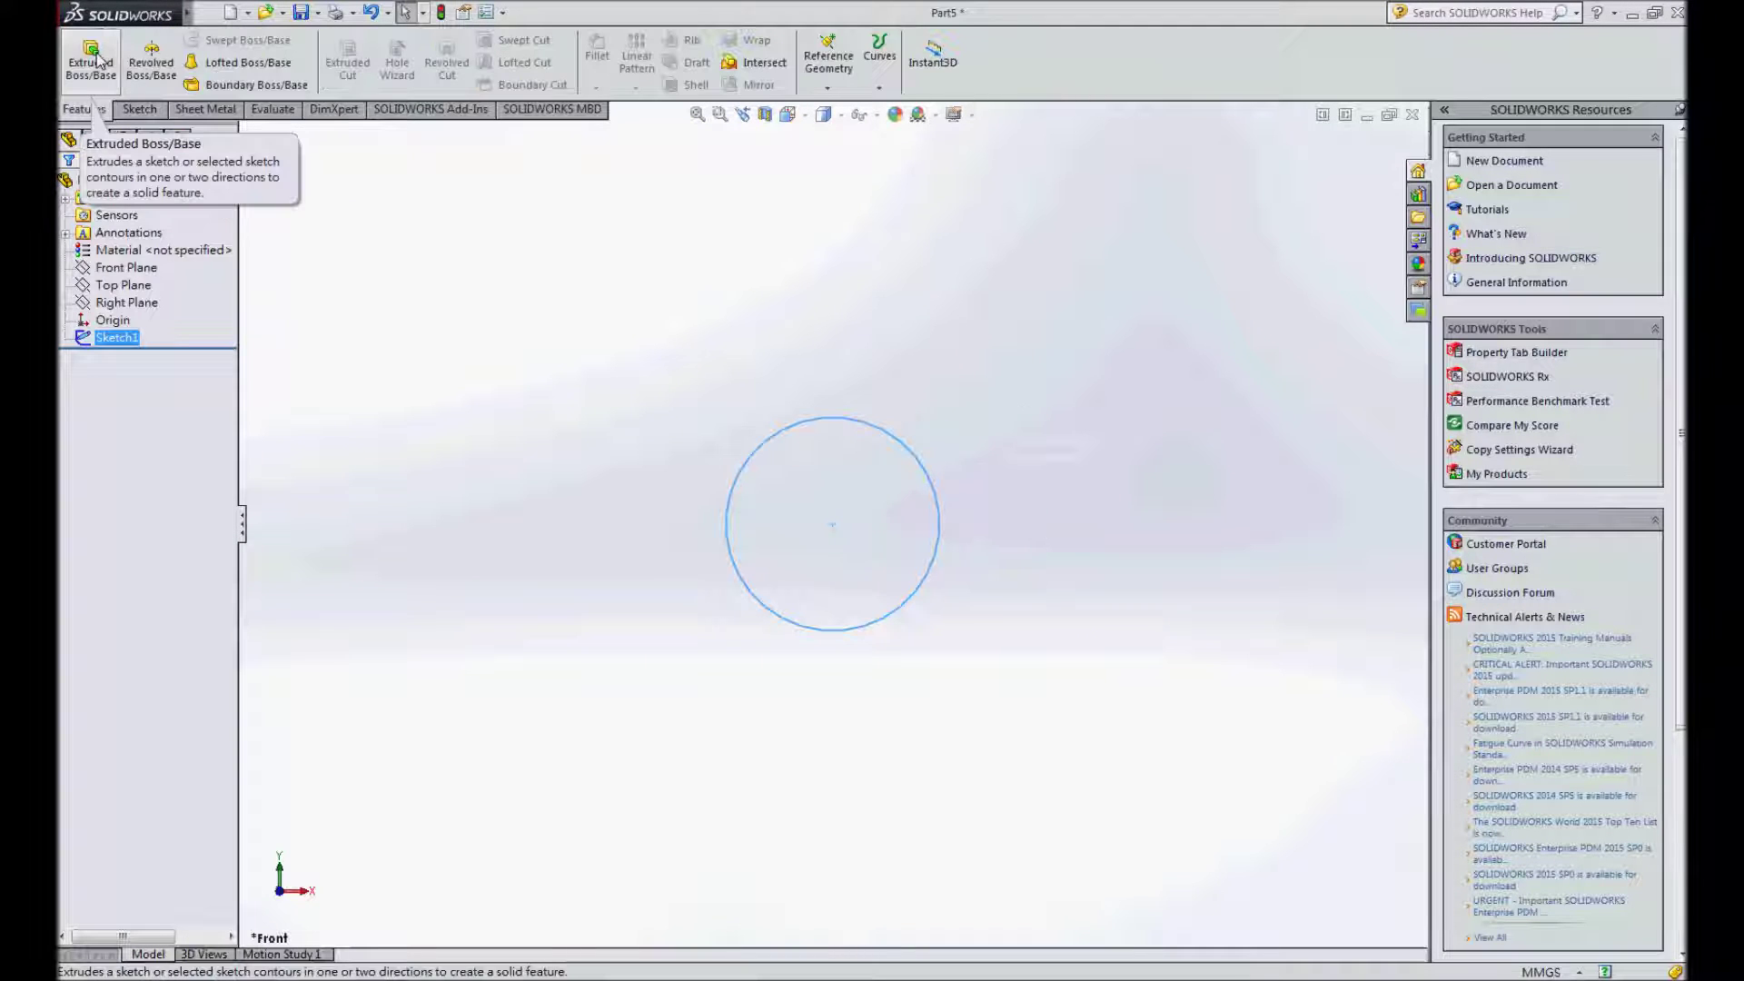
{"action": "left_click", "coordinate": [103, 58]}
{"action": "type", "text": "30"}
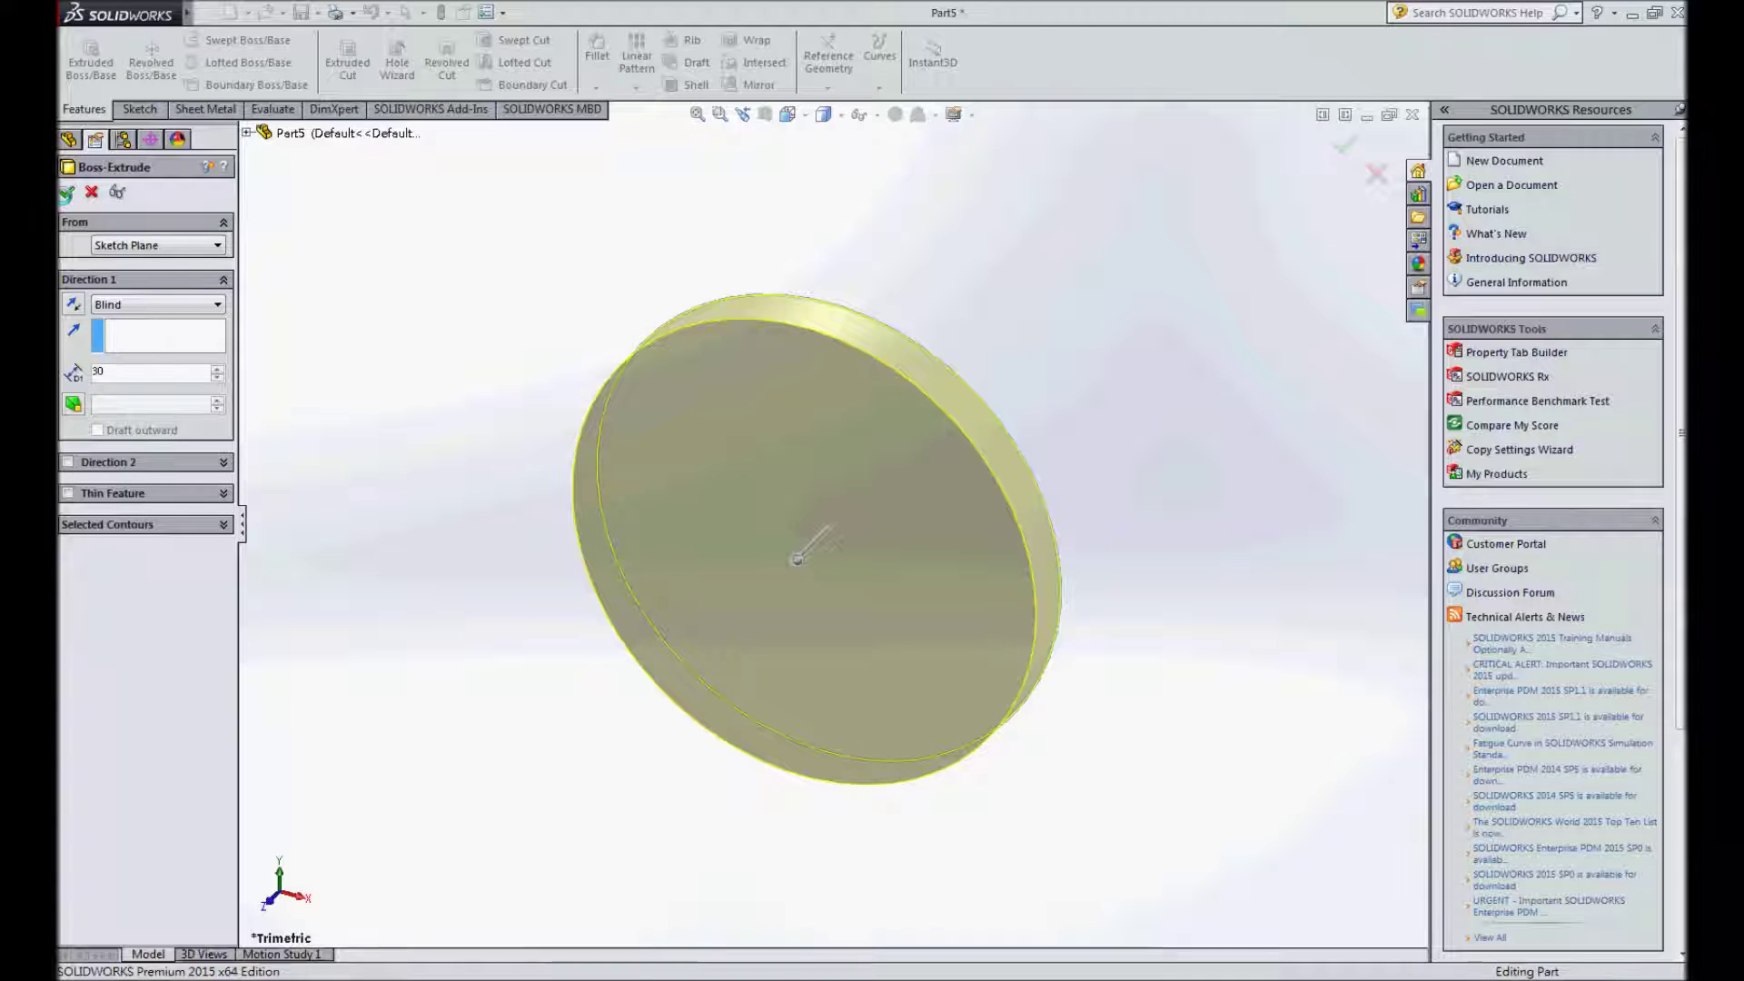
{"action": "left_click", "coordinate": [67, 193]}
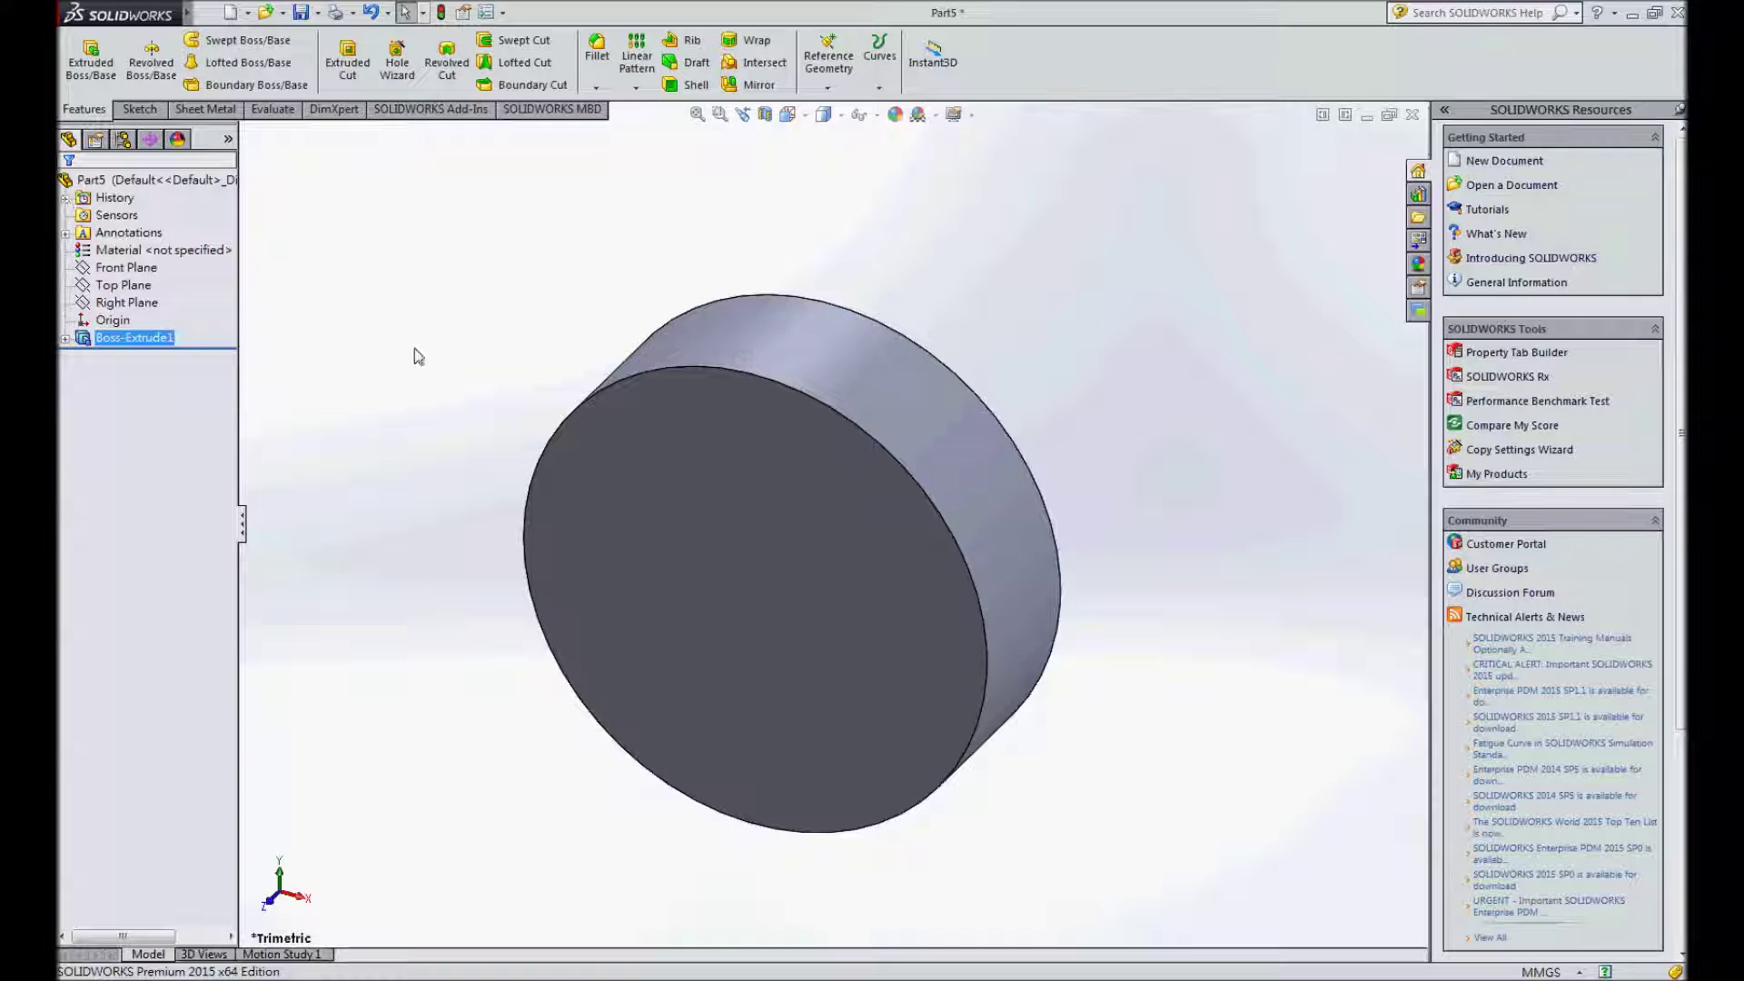
- Sketch a horizontal rectangle about 113 mm wide and 36 mm high on the disc's front face, extending past both sides of the disc
{"action": "right_click", "coordinate": [635, 500]}
{"action": "left_click", "coordinate": [667, 464]}
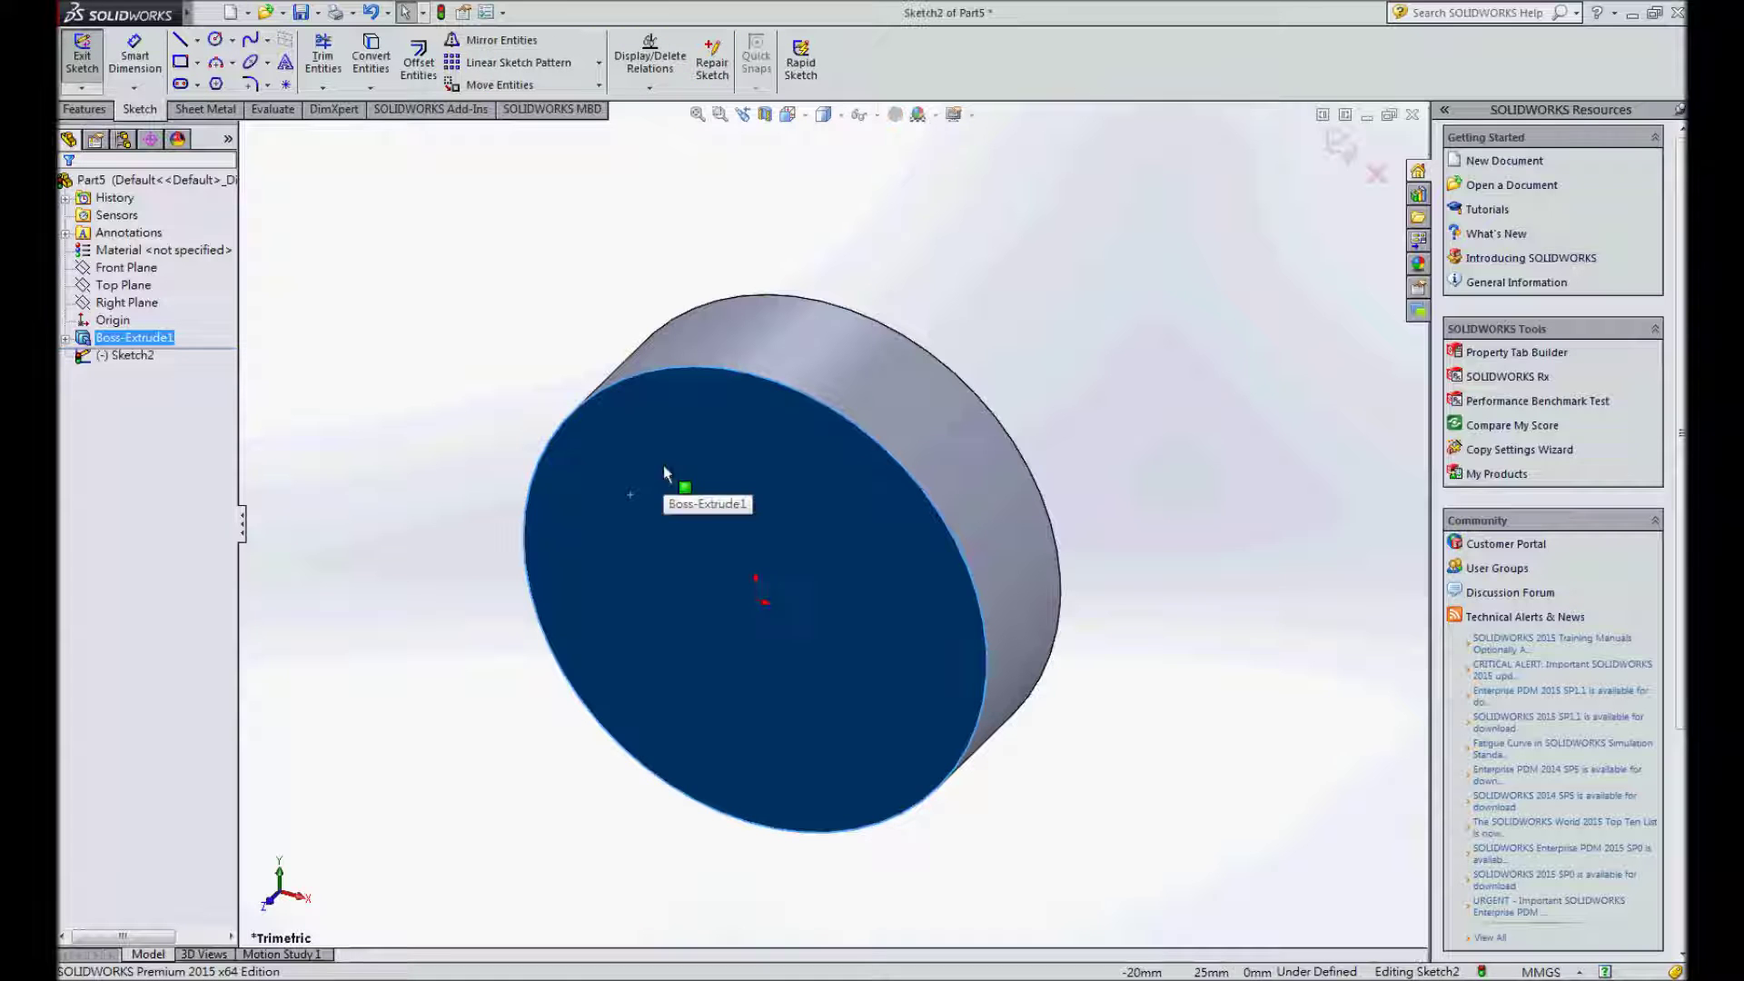
{"action": "key", "text": "space"}
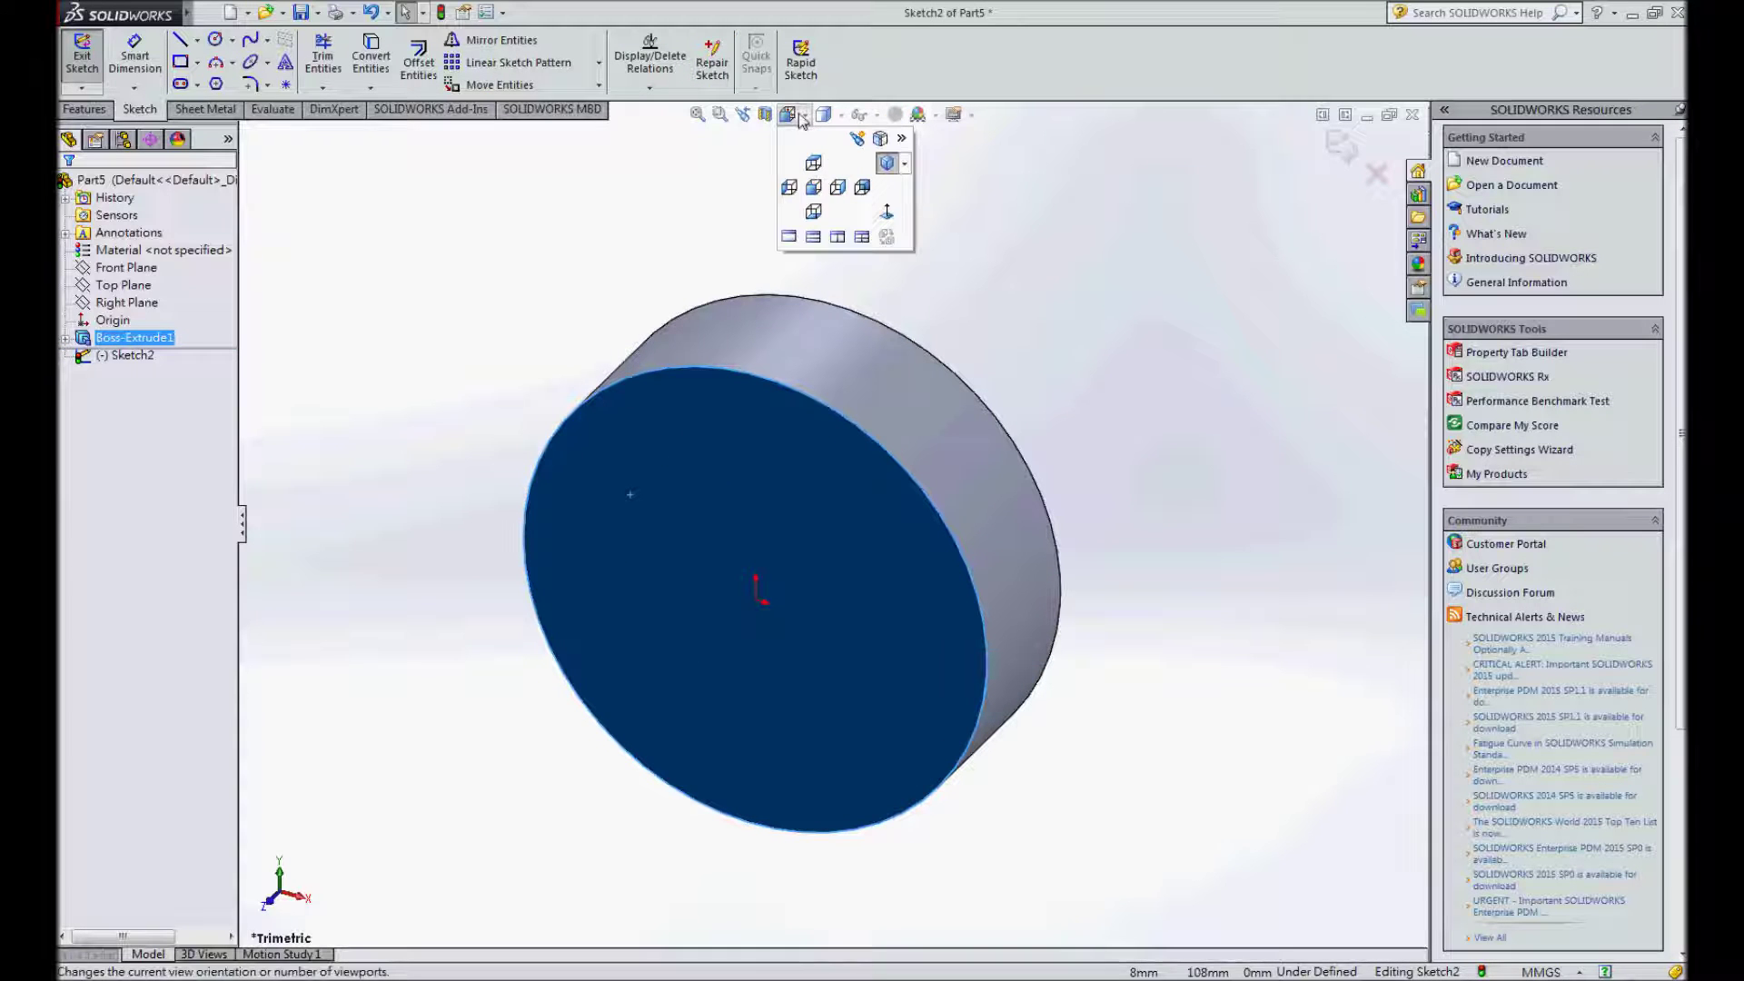
{"action": "left_click", "coordinate": [815, 198]}
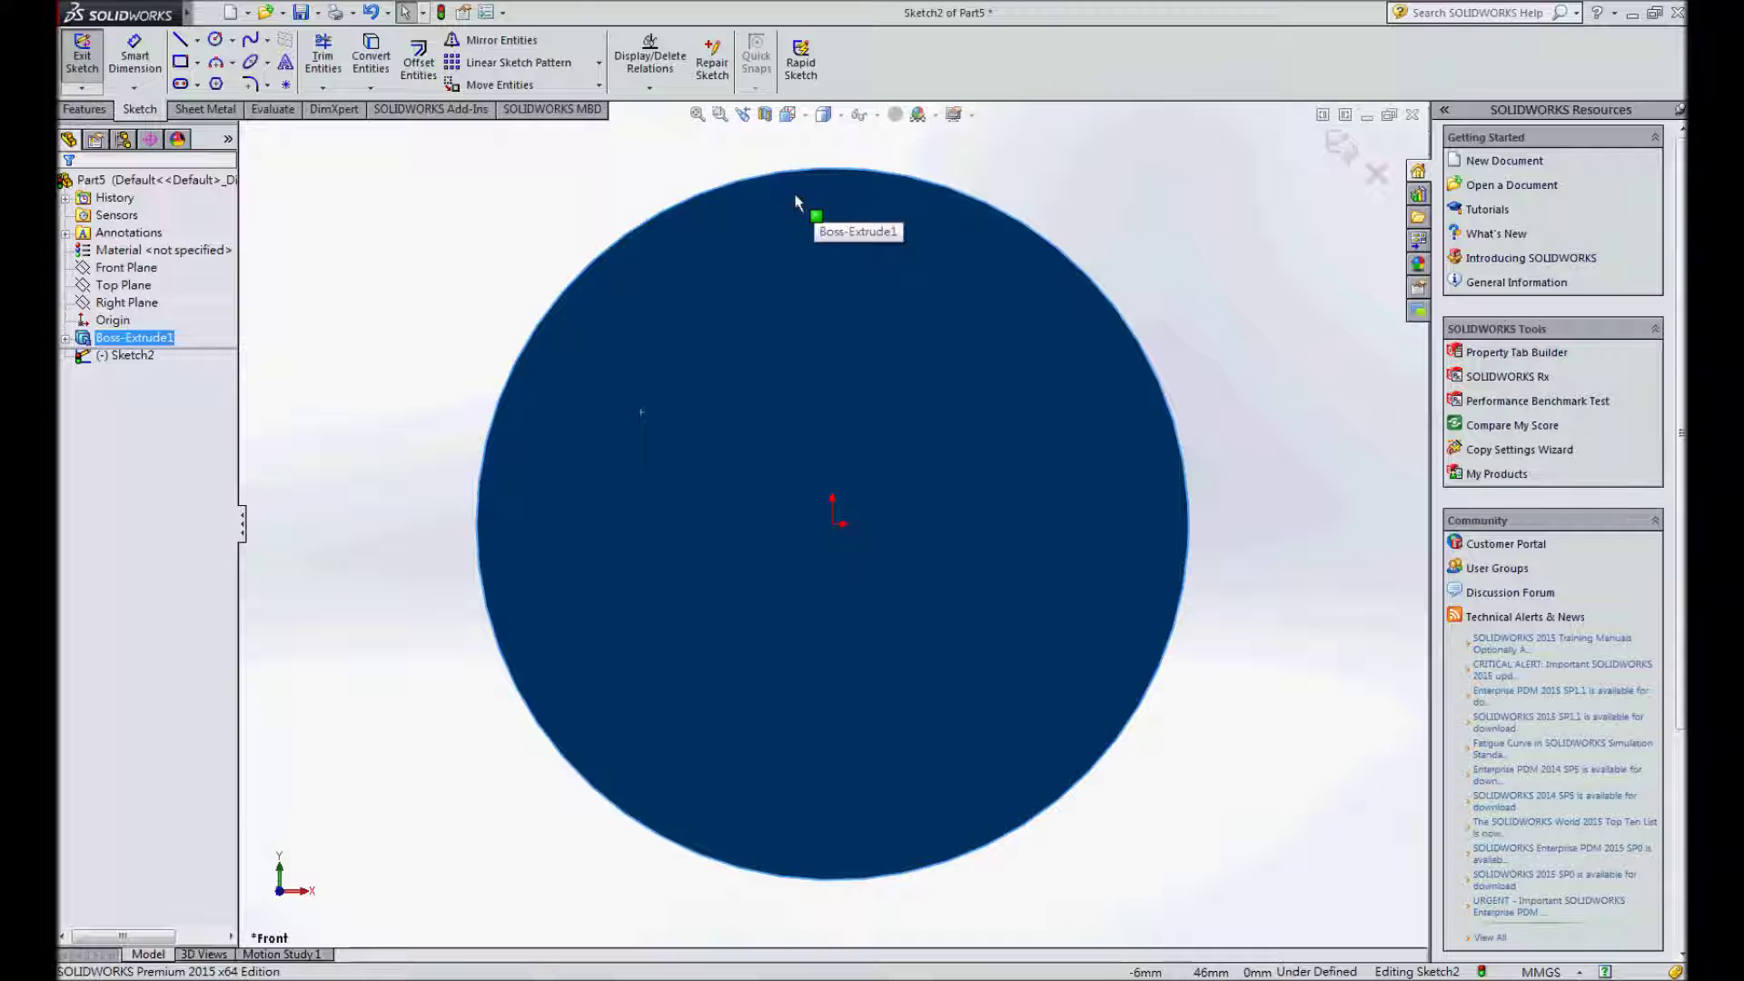
{"action": "left_click", "coordinate": [563, 200]}
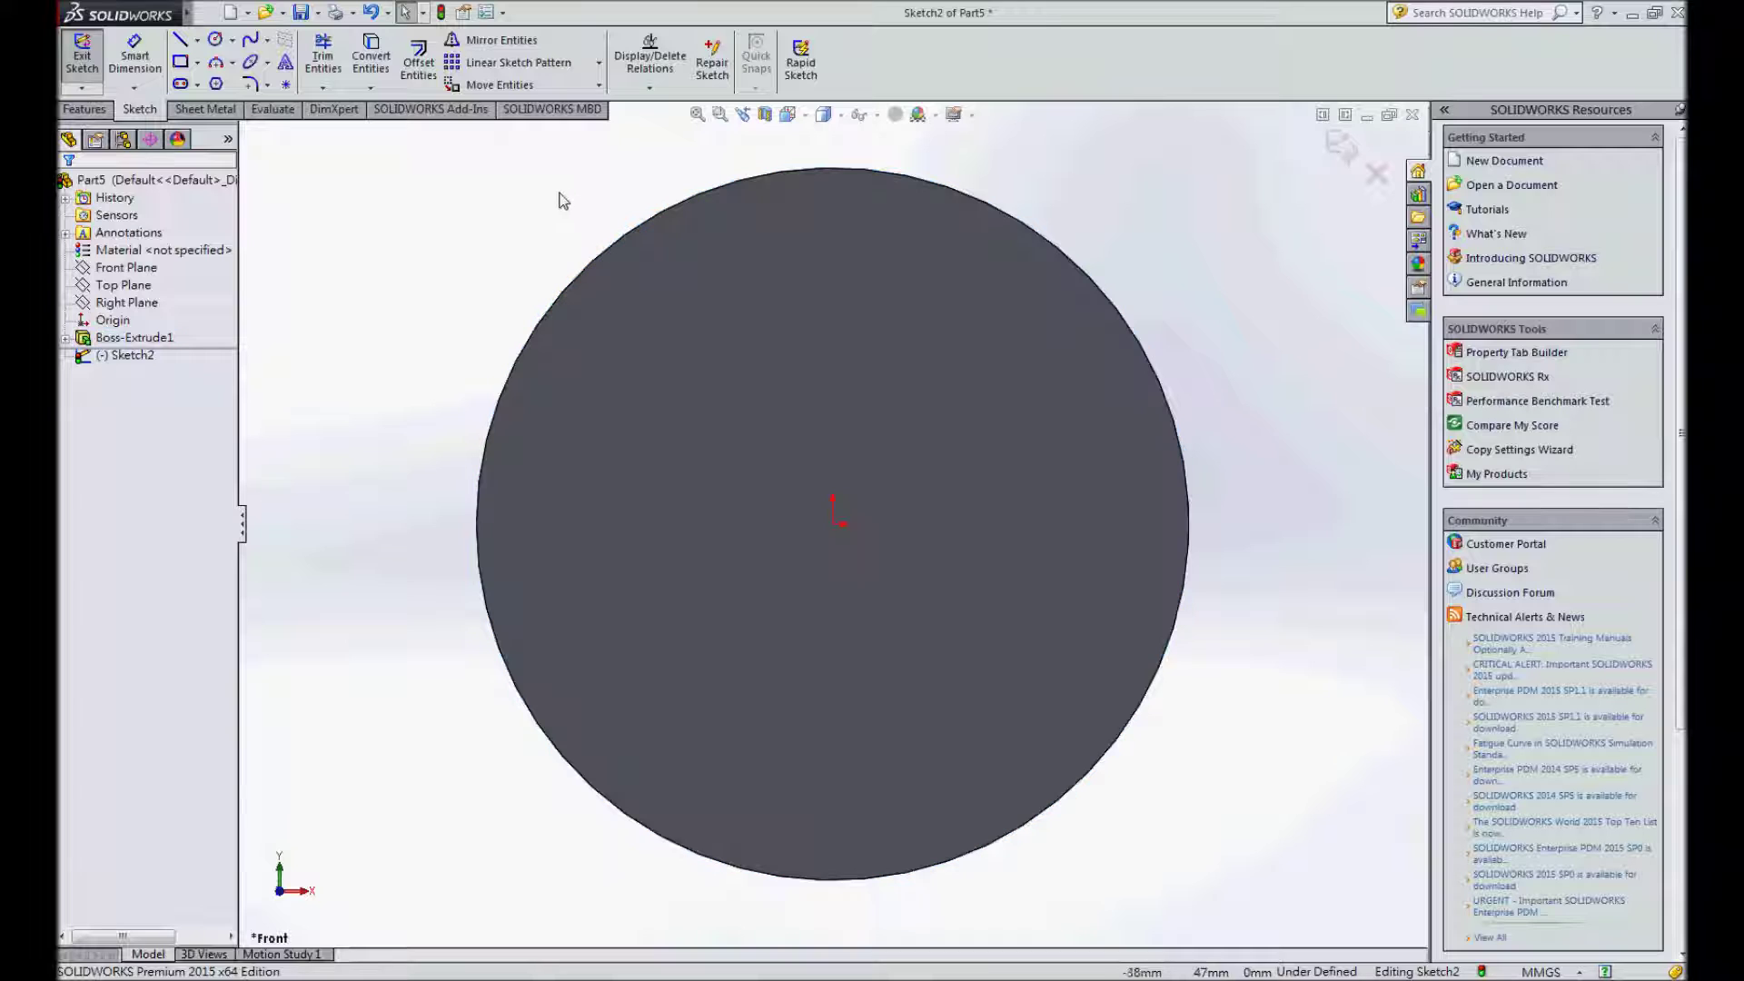
{"action": "left_click", "coordinate": [182, 63]}
{"action": "left_click", "coordinate": [634, 393]}
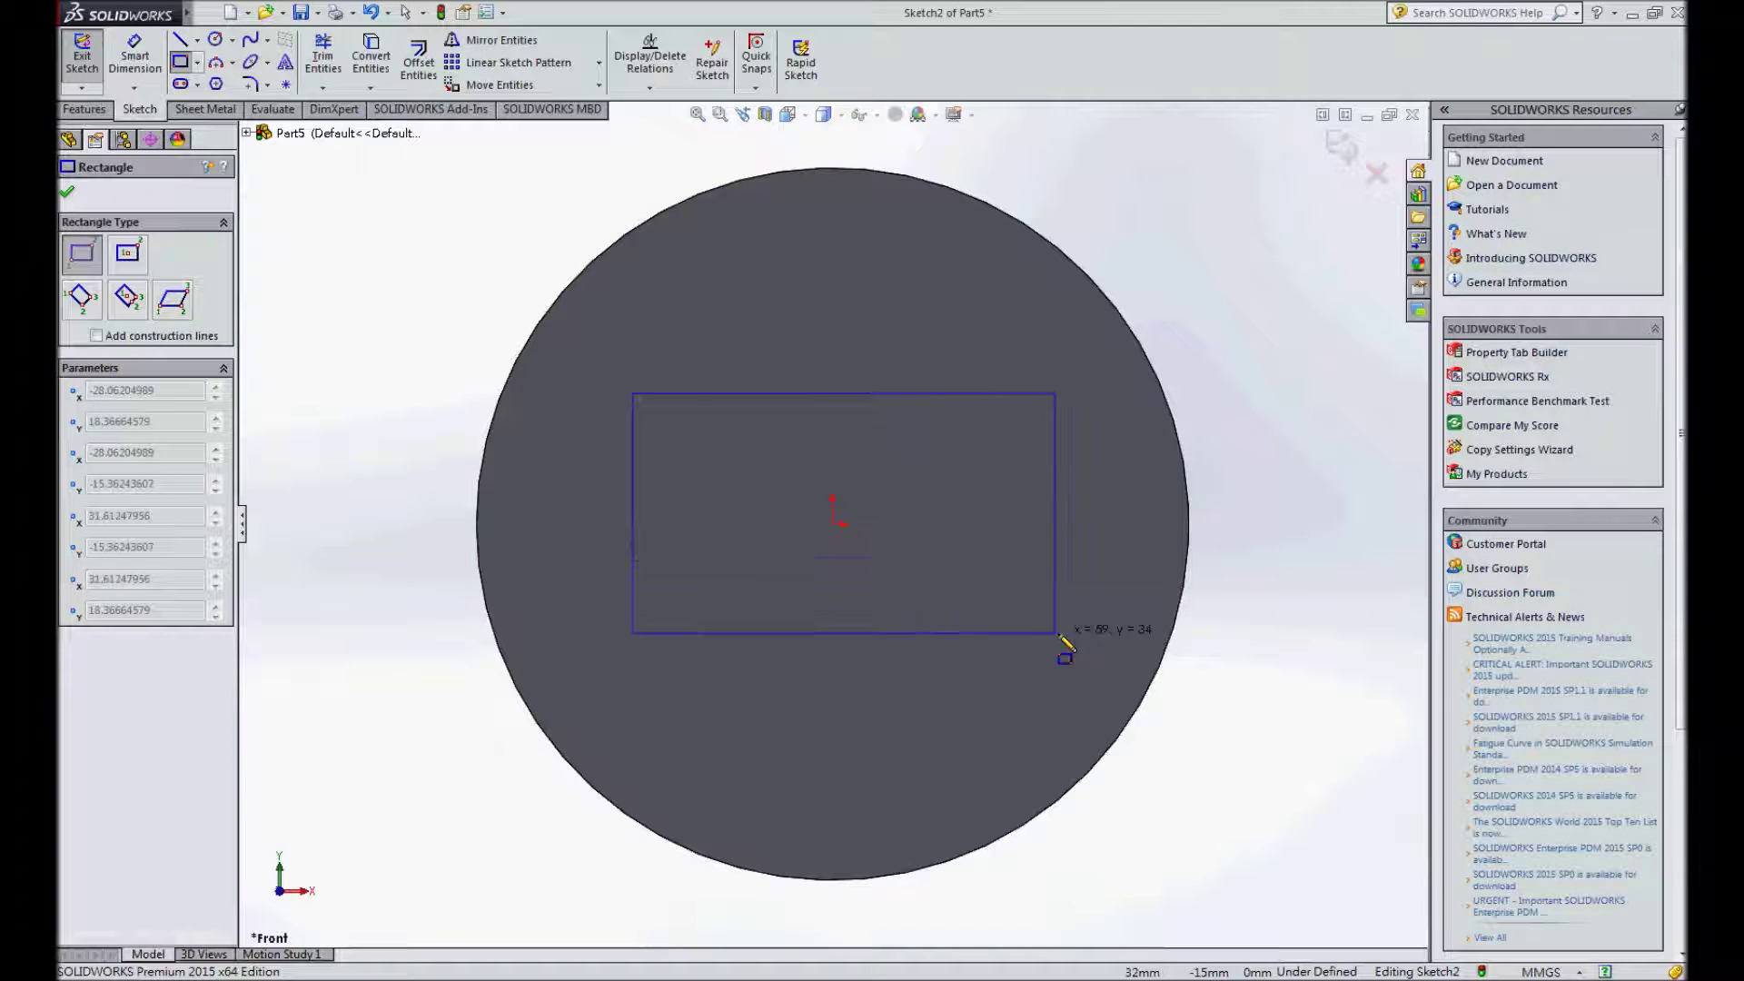
{"action": "left_click", "coordinate": [1214, 652]}
{"action": "key", "text": "Escape"}
{"action": "left_click_drag", "start_coordinate": [633, 499], "coordinate": [411, 490]}
{"action": "key", "text": "Escape"}
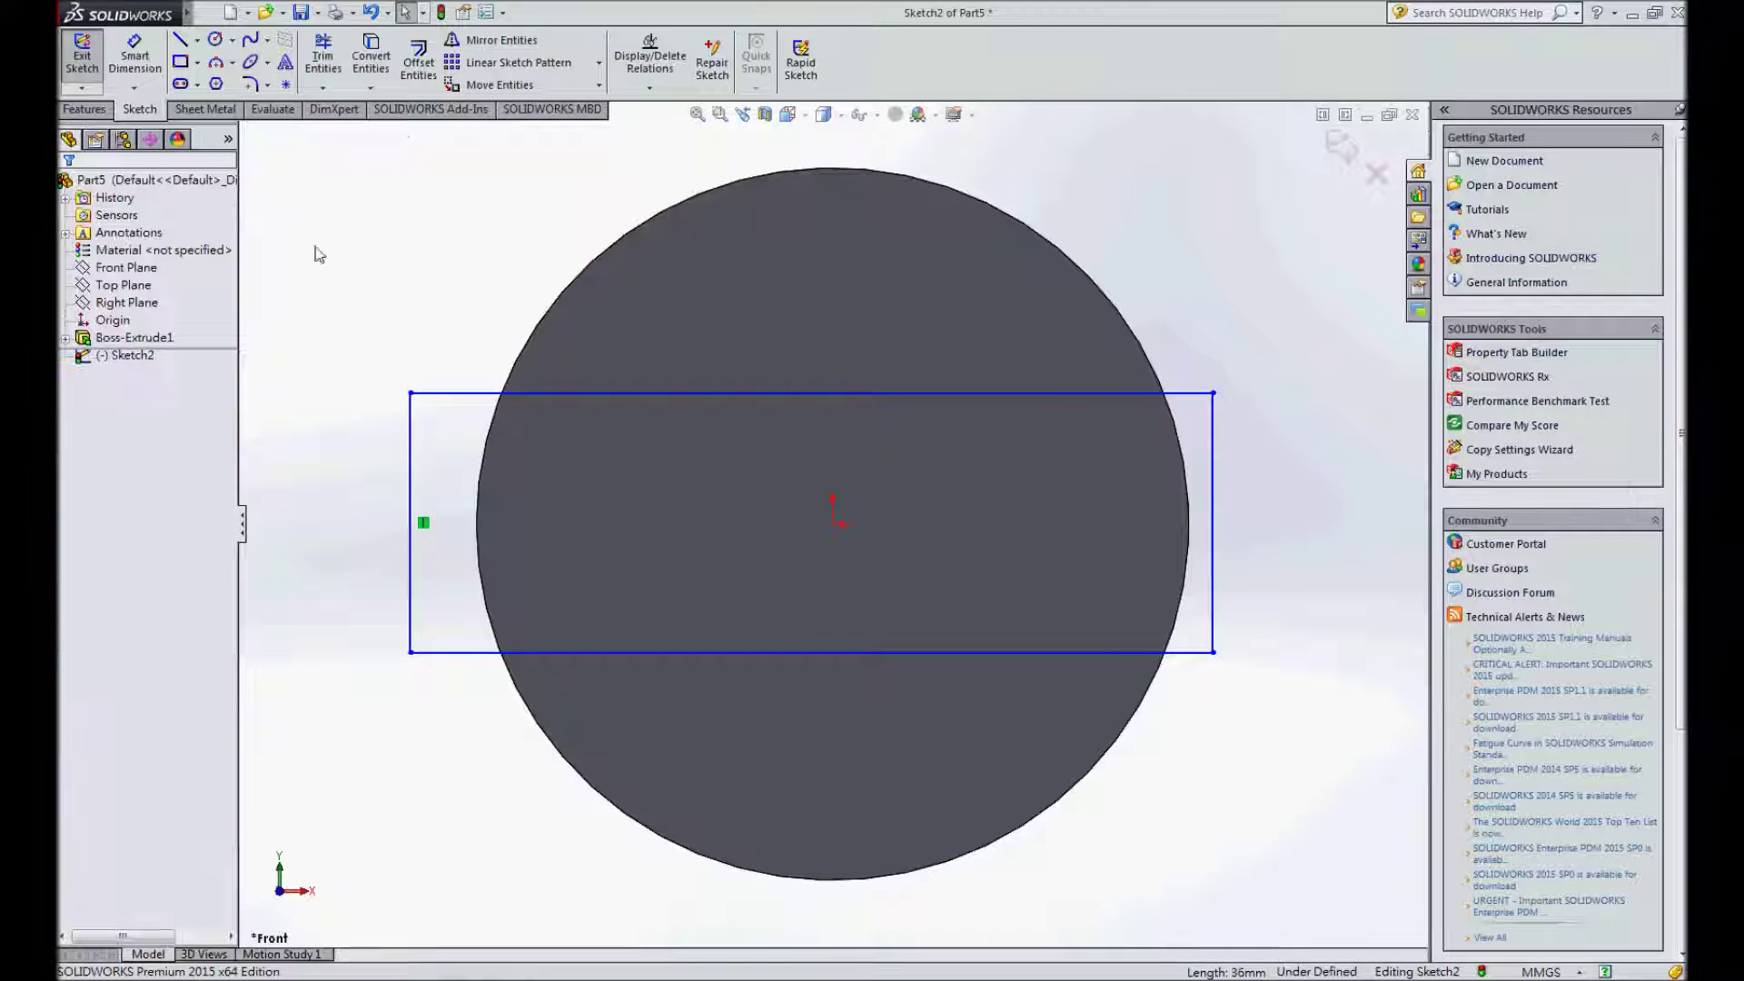
- Dimension the distance from the origin to the rectangle's lower edge as 25 mm
{"action": "left_click", "coordinate": [138, 64]}
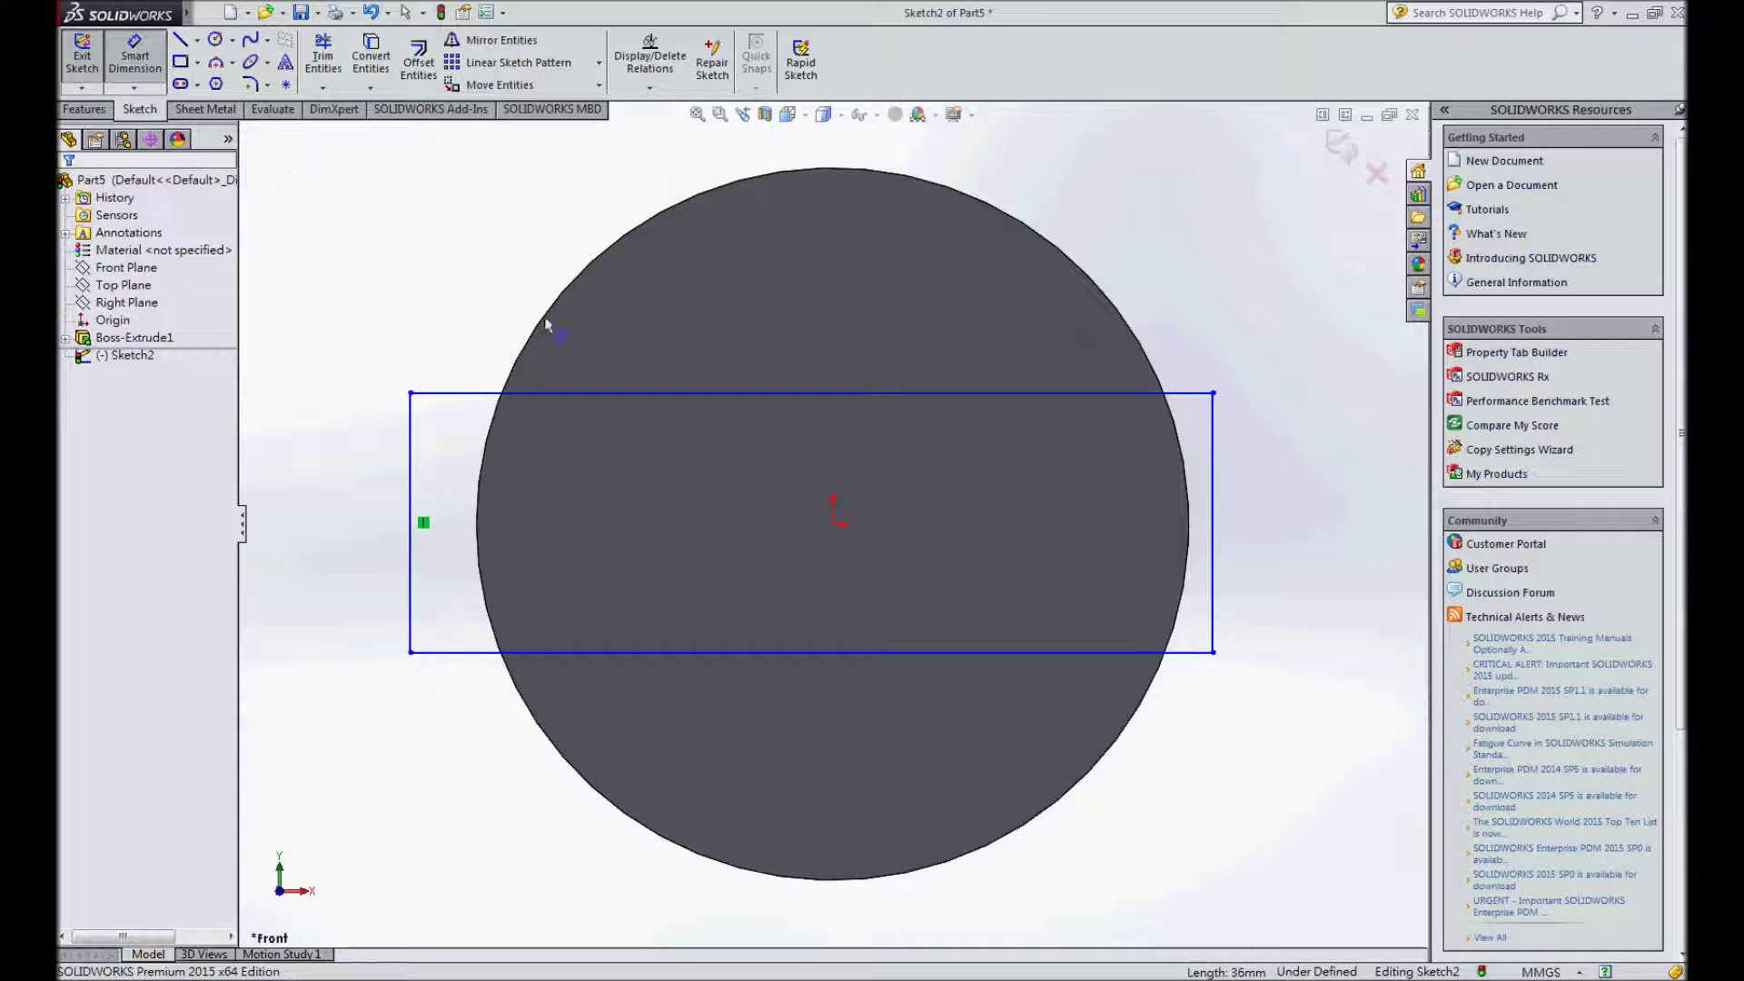
{"action": "left_click", "coordinate": [832, 524]}
{"action": "left_click", "coordinate": [817, 652]}
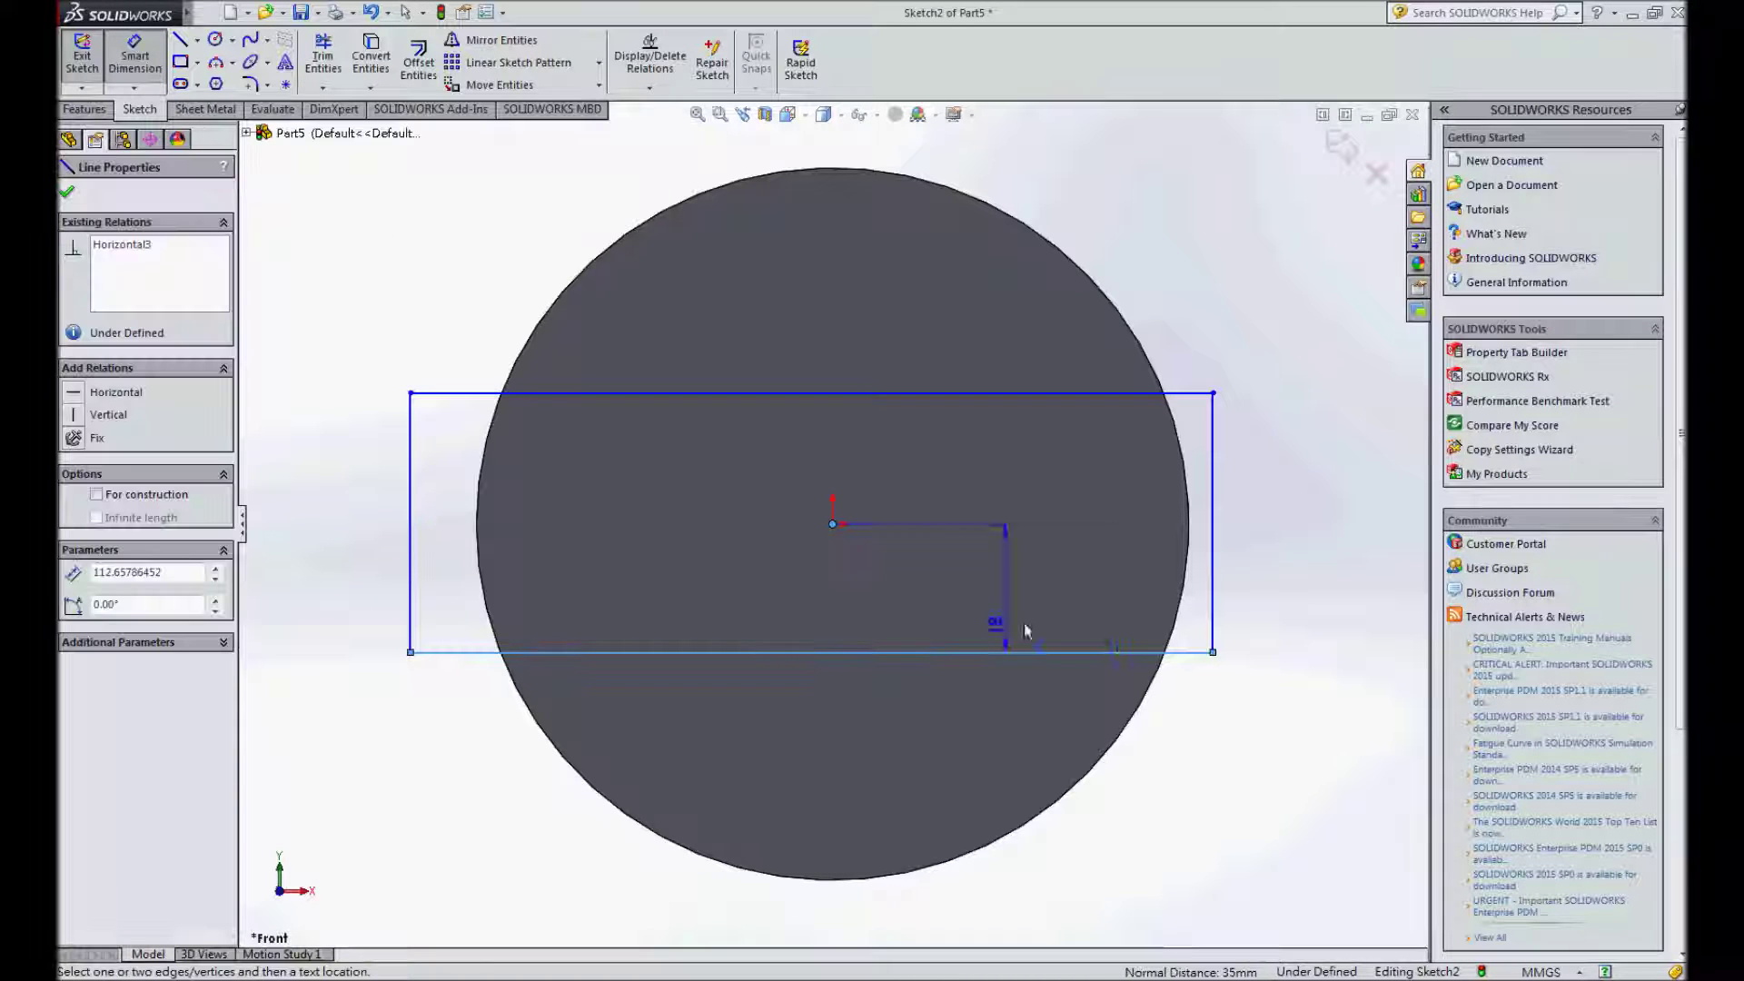
{"action": "left_click", "coordinate": [1284, 606]}
{"action": "type", "text": "25"}
{"action": "key", "text": "Return"}
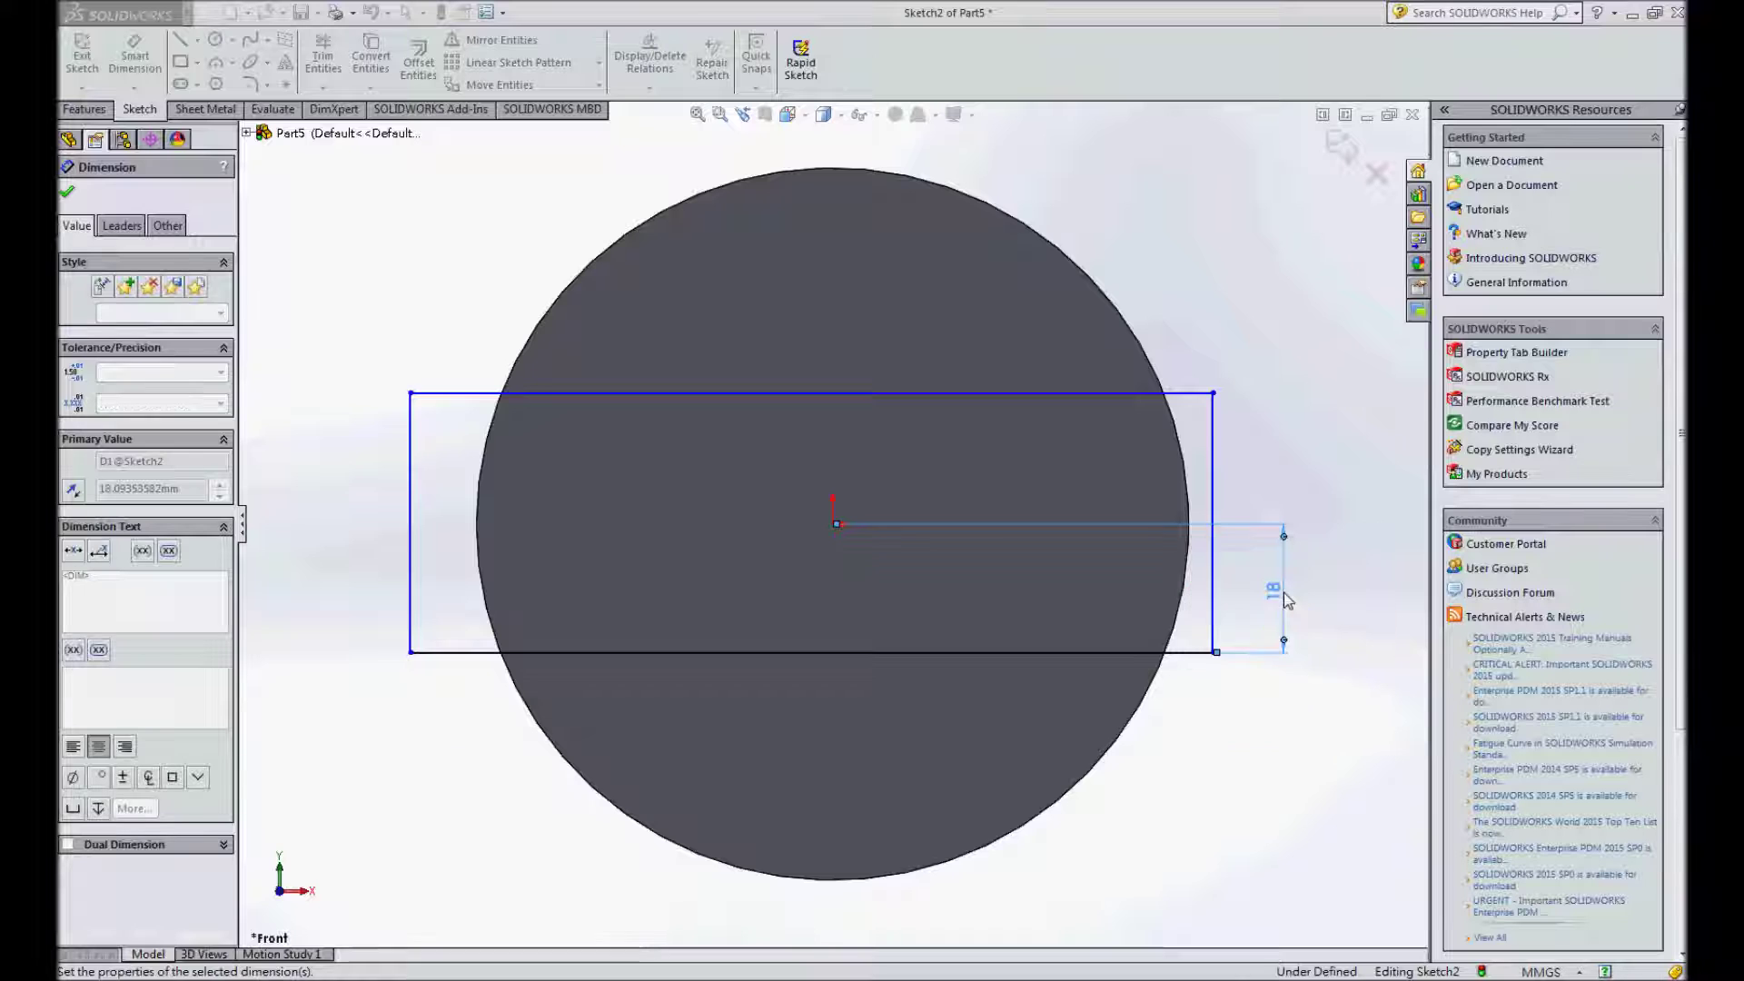
- Dimension the rectangle's height between its lower and upper edges as 50 mm
{"action": "left_click", "coordinate": [1167, 701]}
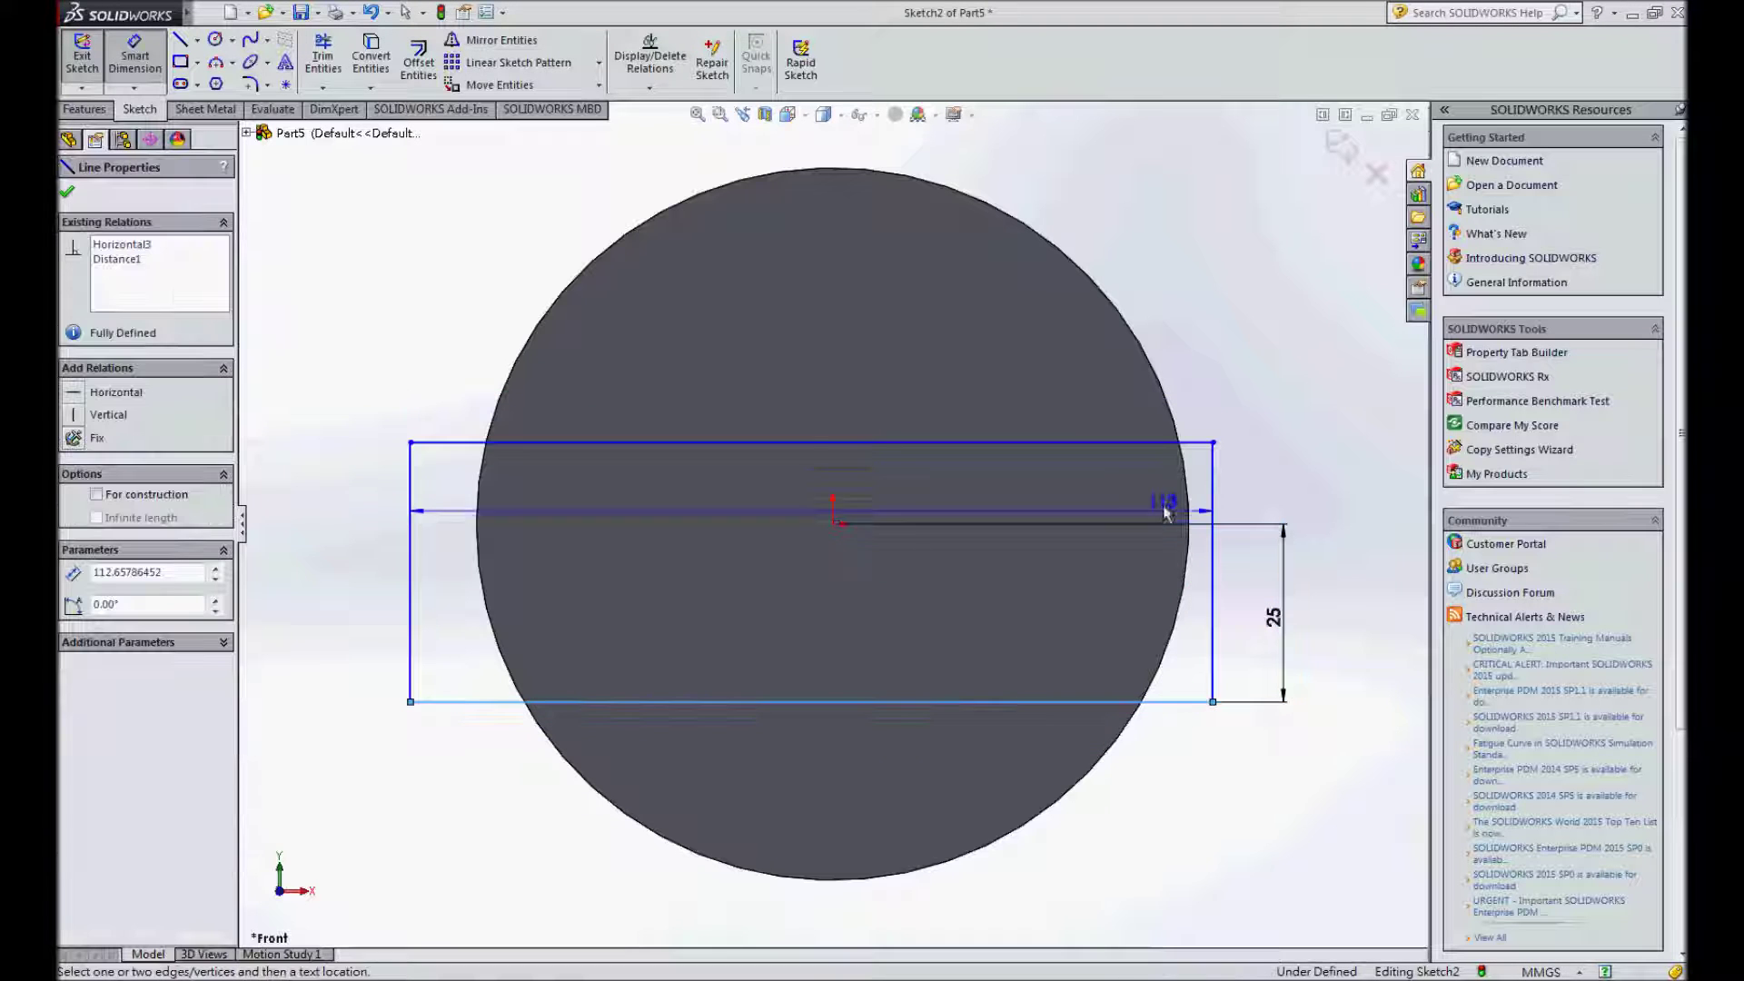
{"action": "left_click", "coordinate": [1186, 443]}
{"action": "left_click", "coordinate": [1377, 569]}
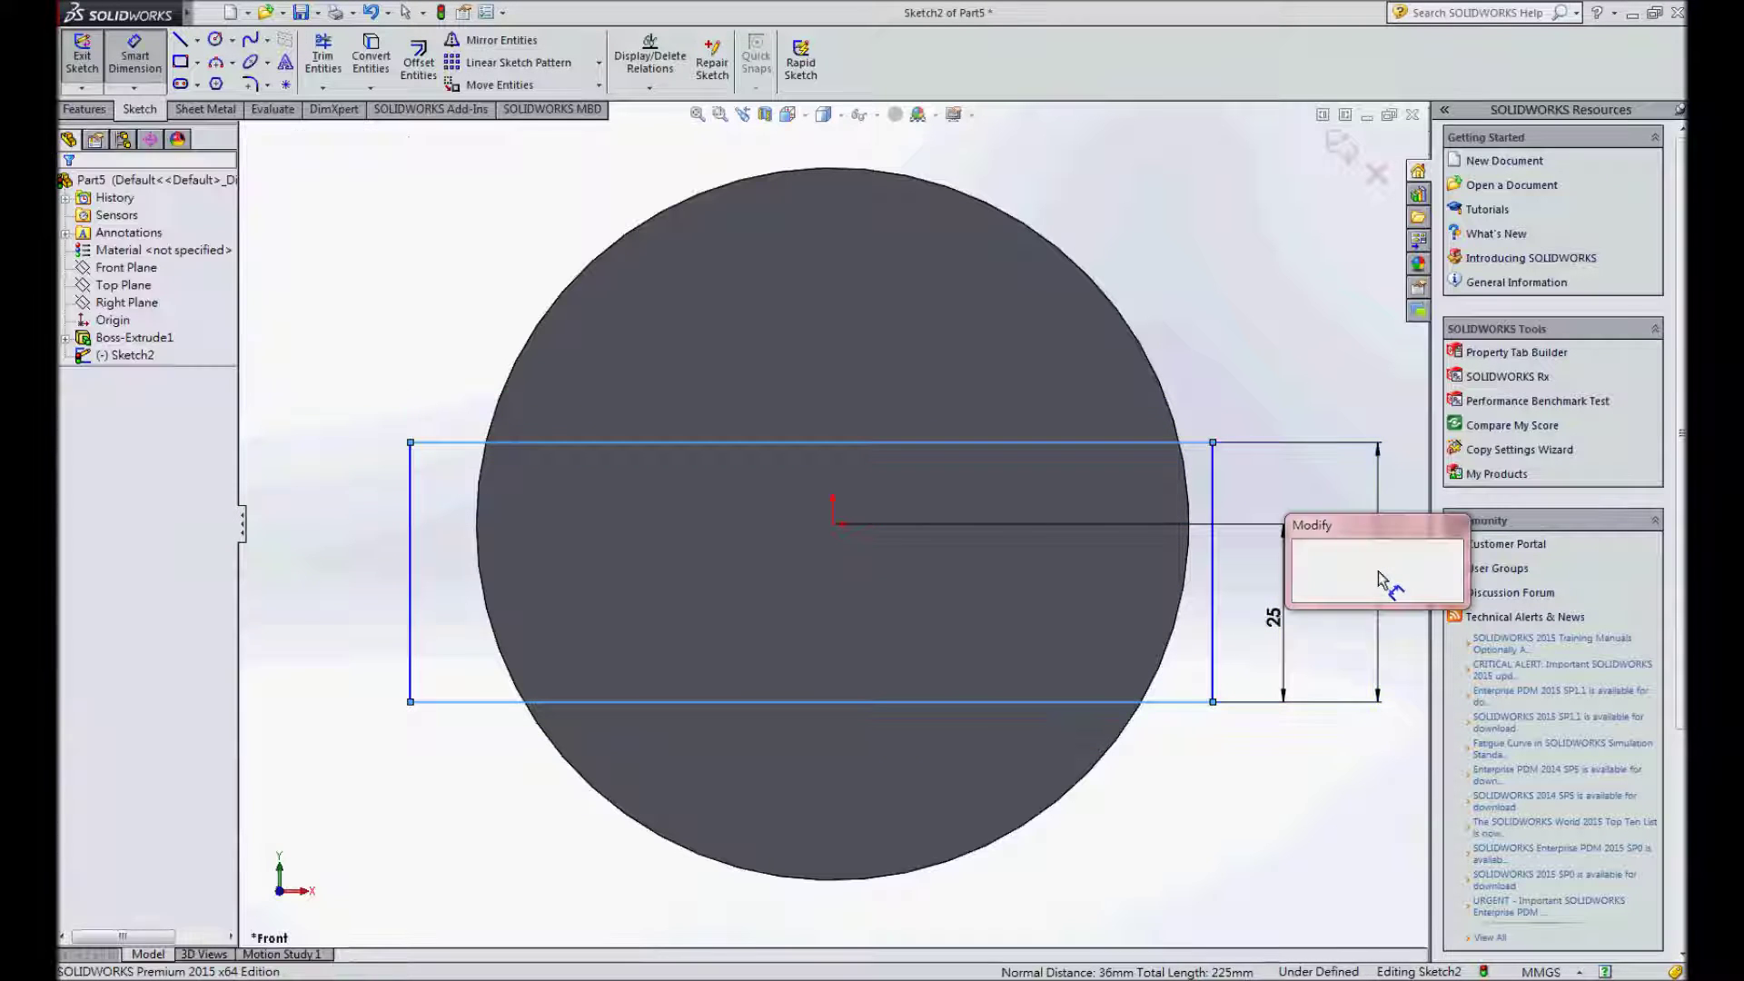
{"action": "type", "text": "50"}
{"action": "key", "text": "Return"}
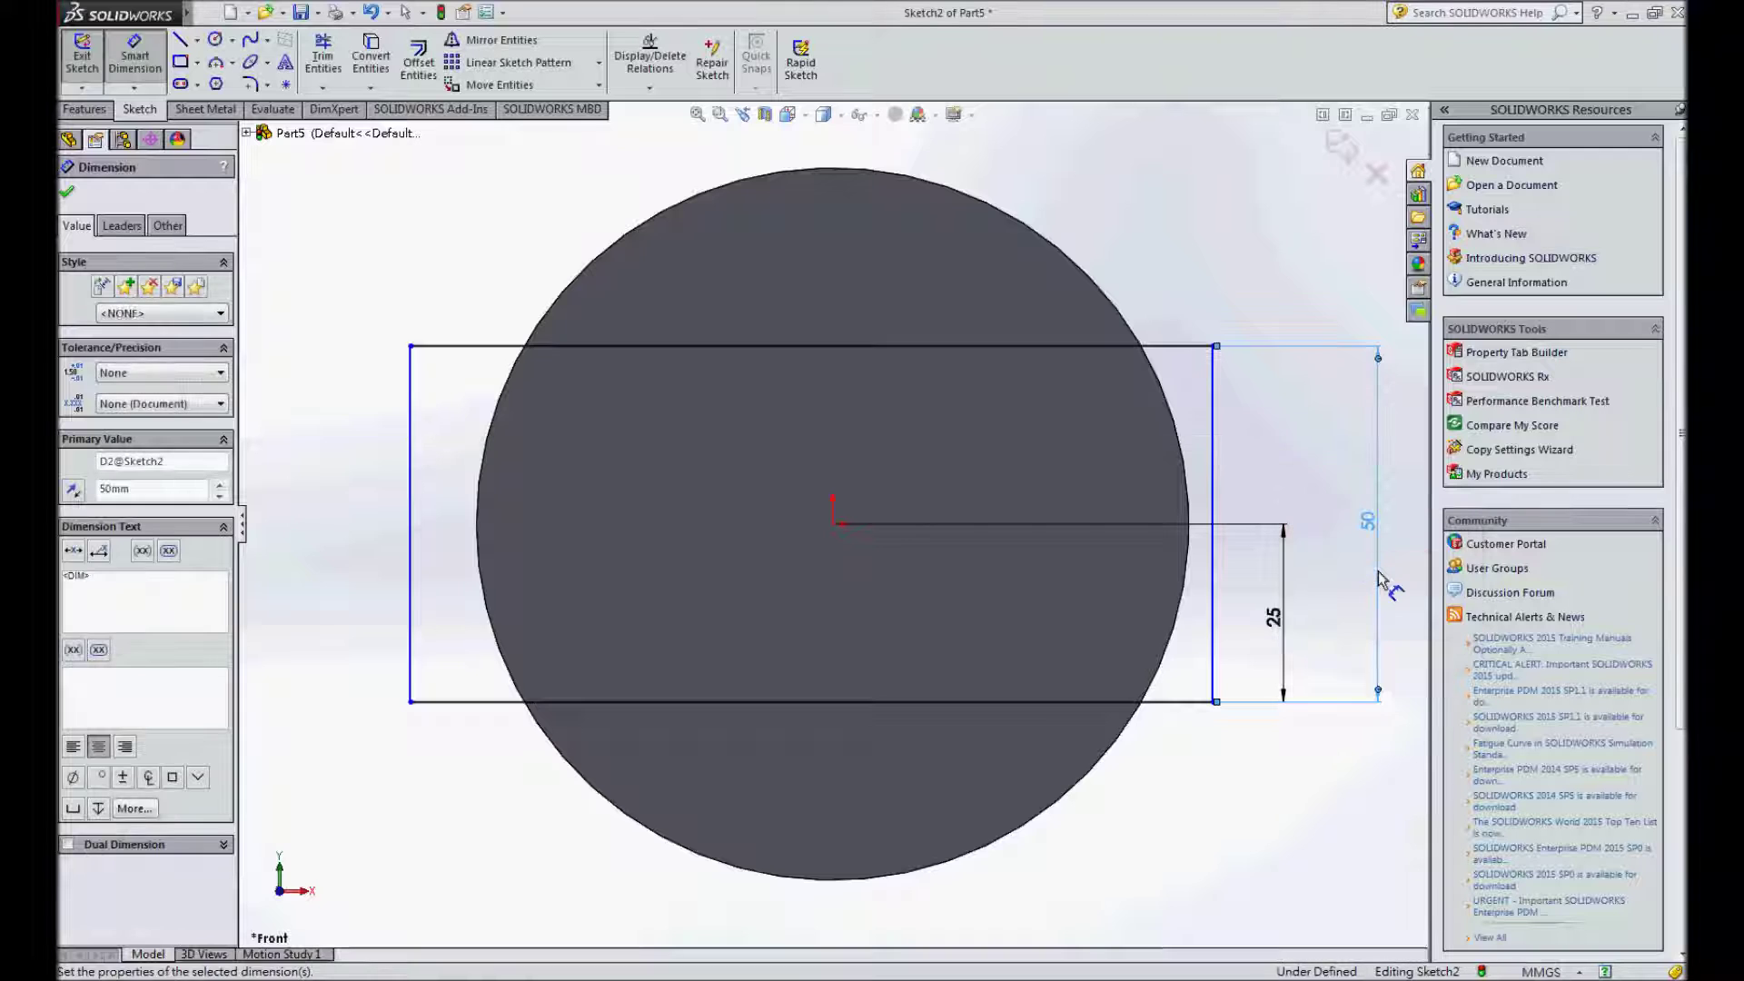
{"action": "left_click", "coordinate": [1350, 581]}
- Close the sketch and cut the rectangle blind into the disc to about half its thickness, then show the part in isometric view
{"action": "left_click", "coordinate": [83, 56]}
{"action": "left_click", "coordinate": [347, 64]}
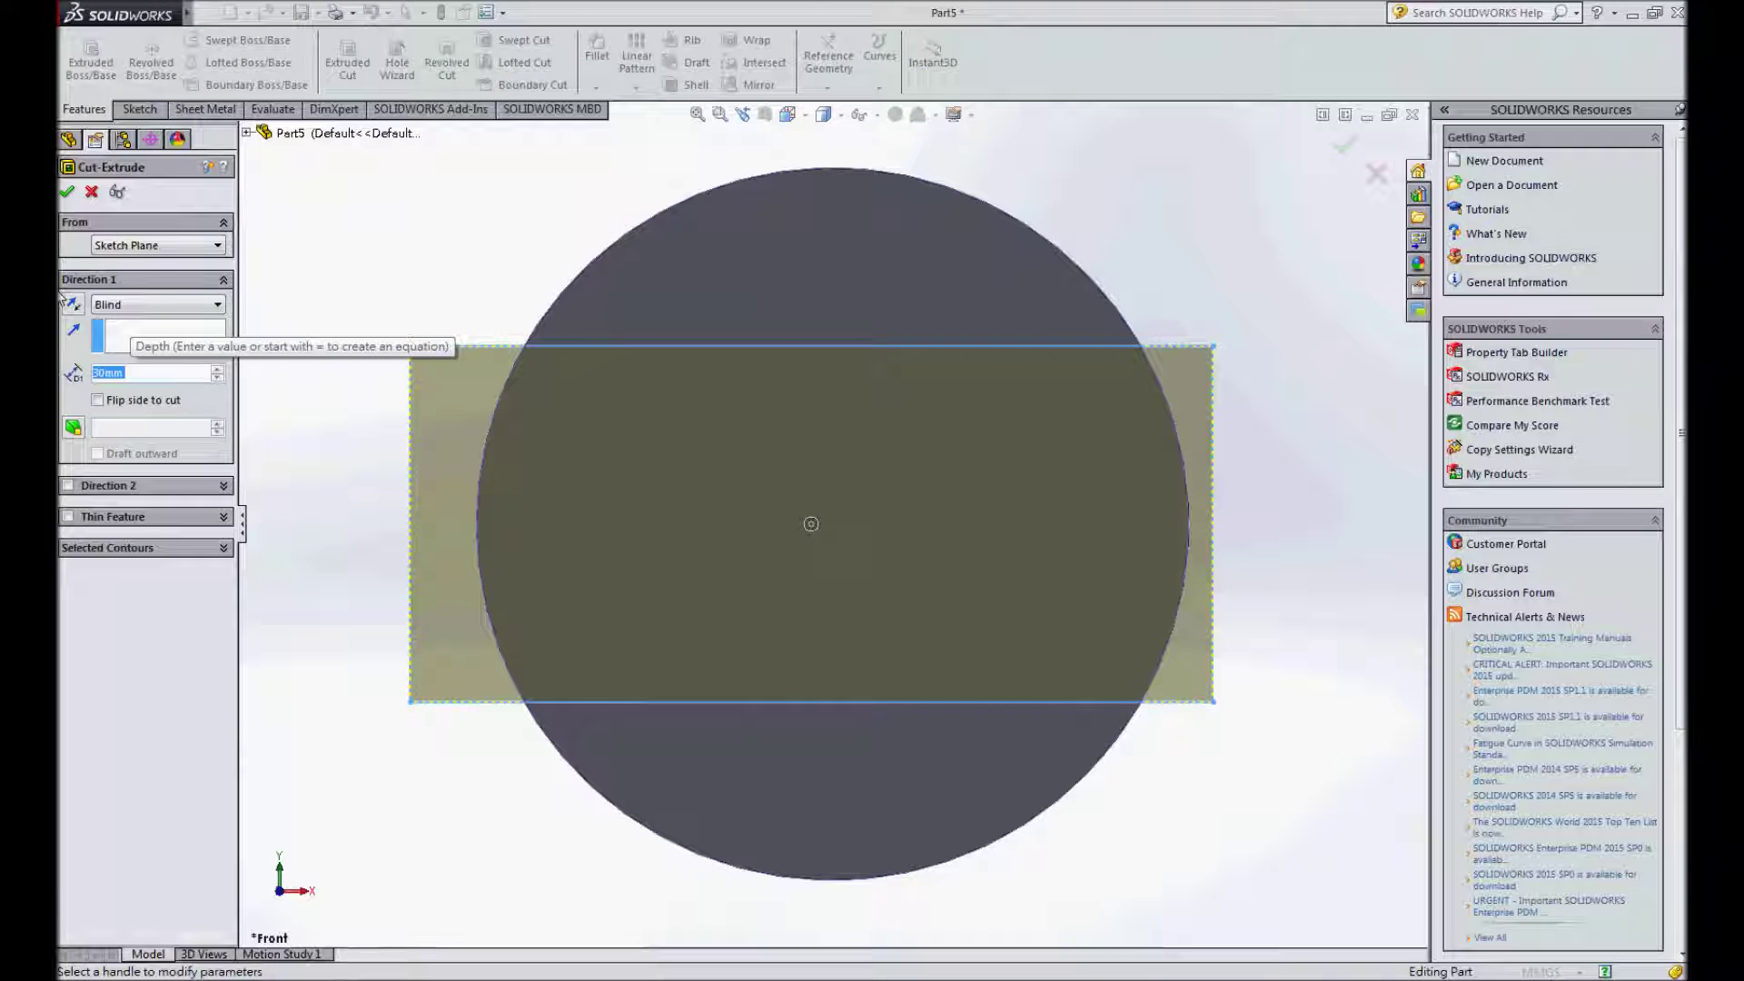
{"action": "type", "text": "1"}
{"action": "left_click", "coordinate": [67, 192]}
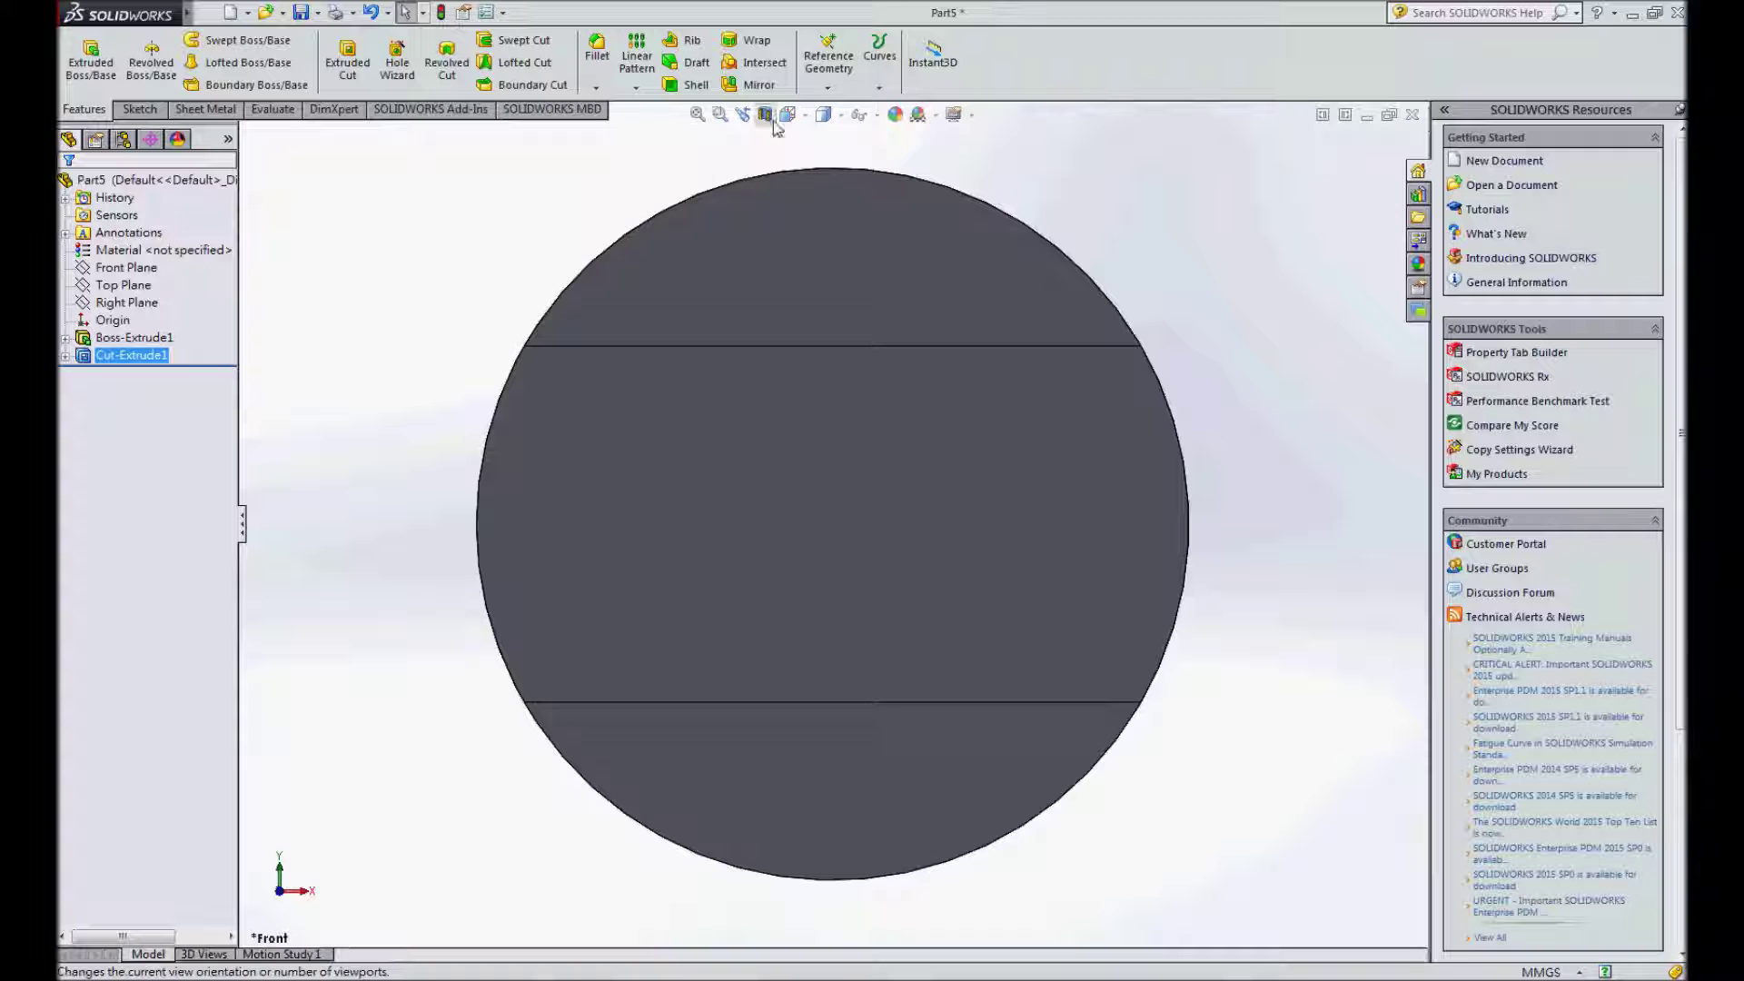
{"action": "left_click", "coordinate": [823, 114]}
{"action": "left_click", "coordinate": [894, 178]}
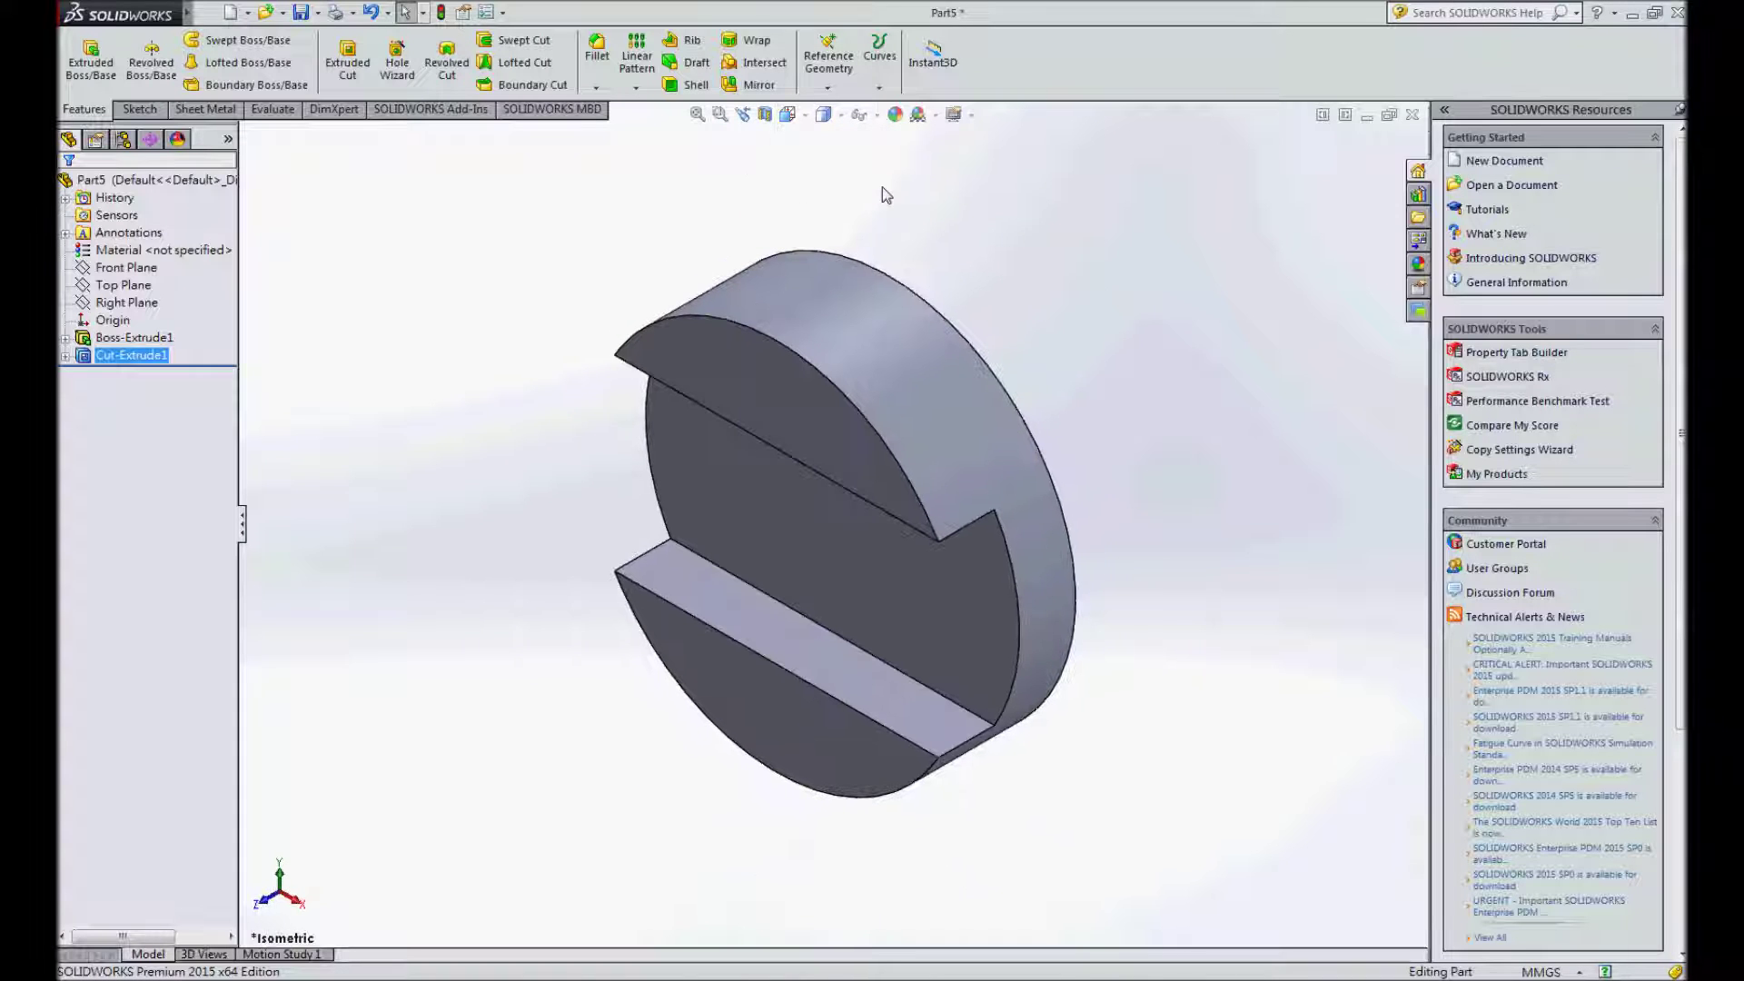
- Save the grooved disc as Collar in the 動力學 folder, replacing the existing file of that name
{"action": "left_click", "coordinate": [301, 13]}
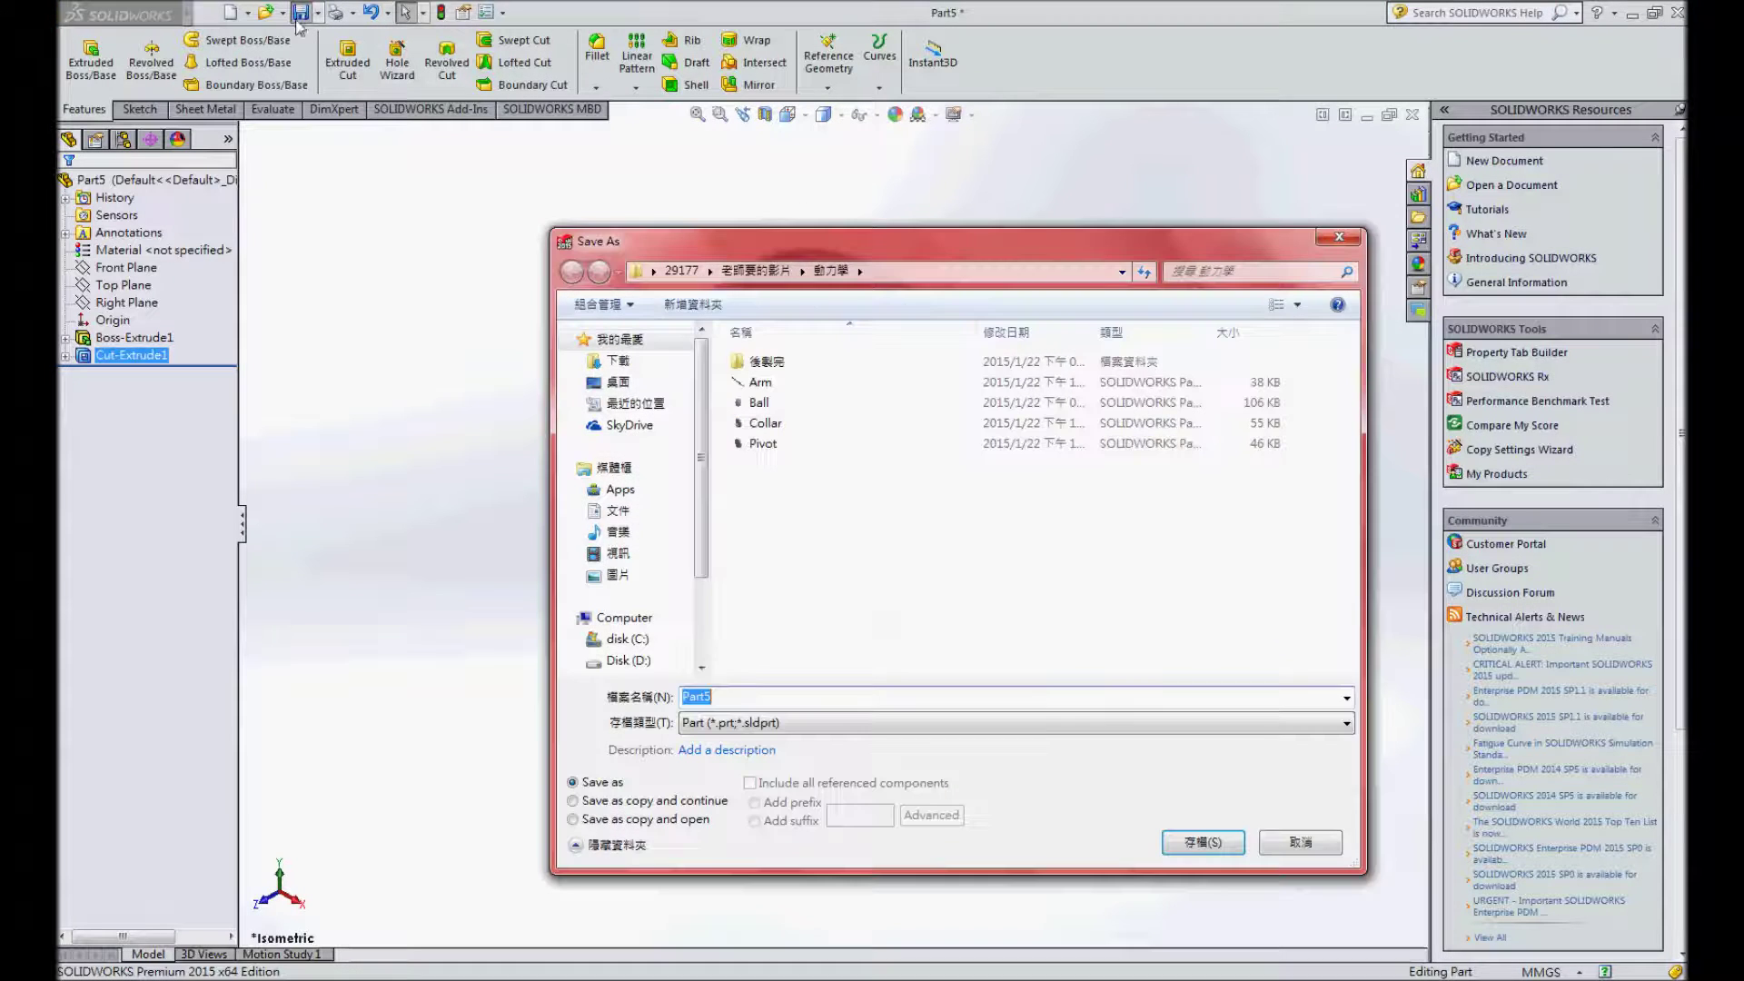
{"action": "left_click", "coordinate": [766, 423]}
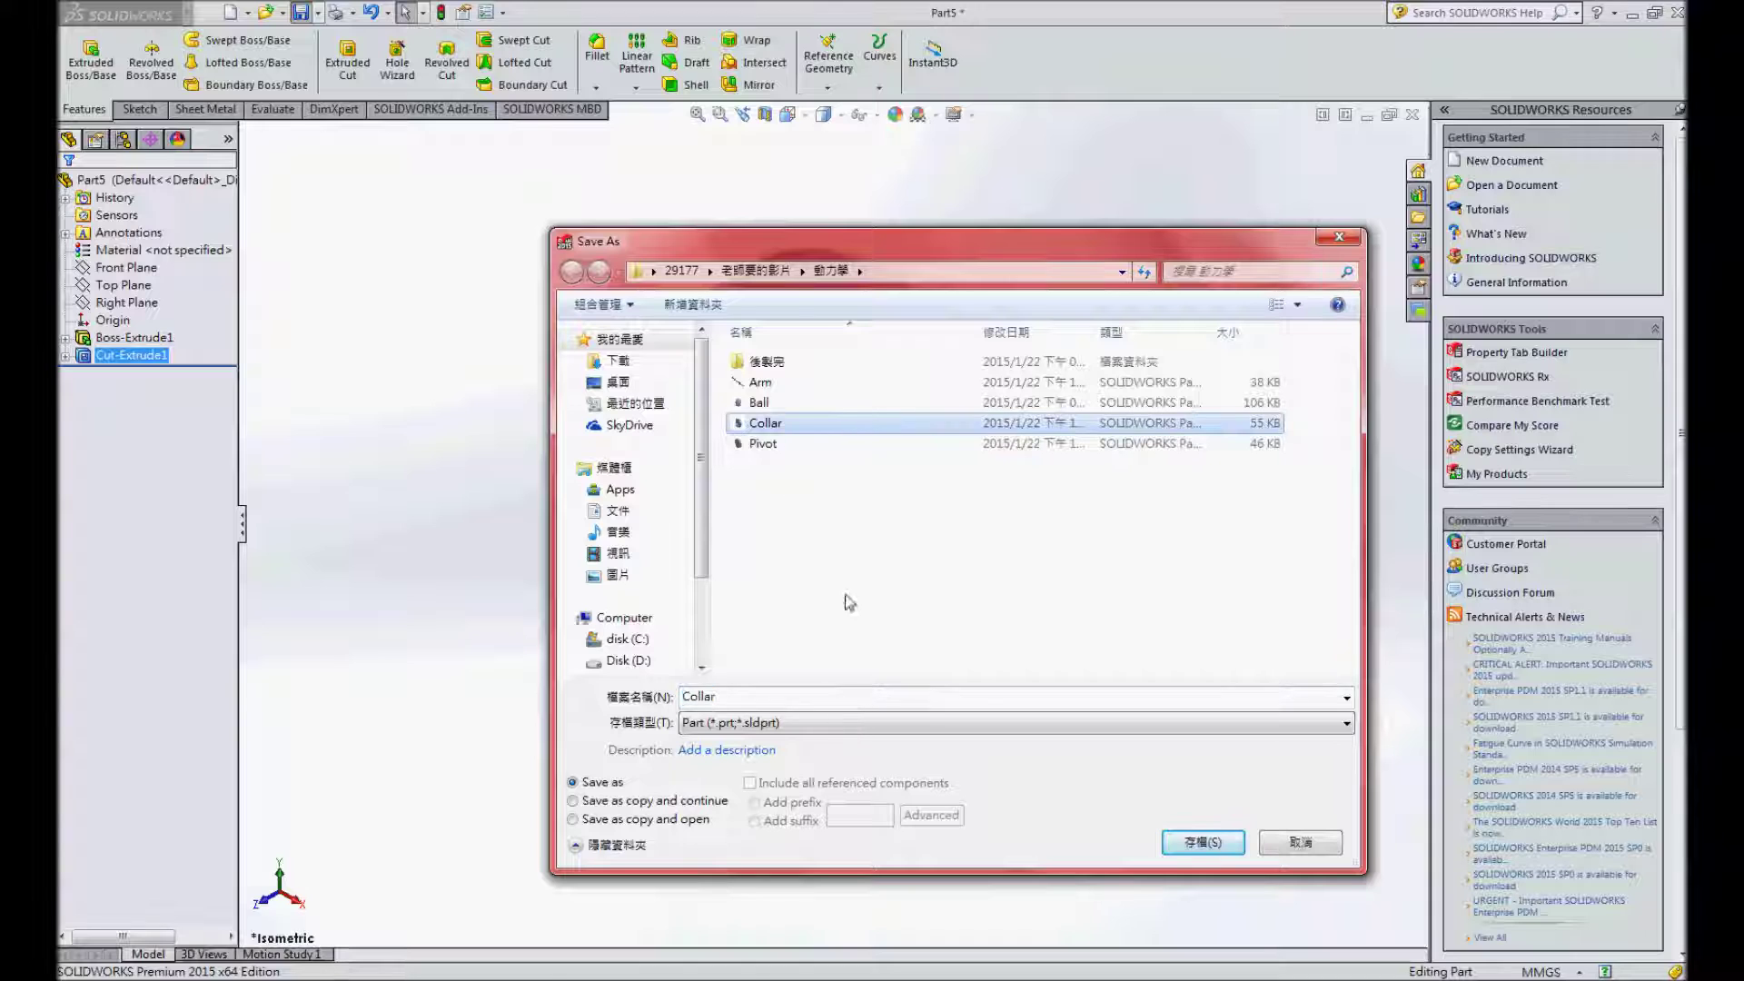
{"action": "left_click", "coordinate": [1204, 844]}
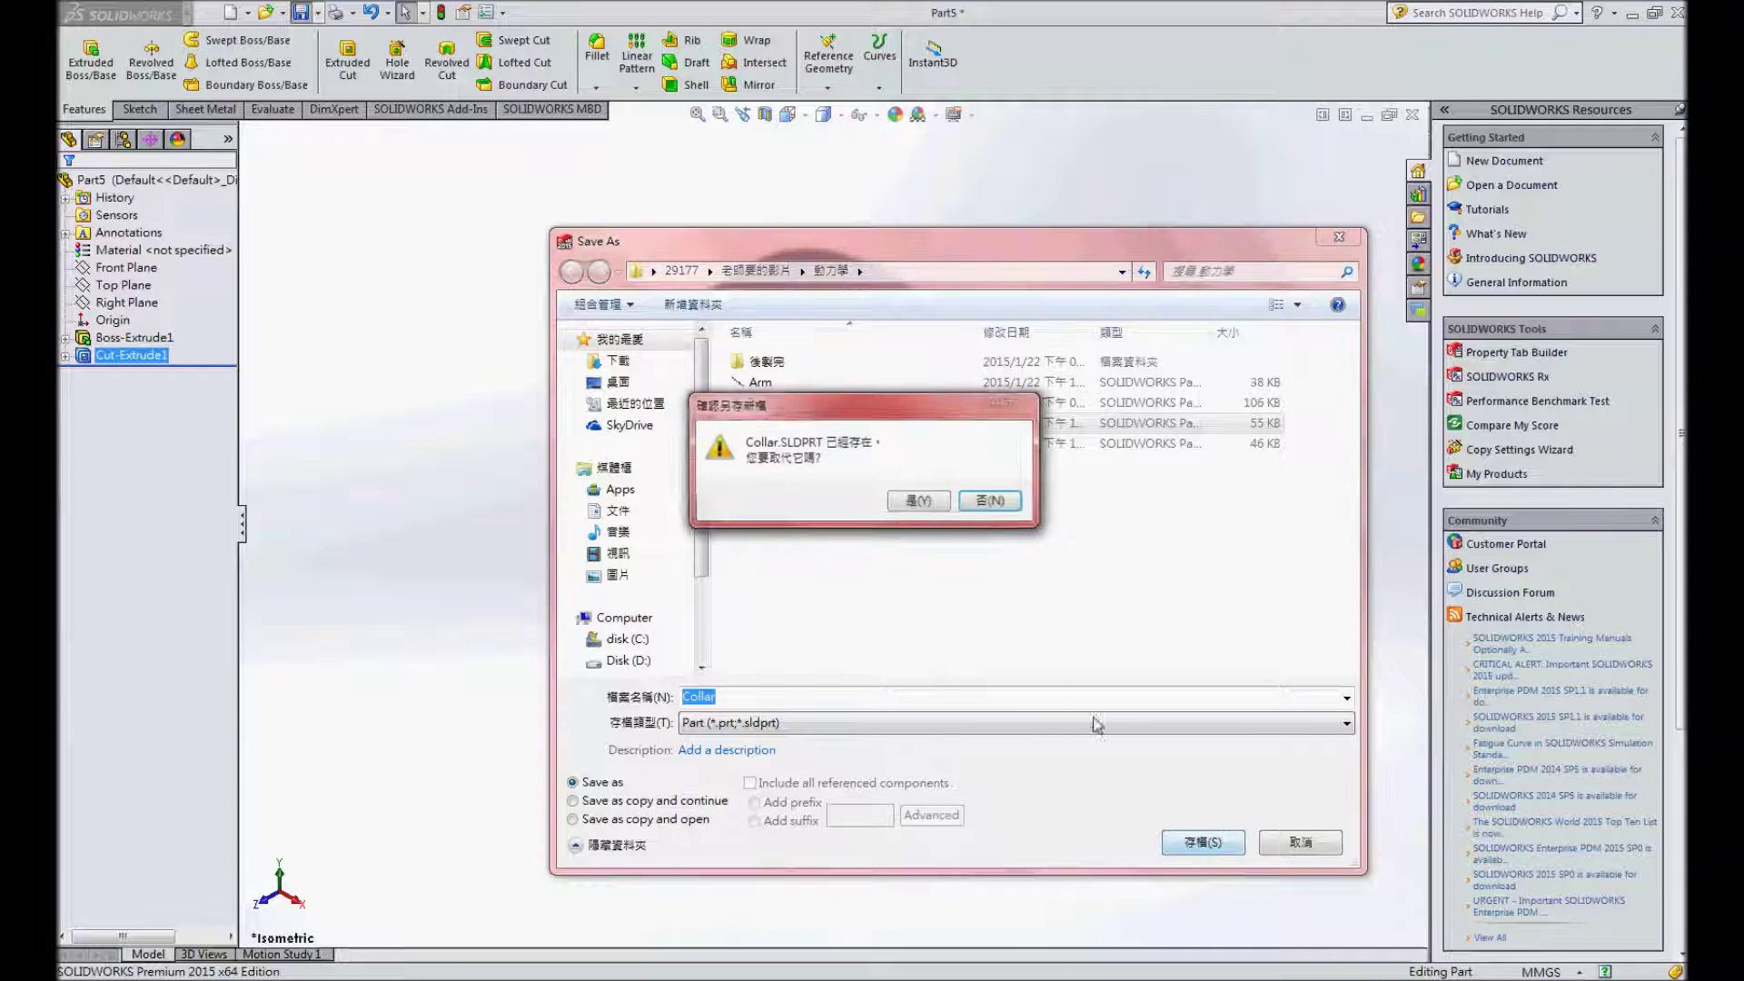
{"action": "left_click", "coordinate": [940, 549]}
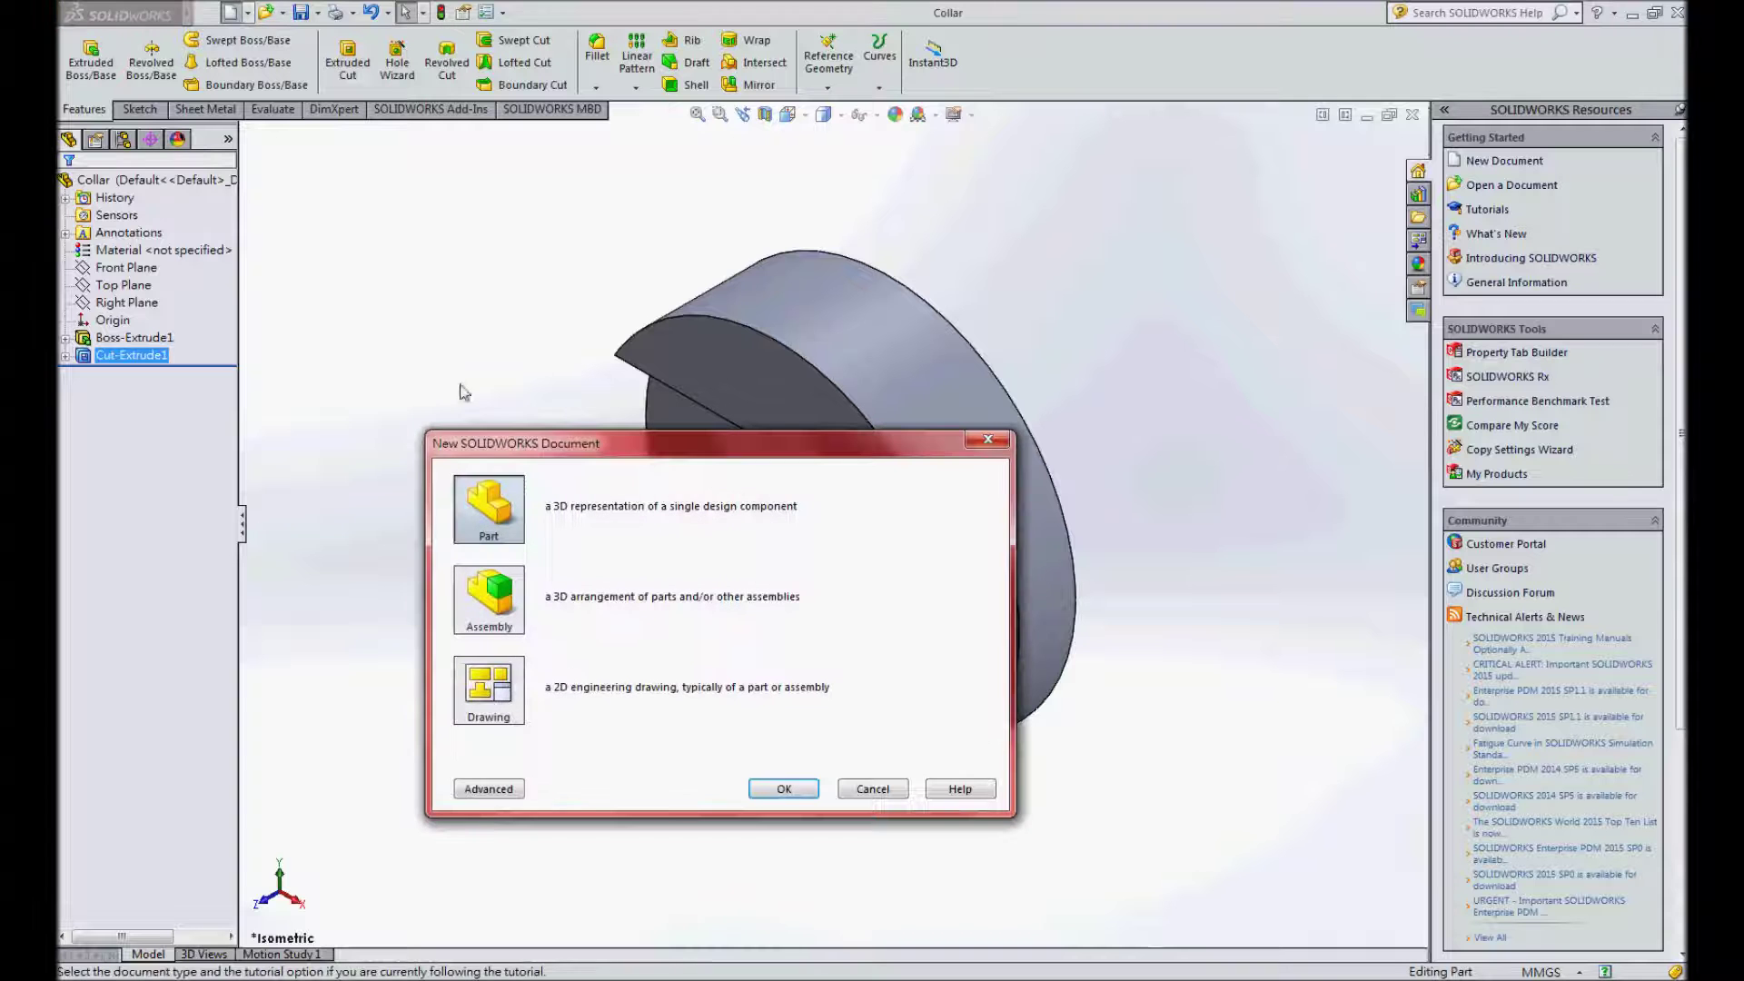
- Start a new assembly with the origins displayed and place the Pivot part on the assembly origin
{"action": "left_click", "coordinate": [509, 598]}
{"action": "left_click", "coordinate": [784, 788]}
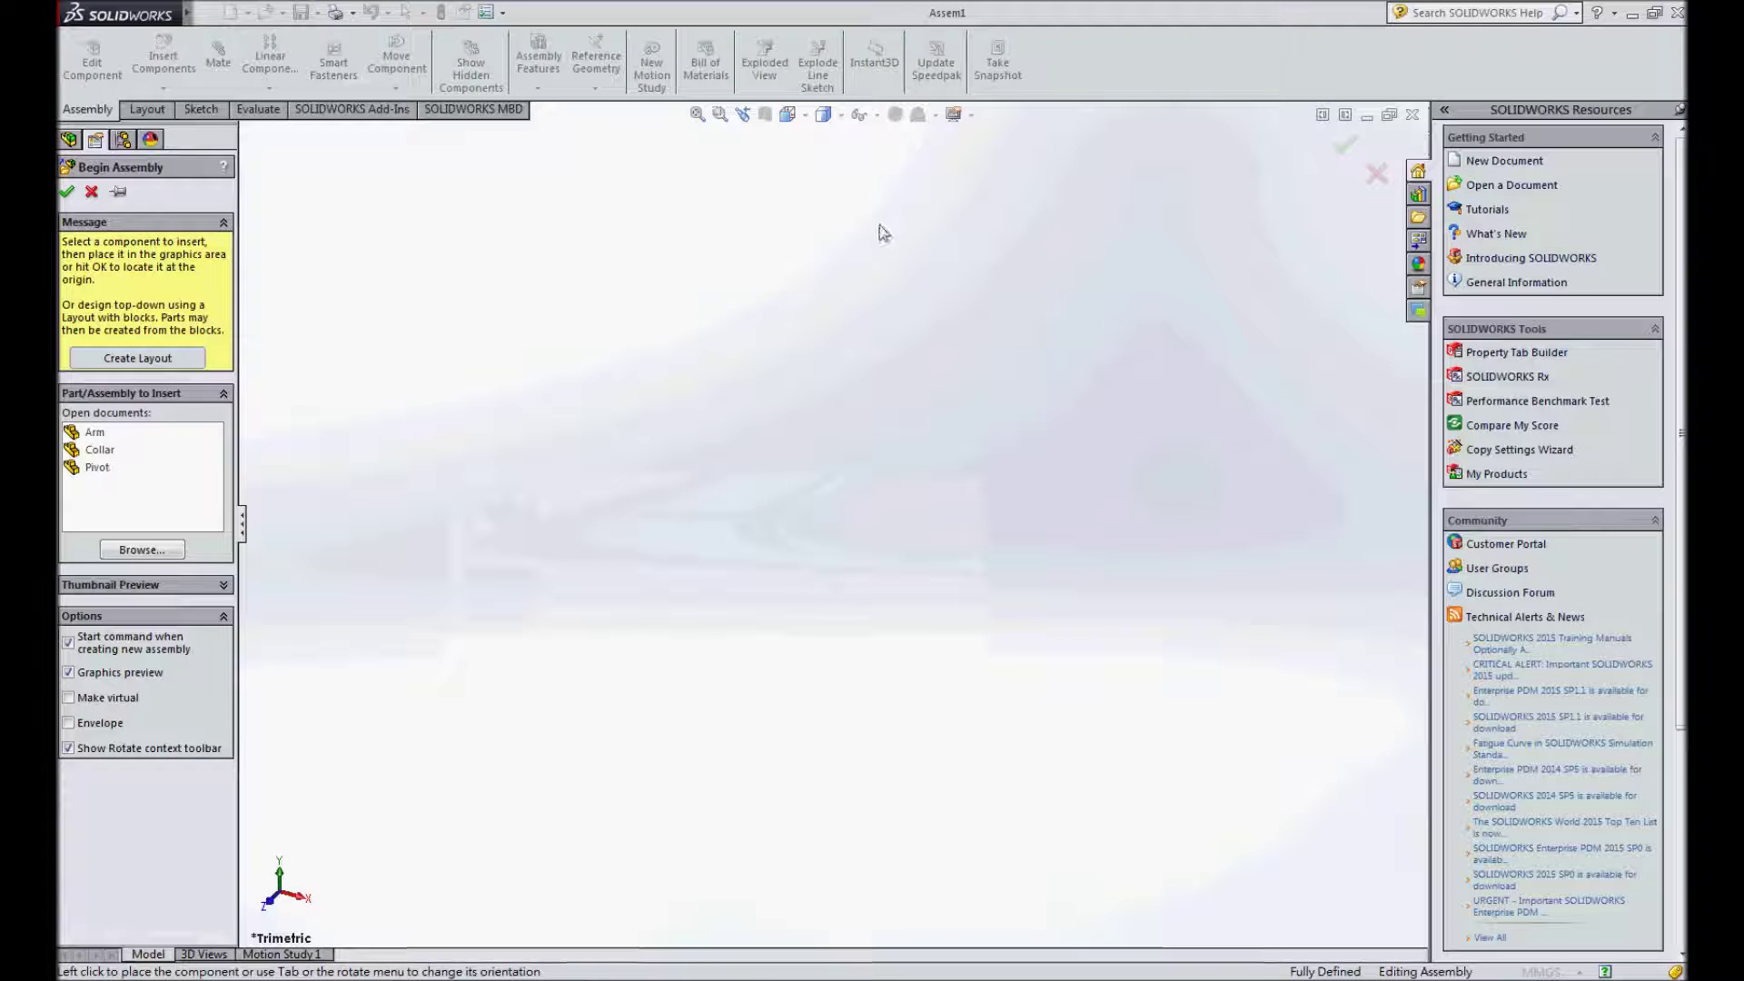
{"action": "left_click", "coordinate": [860, 115]}
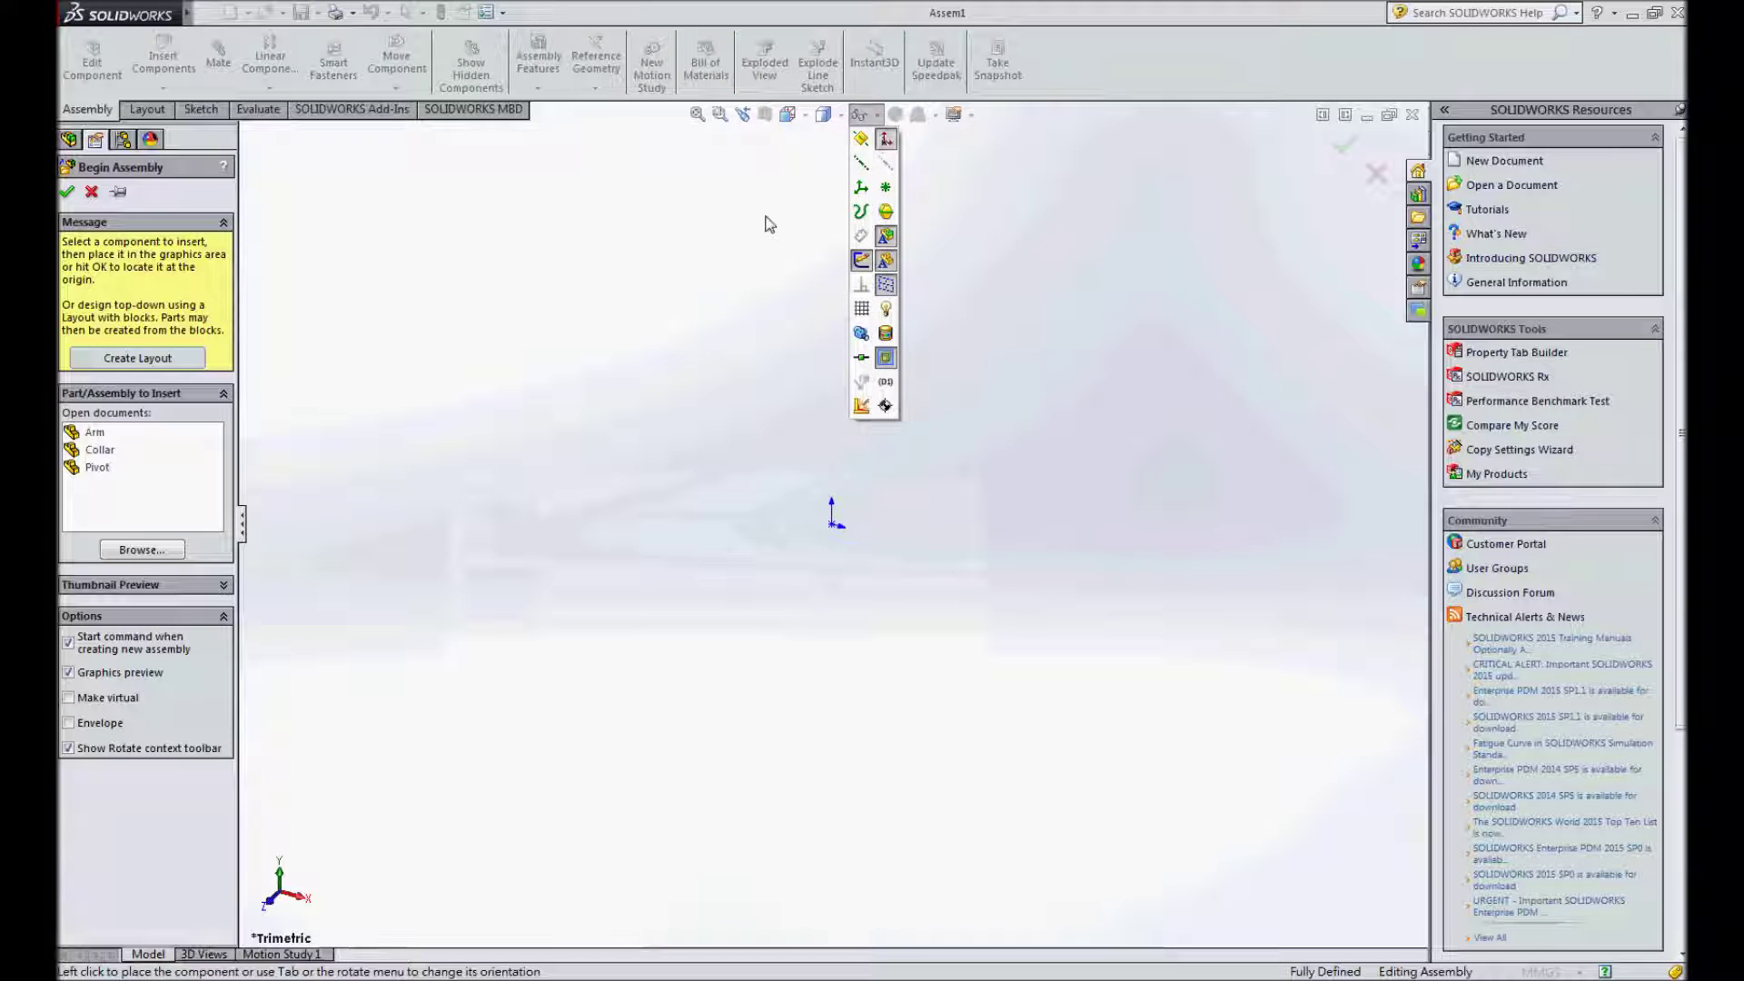
{"action": "left_click", "coordinate": [97, 468]}
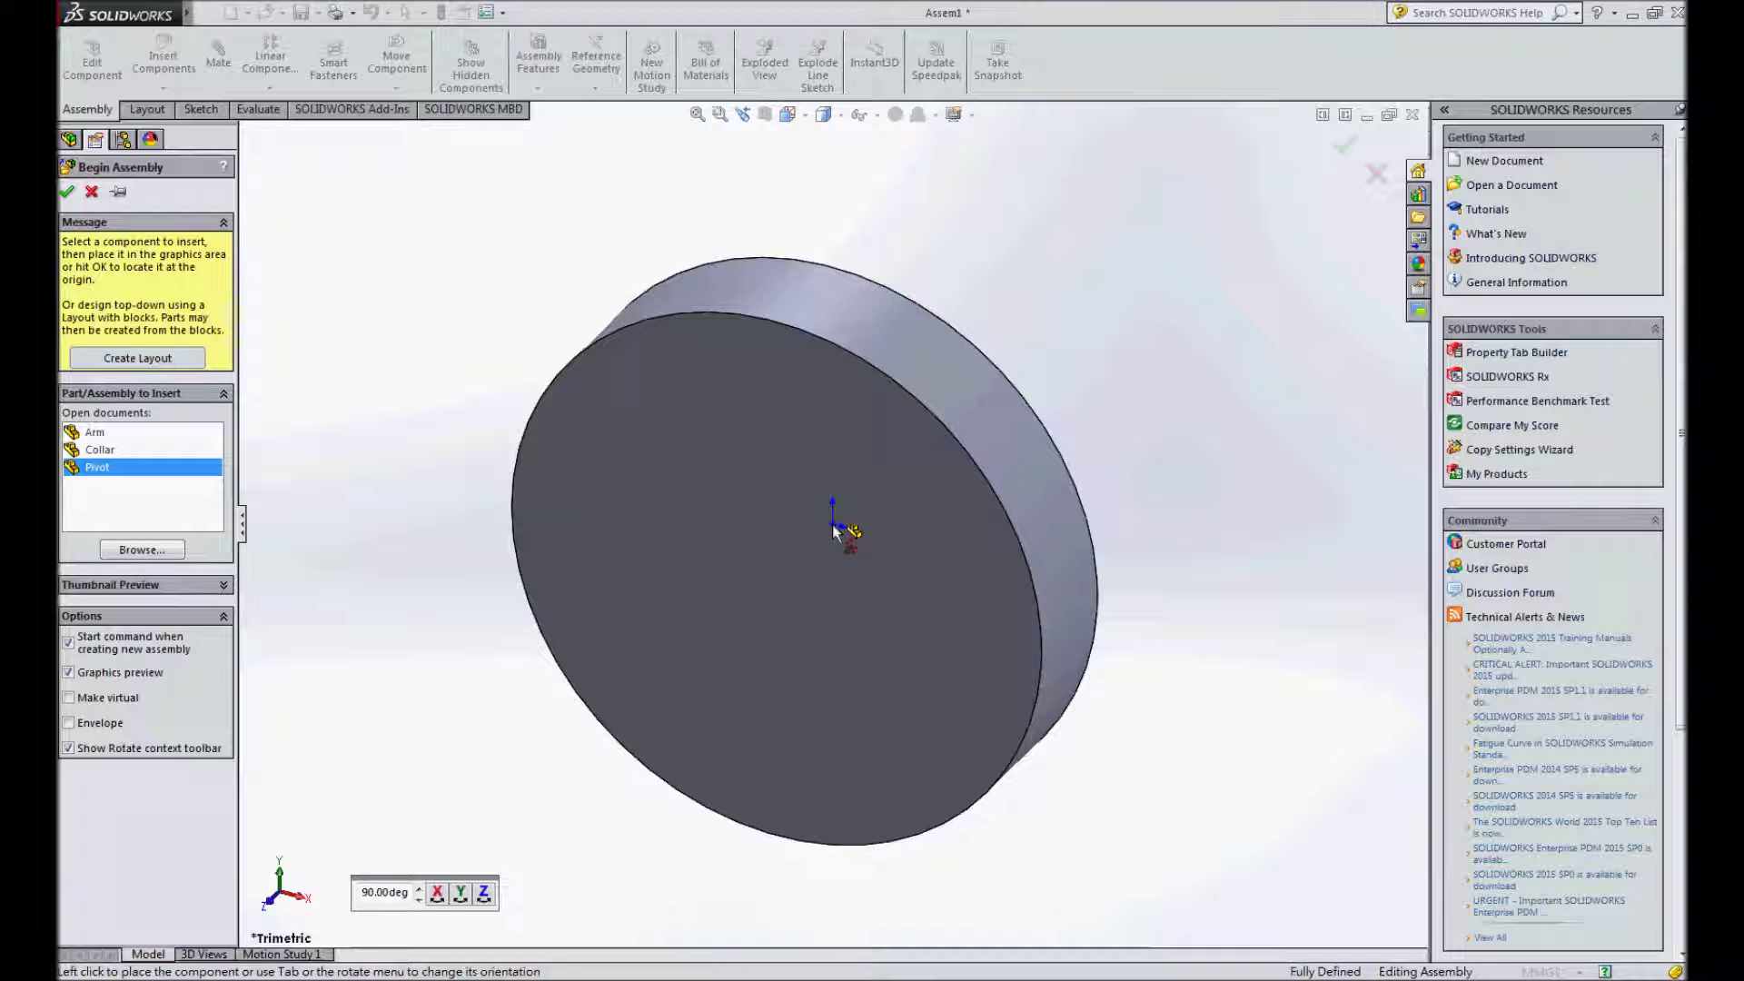
{"action": "left_click", "coordinate": [832, 524]}
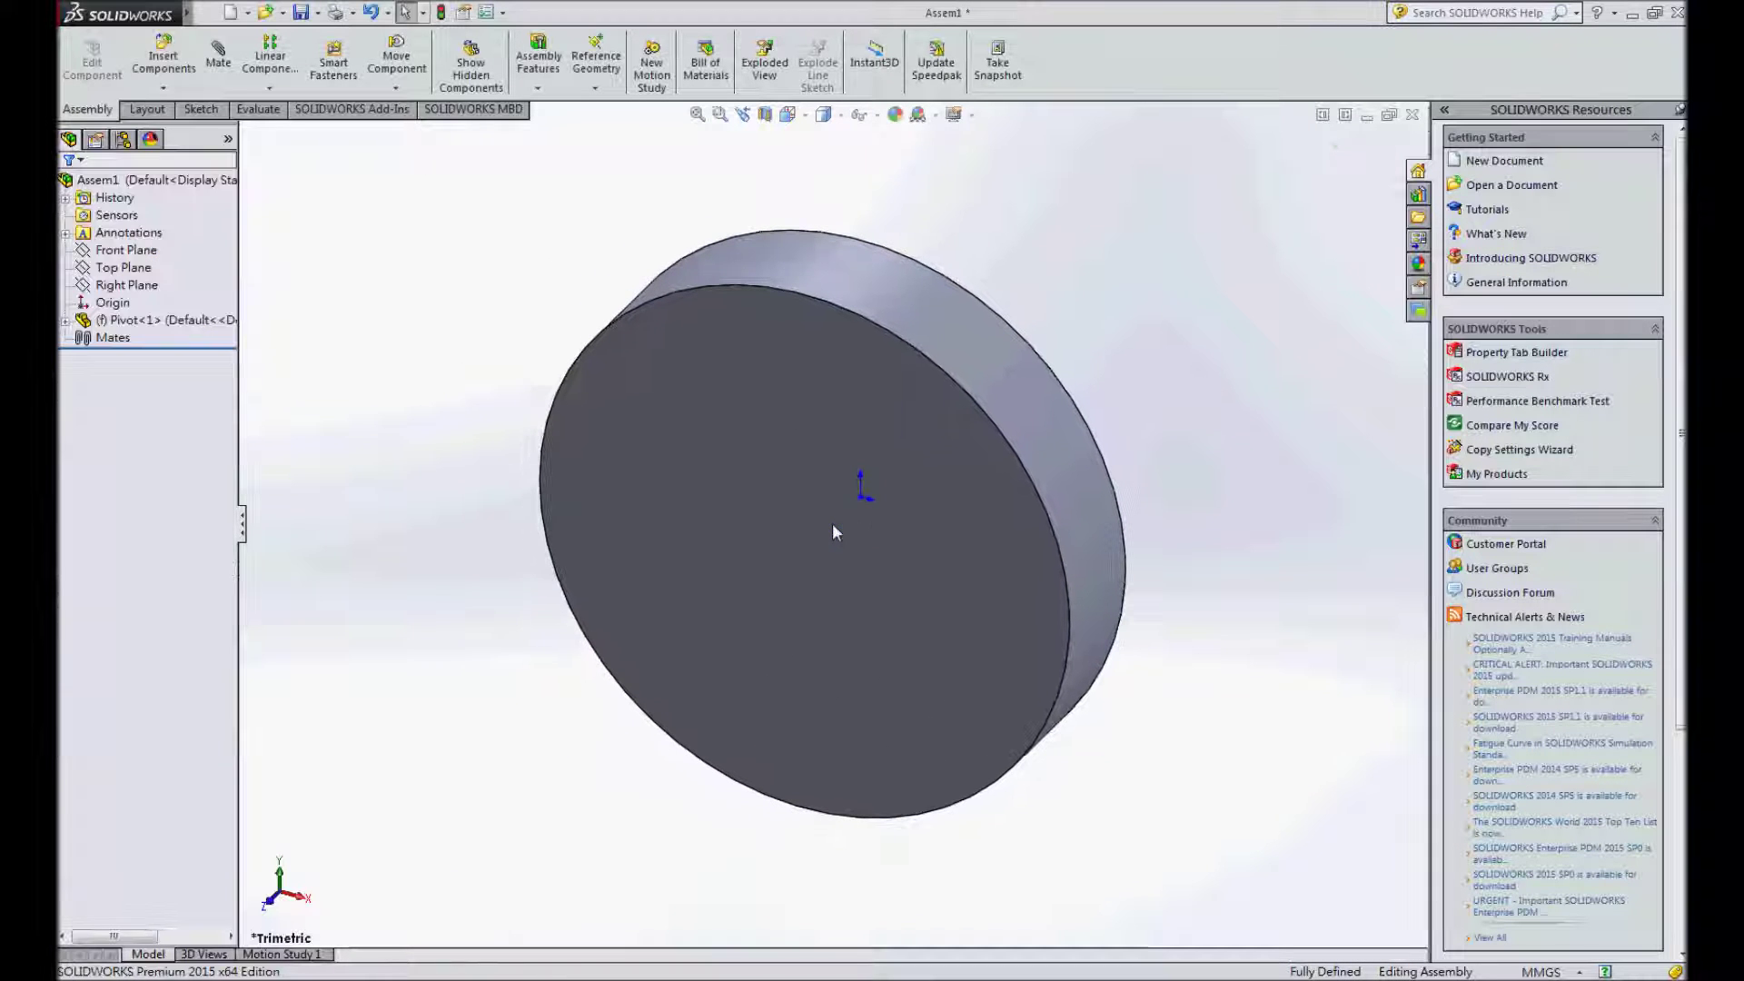
- Switch the assembly's unit system to MKS (meter, kilogram, second)
{"action": "left_click", "coordinate": [1544, 971]}
{"action": "left_click", "coordinate": [1517, 862]}
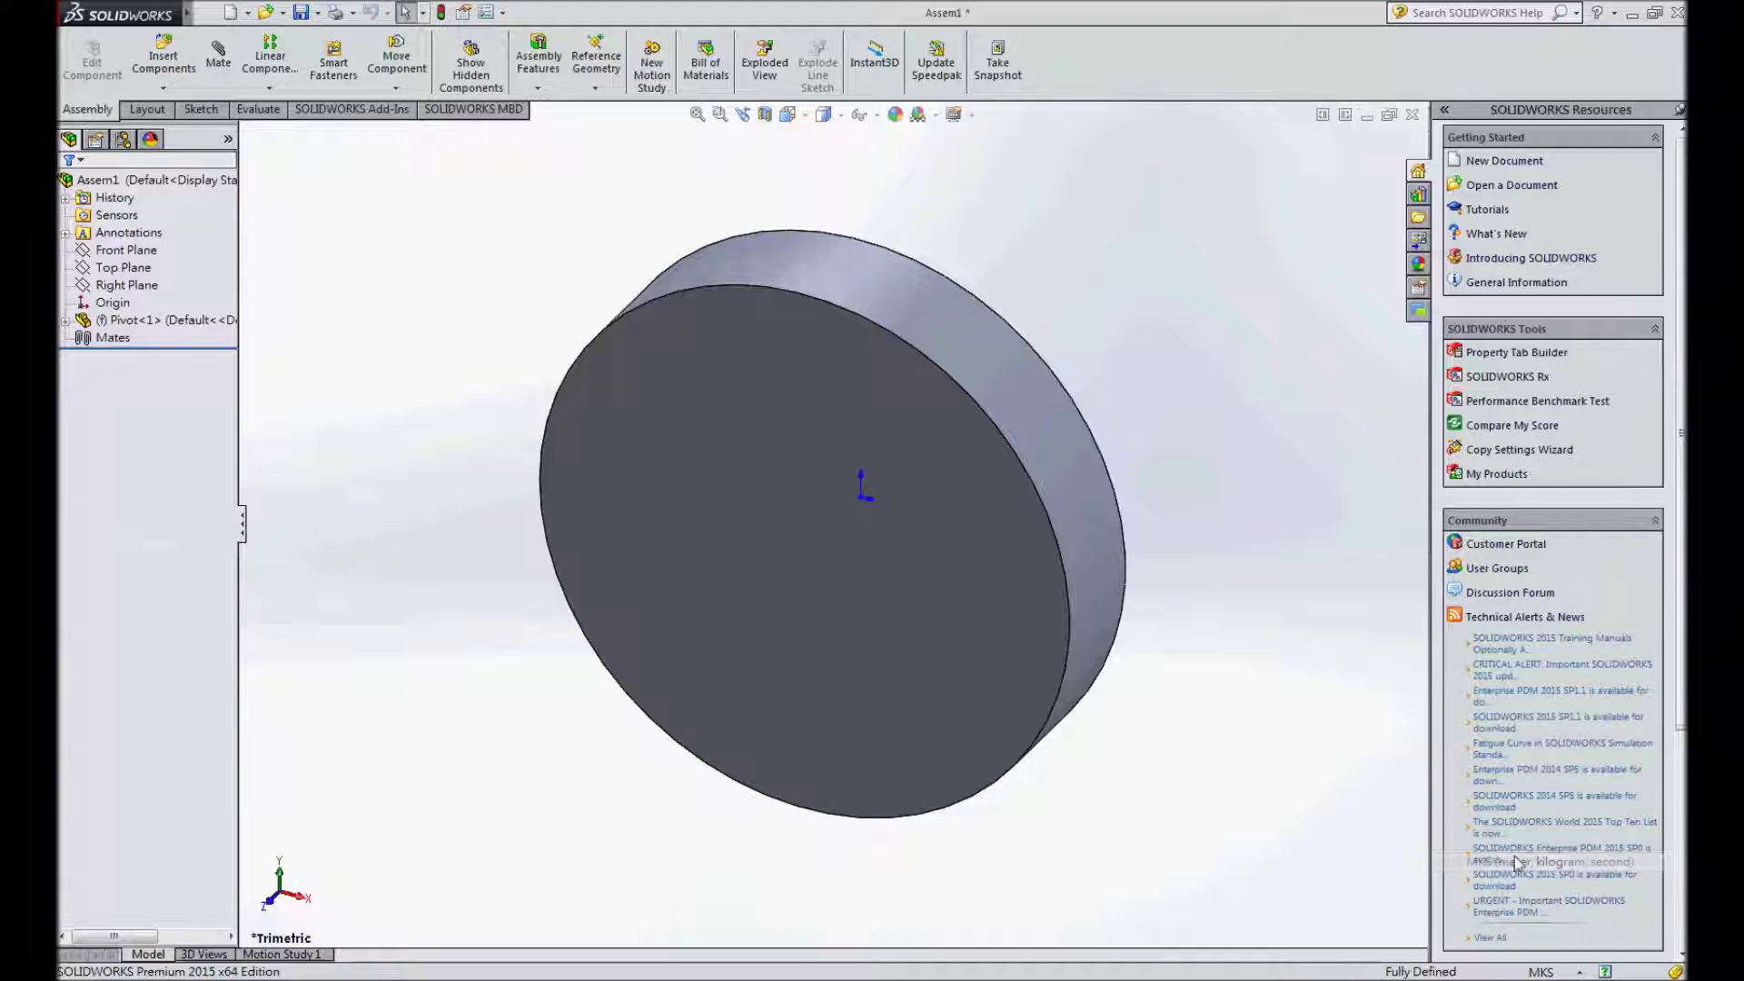
- Insert the Arm above the Pivot and the Collar beside the Pivot, below the Arm
{"action": "left_click", "coordinate": [158, 62]}
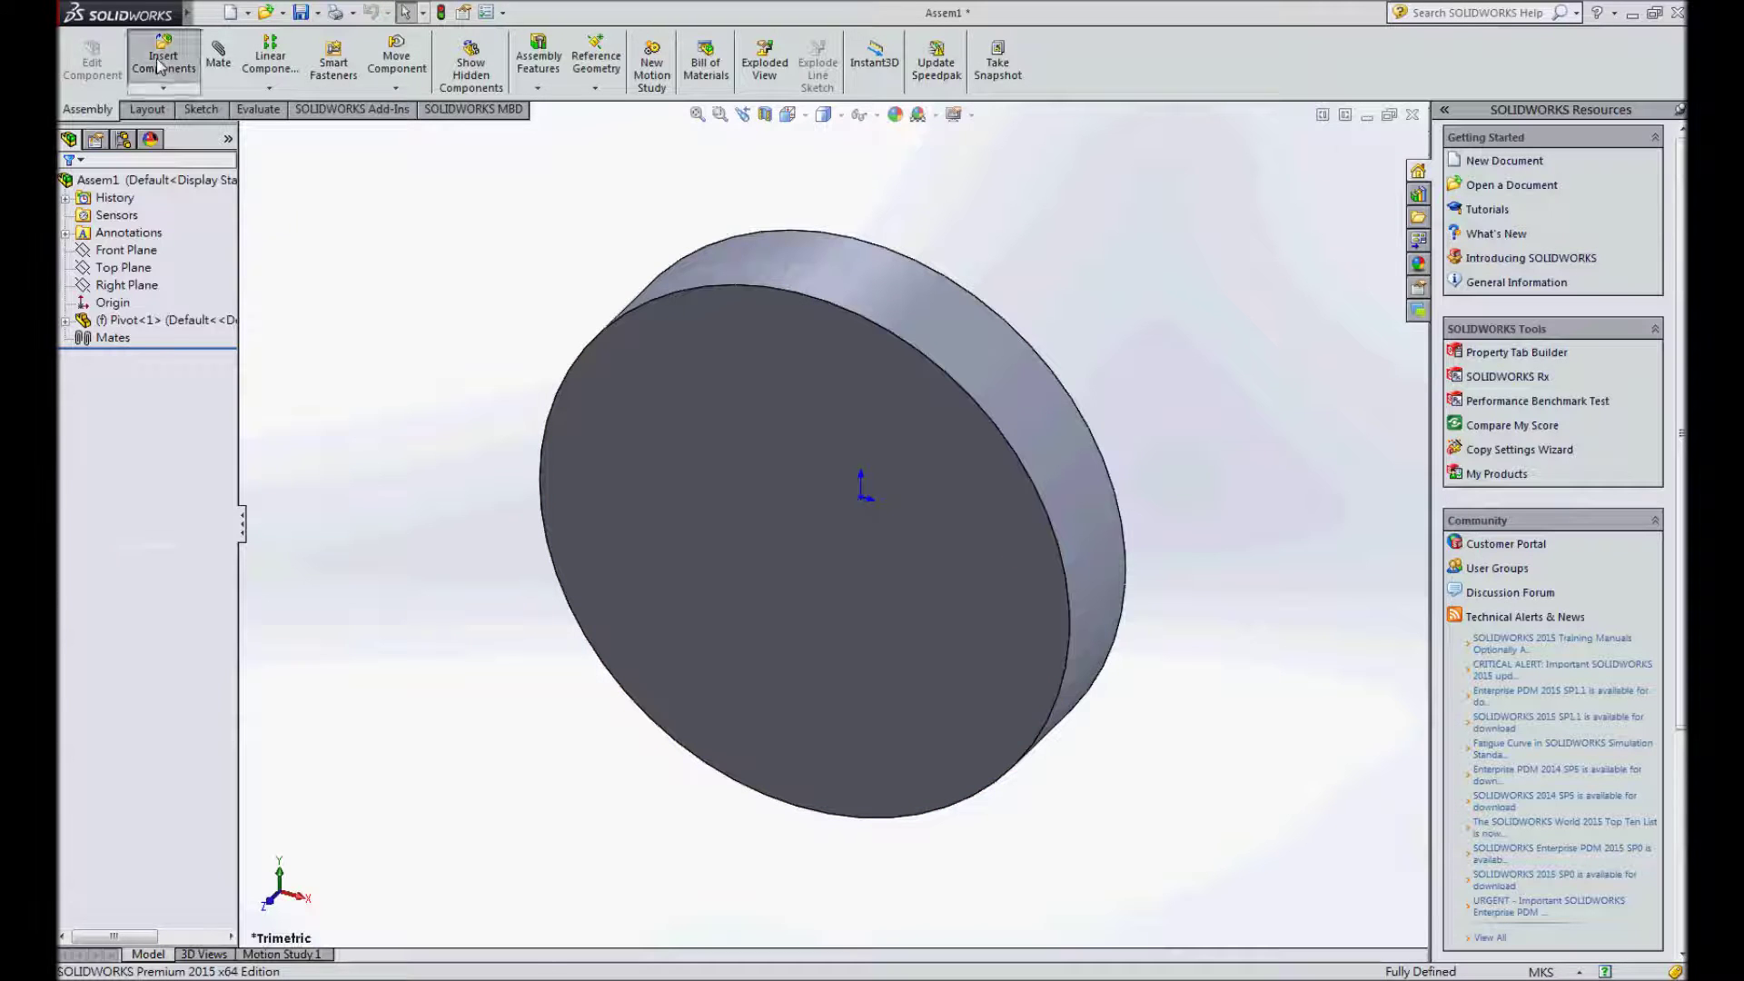
{"action": "left_click", "coordinate": [96, 415]}
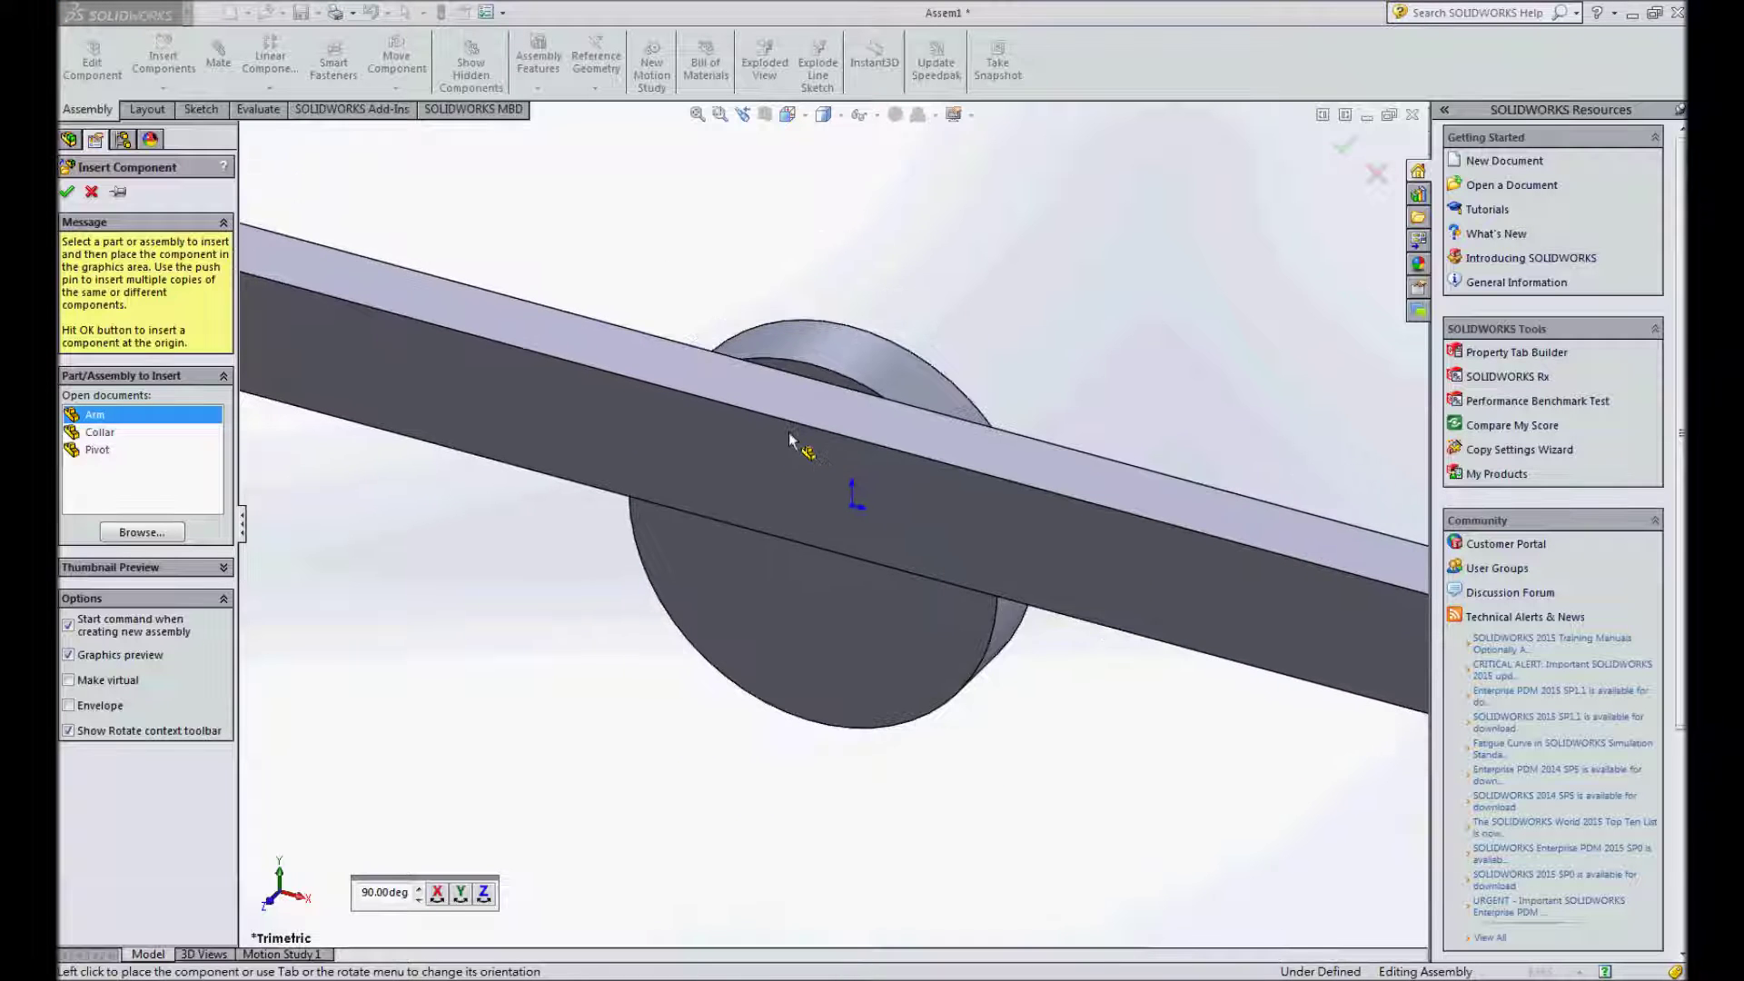
{"action": "left_click", "coordinate": [872, 419]}
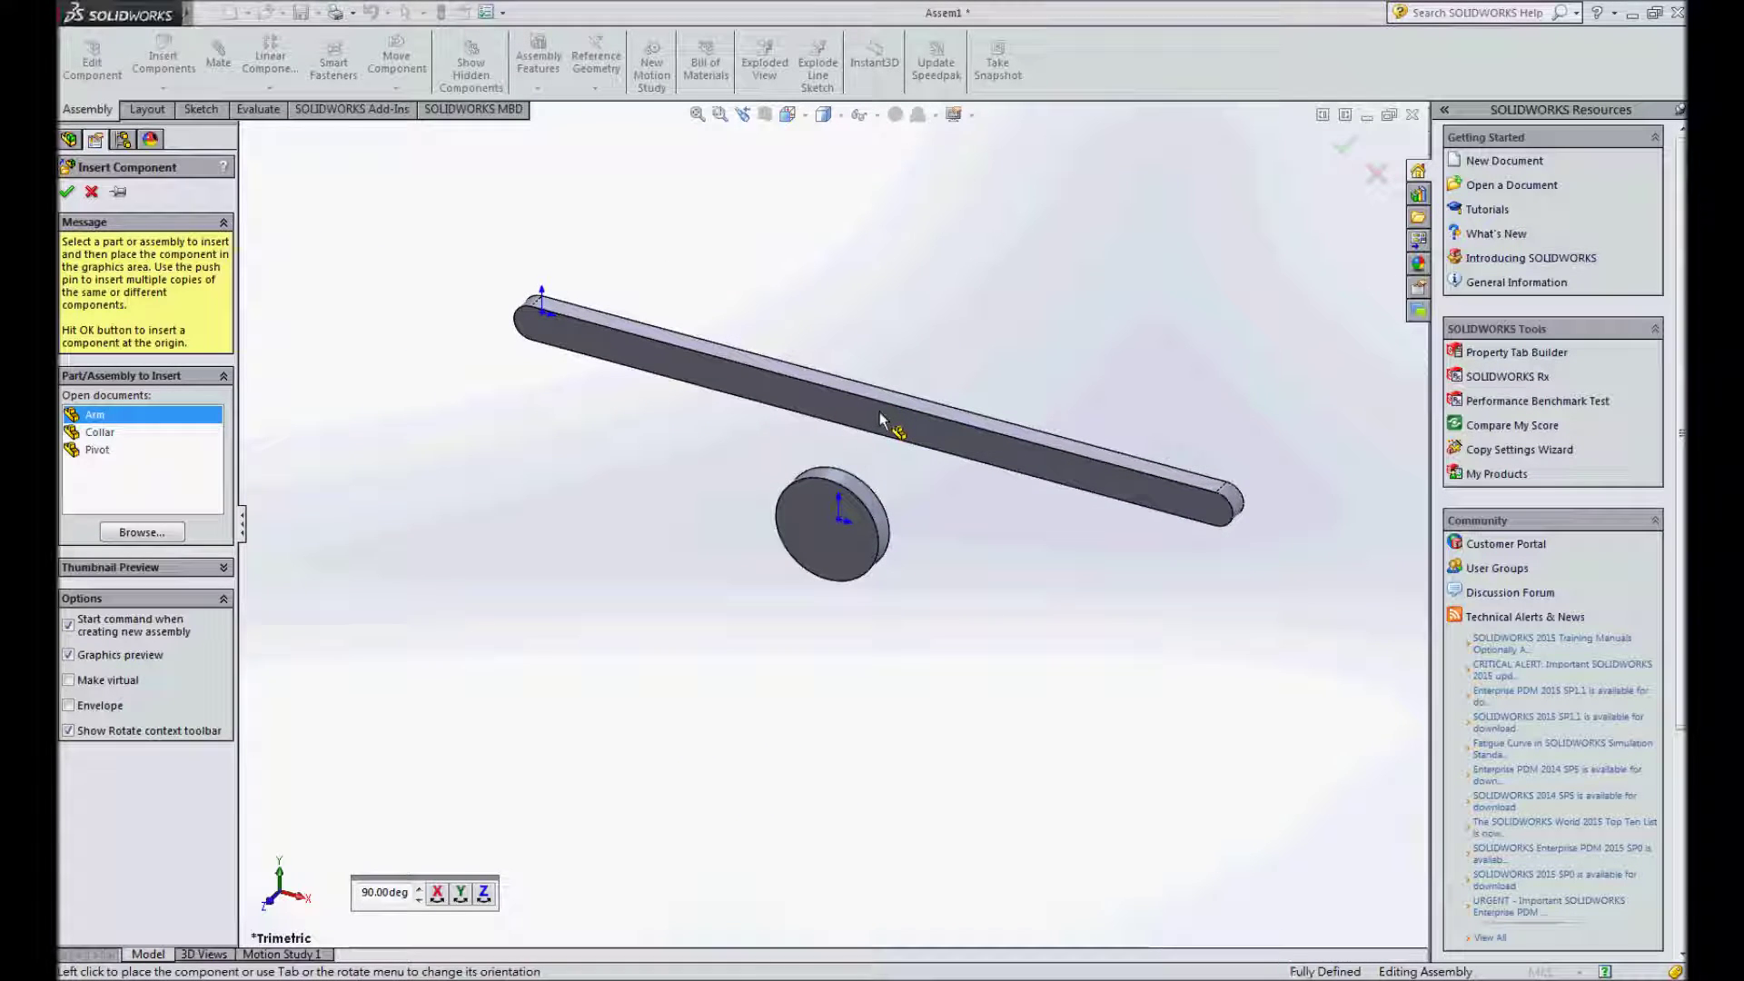
{"action": "left_click", "coordinate": [172, 71]}
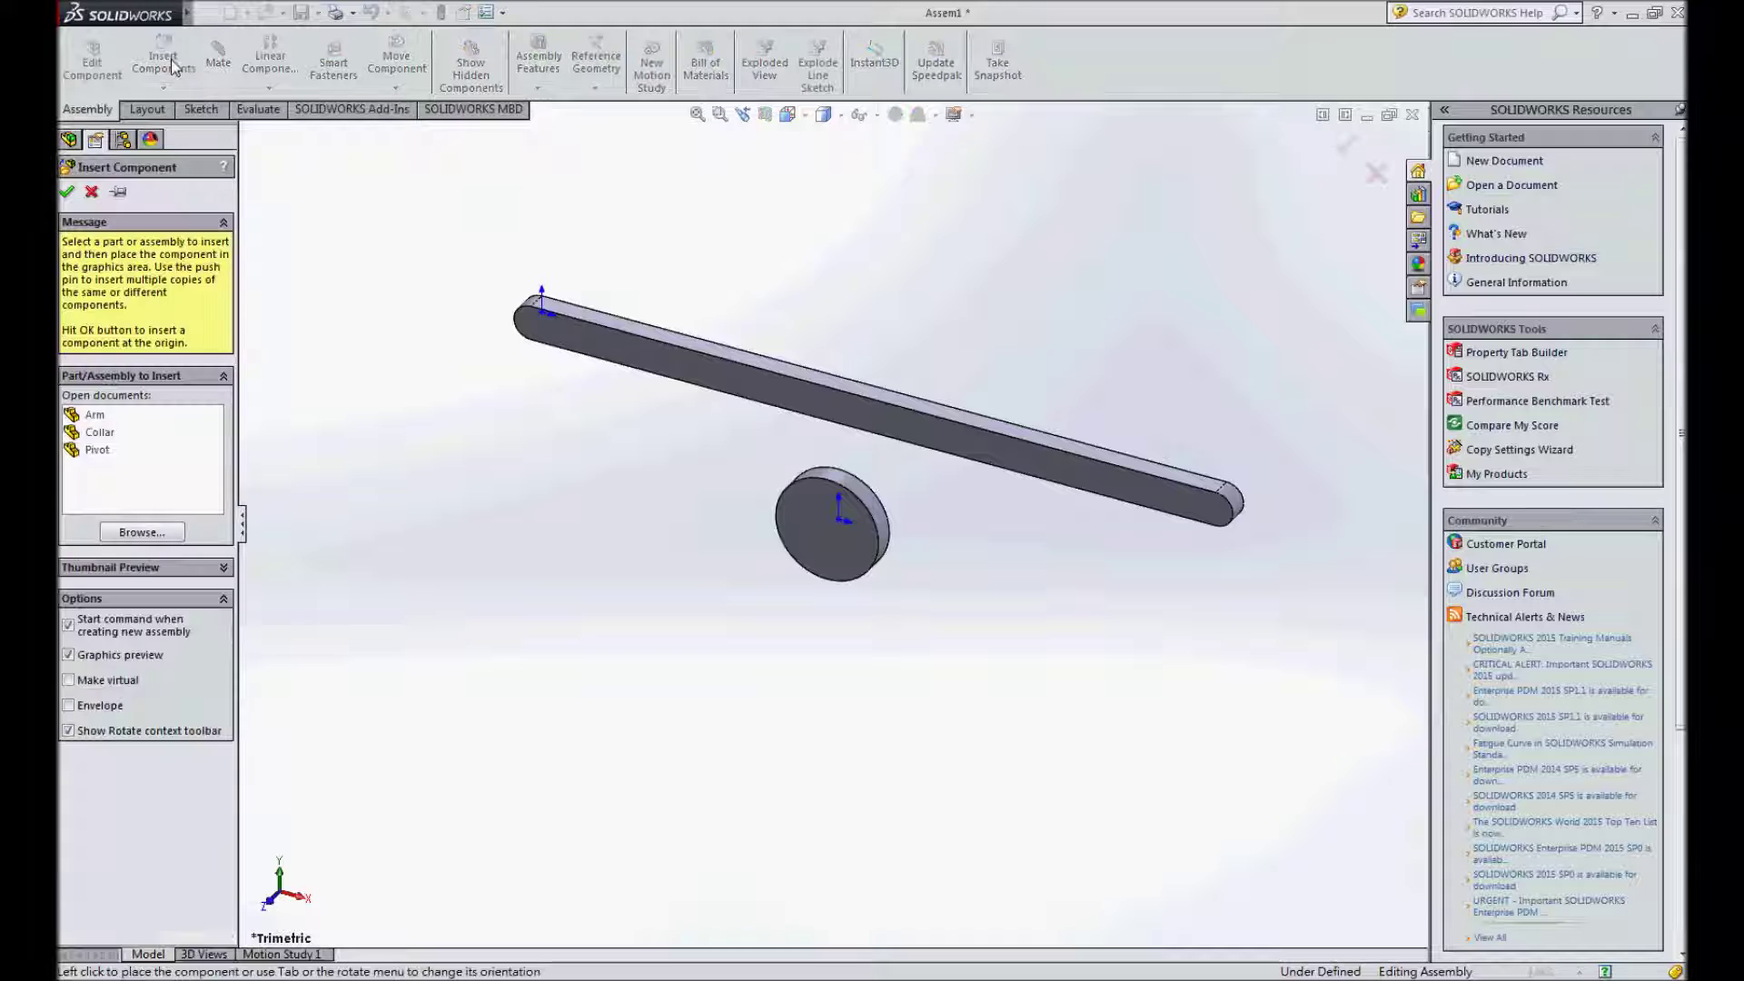
{"action": "left_click", "coordinate": [99, 432]}
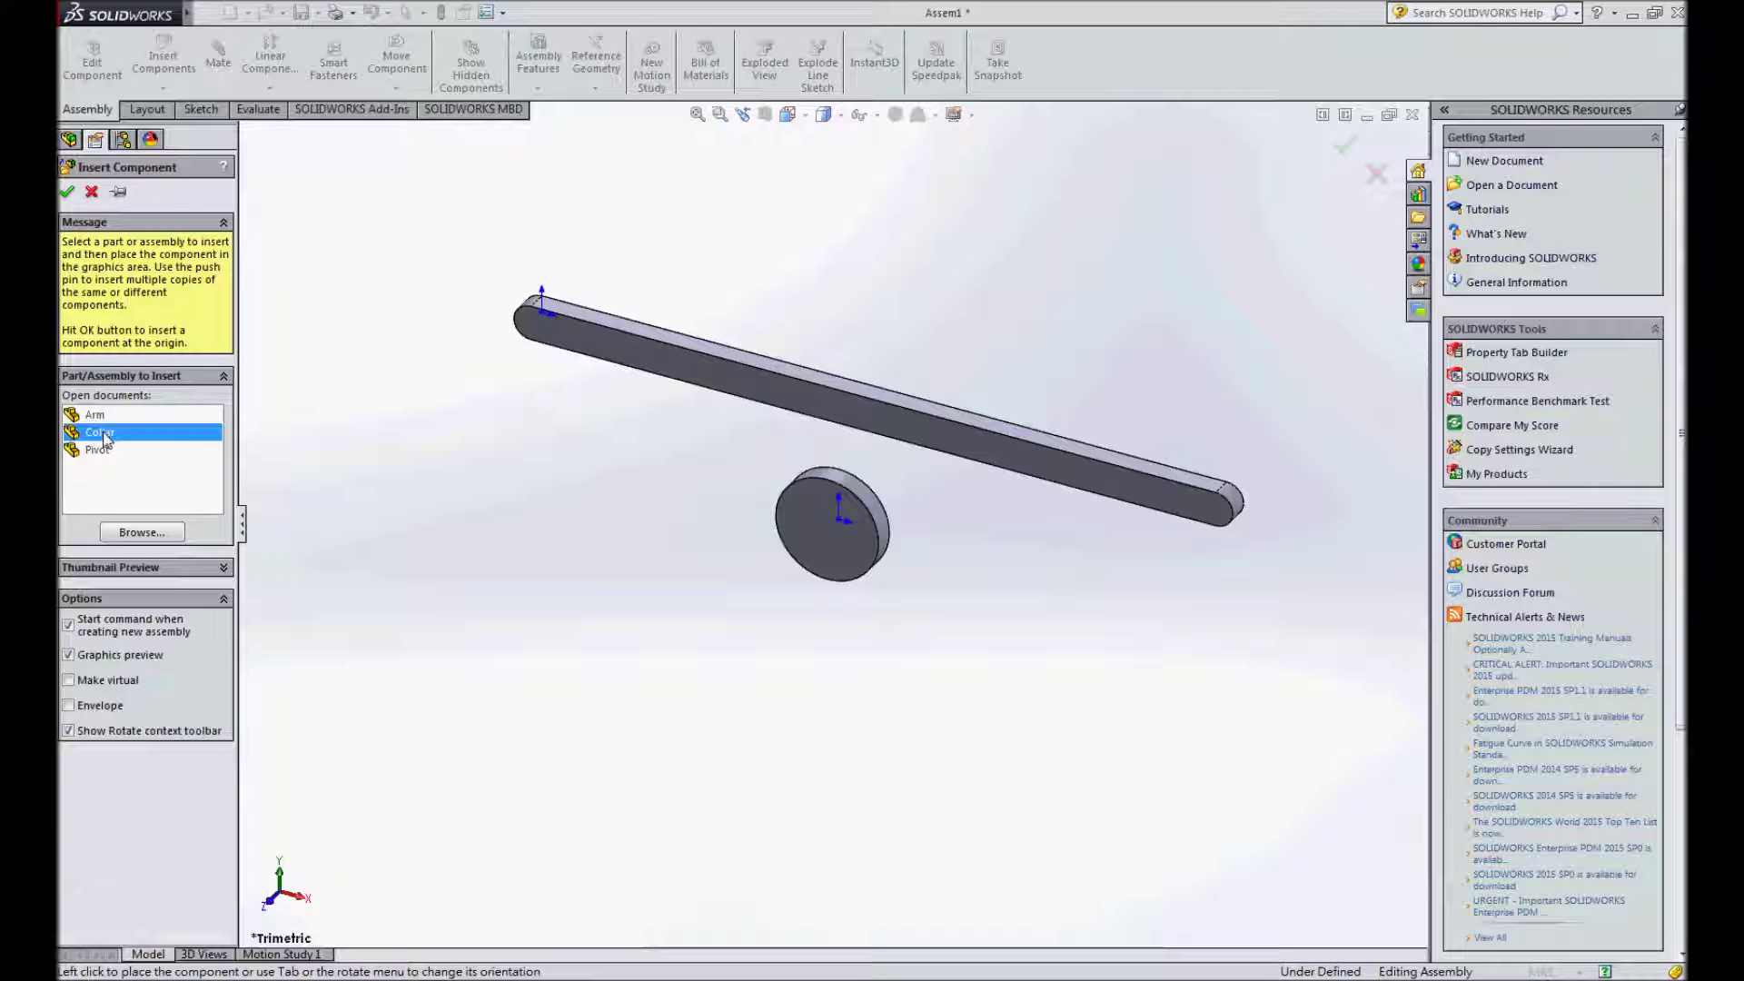
{"action": "left_click", "coordinate": [1044, 575]}
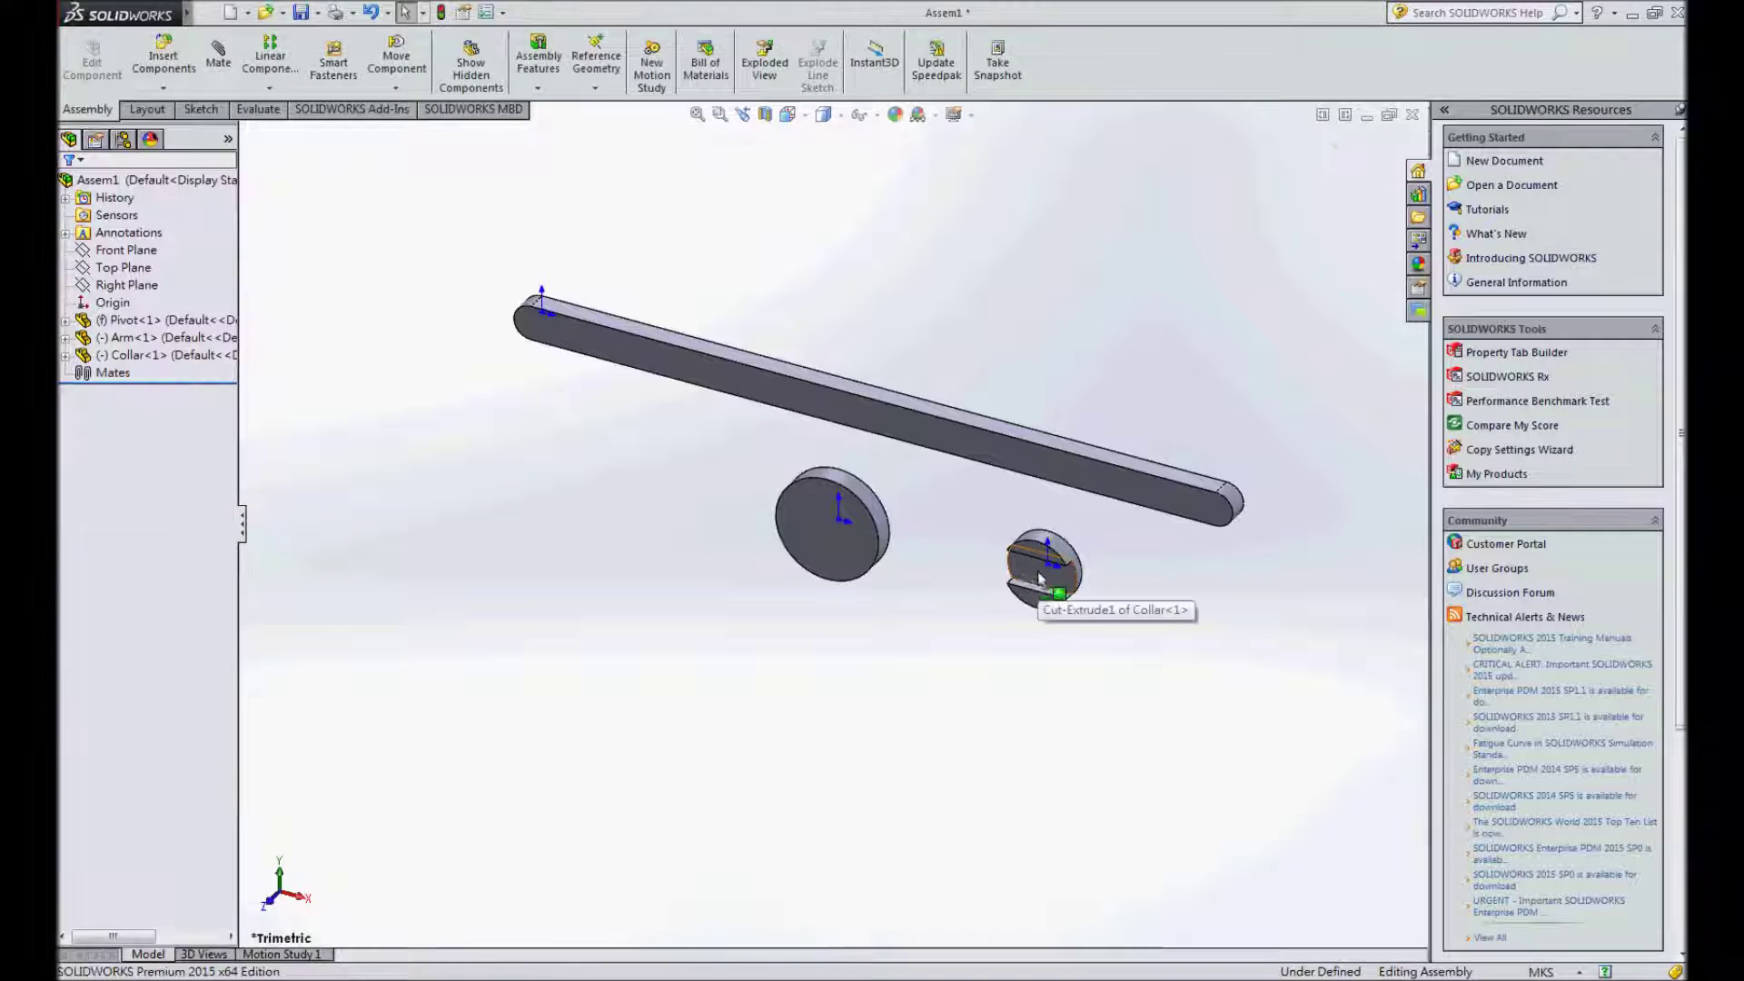
- Add a concentric mate between the Pivot's cylindrical face and the rounded end face of the Arm
{"action": "left_click", "coordinate": [218, 56]}
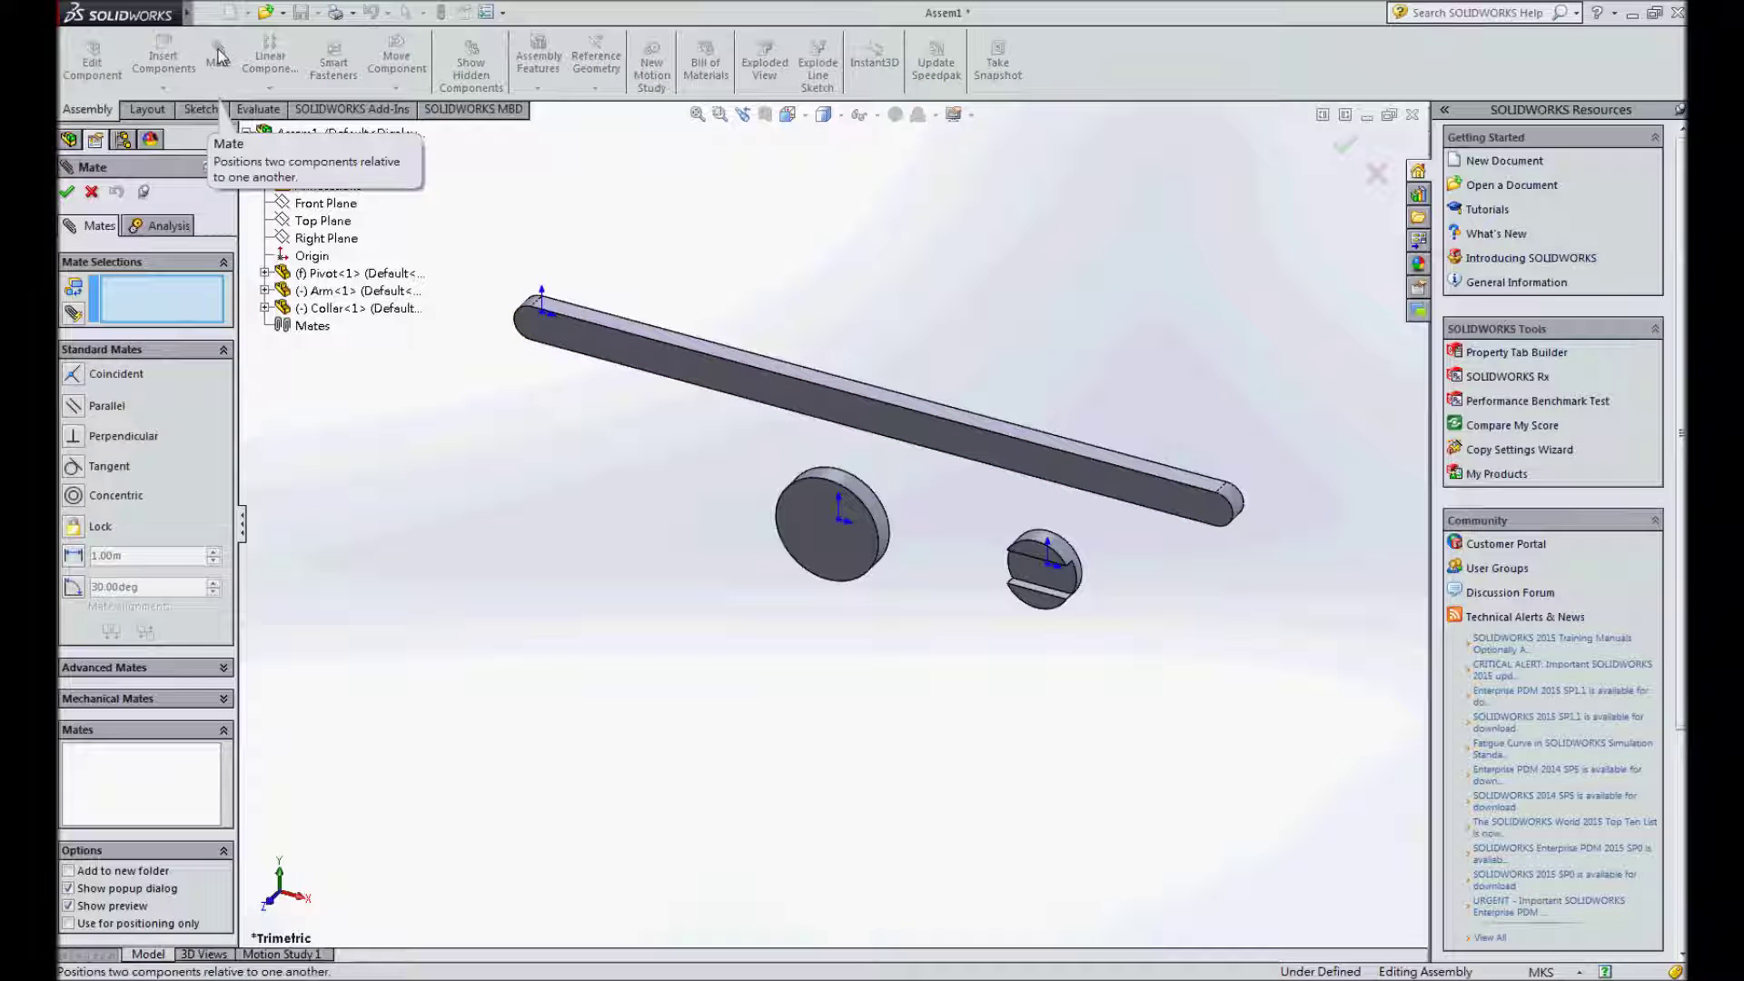
{"action": "left_click", "coordinate": [859, 495]}
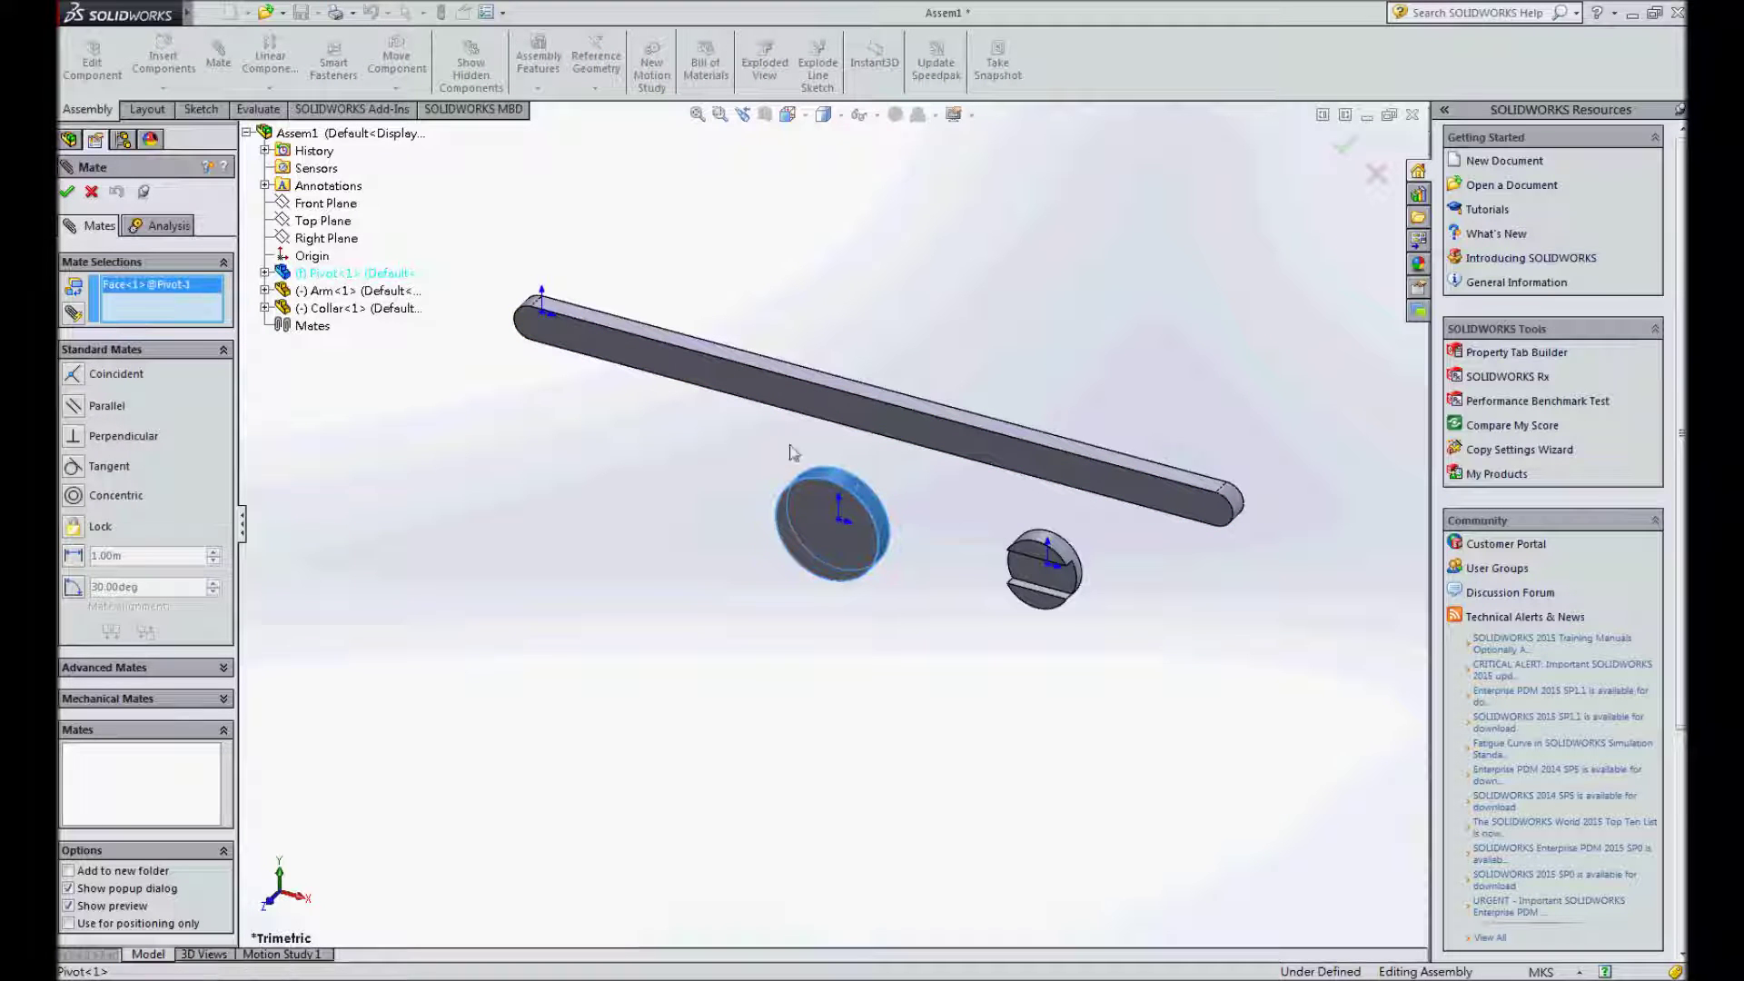
{"action": "left_click", "coordinate": [531, 302]}
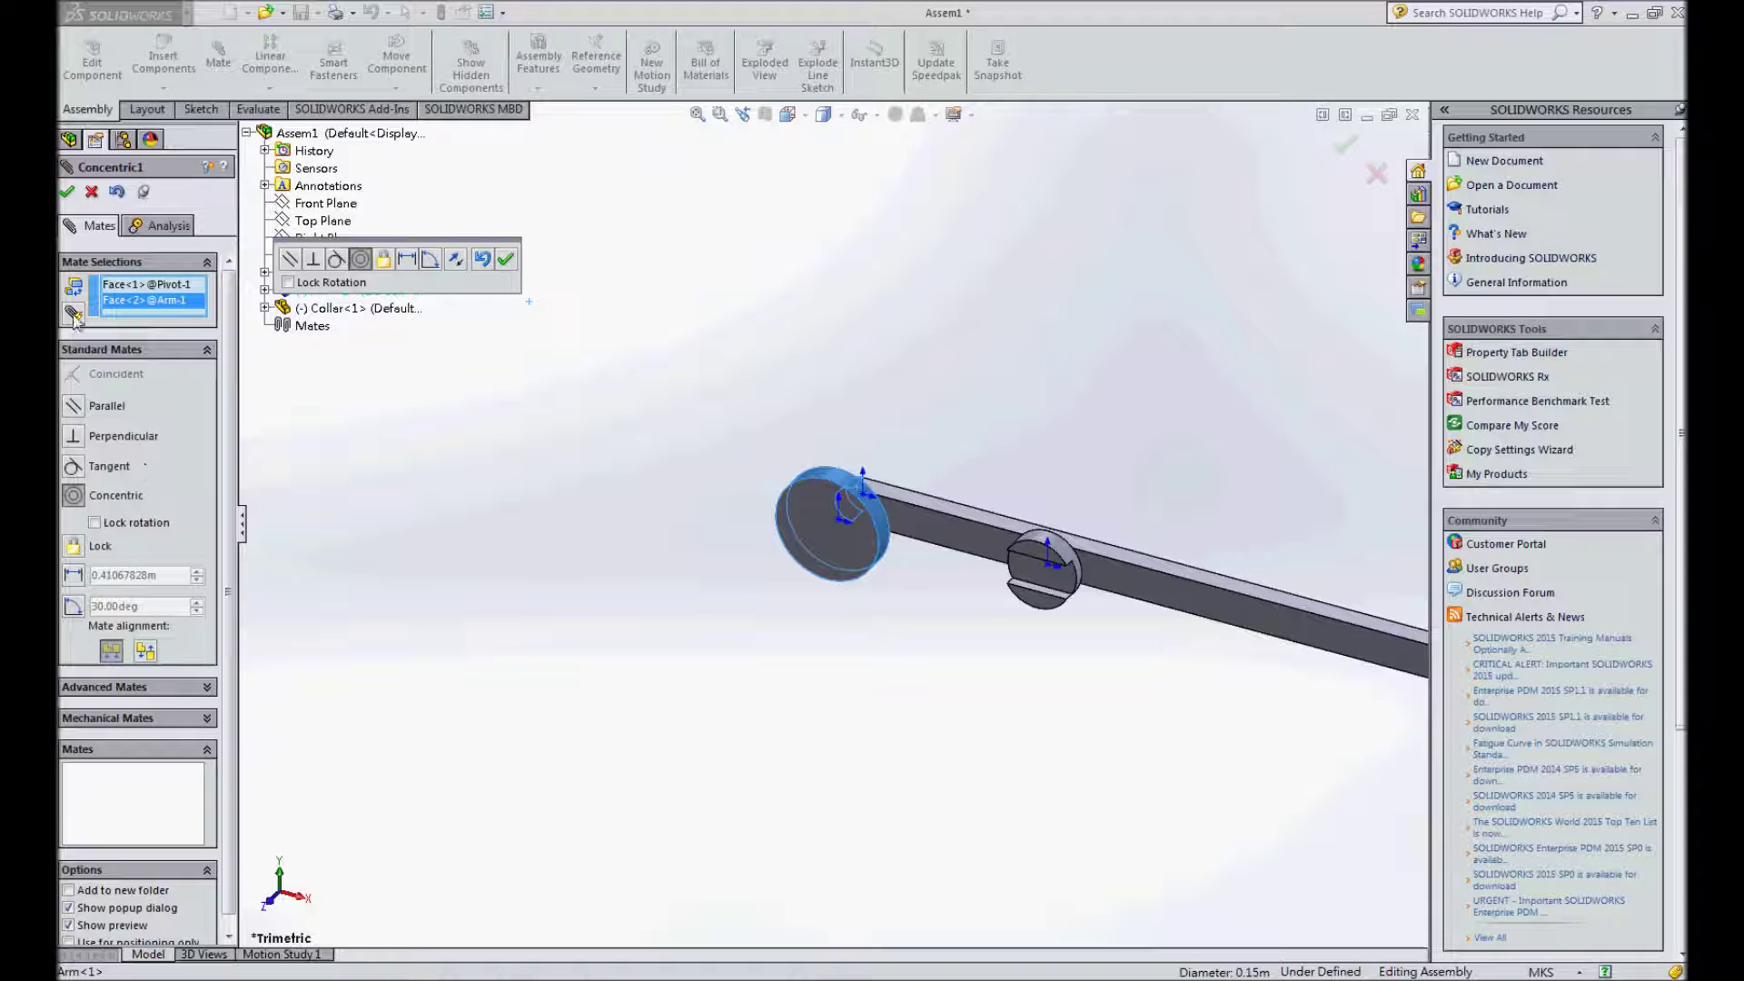
{"action": "left_click", "coordinate": [66, 192]}
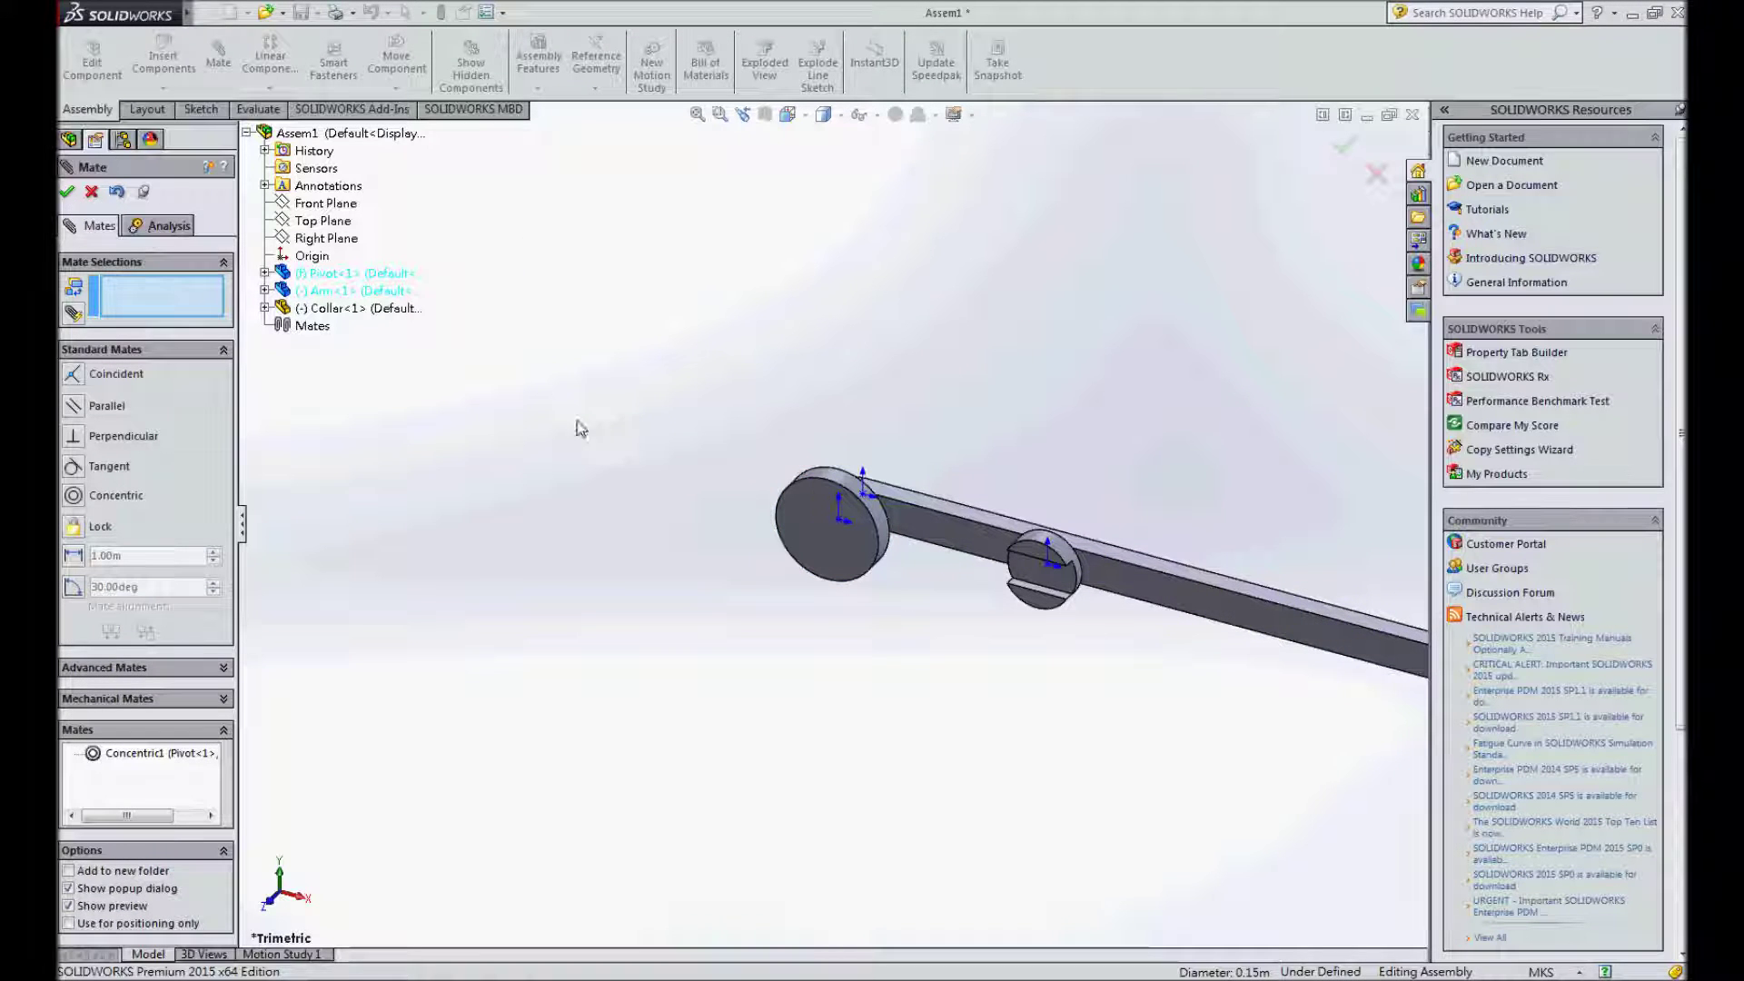
- Add a coincident mate between the Pivot's flat front face and the Arm's flat back face
{"action": "left_click", "coordinate": [795, 541]}
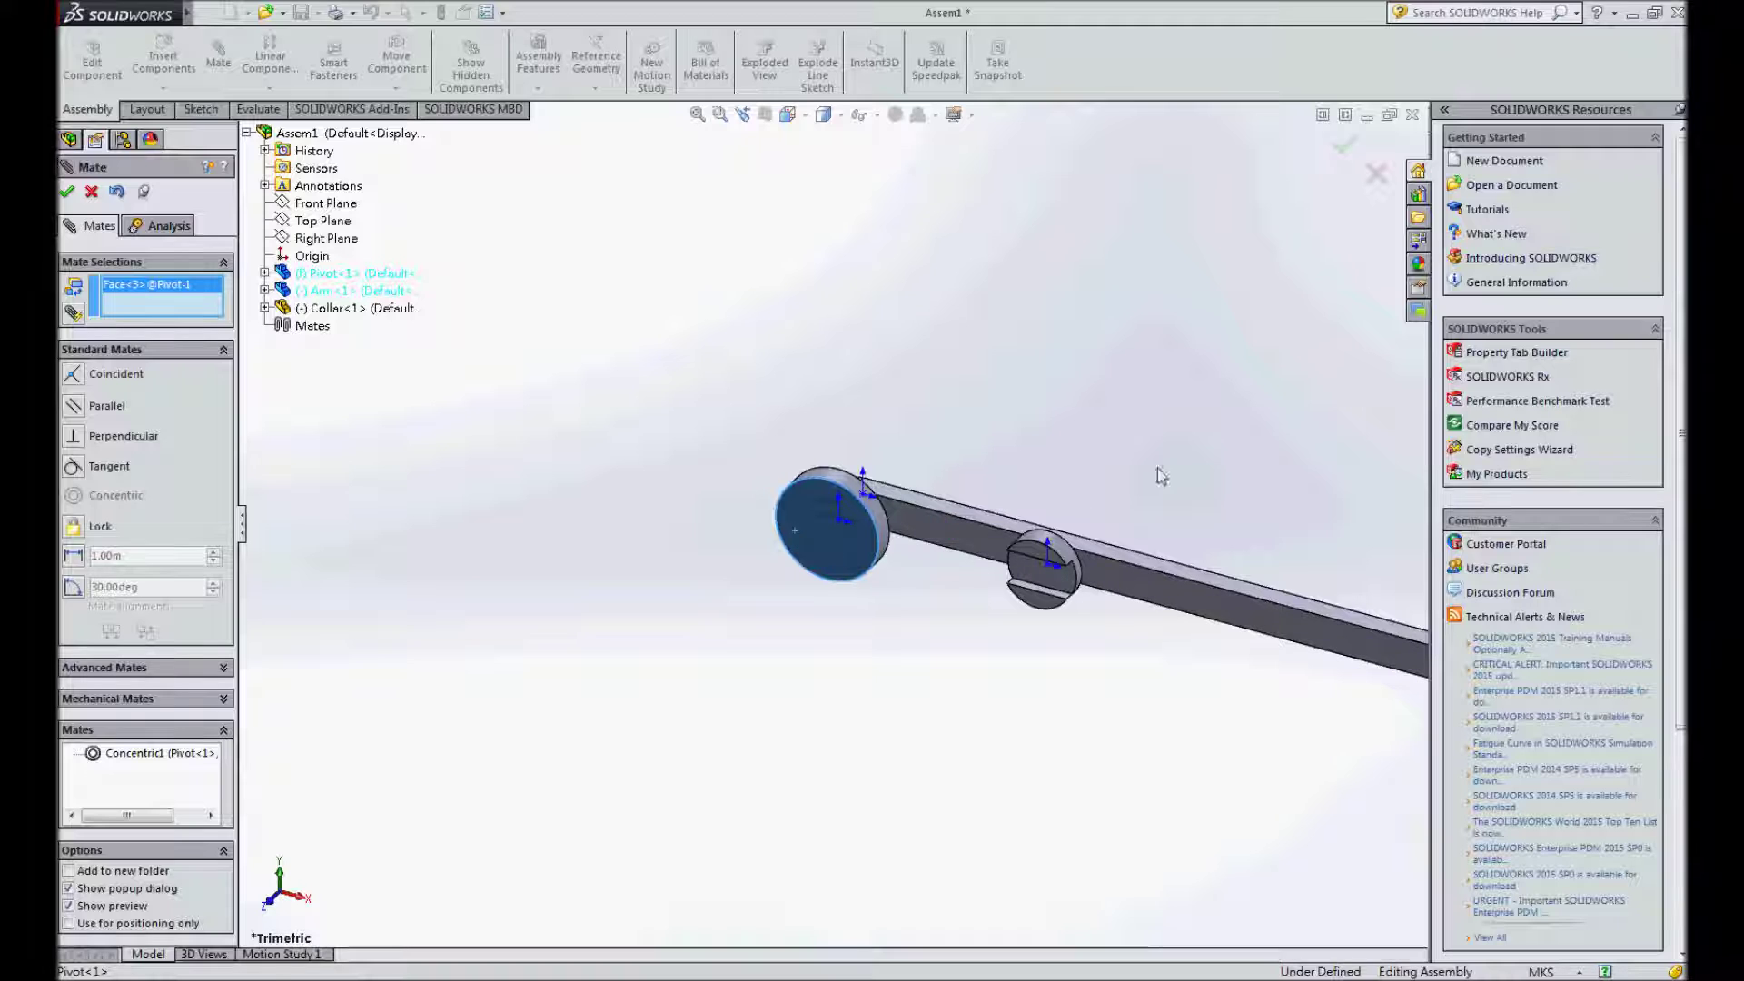
{"action": "middle_click_drag", "start_coordinate": [1159, 470], "coordinate": [984, 524]}
{"action": "left_click", "coordinate": [1244, 507]}
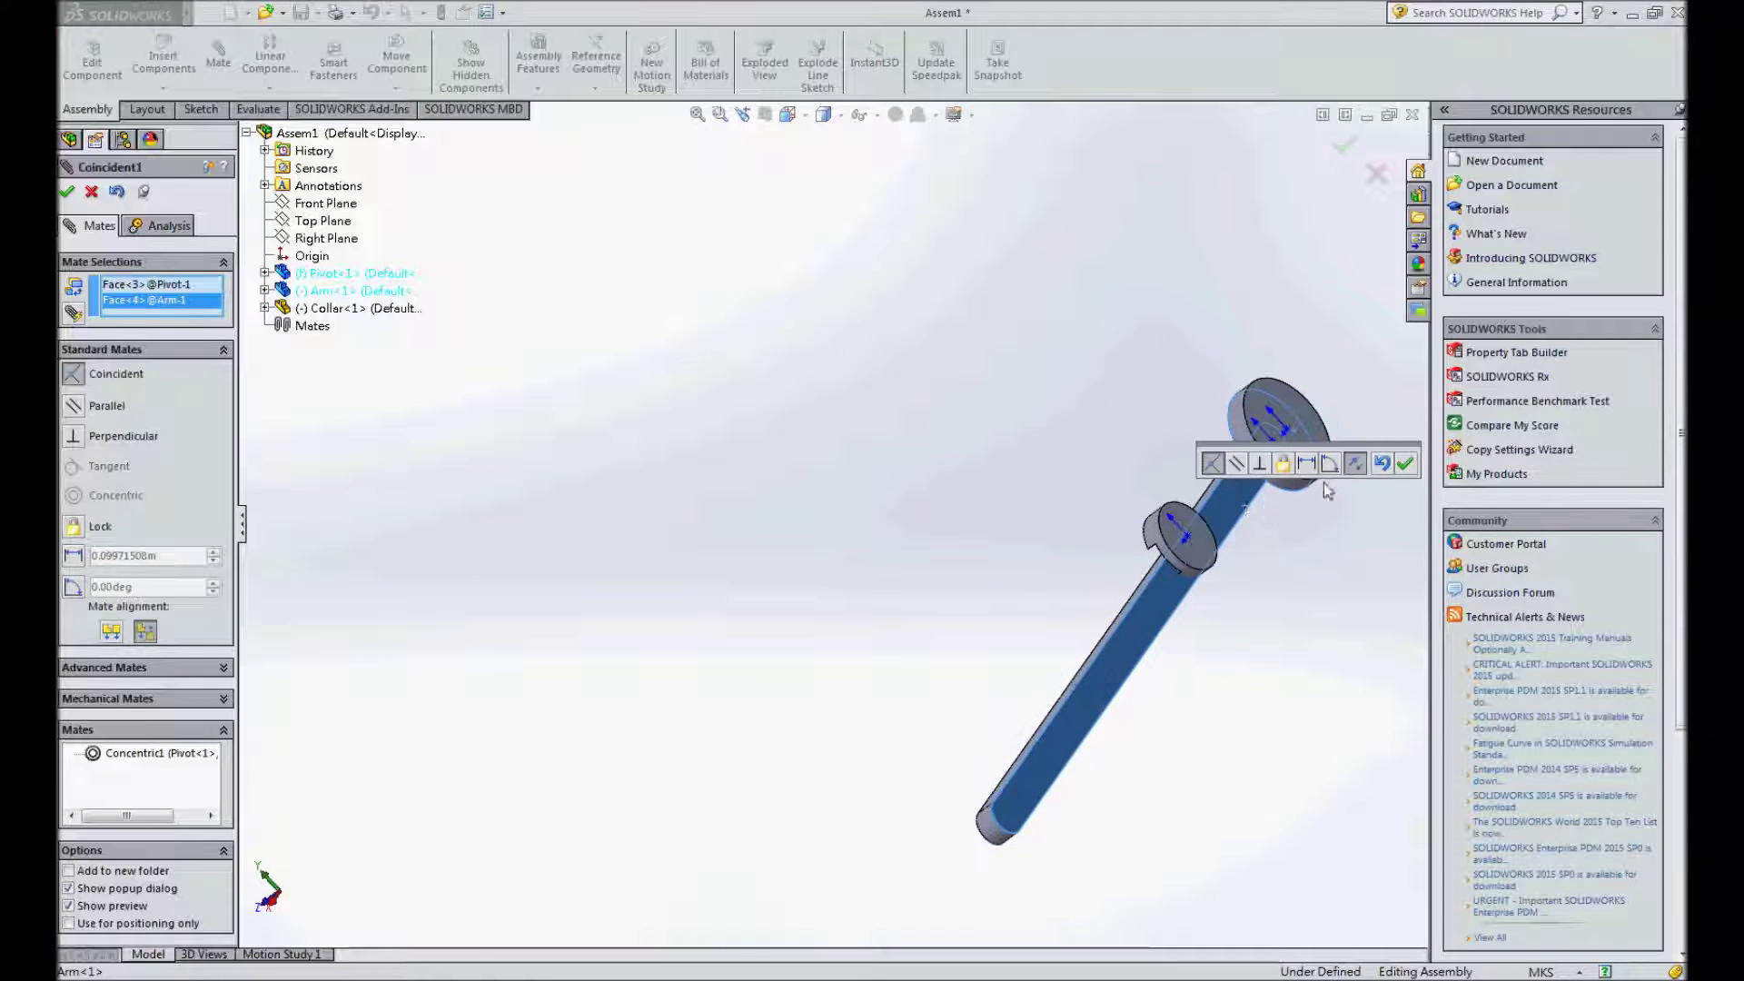
{"action": "left_click", "coordinate": [1405, 464]}
- Add a coincident mate between the Arm's front face and the Collar's groove floor, flipping the mate alignment so the groove faces the Arm
{"action": "middle_click_drag", "start_coordinate": [1154, 600], "coordinate": [1393, 473]}
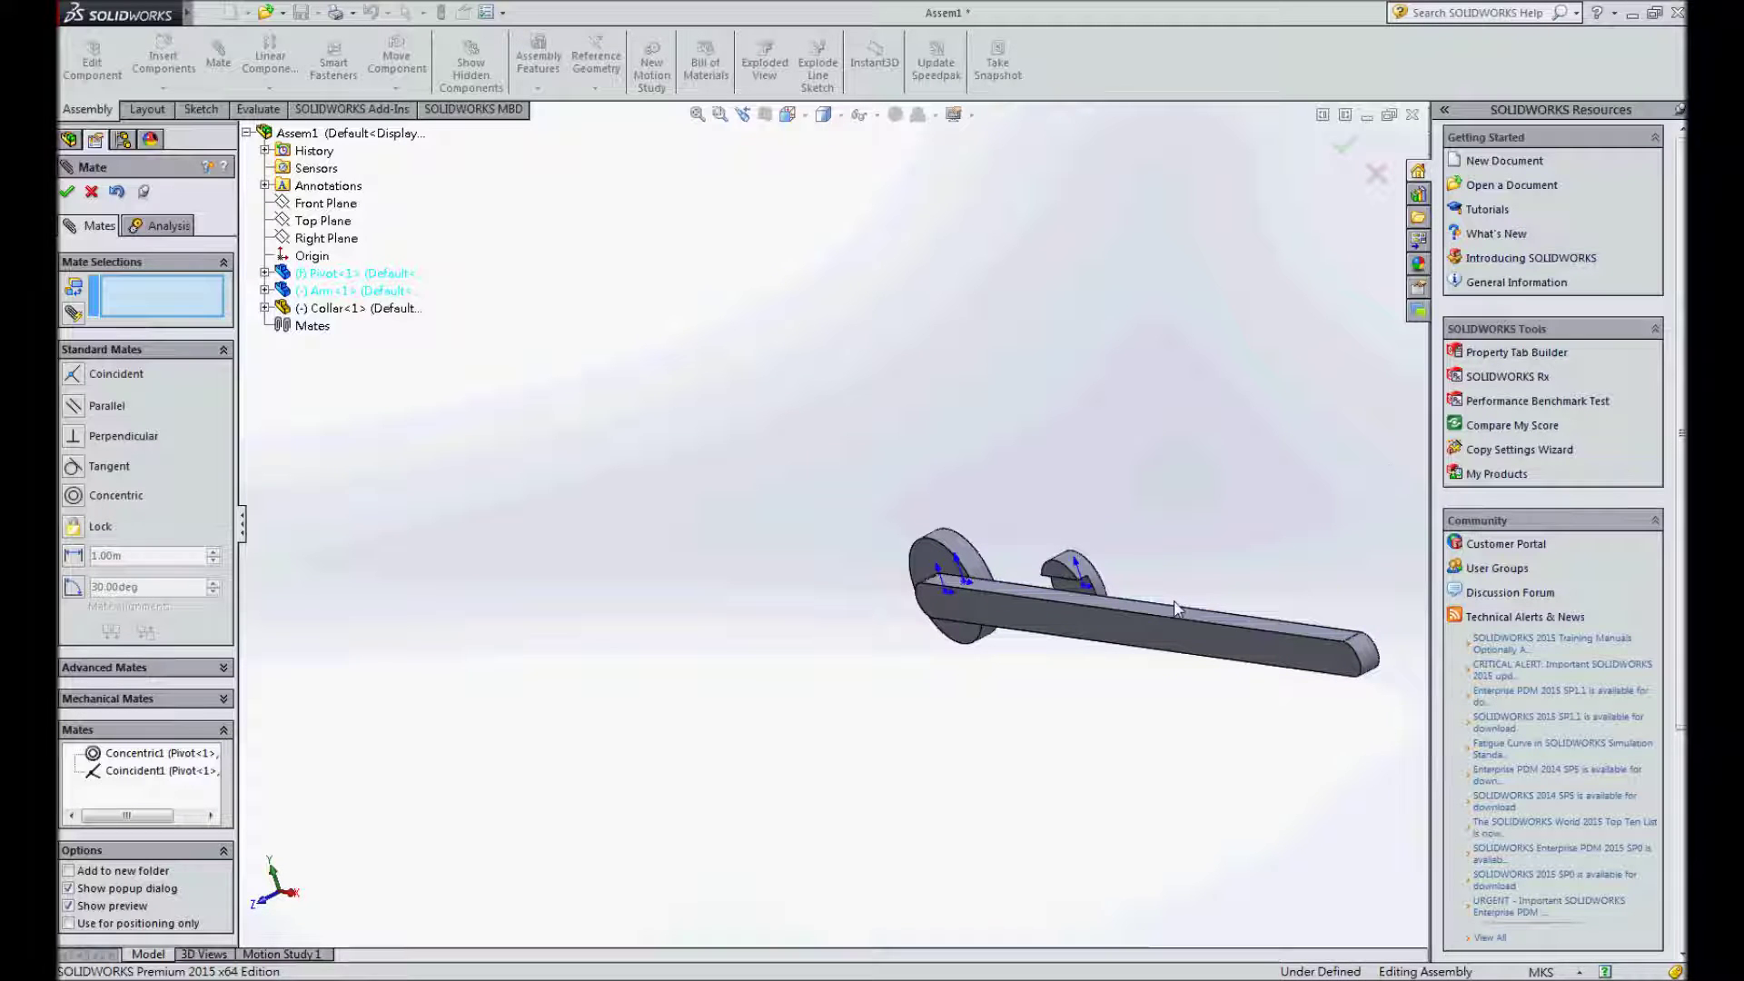
{"action": "left_click", "coordinate": [1163, 633]}
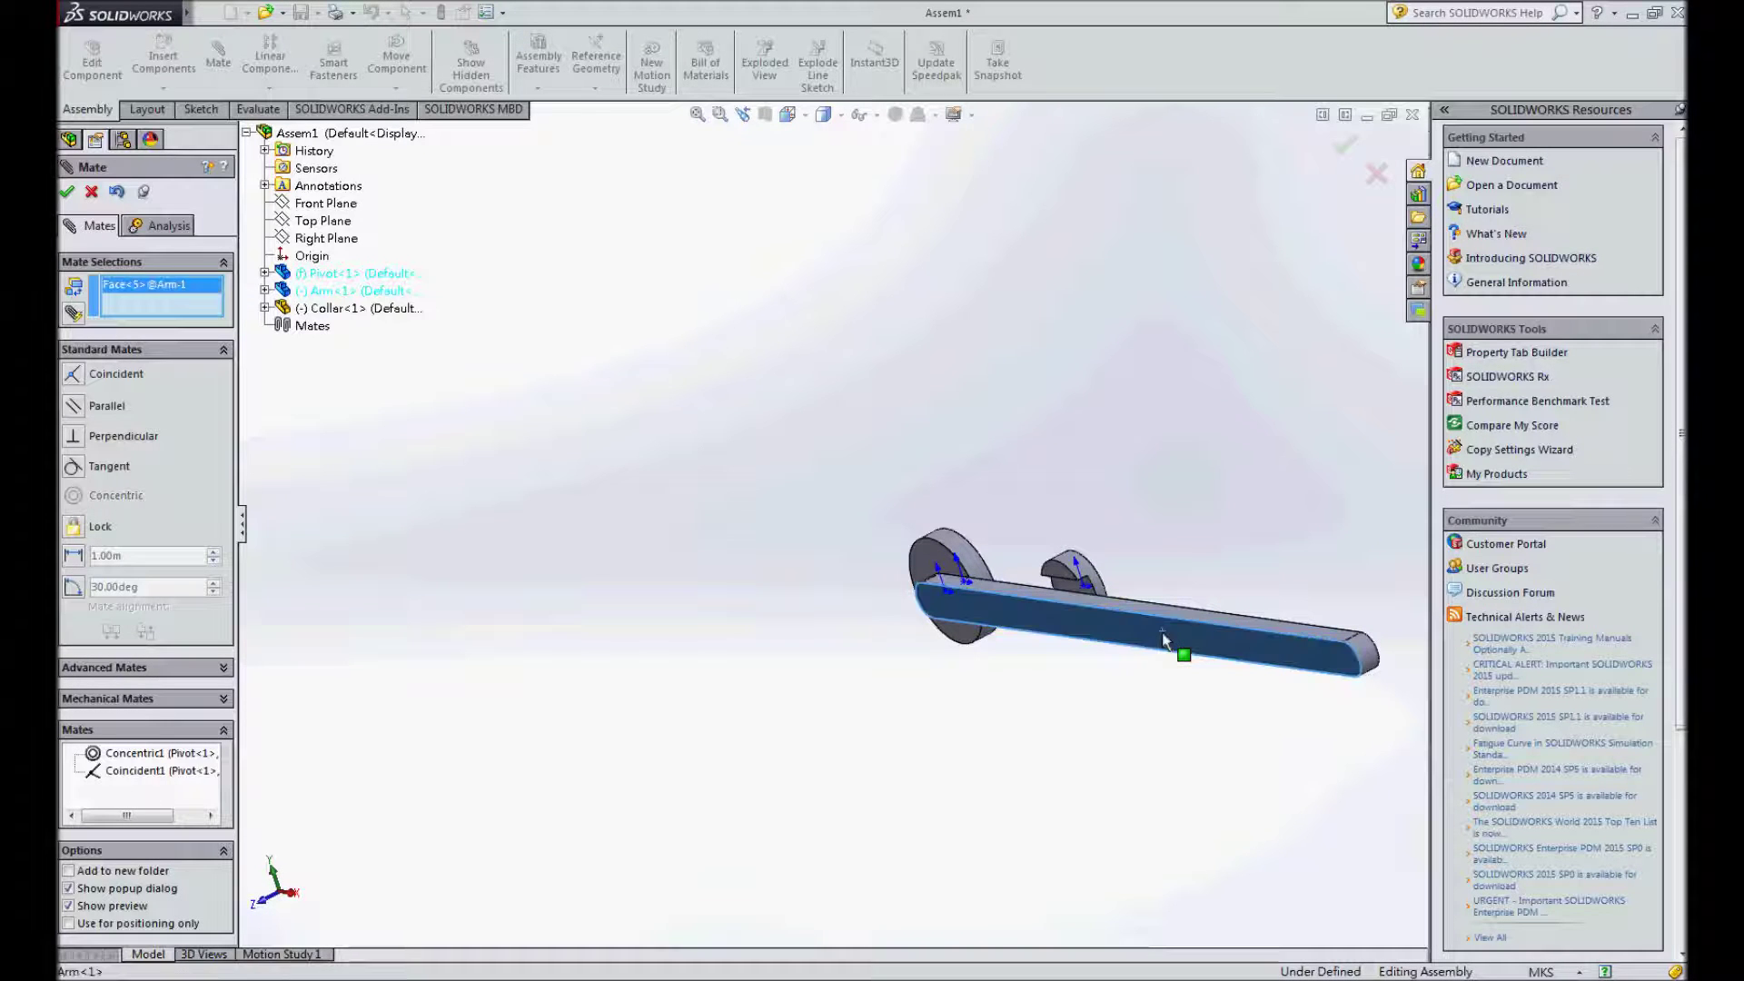
{"action": "left_click", "coordinate": [1075, 591]}
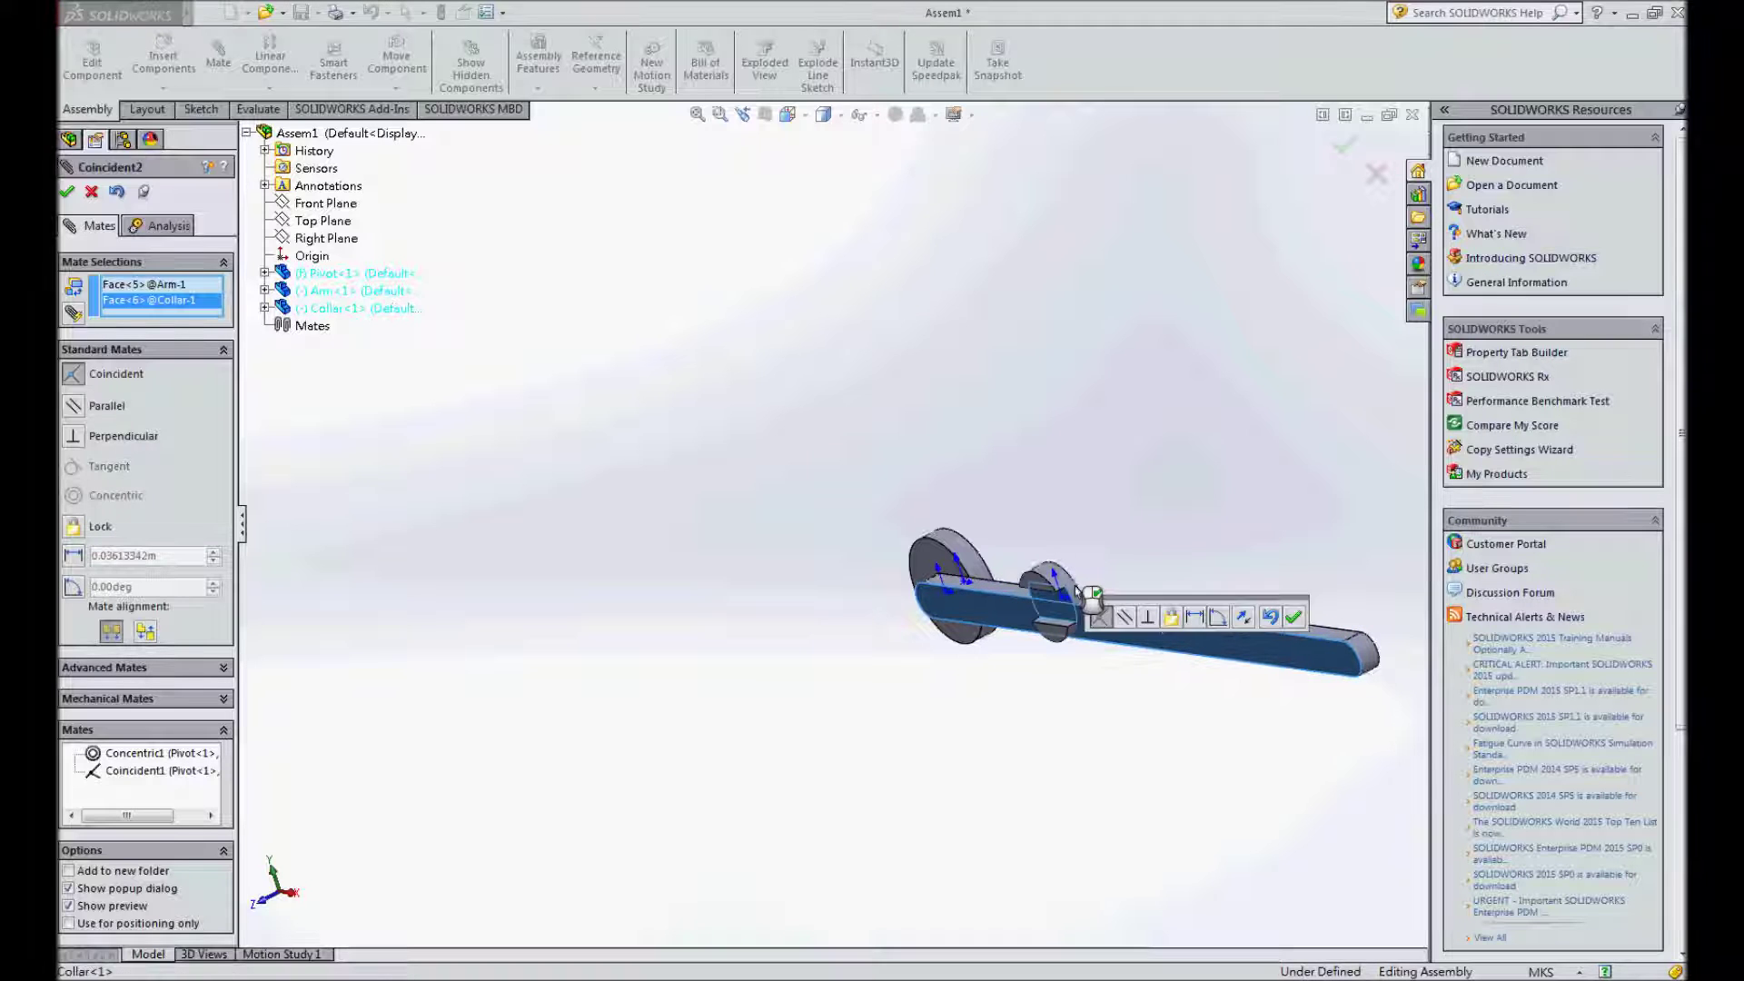
{"action": "left_click", "coordinate": [145, 633]}
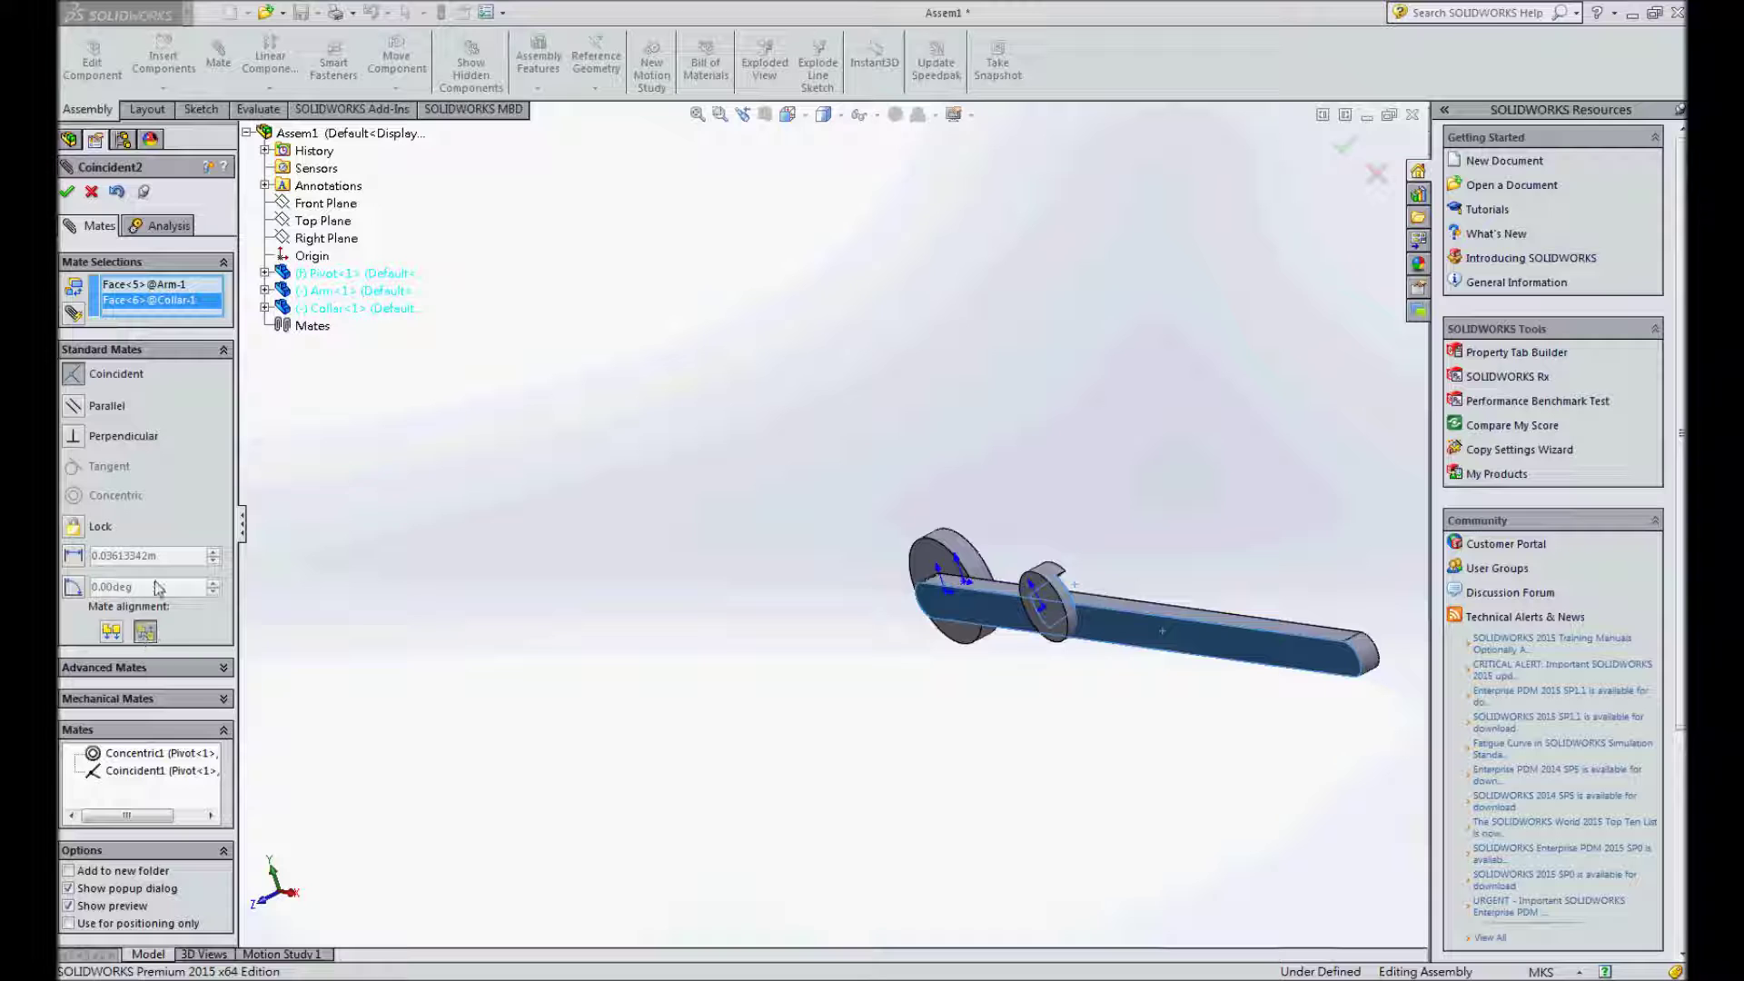
{"action": "left_click", "coordinate": [71, 192]}
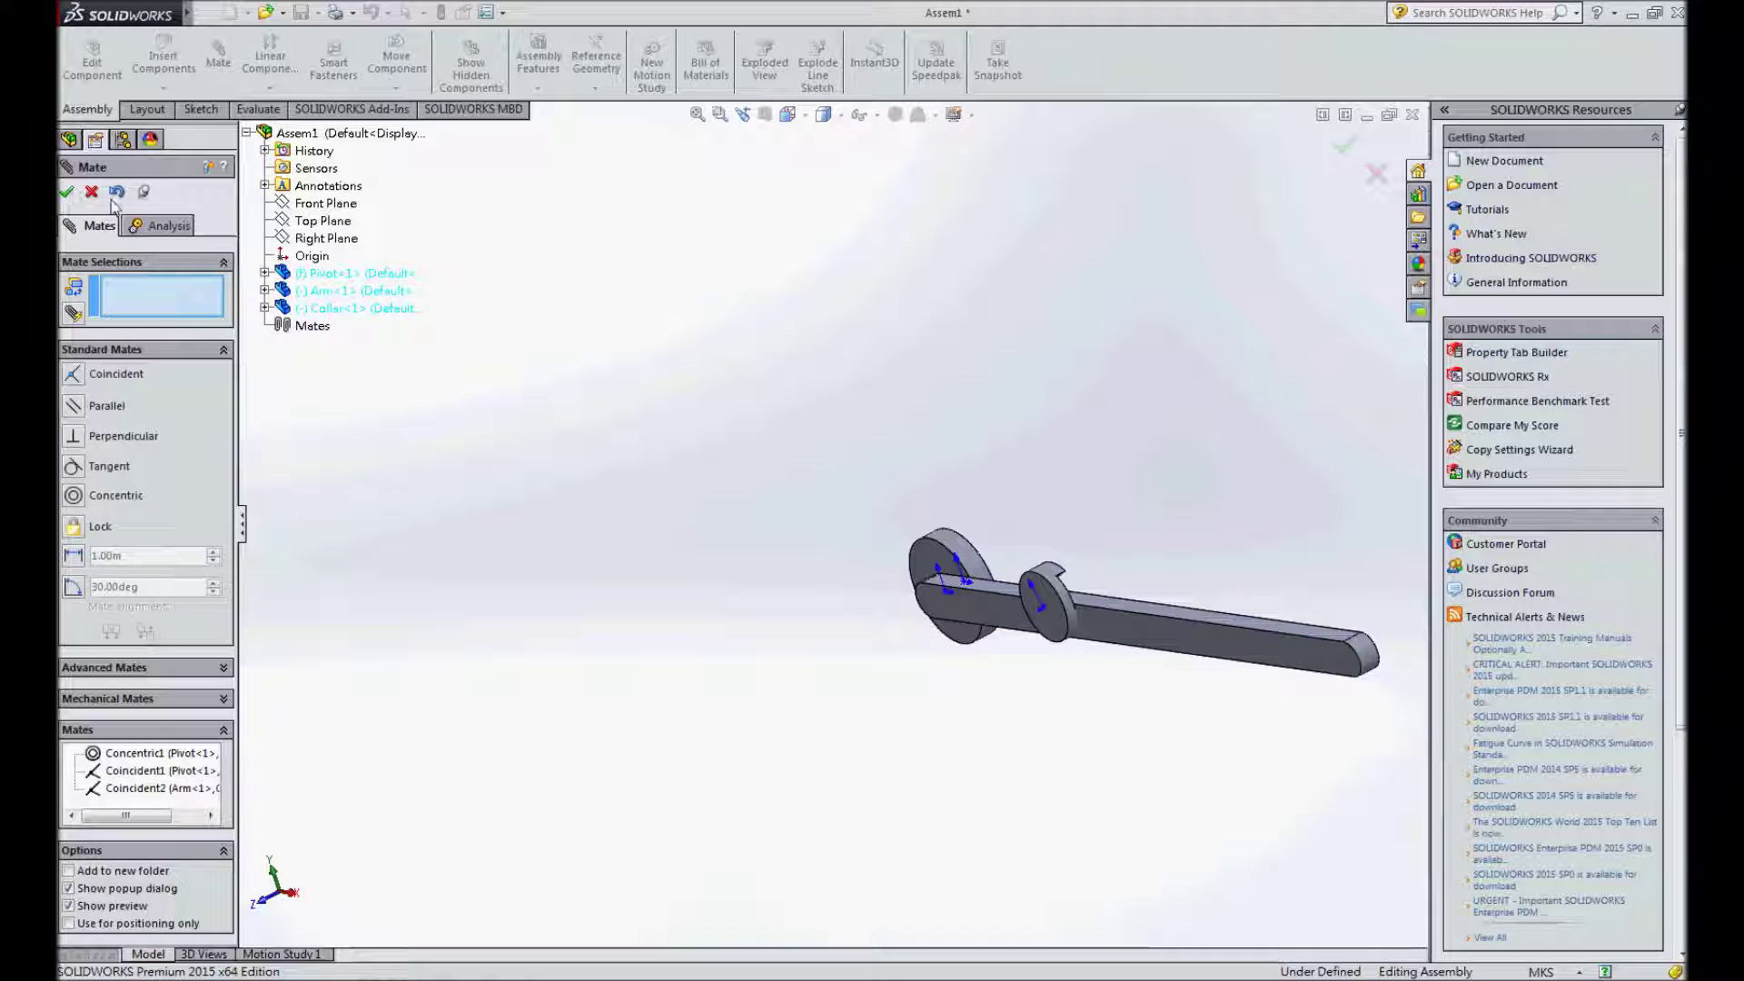
- Add a coincident mate between the Arm's long upper side face and the side wall of the Collar's groove
{"action": "left_click", "coordinate": [1094, 607]}
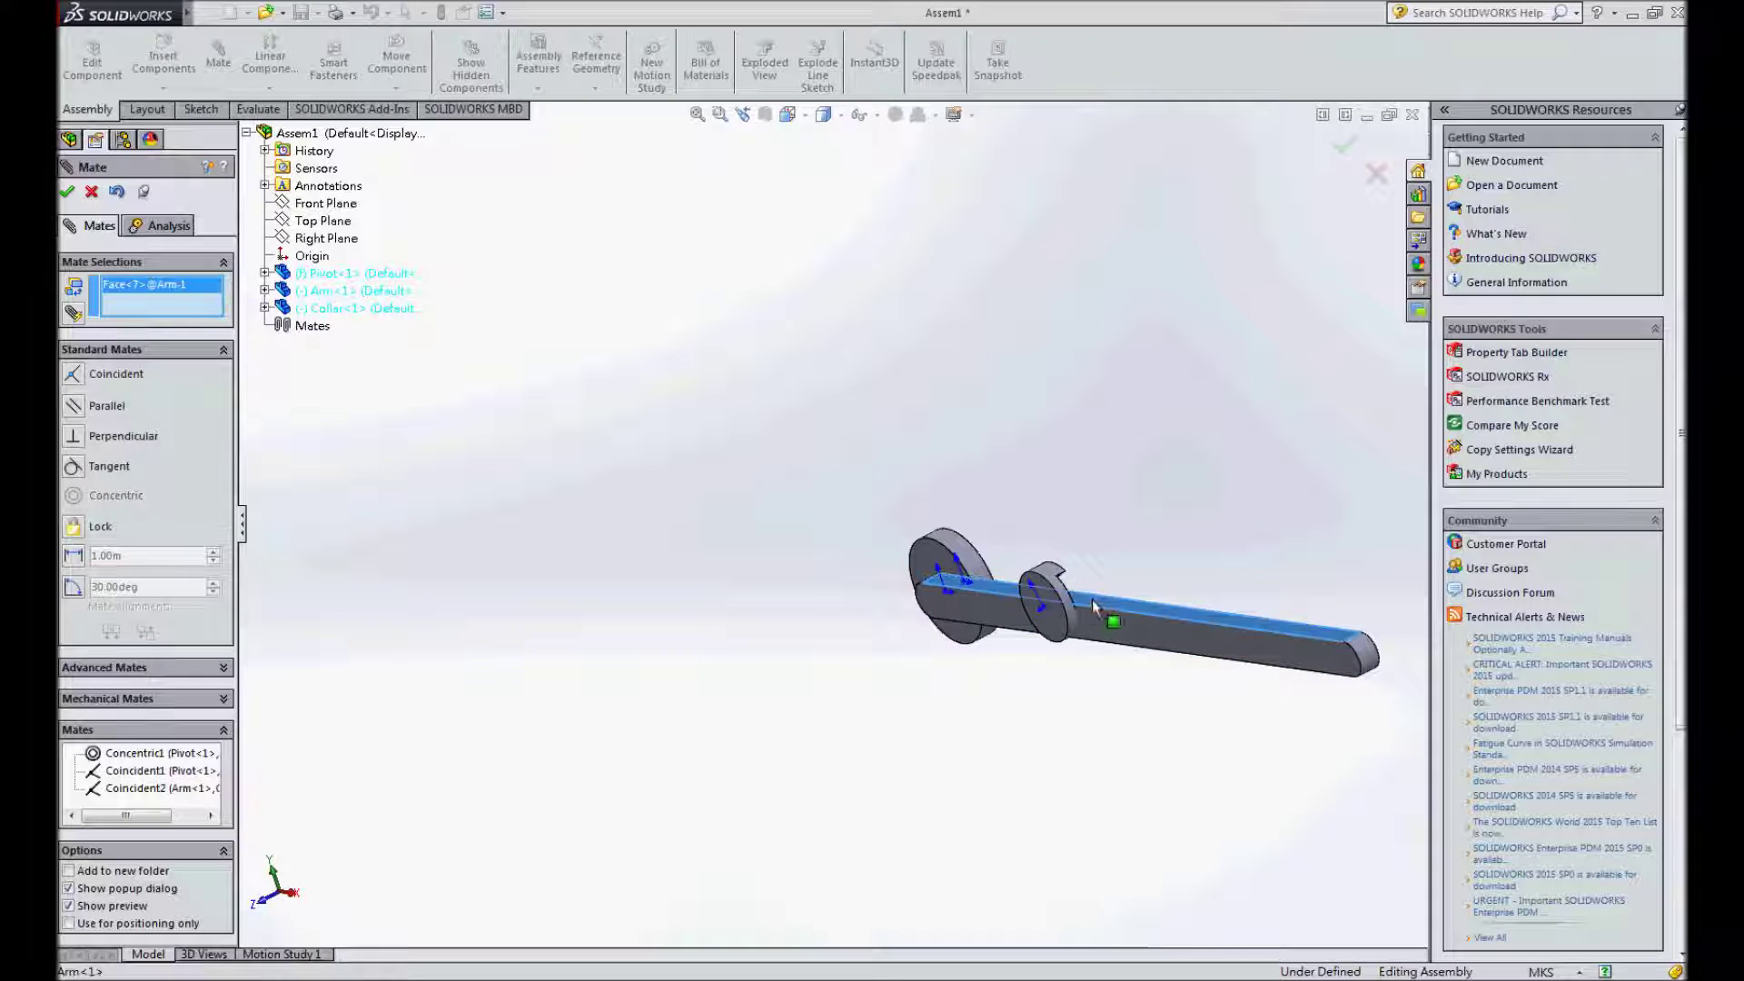
{"action": "scroll", "coordinate": [1253, 601], "scroll_direction": "down", "scroll_amount": 4}
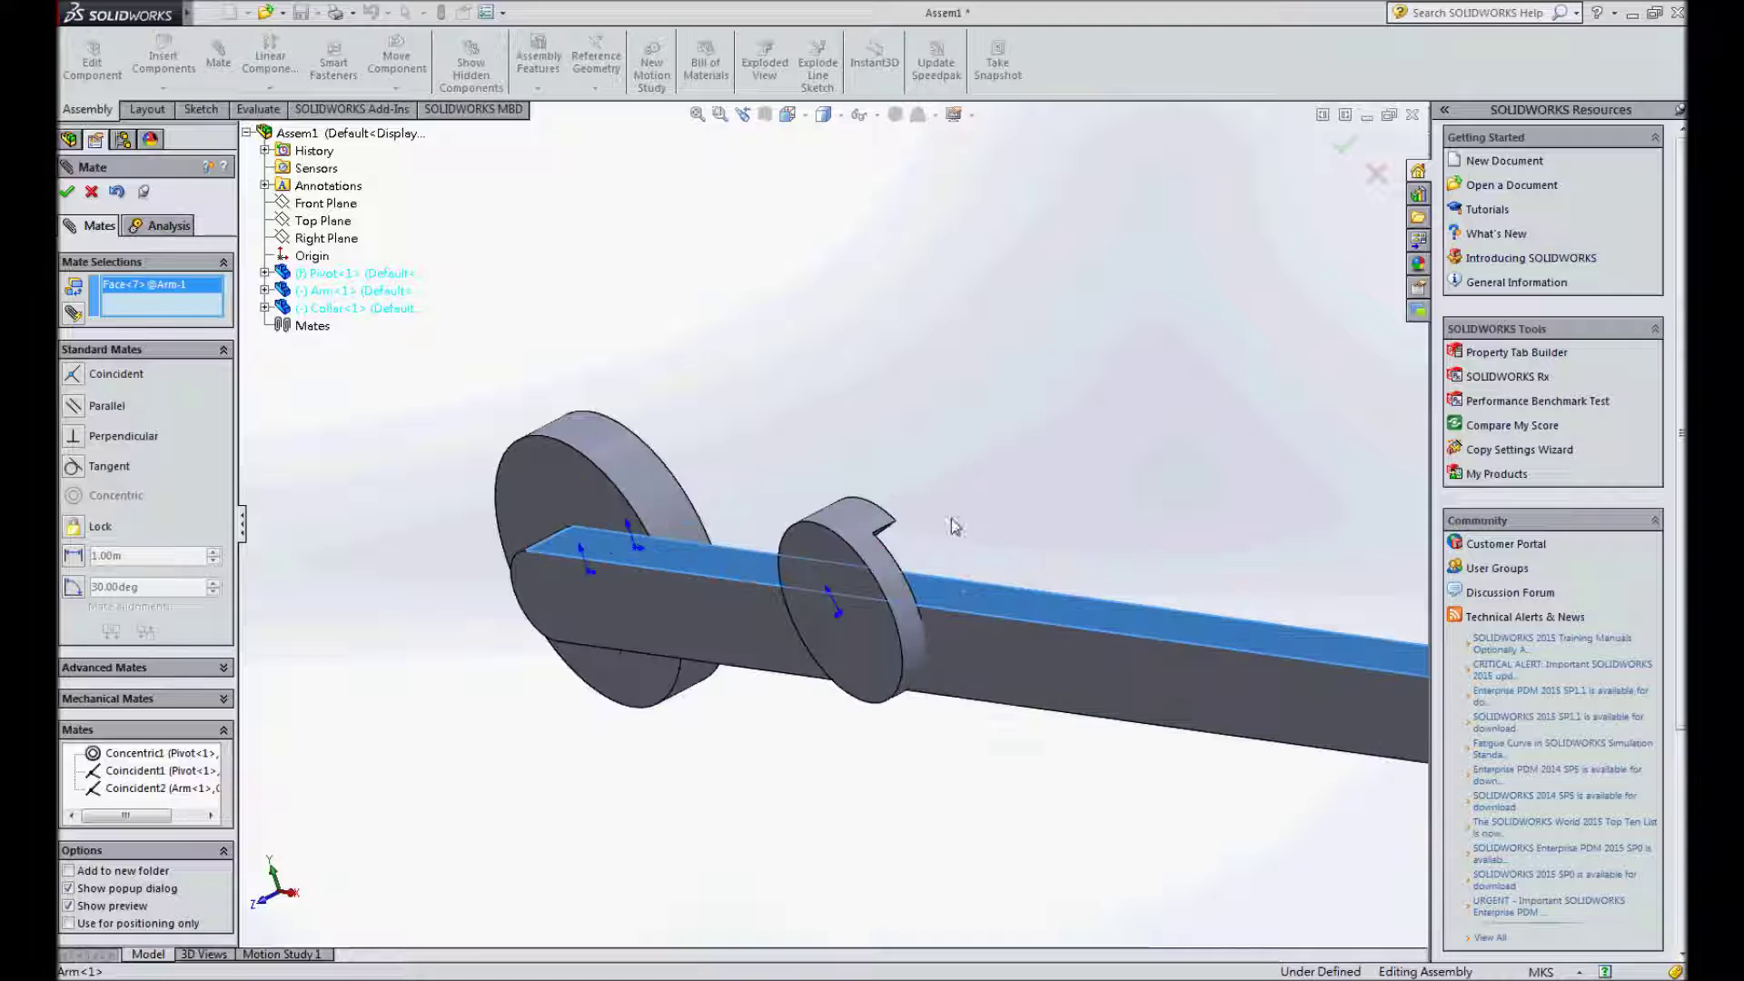
{"action": "middle_click_drag", "start_coordinate": [1043, 517], "coordinate": [950, 502]}
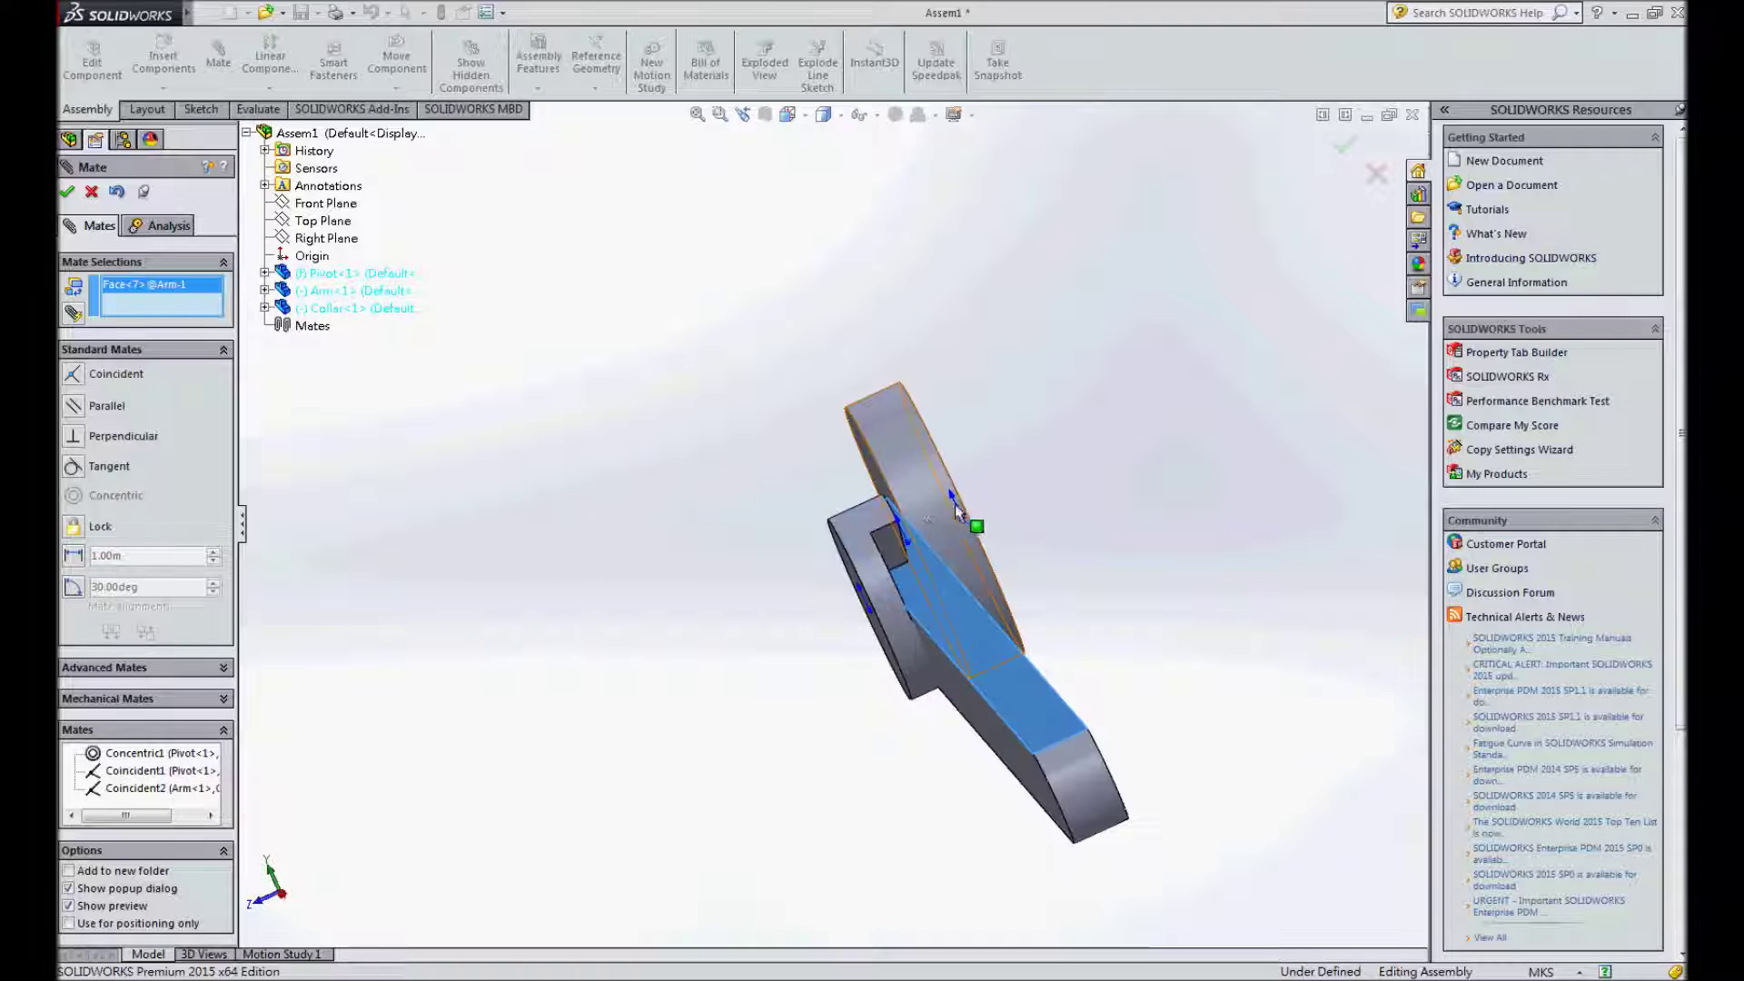
{"action": "left_click", "coordinate": [895, 554]}
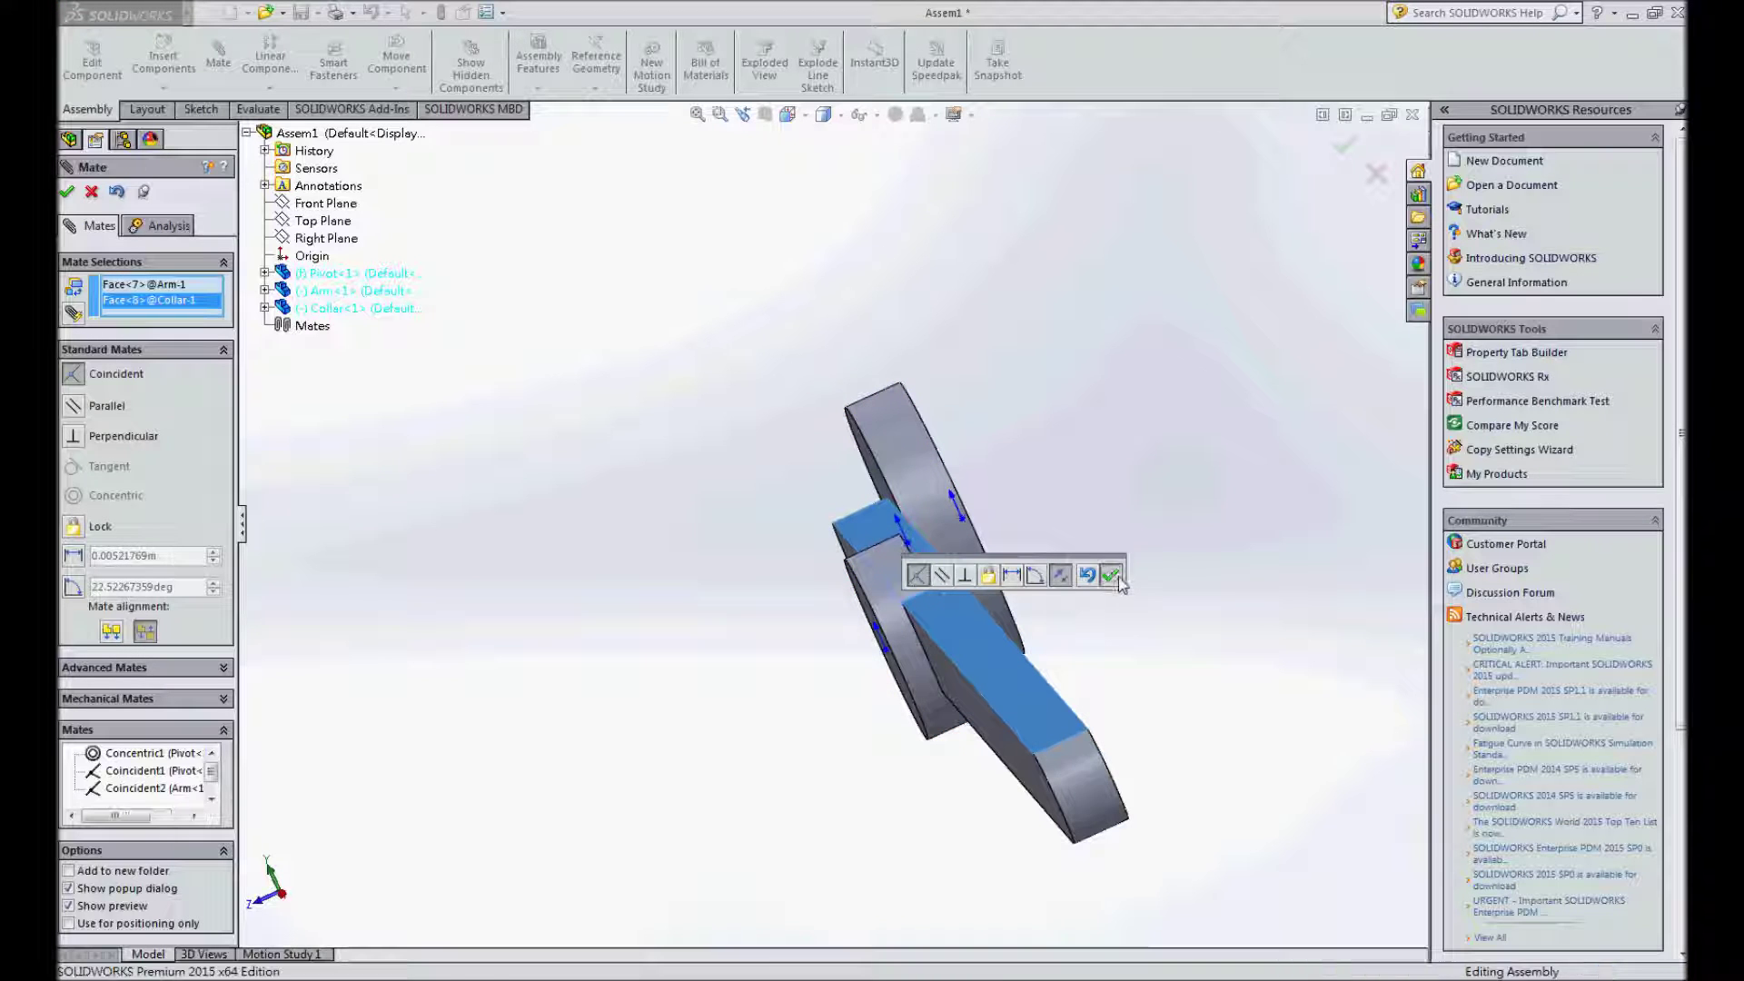
{"action": "left_click", "coordinate": [1110, 574]}
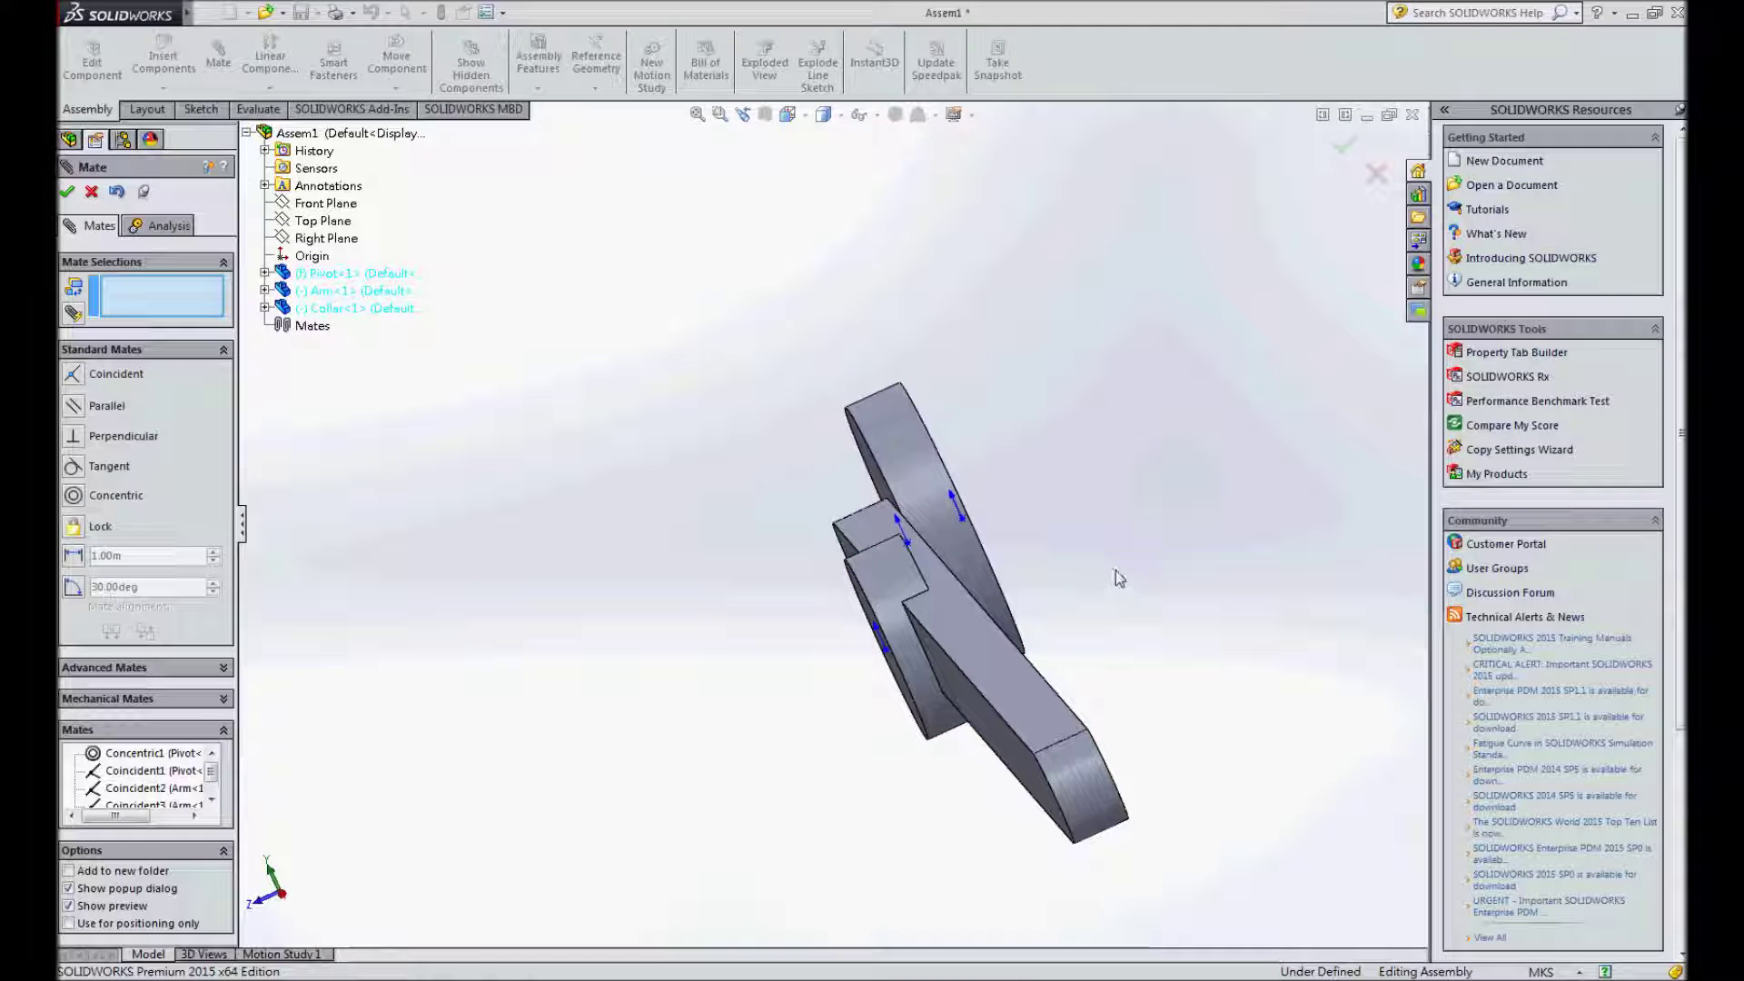
- Show the assembly in isometric view and move the Collar slightly to swing the Arm about the Pivot
{"action": "left_click", "coordinate": [787, 115]}
{"action": "left_click", "coordinate": [886, 163]}
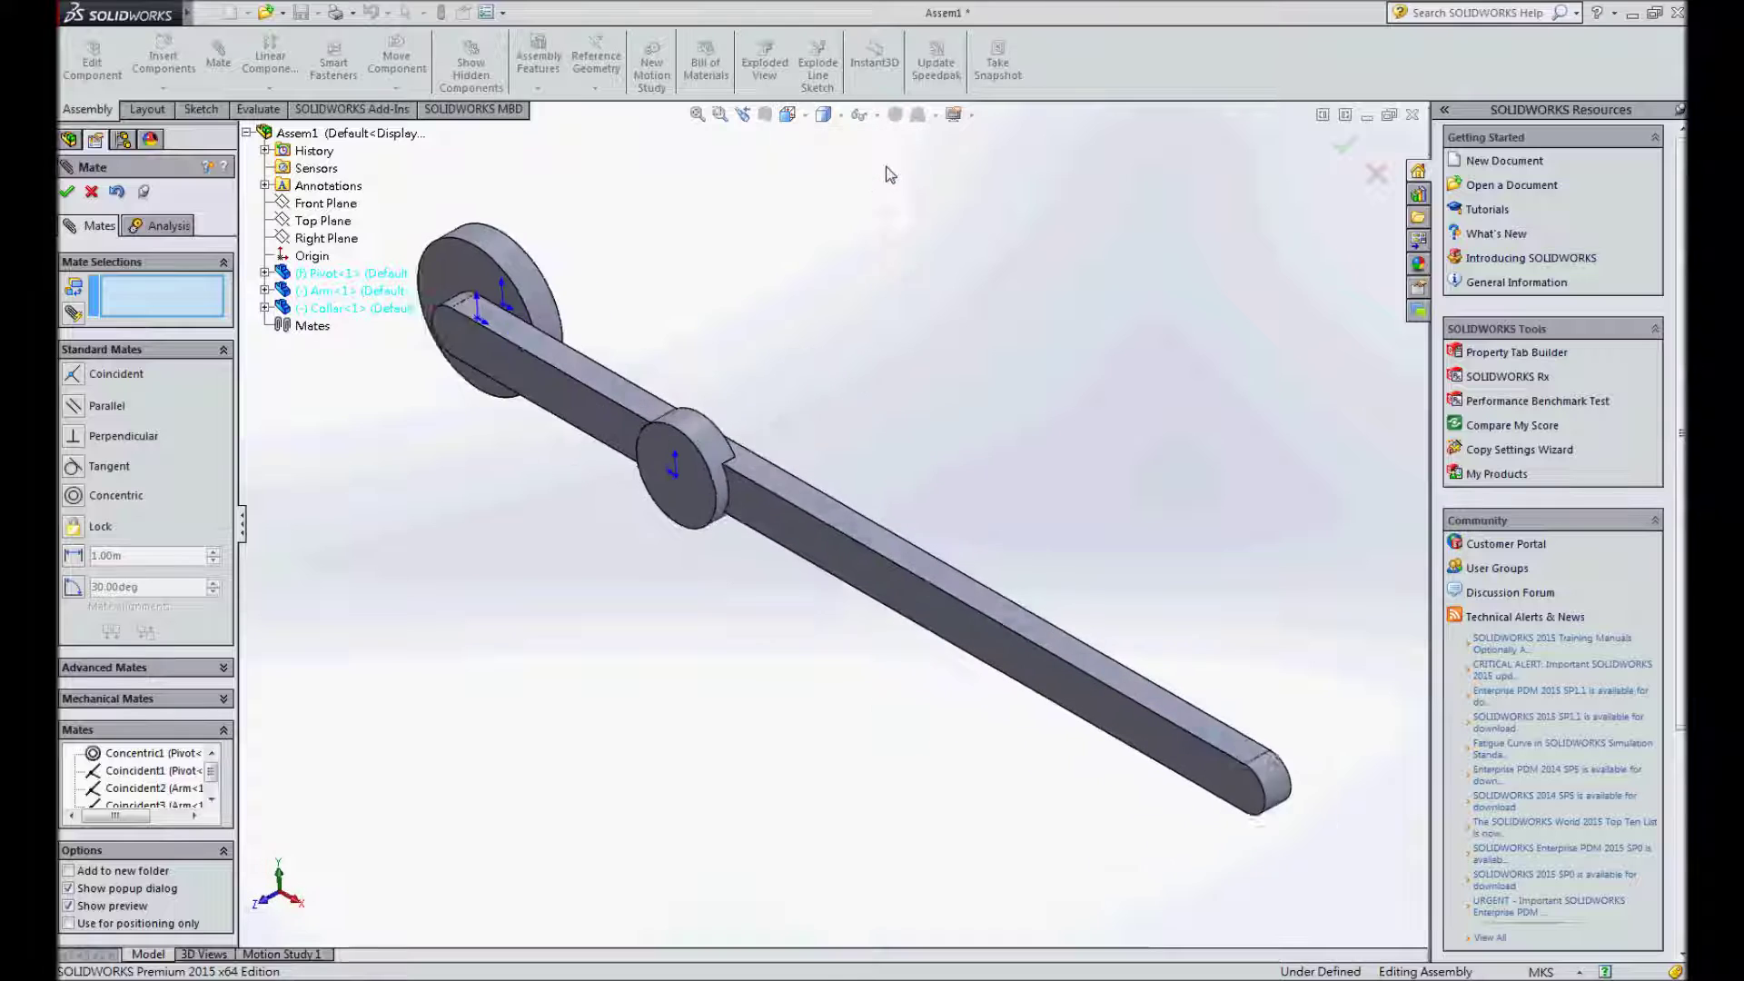
{"action": "mouse_move", "coordinate": [679, 499]}
{"action": "left_mouse_down"}
{"action": "mouse_move", "coordinate": [880, 577]}
{"action": "mouse_move", "coordinate": [678, 485]}
{"action": "left_mouse_up"}
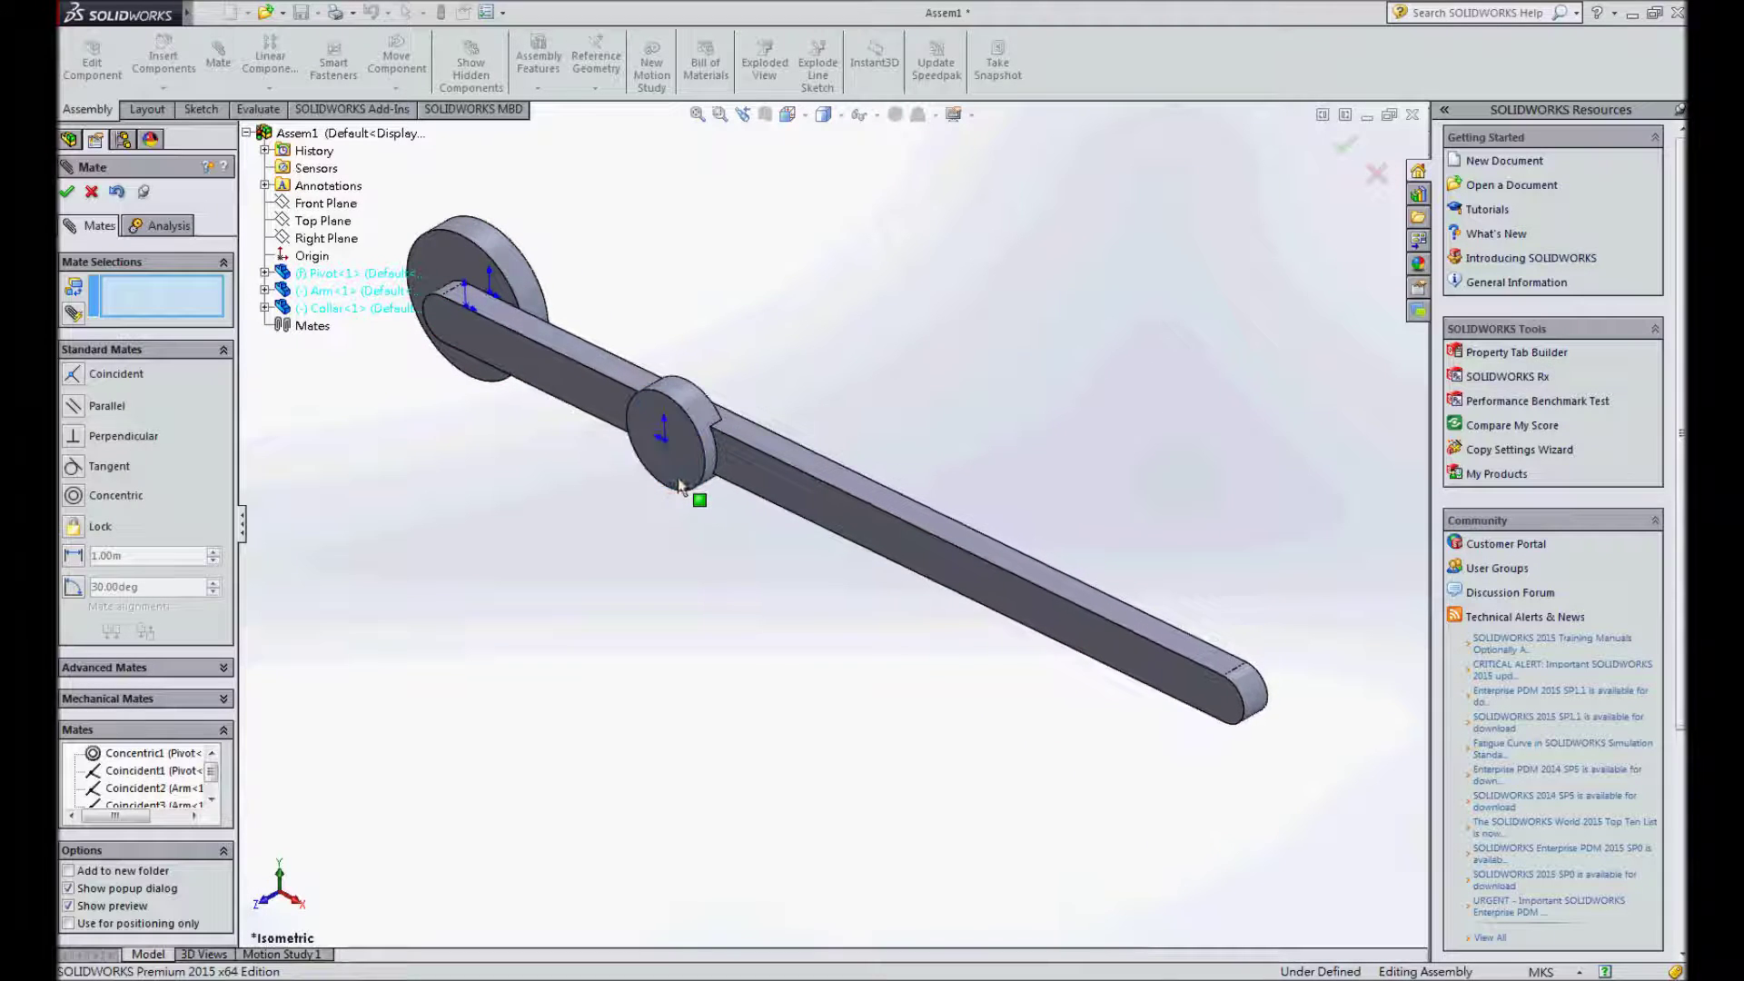
- Hide the origins in the view and close the Mate command
{"action": "left_click", "coordinate": [840, 115]}
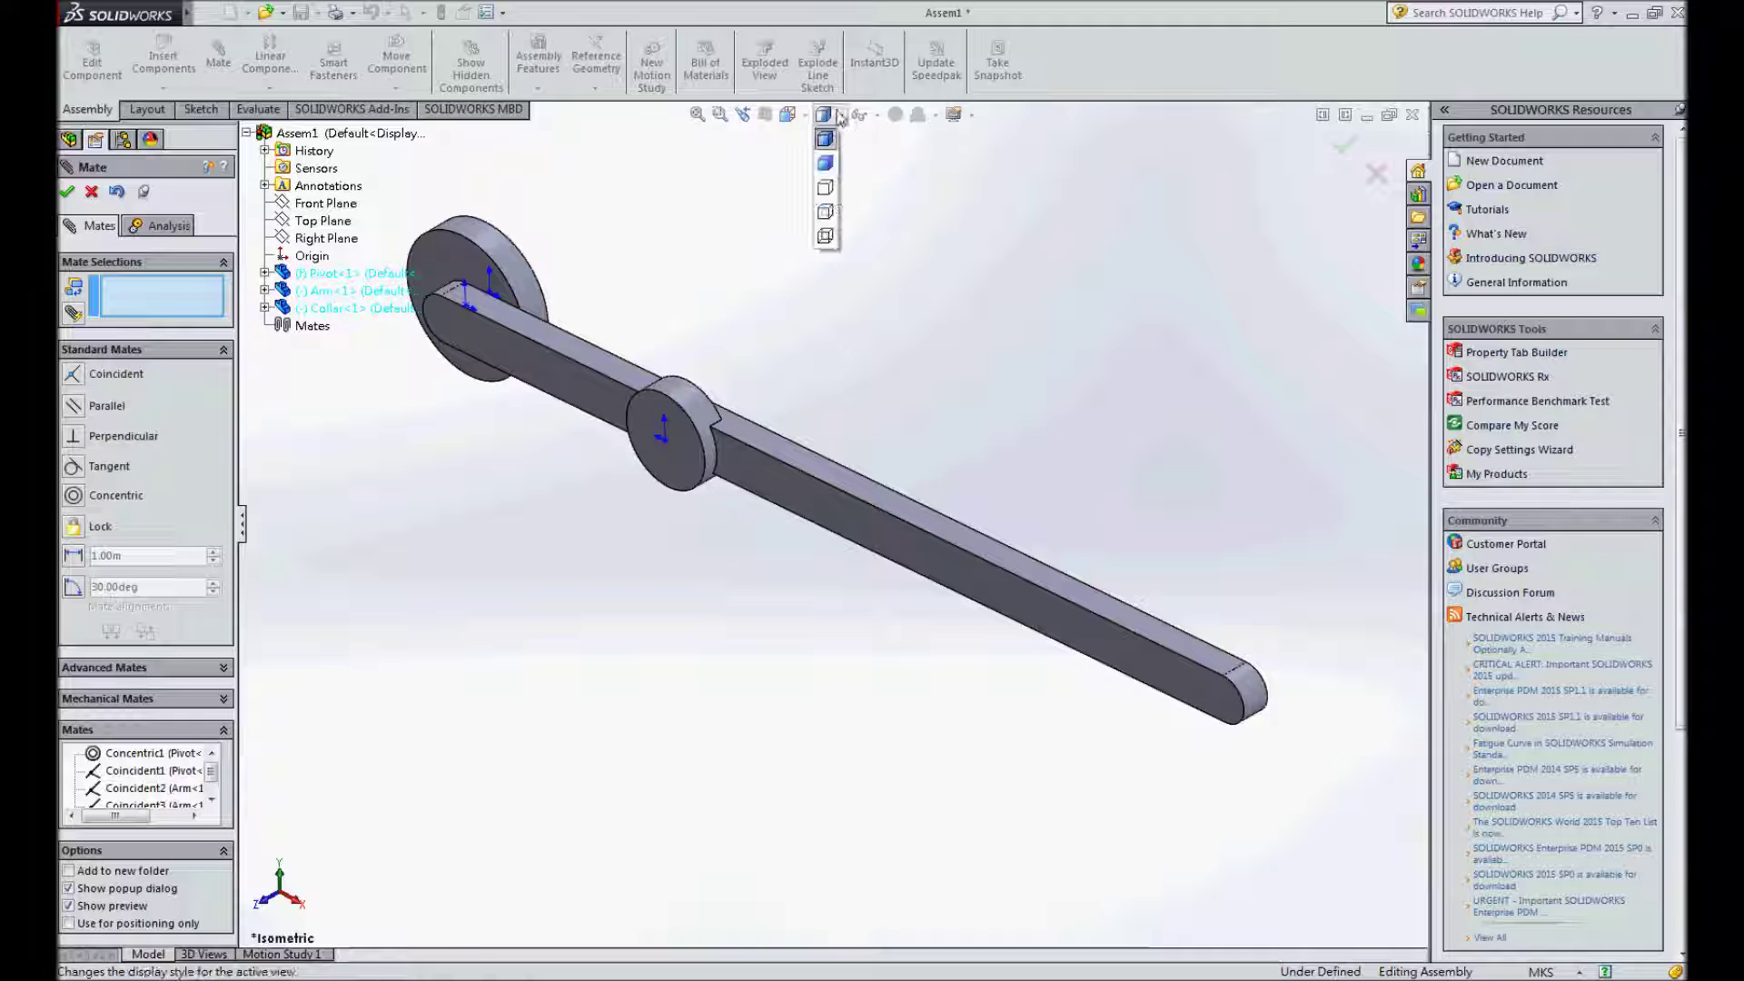
{"action": "left_click", "coordinate": [766, 227]}
{"action": "key", "text": "Escape"}
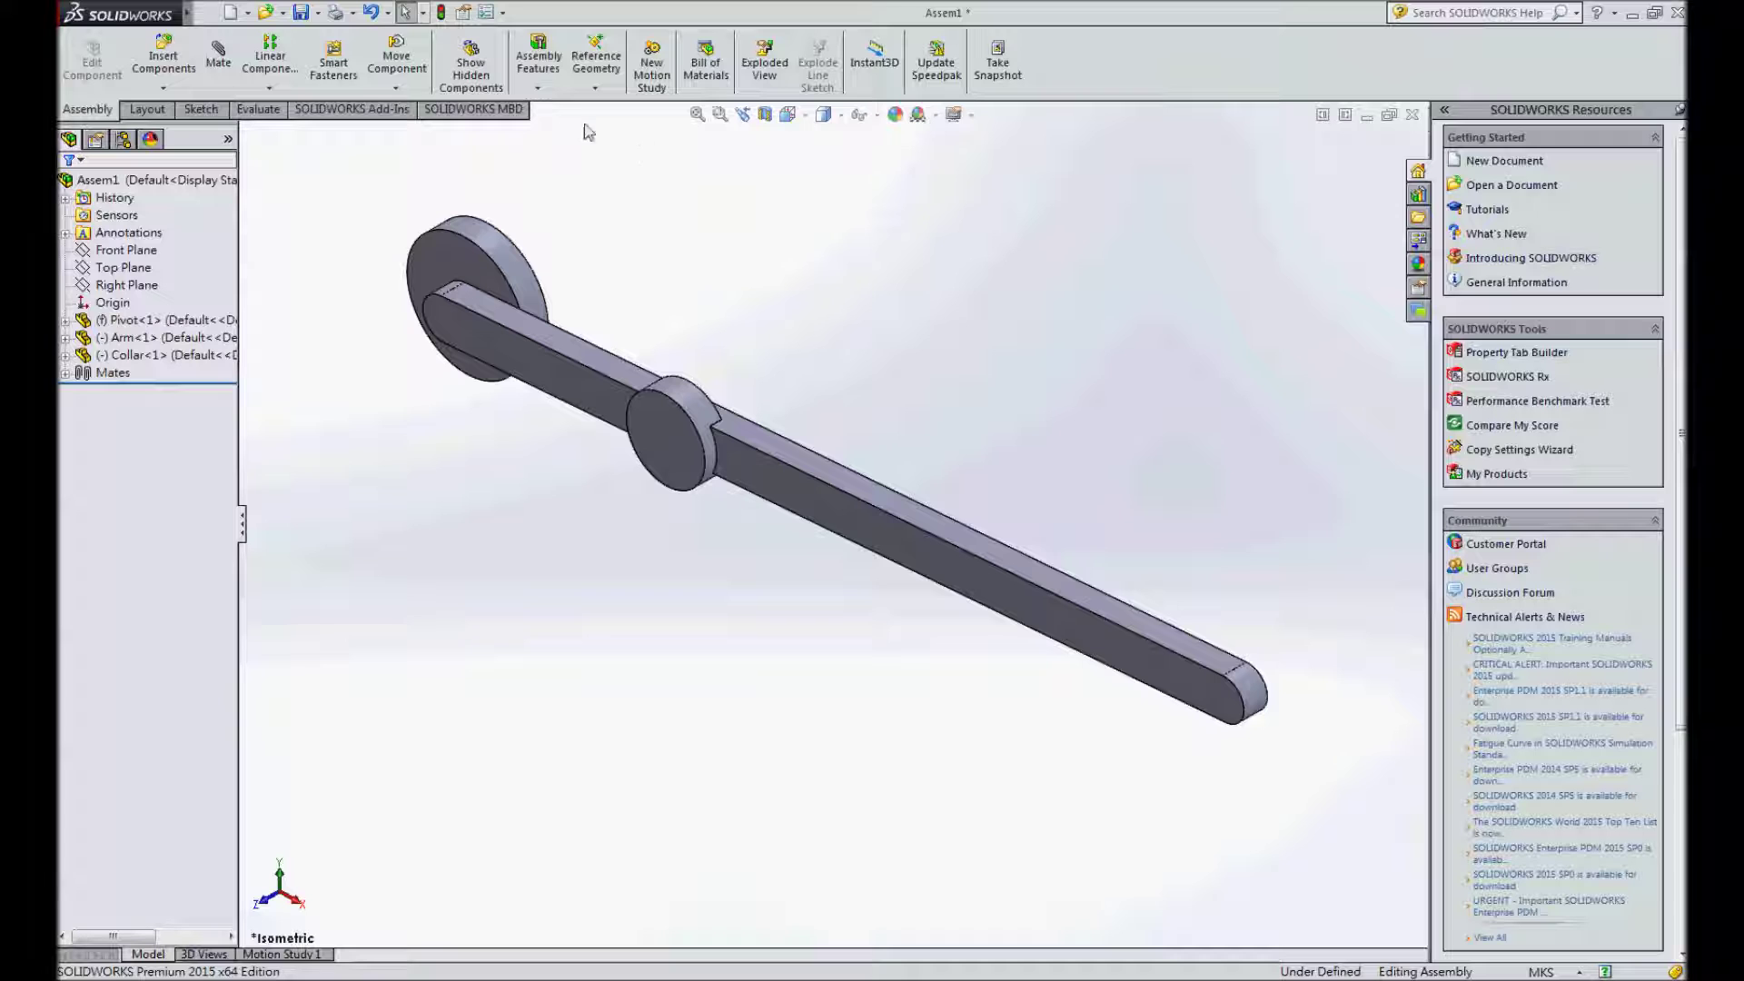
- Rebuild and save the assembly as Collar-On-Arm in the 動力學 folder, replacing the existing file of that name
{"action": "left_click", "coordinate": [304, 15]}
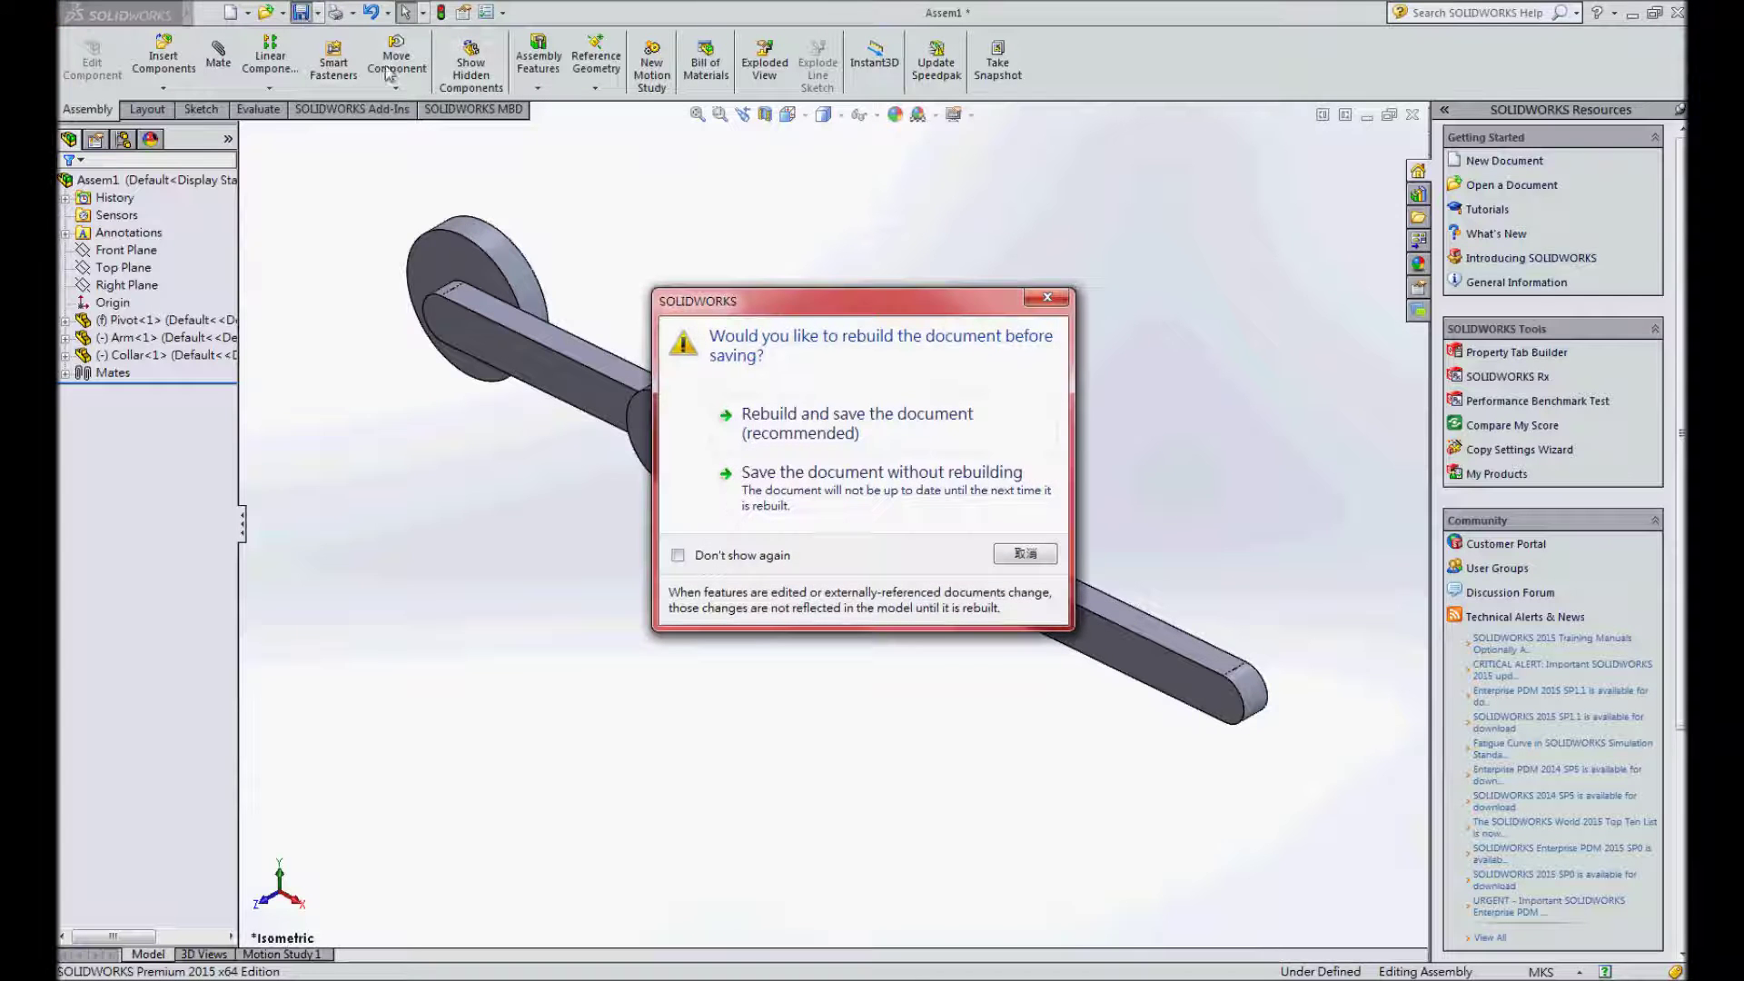
{"action": "left_click", "coordinate": [785, 427]}
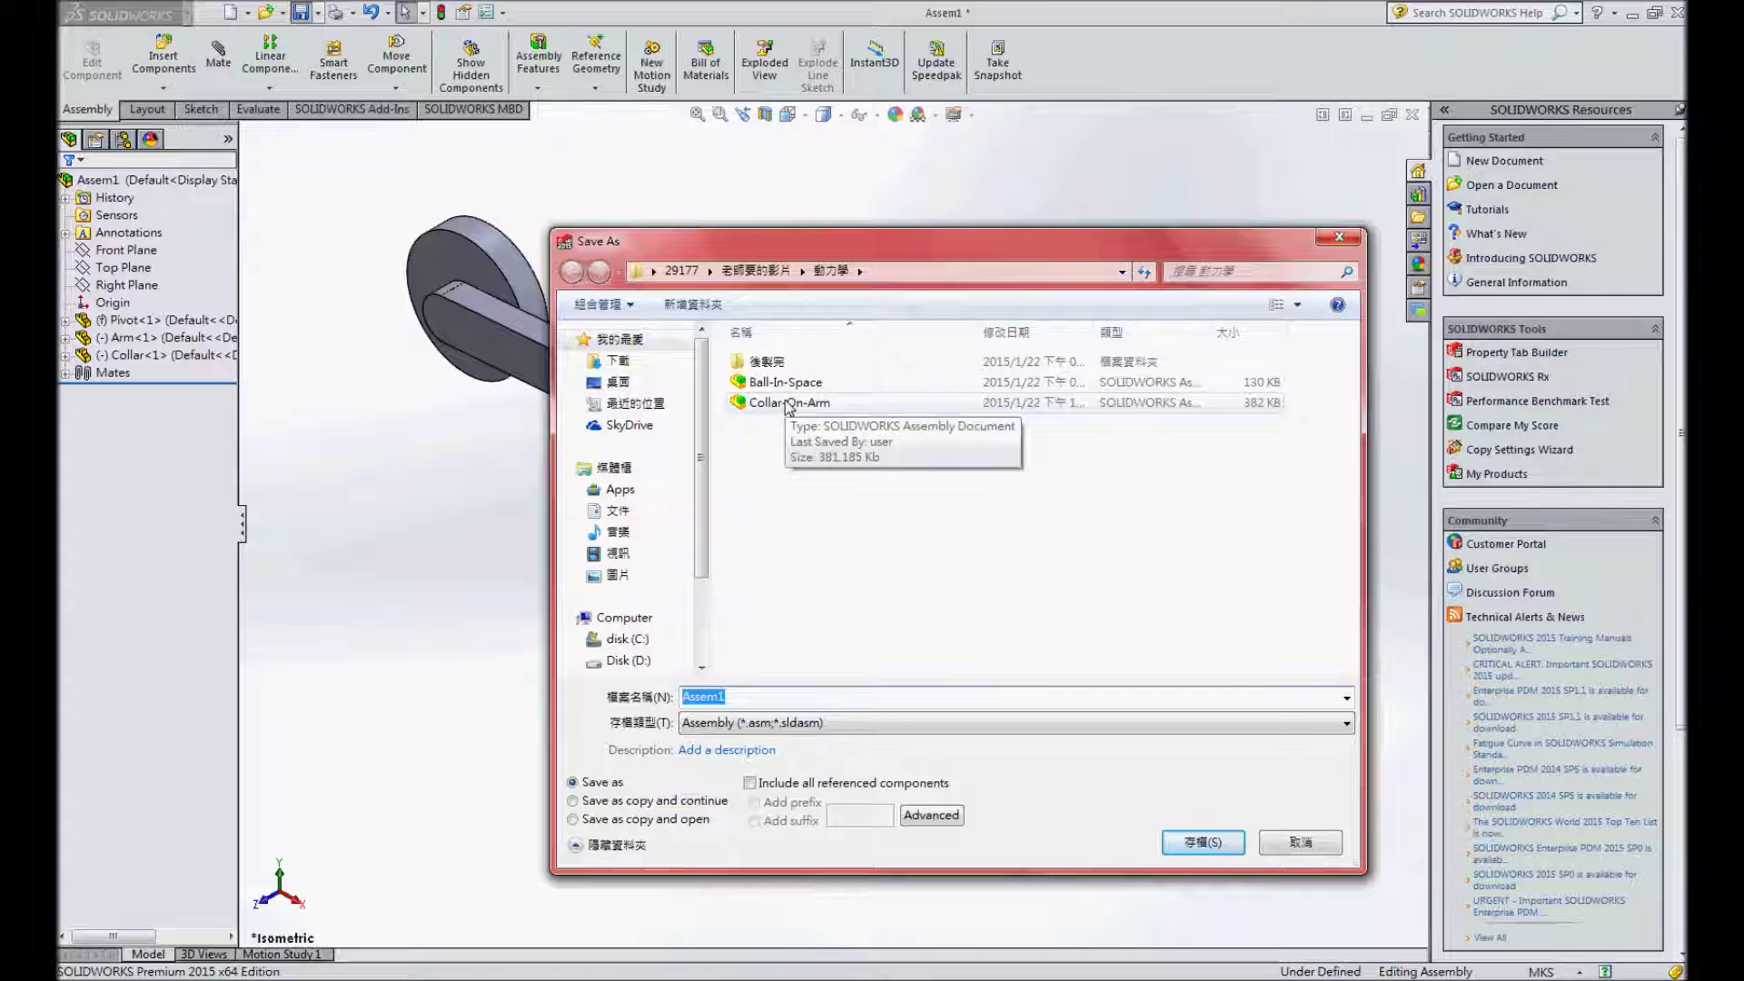
{"action": "left_click", "coordinate": [788, 405]}
{"action": "left_click", "coordinate": [1192, 845]}
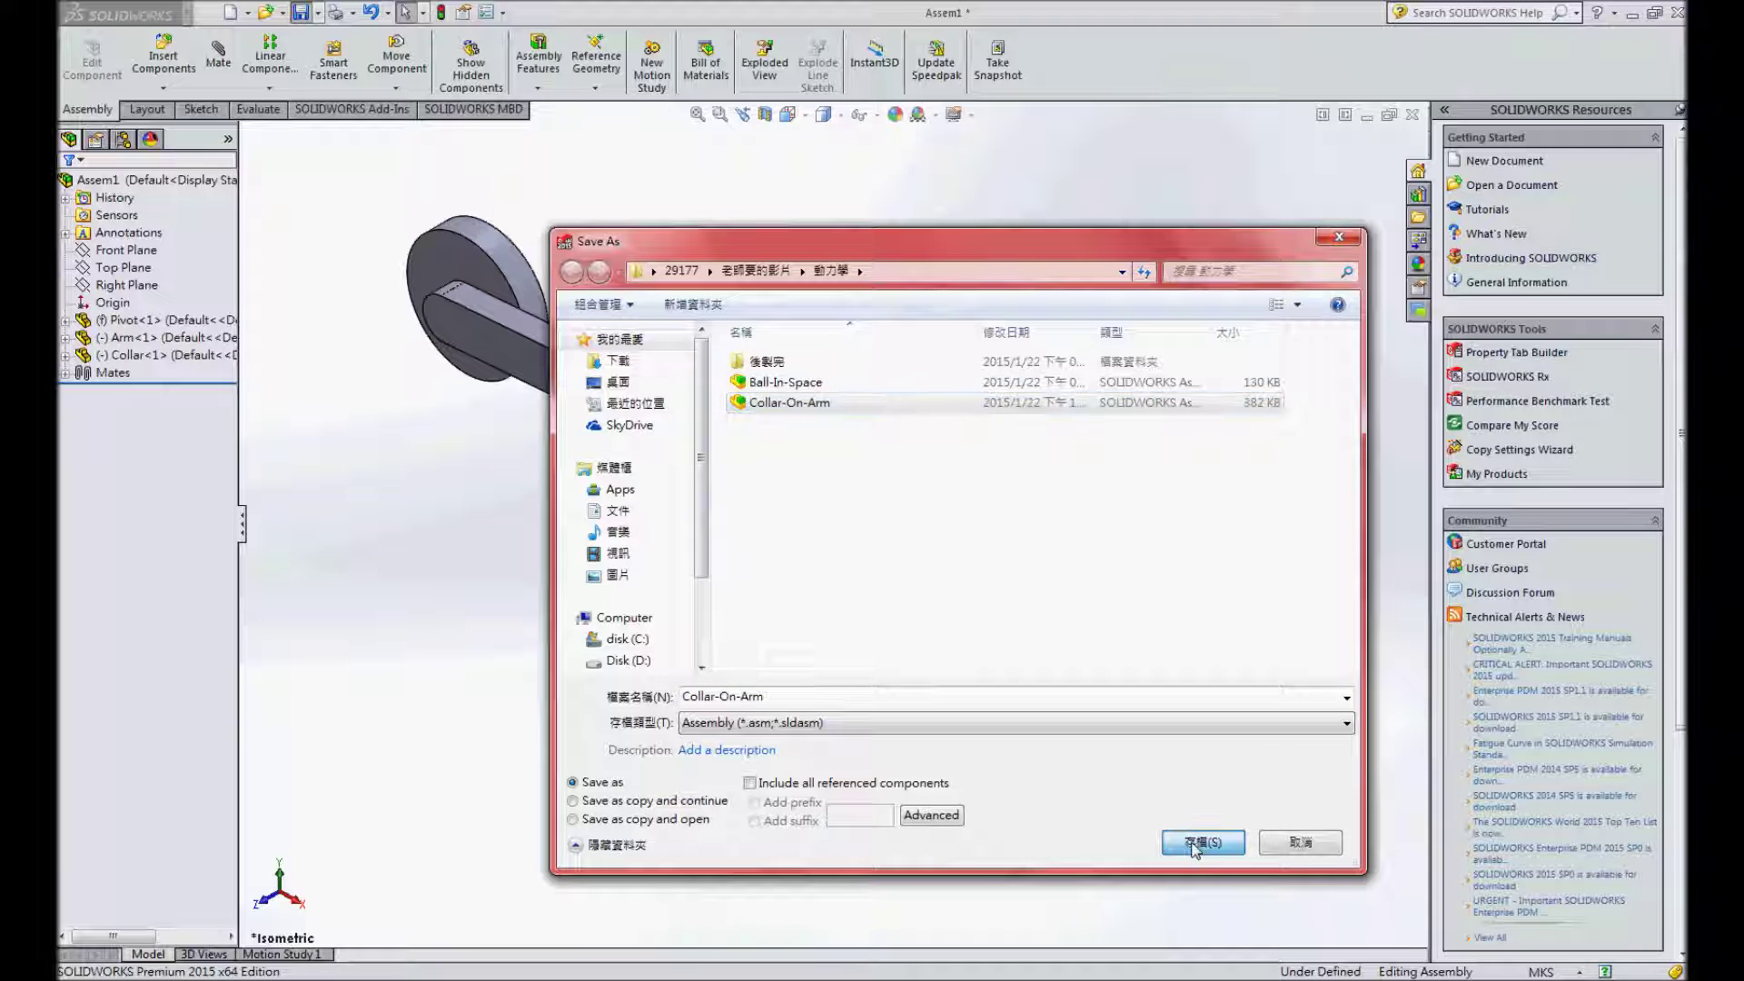
{"action": "left_click", "coordinate": [918, 500]}
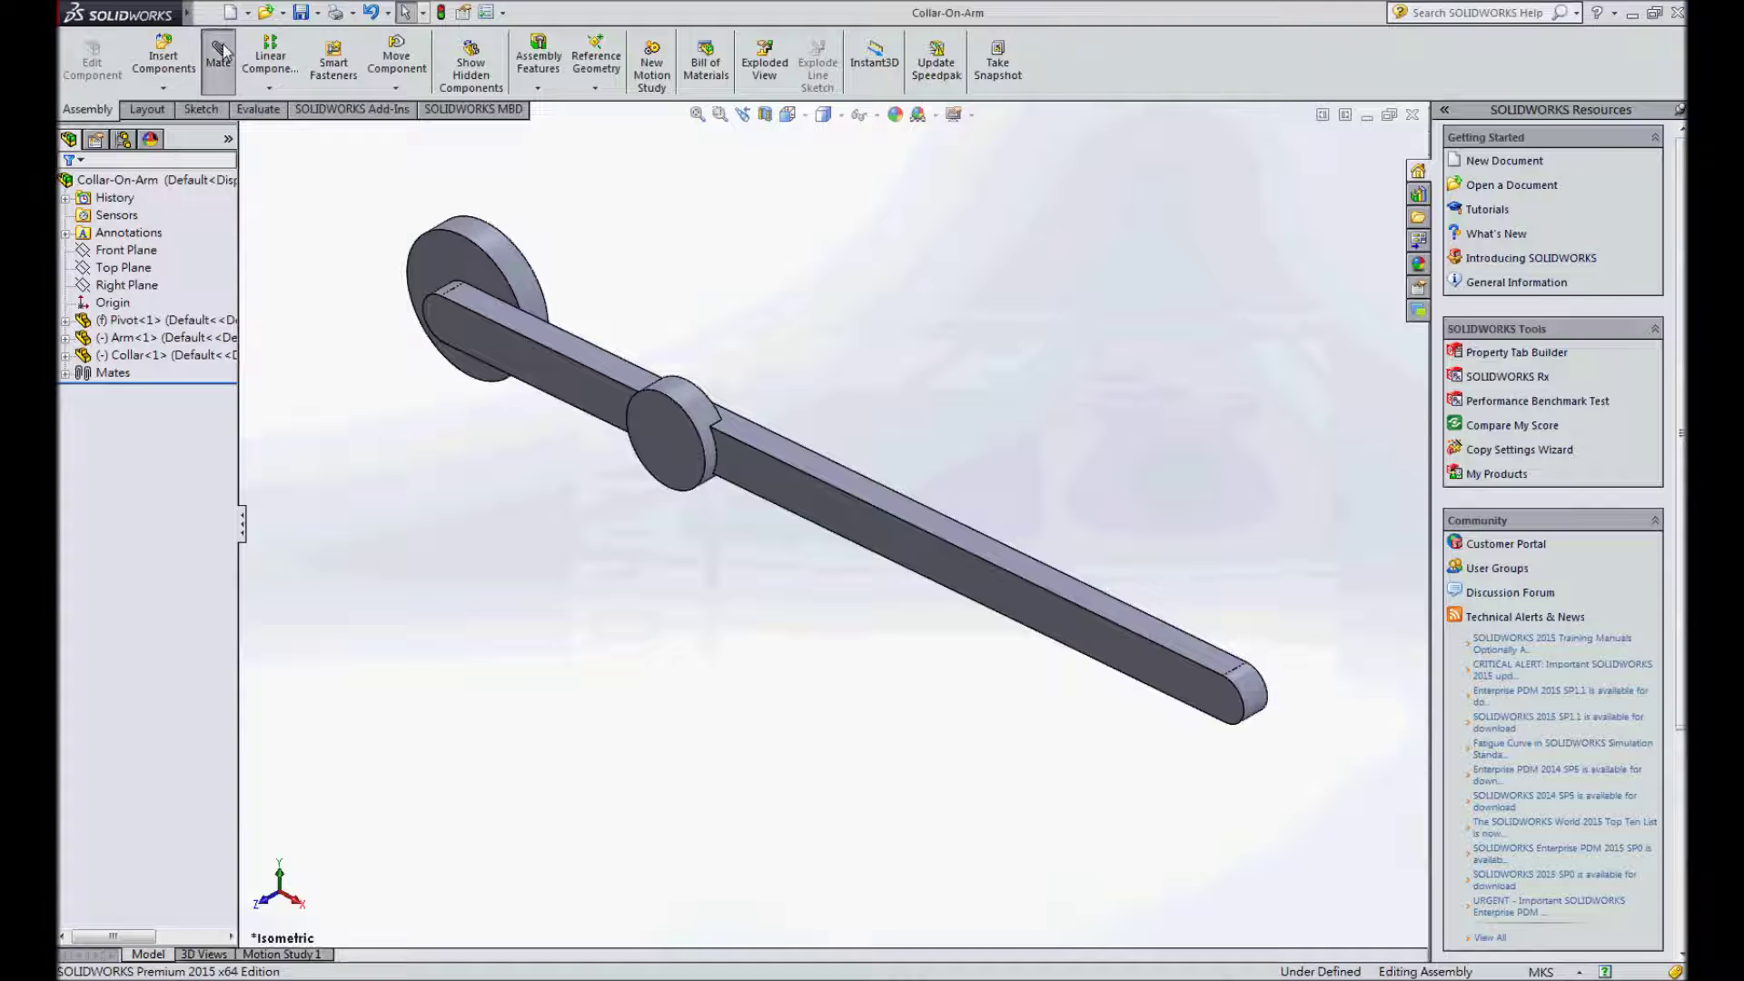
- Add a parallel mate between the Arm's long upper face and the assembly's Top Plane
{"action": "left_click", "coordinate": [219, 54]}
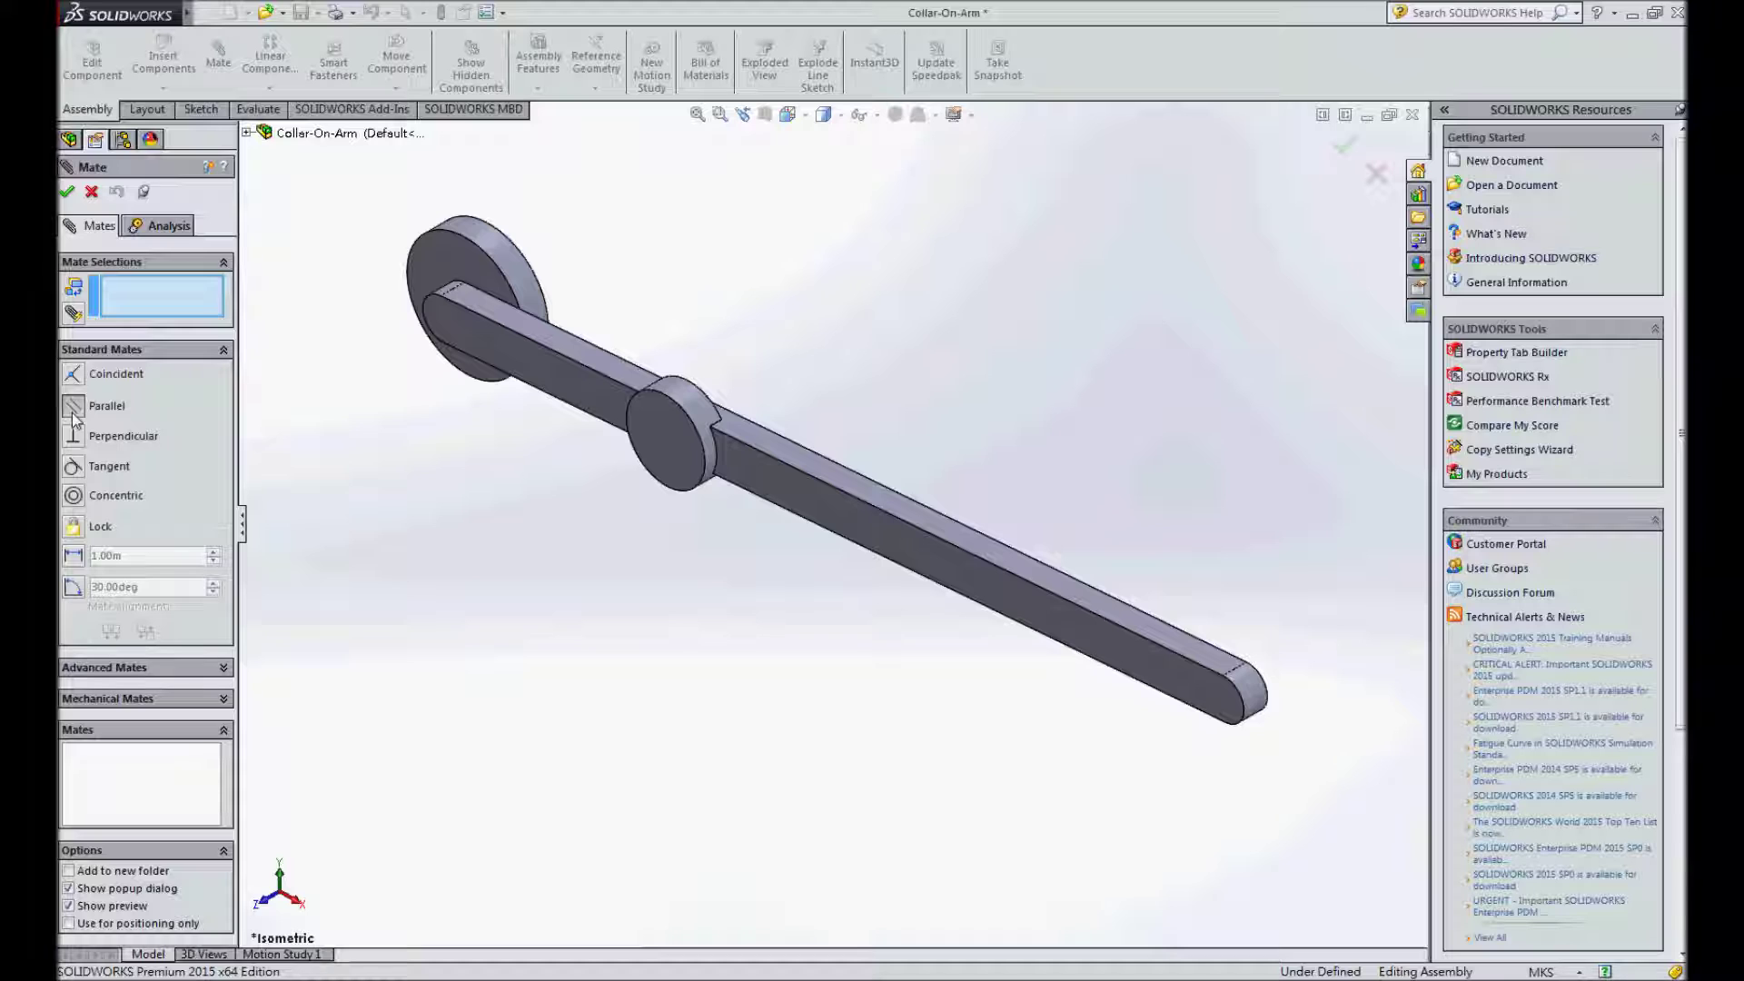
{"action": "left_click", "coordinate": [795, 459]}
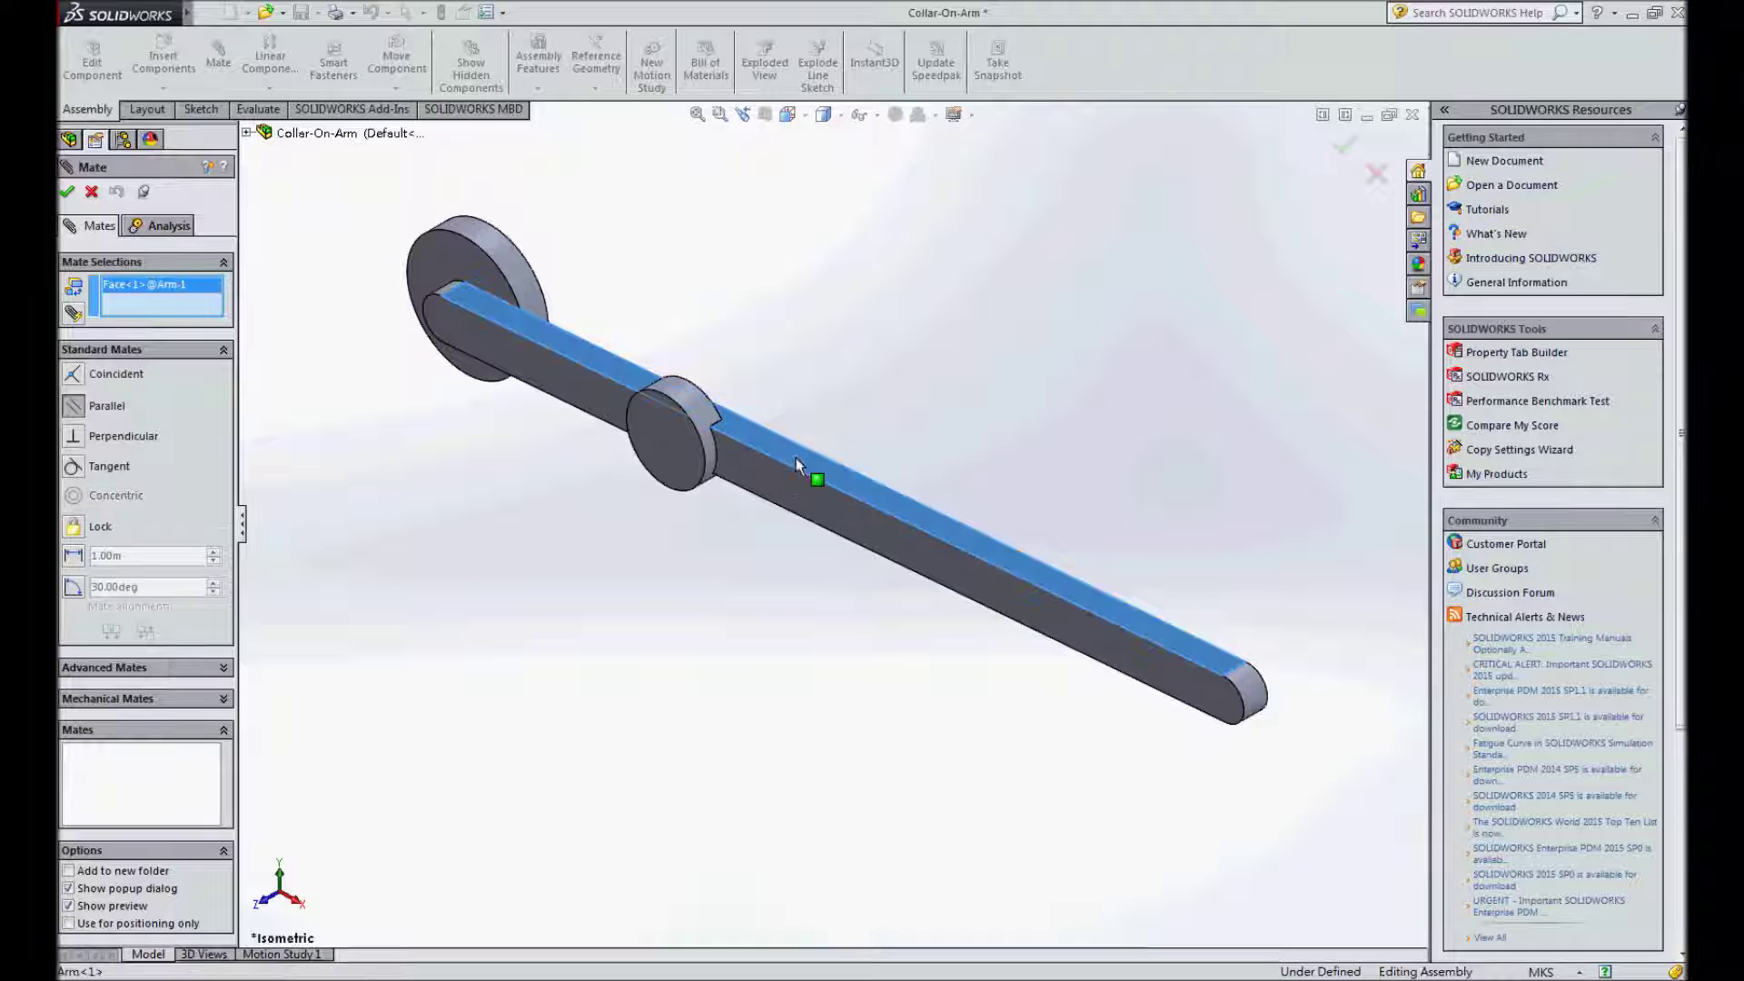
{"action": "left_click", "coordinate": [246, 132]}
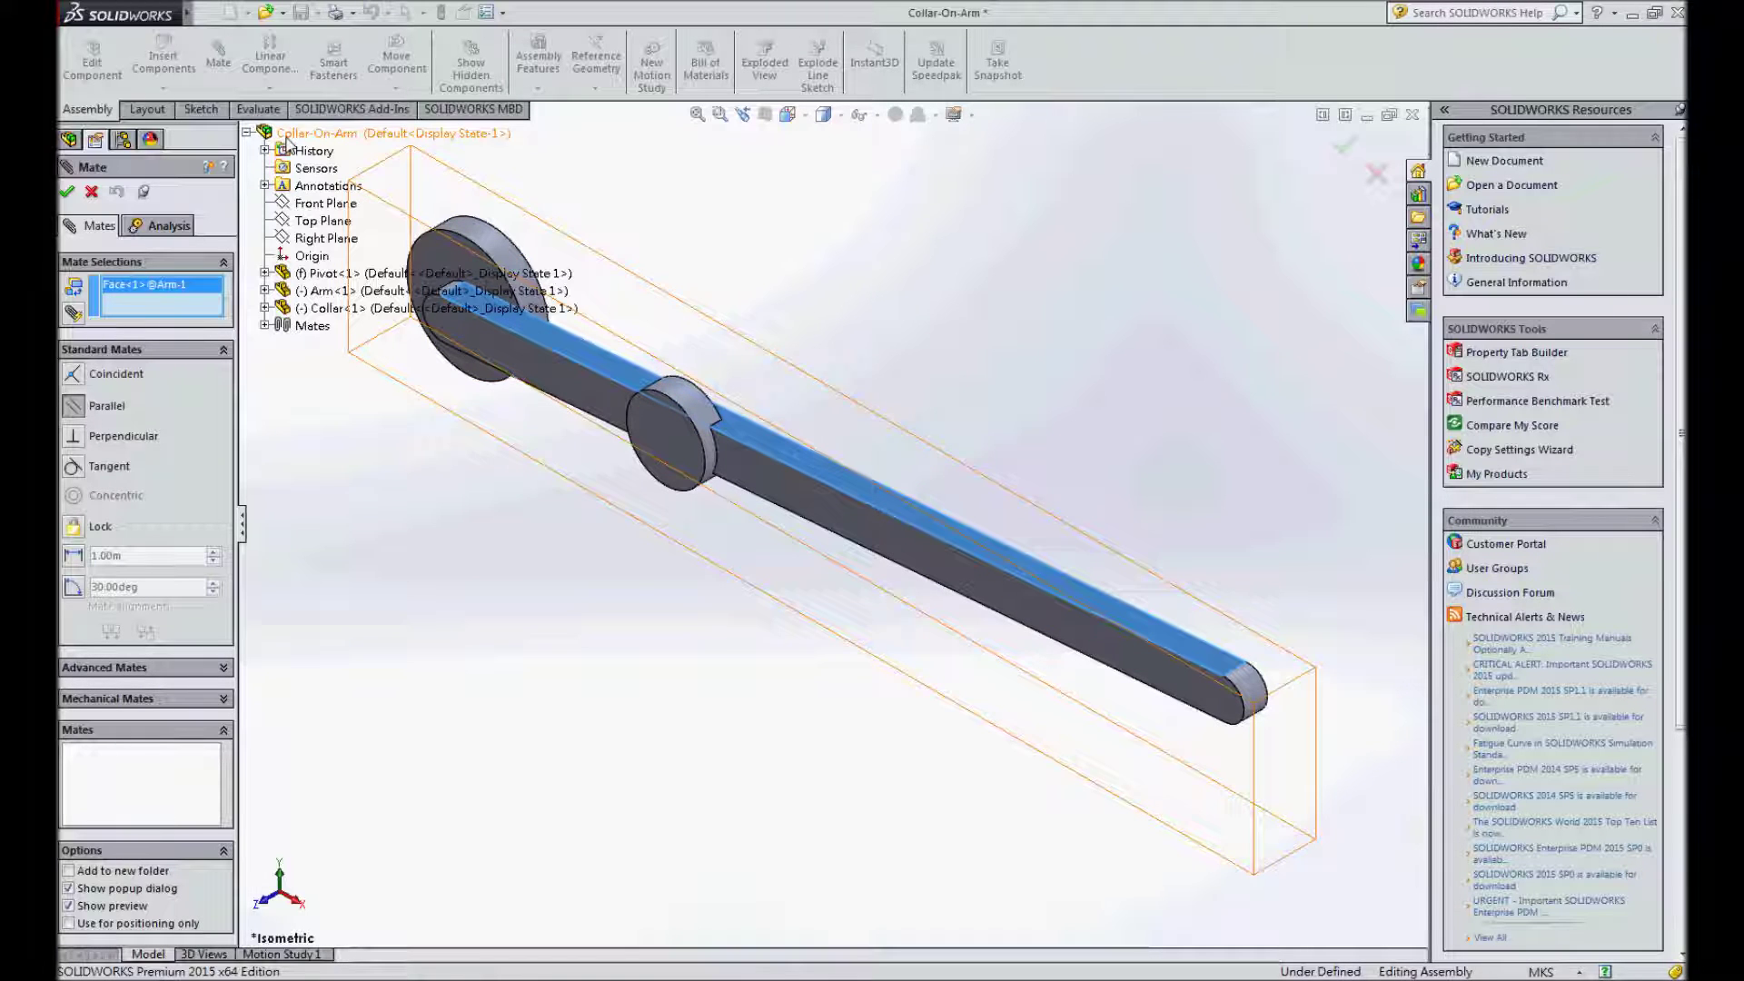
{"action": "left_click", "coordinate": [318, 220]}
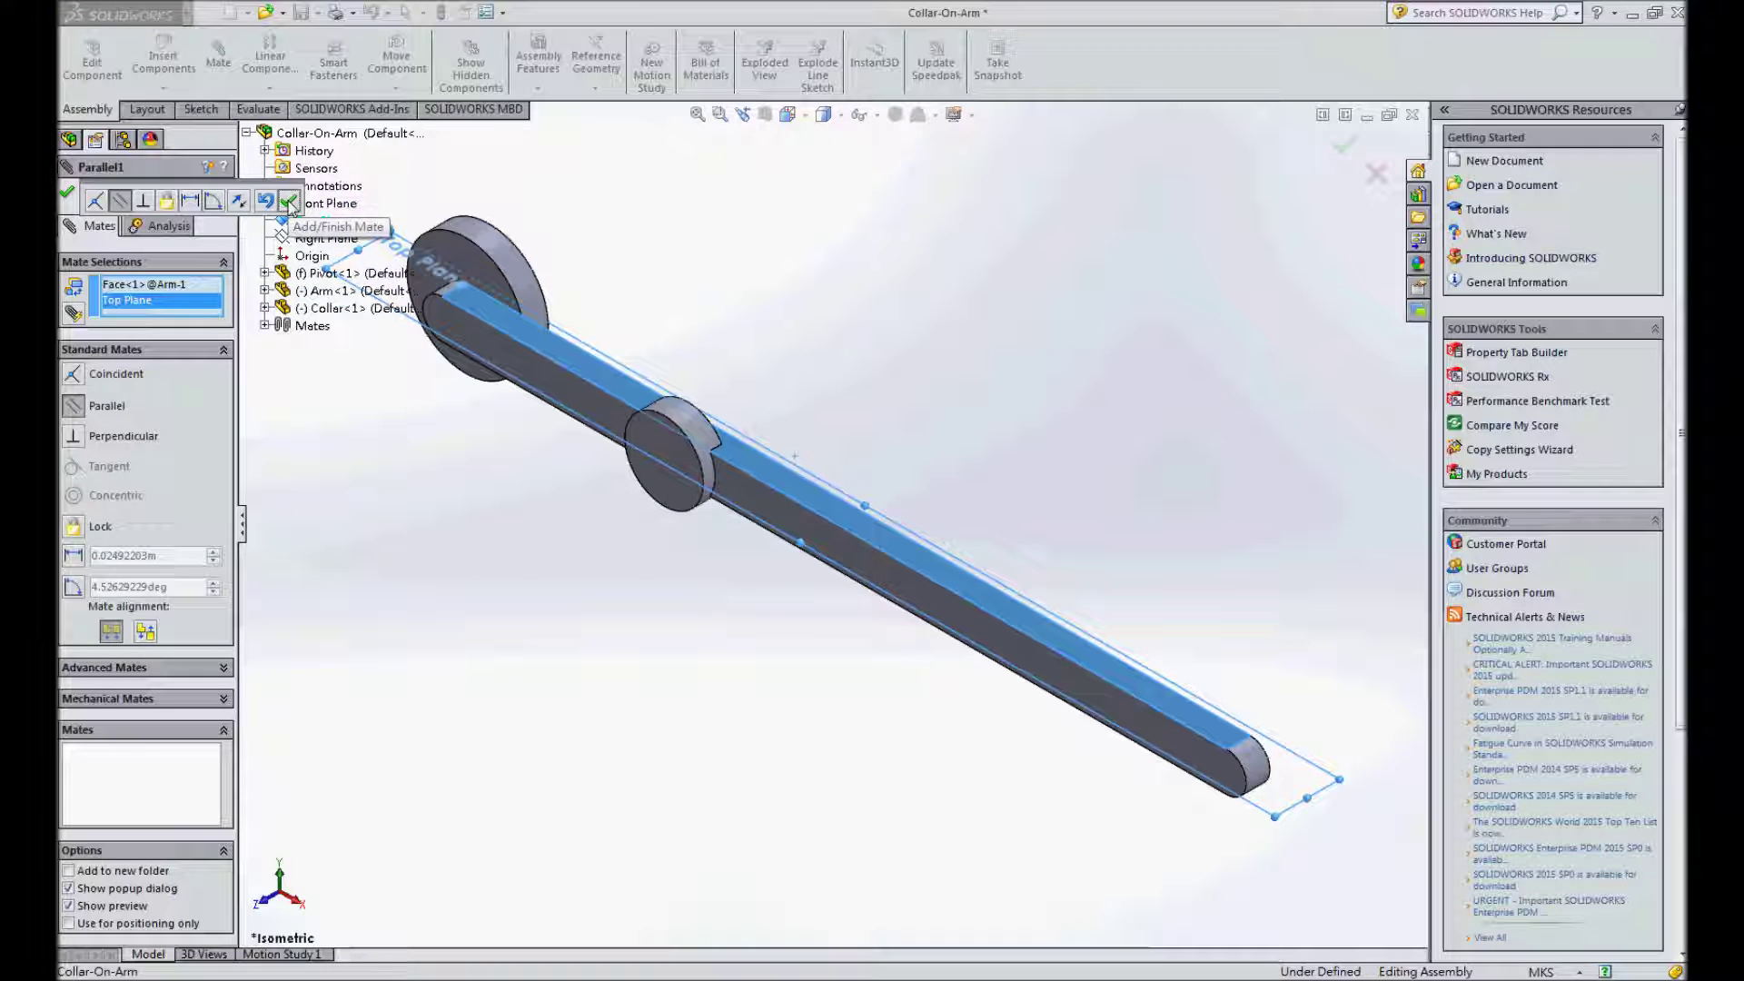
{"action": "left_click", "coordinate": [288, 202]}
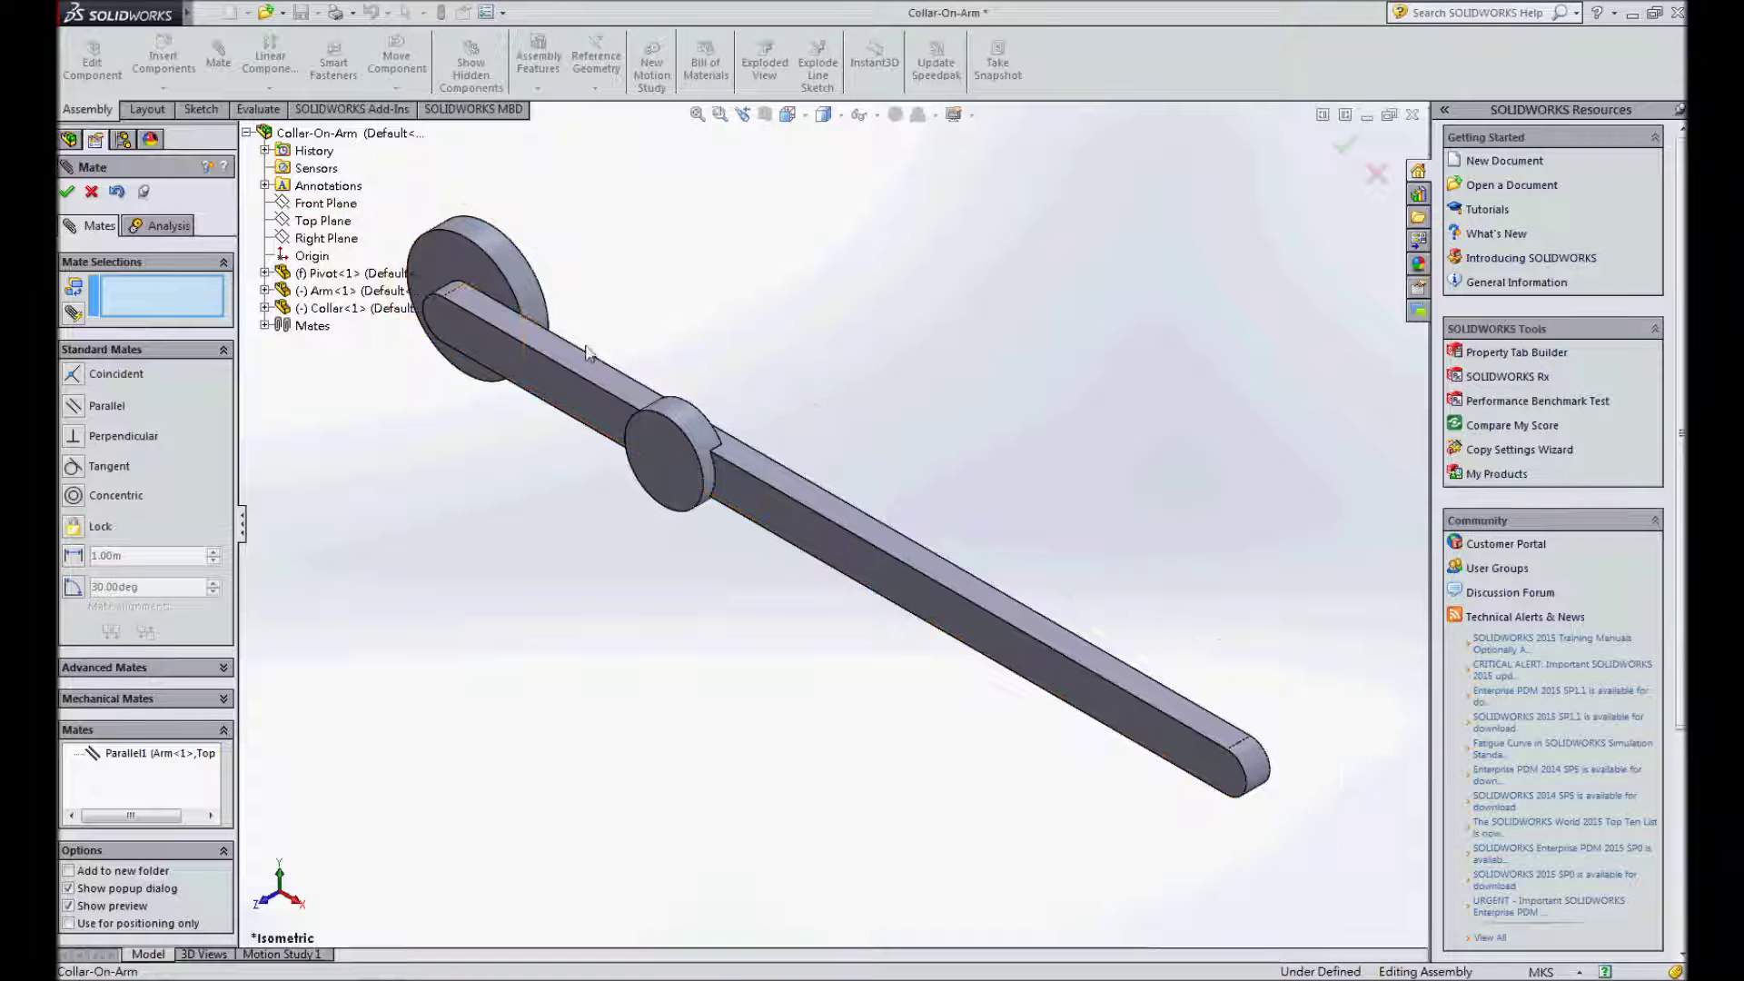
- Add a concentric mate between the Collar's outer cylindrical face and the Pivot's outer cylindrical face, and finish mating
{"action": "left_click", "coordinate": [672, 415]}
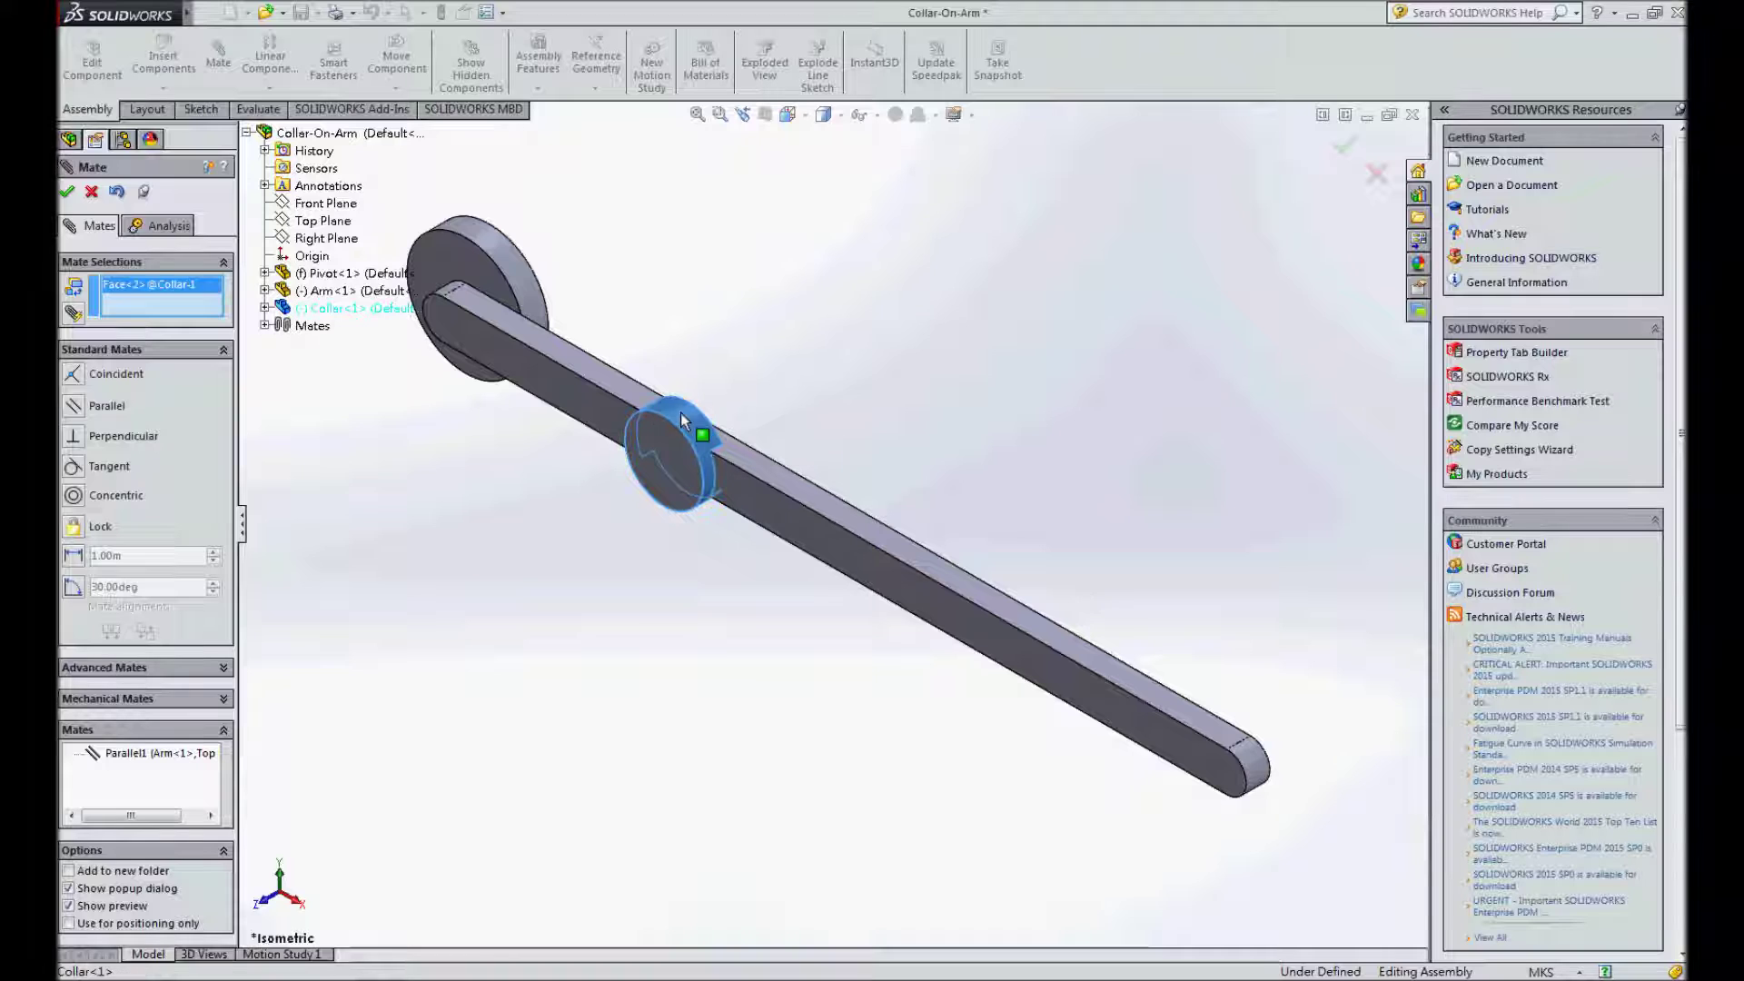
{"action": "left_click", "coordinate": [531, 298]}
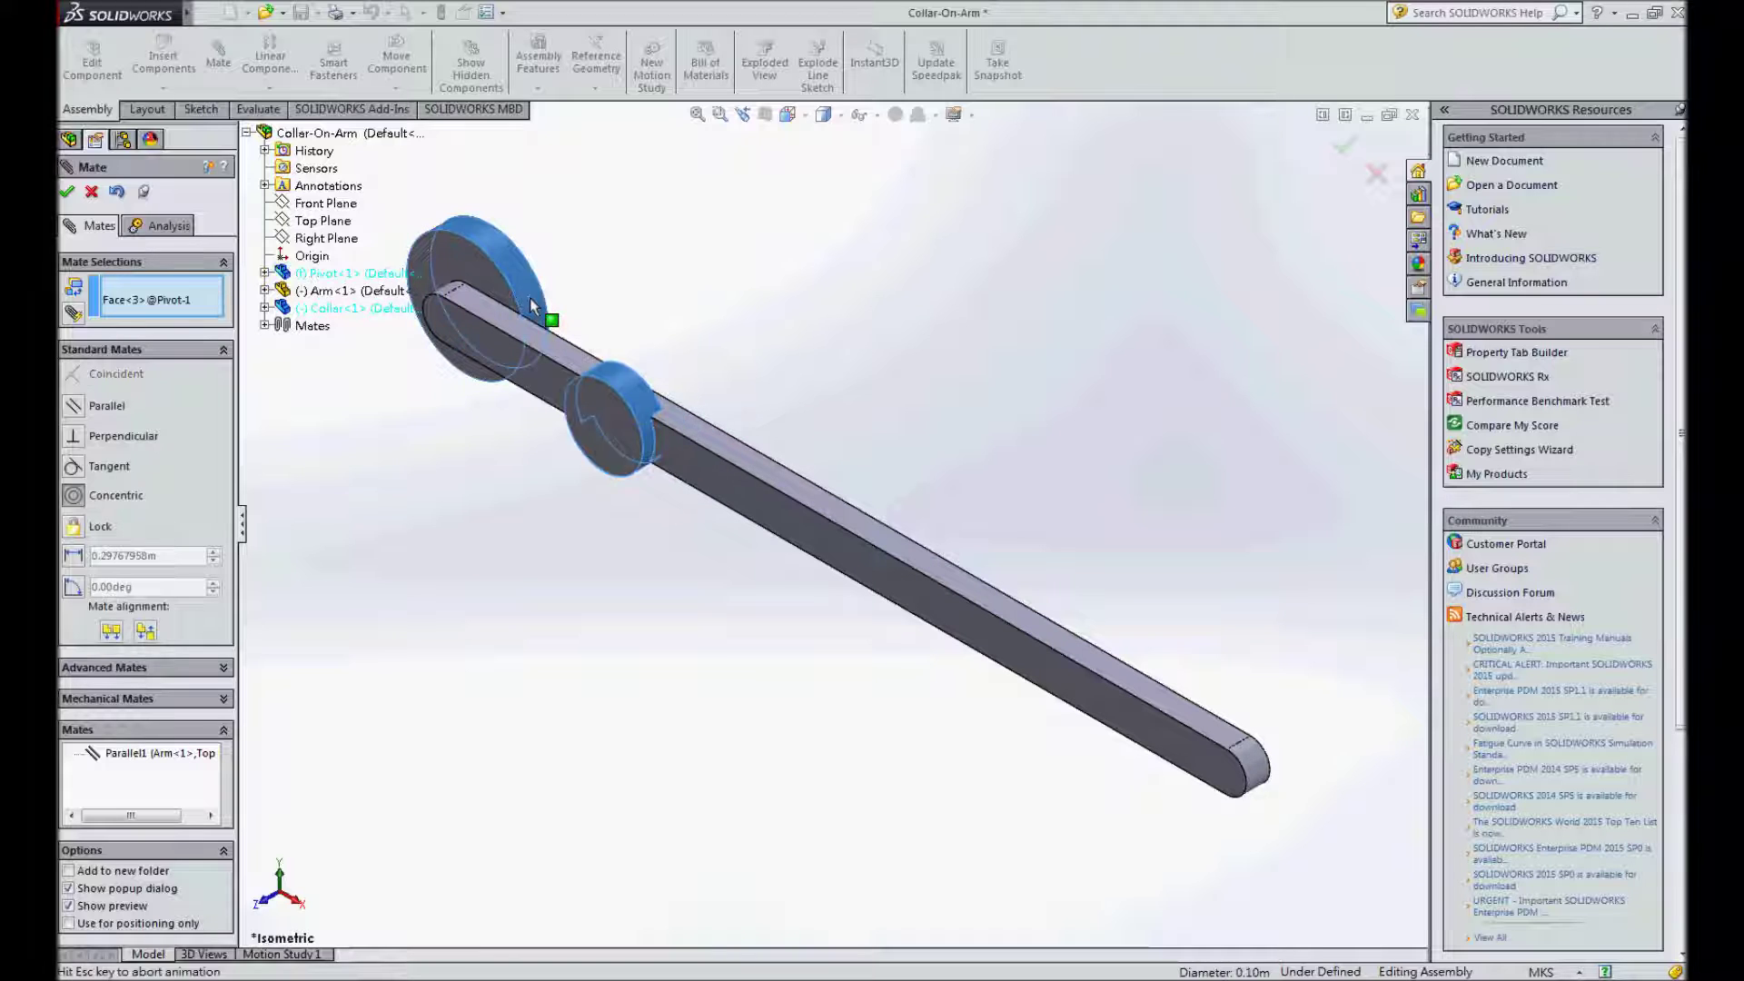
{"action": "left_click", "coordinate": [66, 194]}
{"action": "left_click", "coordinate": [66, 194]}
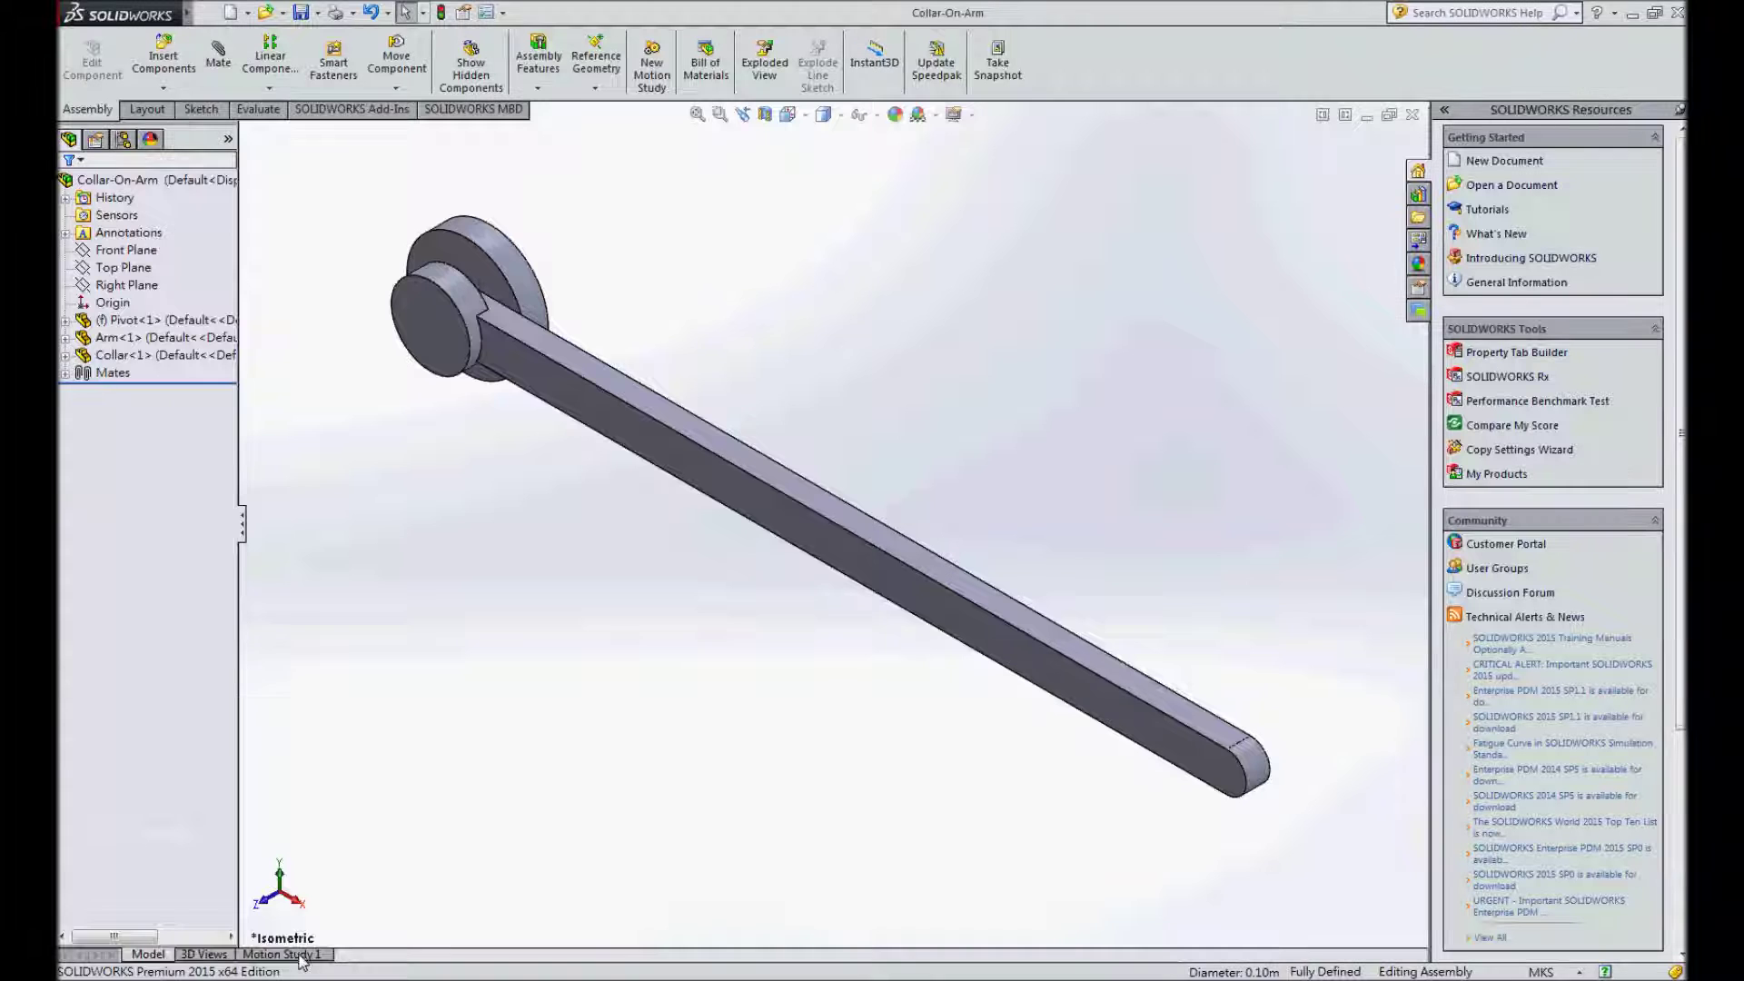
- Open Motion Study 1, rename it as Collar On Arm and set its study type to Motion Analysis
{"action": "left_click", "coordinate": [301, 955]}
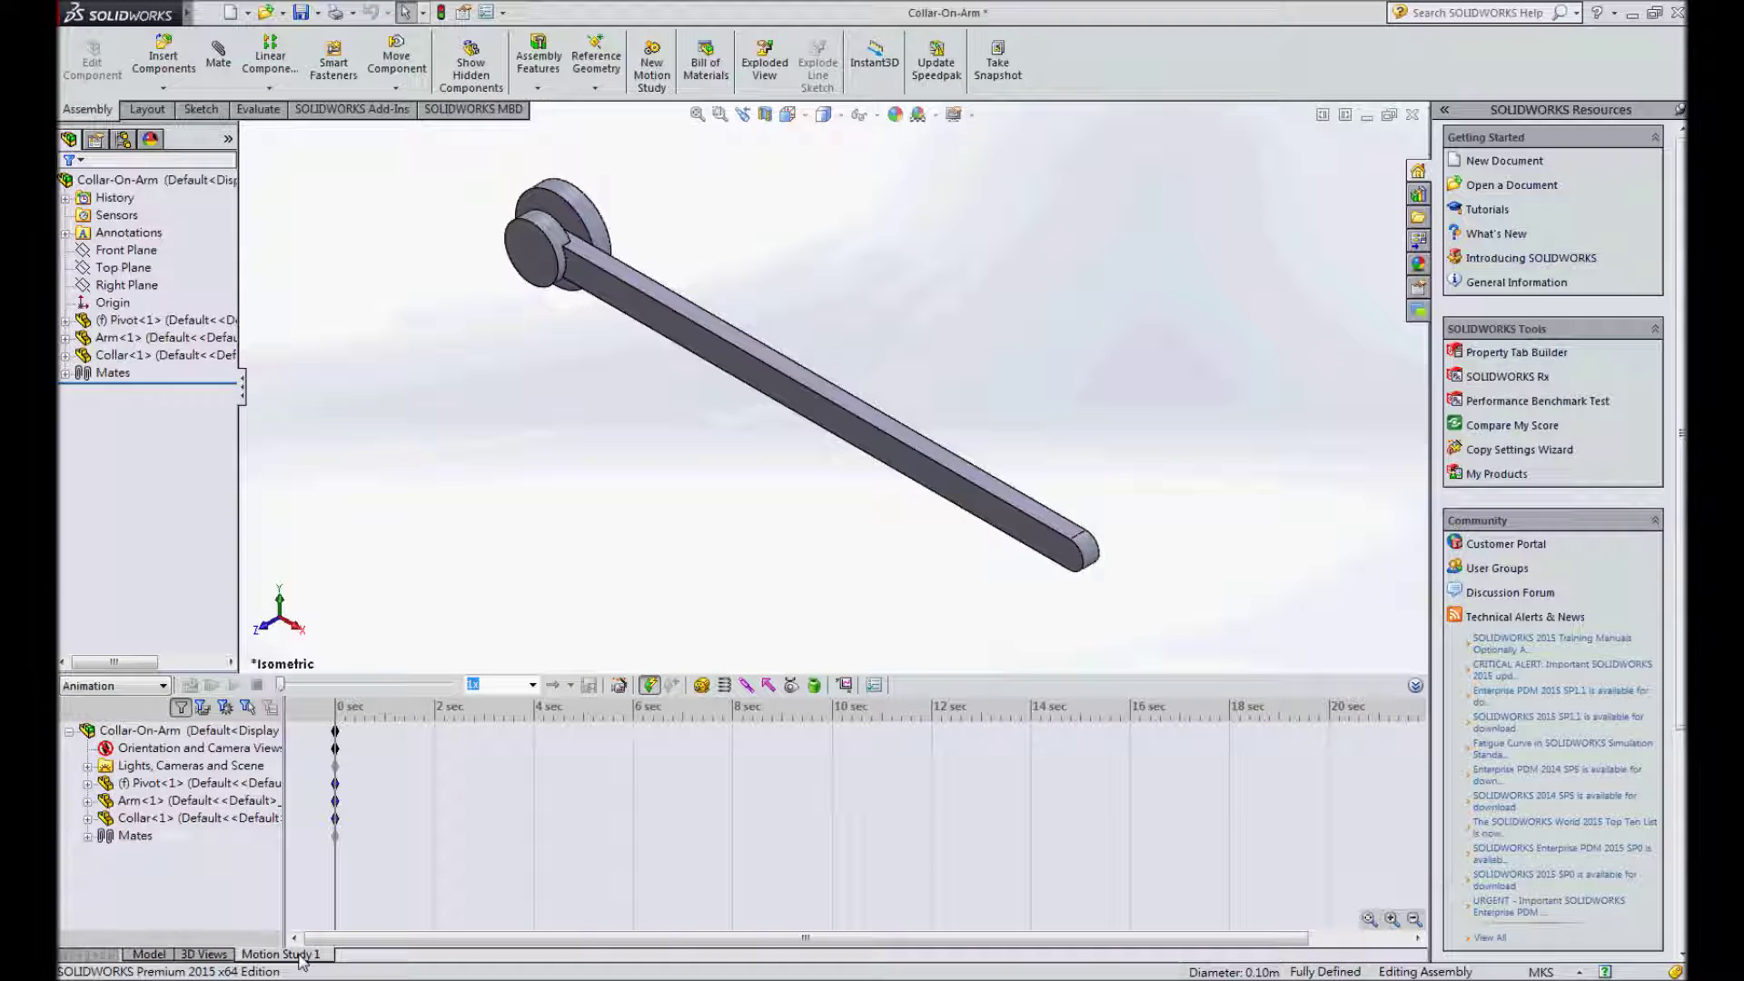
{"action": "double_click", "coordinate": [301, 955]}
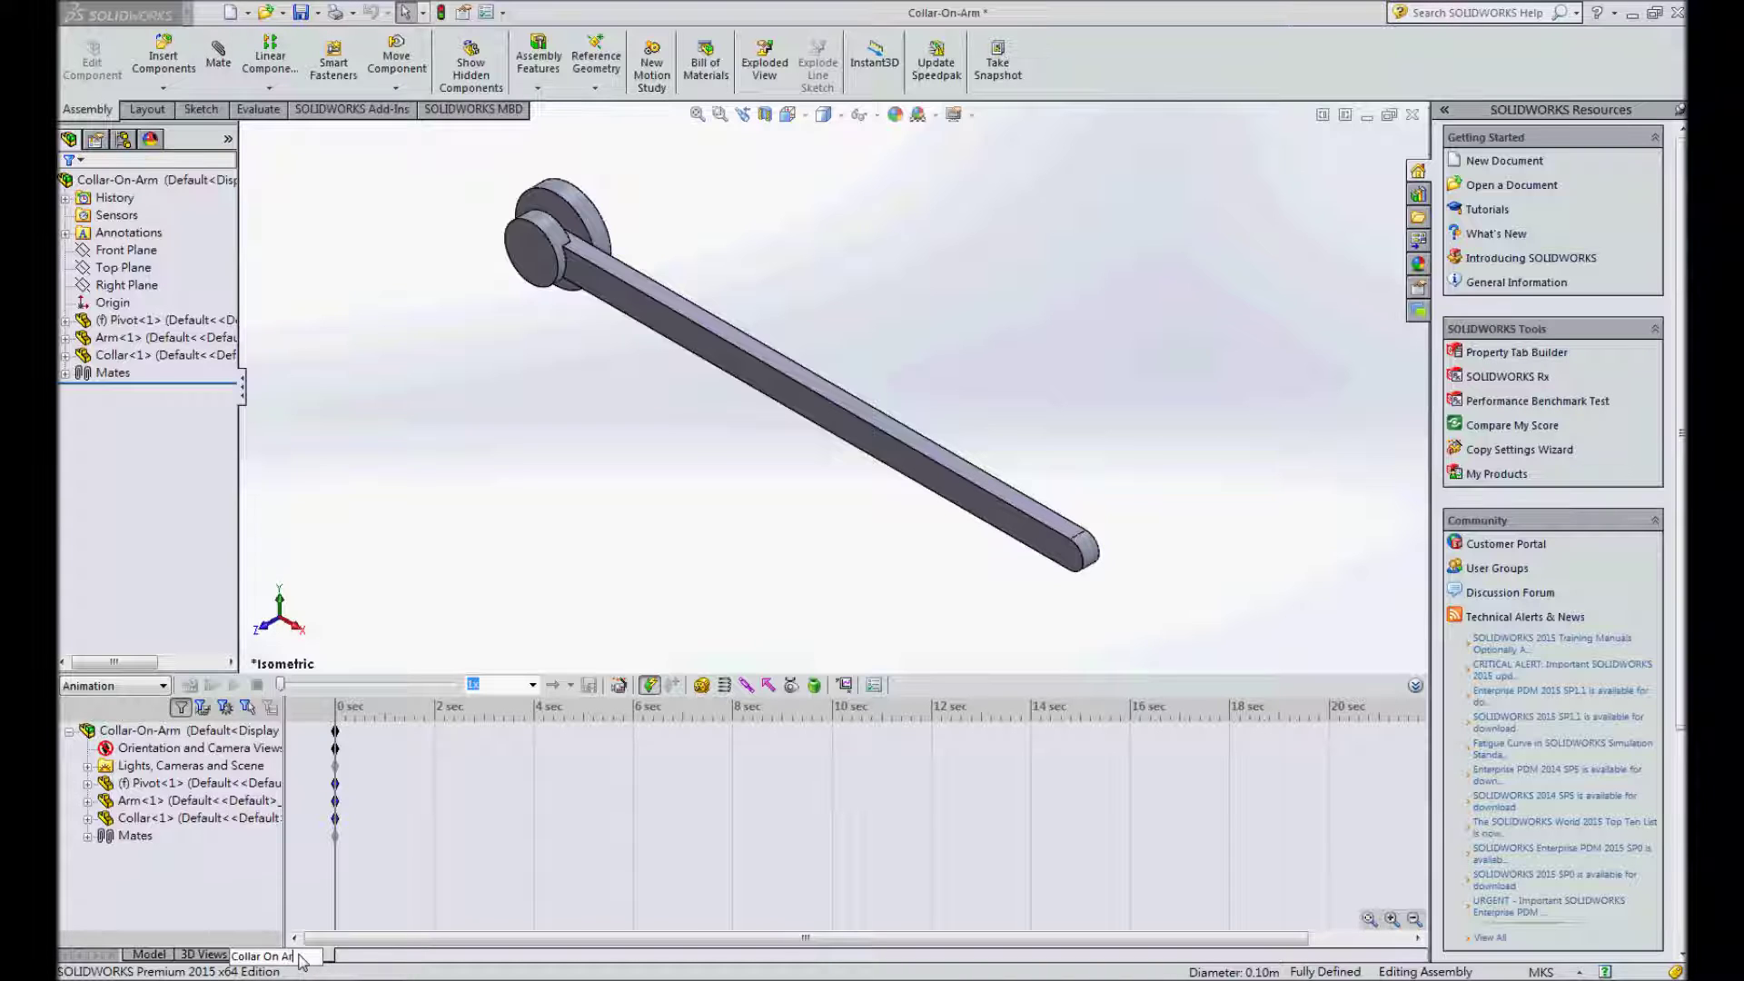
{"action": "key", "text": "Return"}
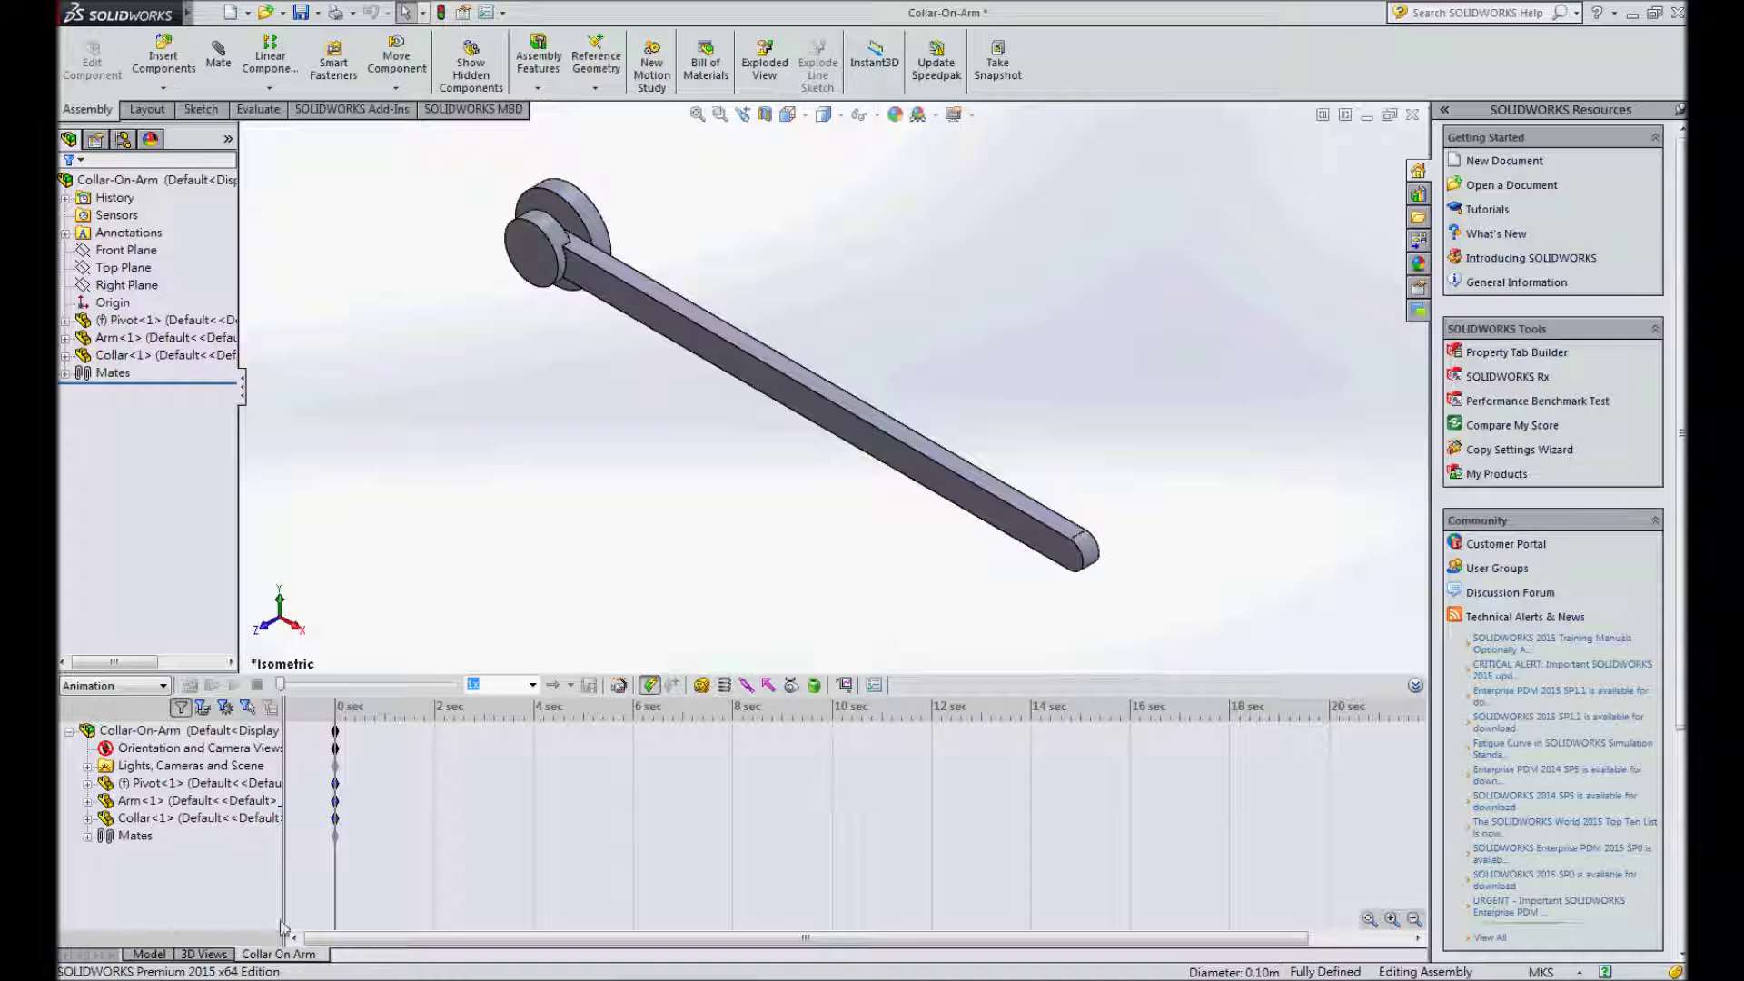
{"action": "left_click", "coordinate": [118, 688]}
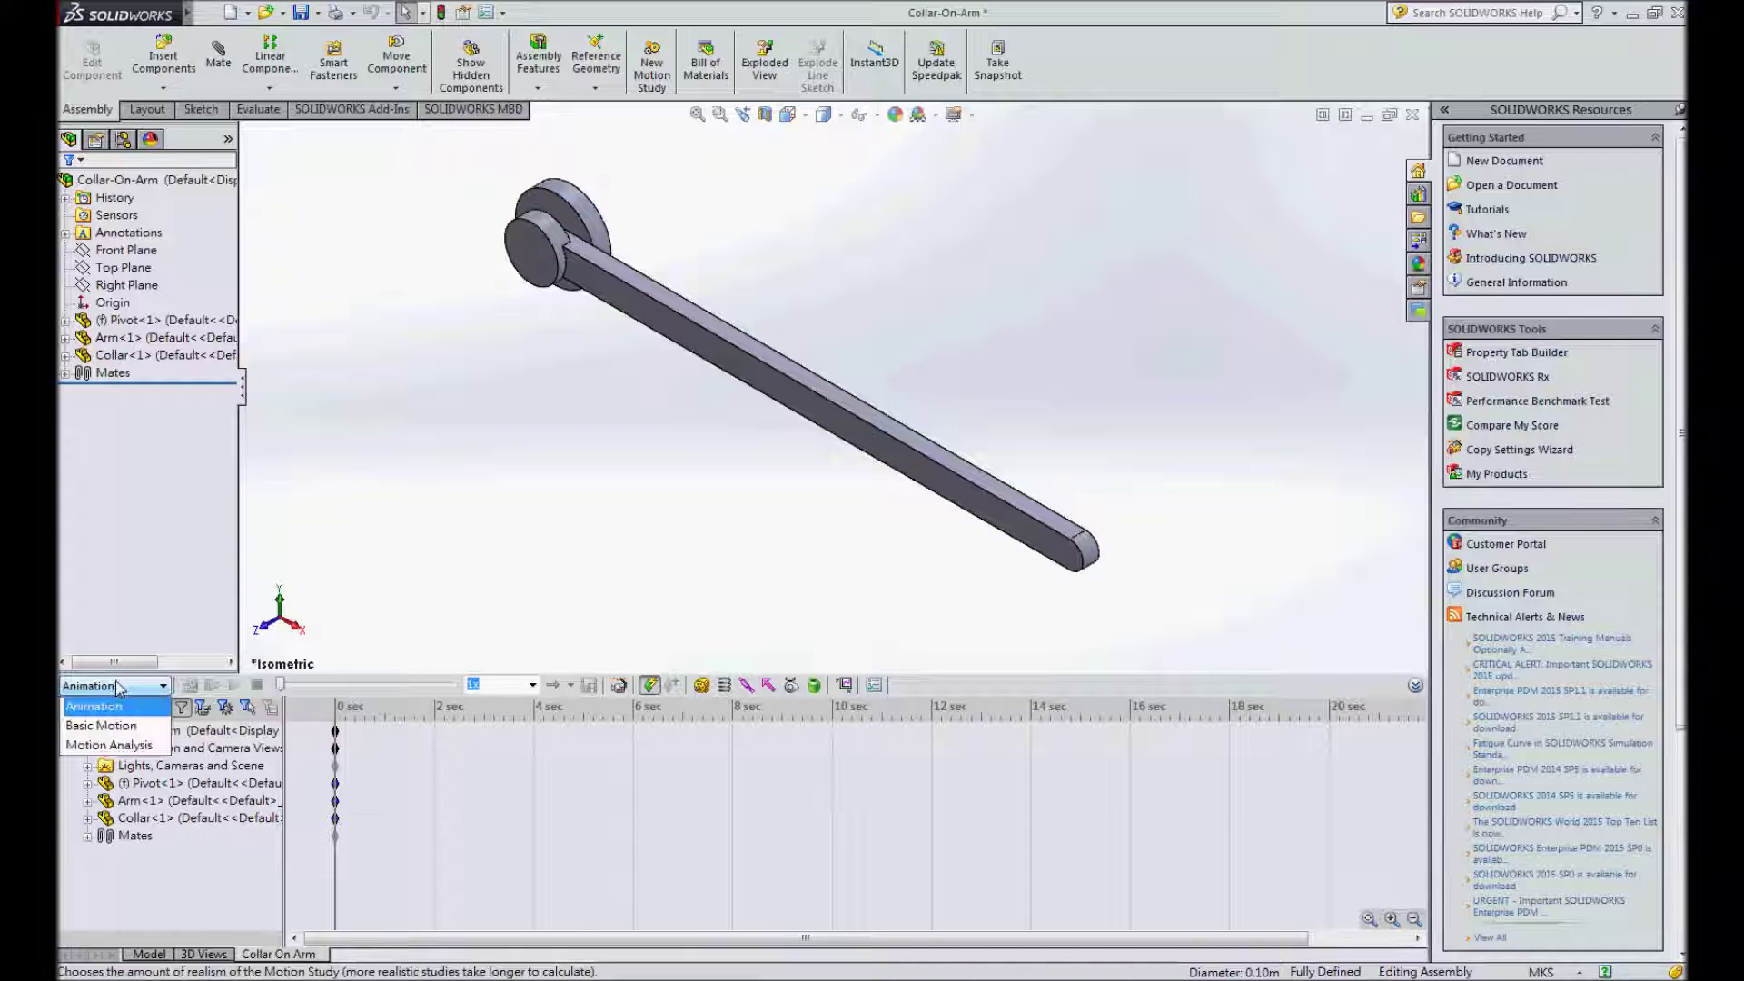
{"action": "left_click", "coordinate": [108, 745]}
{"action": "left_click", "coordinate": [484, 737]}
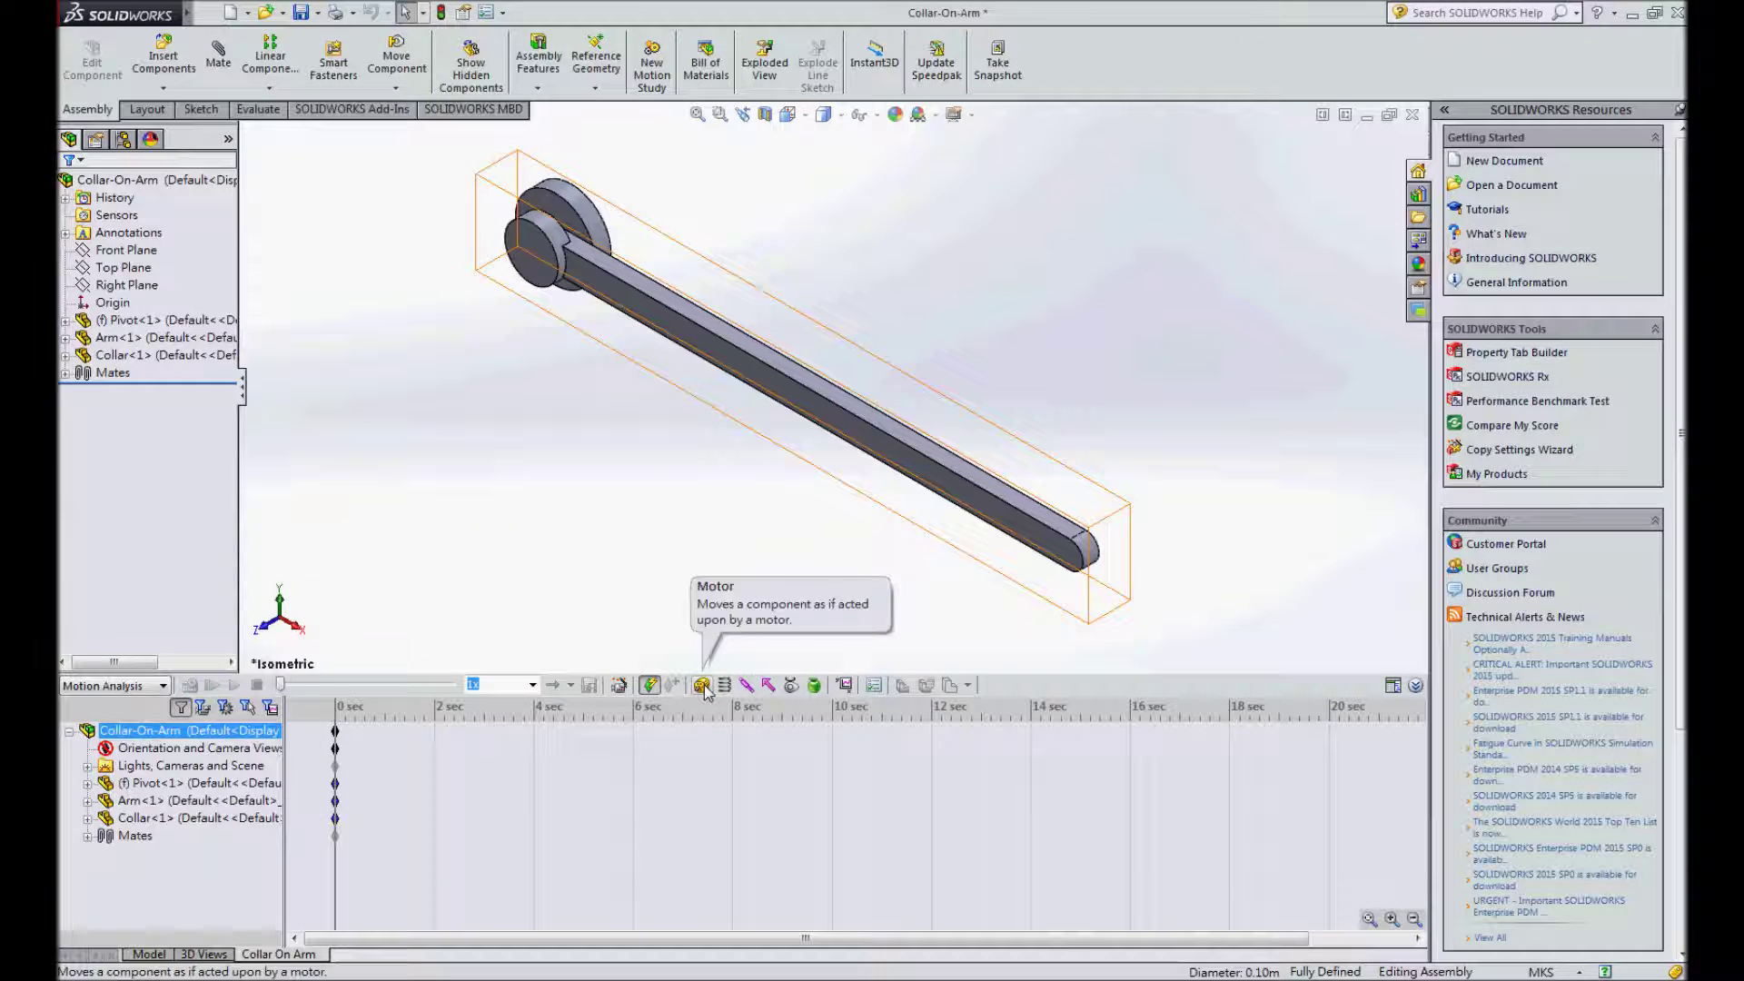
- Add a constant-speed rotary motor to the Arm's long front face
{"action": "left_click", "coordinate": [704, 685]}
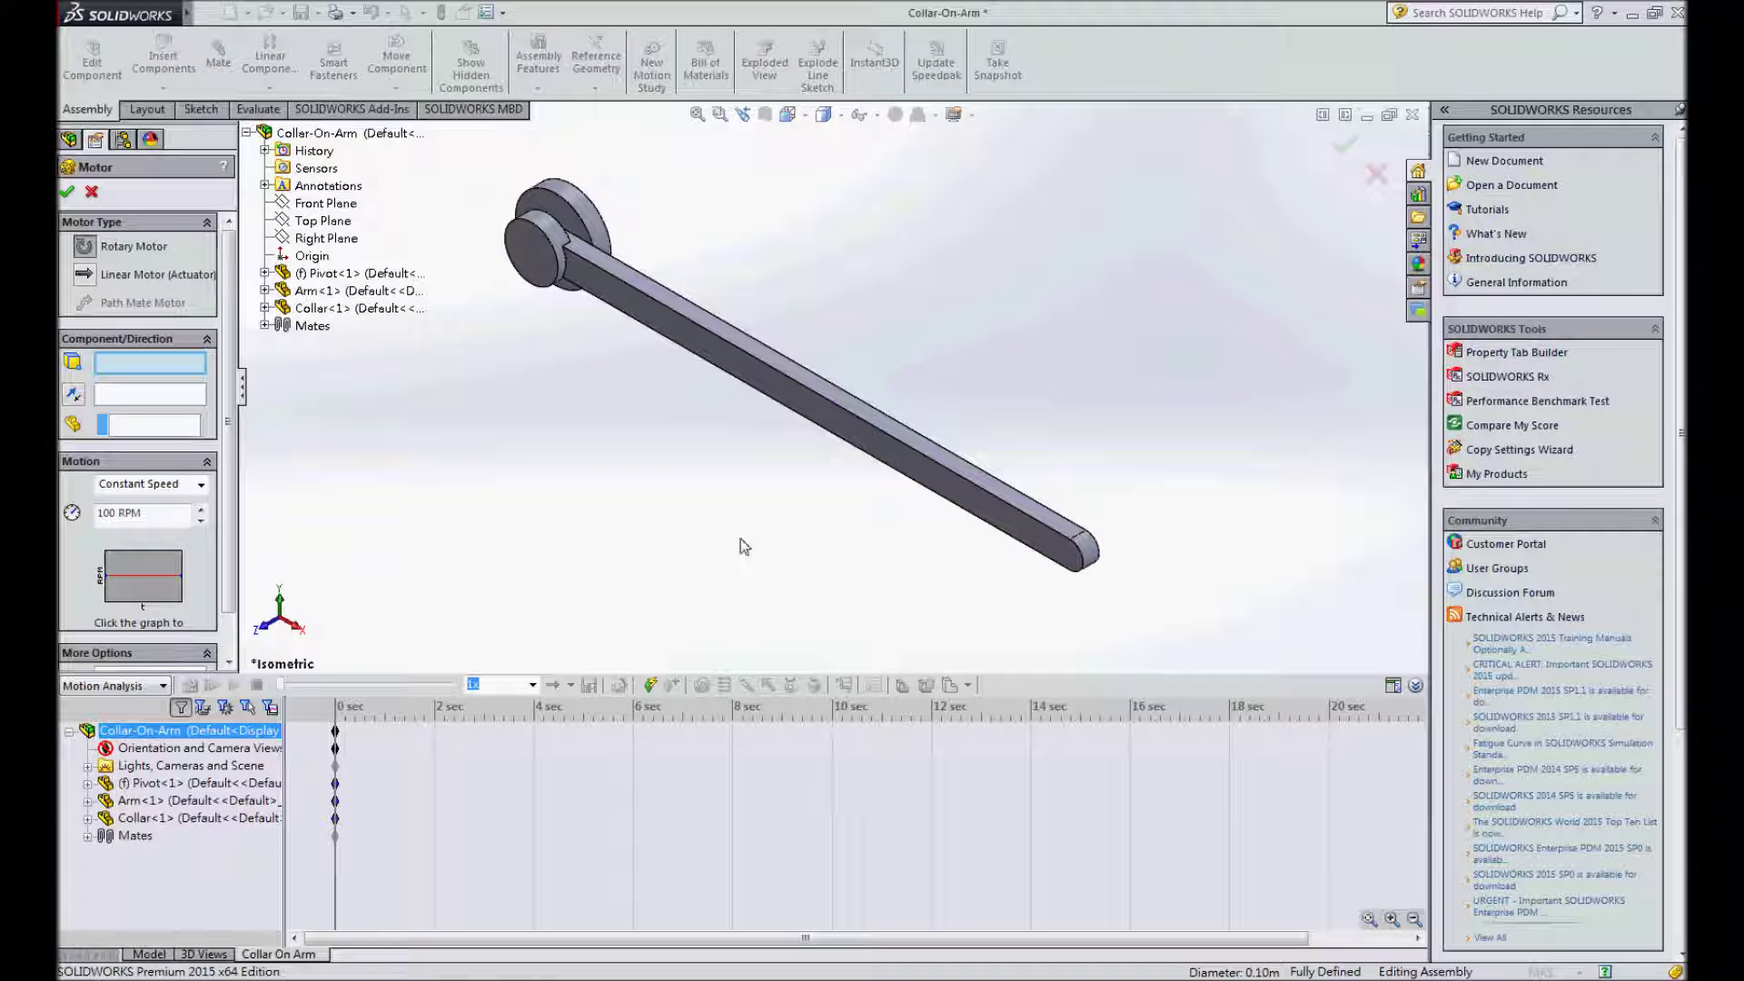
{"action": "left_click", "coordinate": [791, 404]}
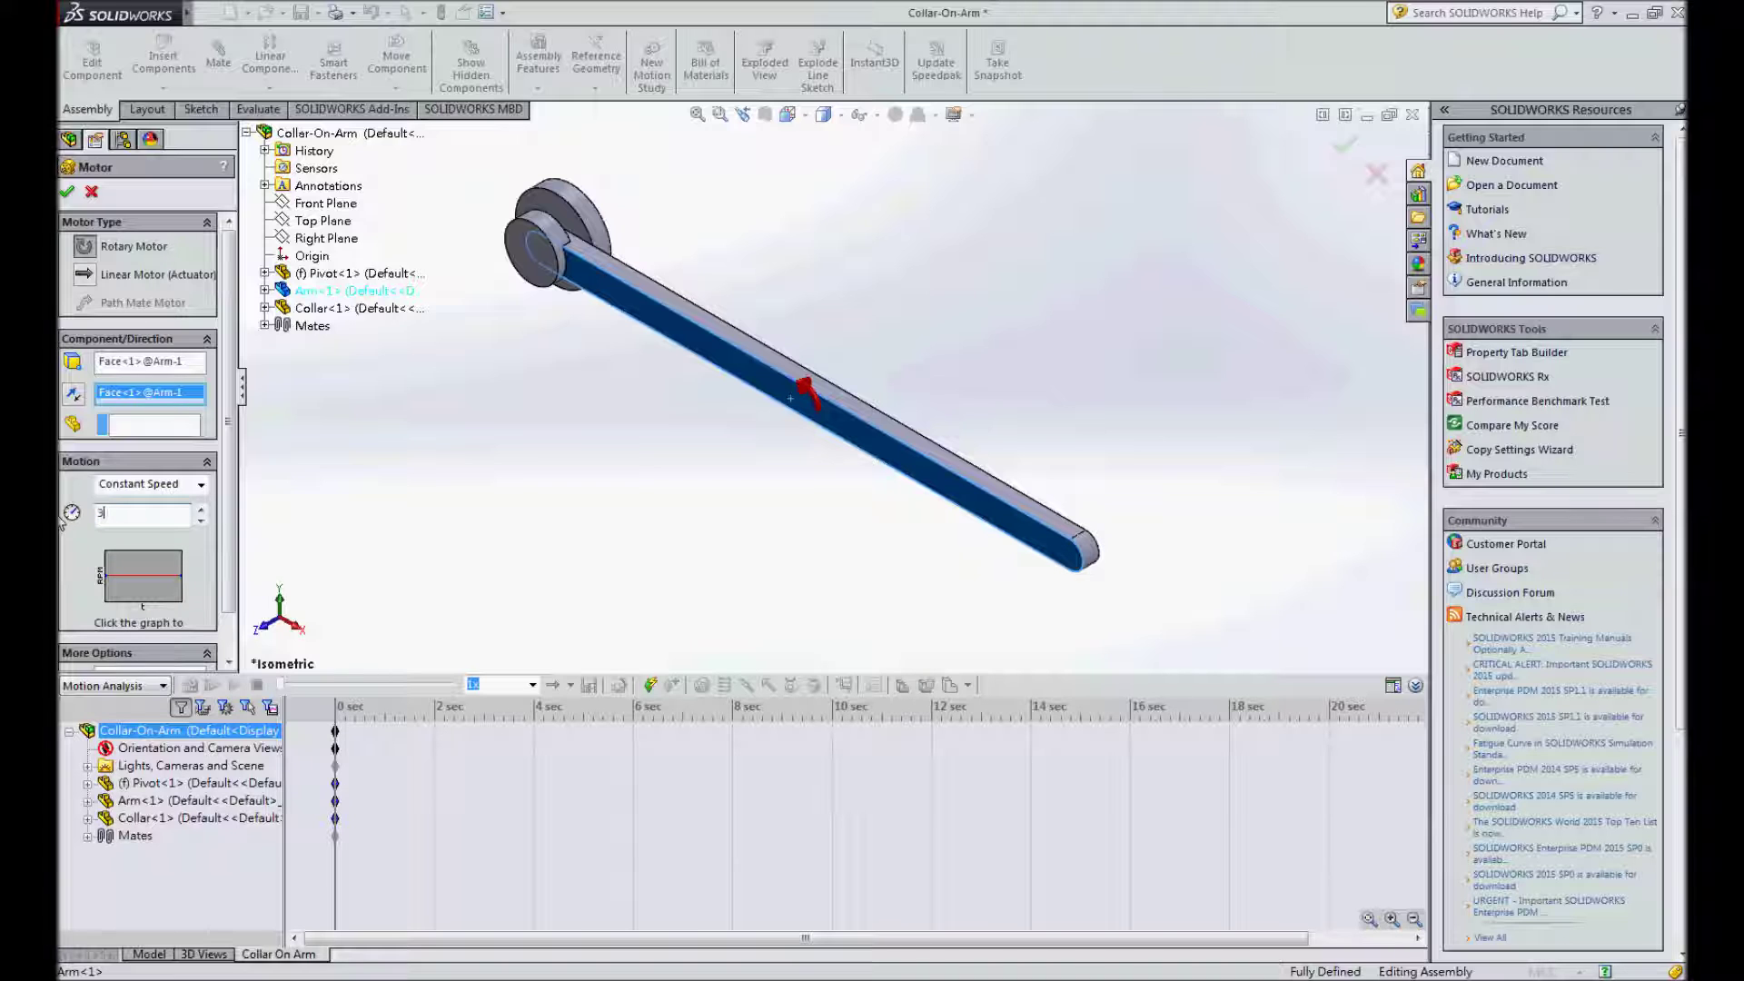
{"action": "left_click", "coordinate": [66, 192]}
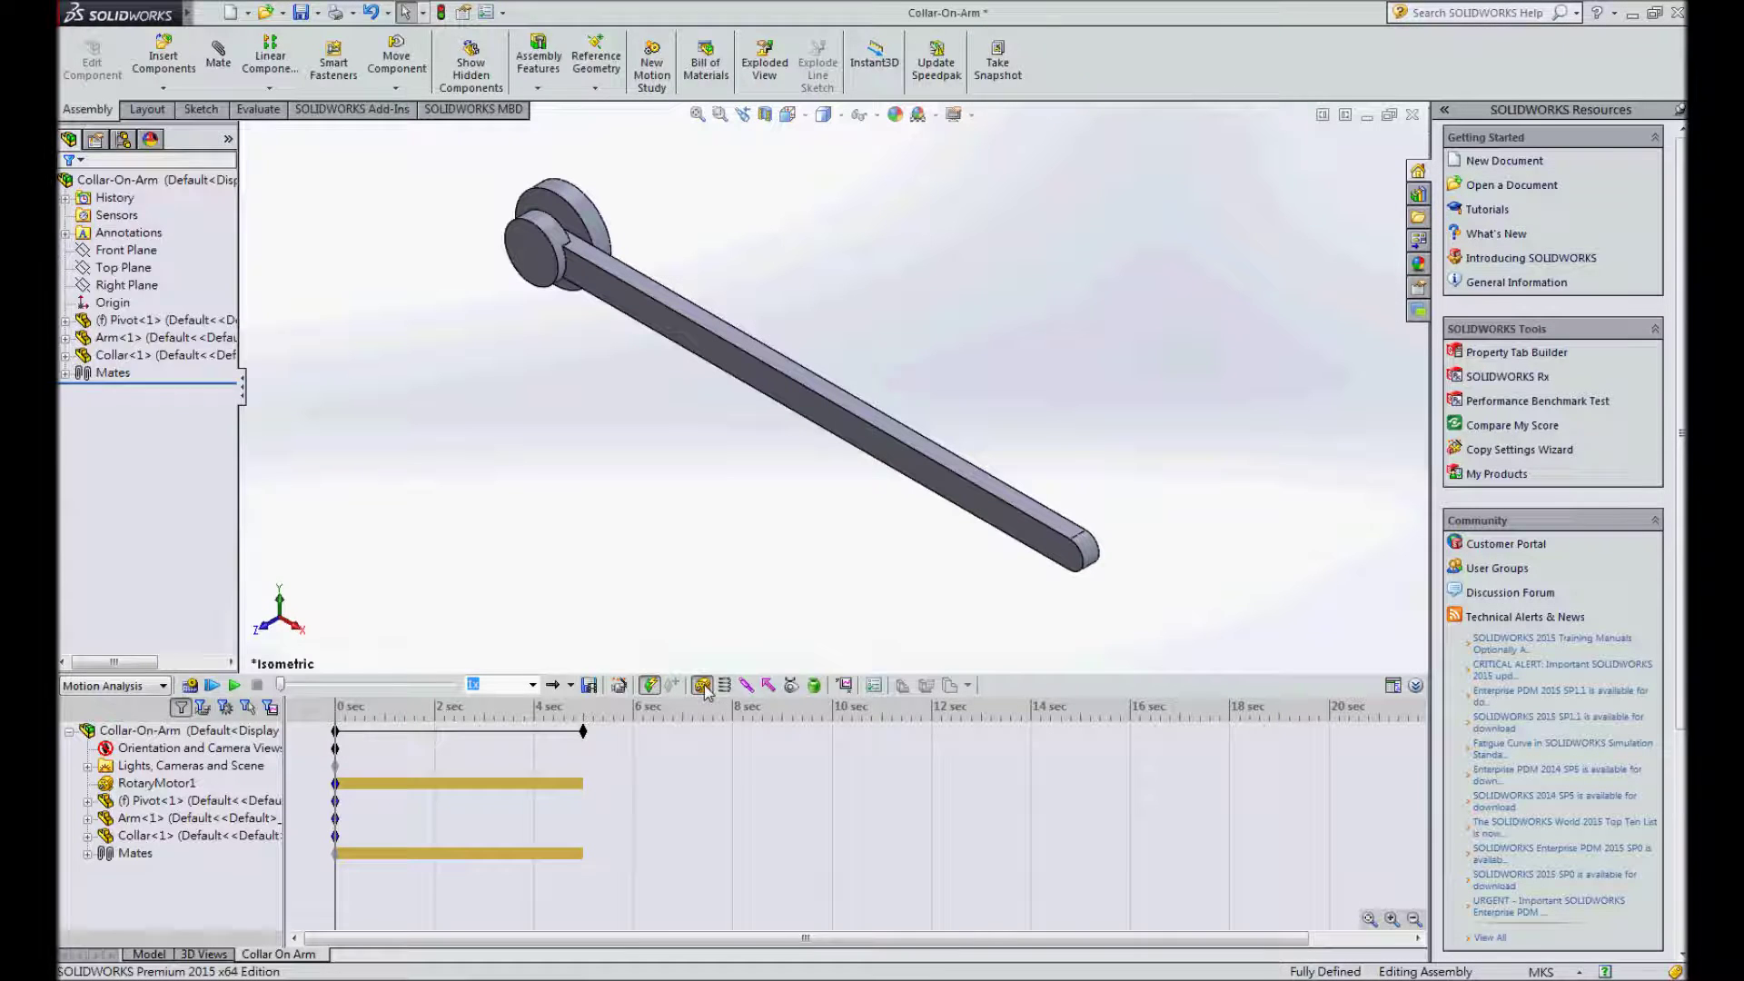
- Add a linear motor on the Collar's front face along the Arm's long edge, relative to the Arm, at a constant 1 m/s
{"action": "left_click", "coordinate": [705, 685]}
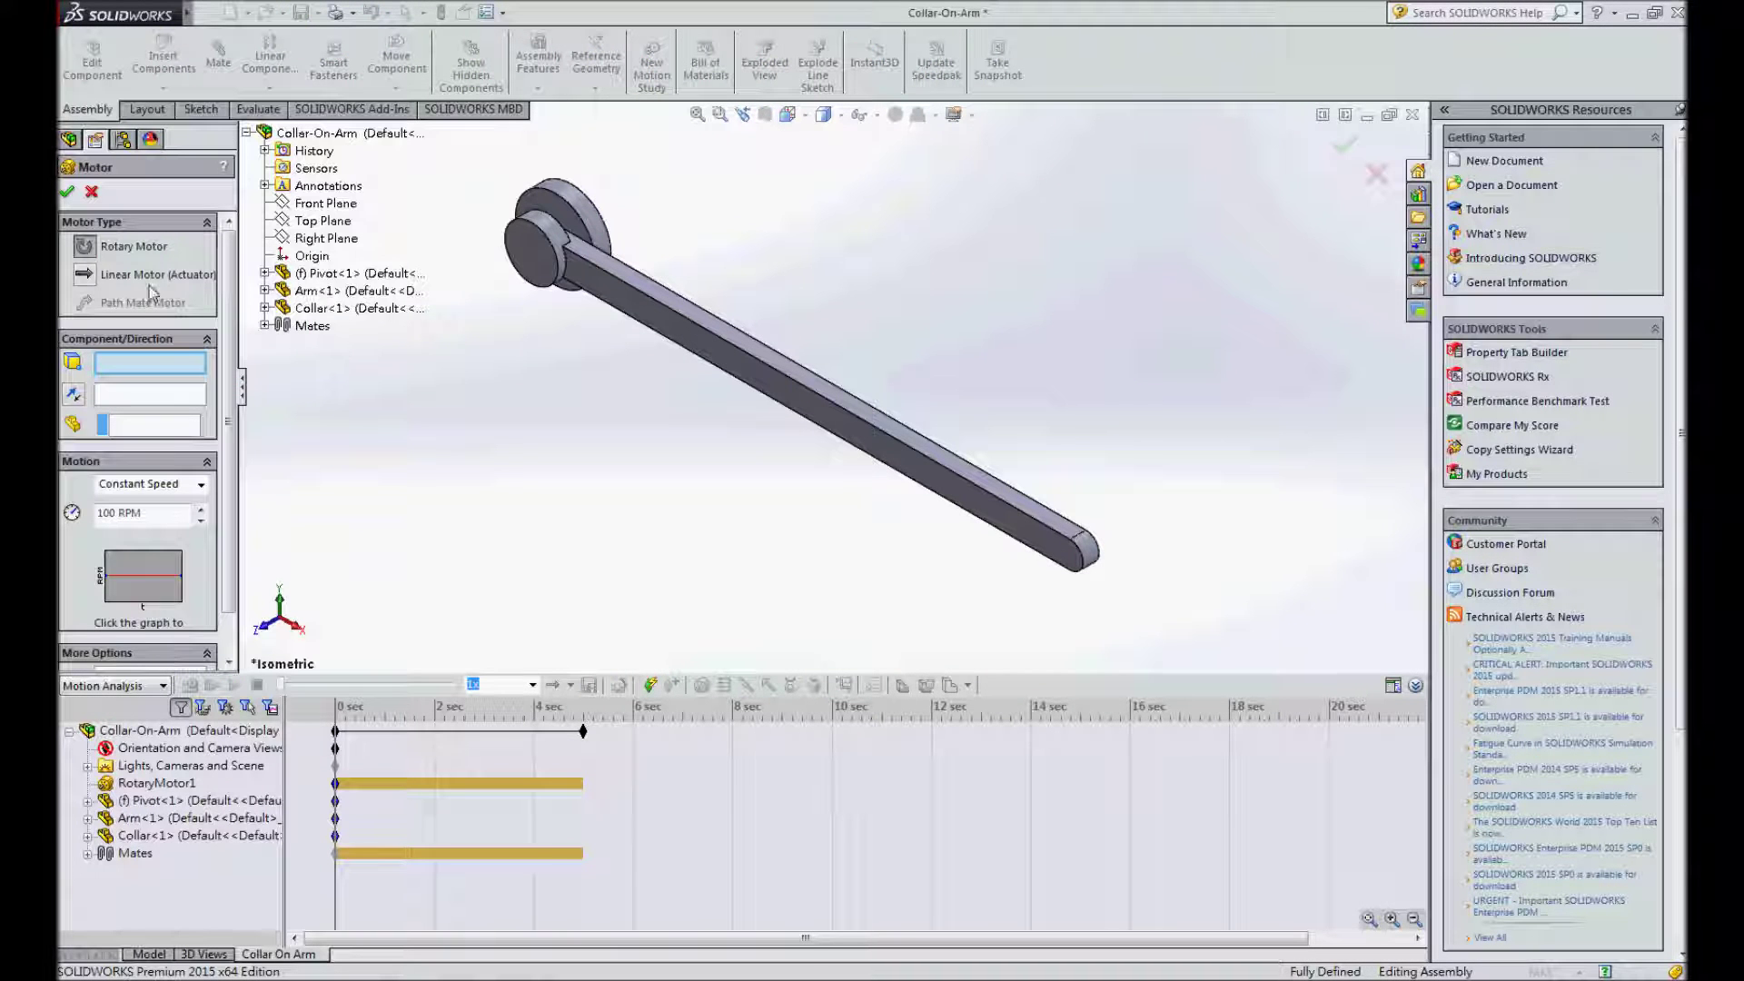
{"action": "left_click", "coordinate": [525, 245]}
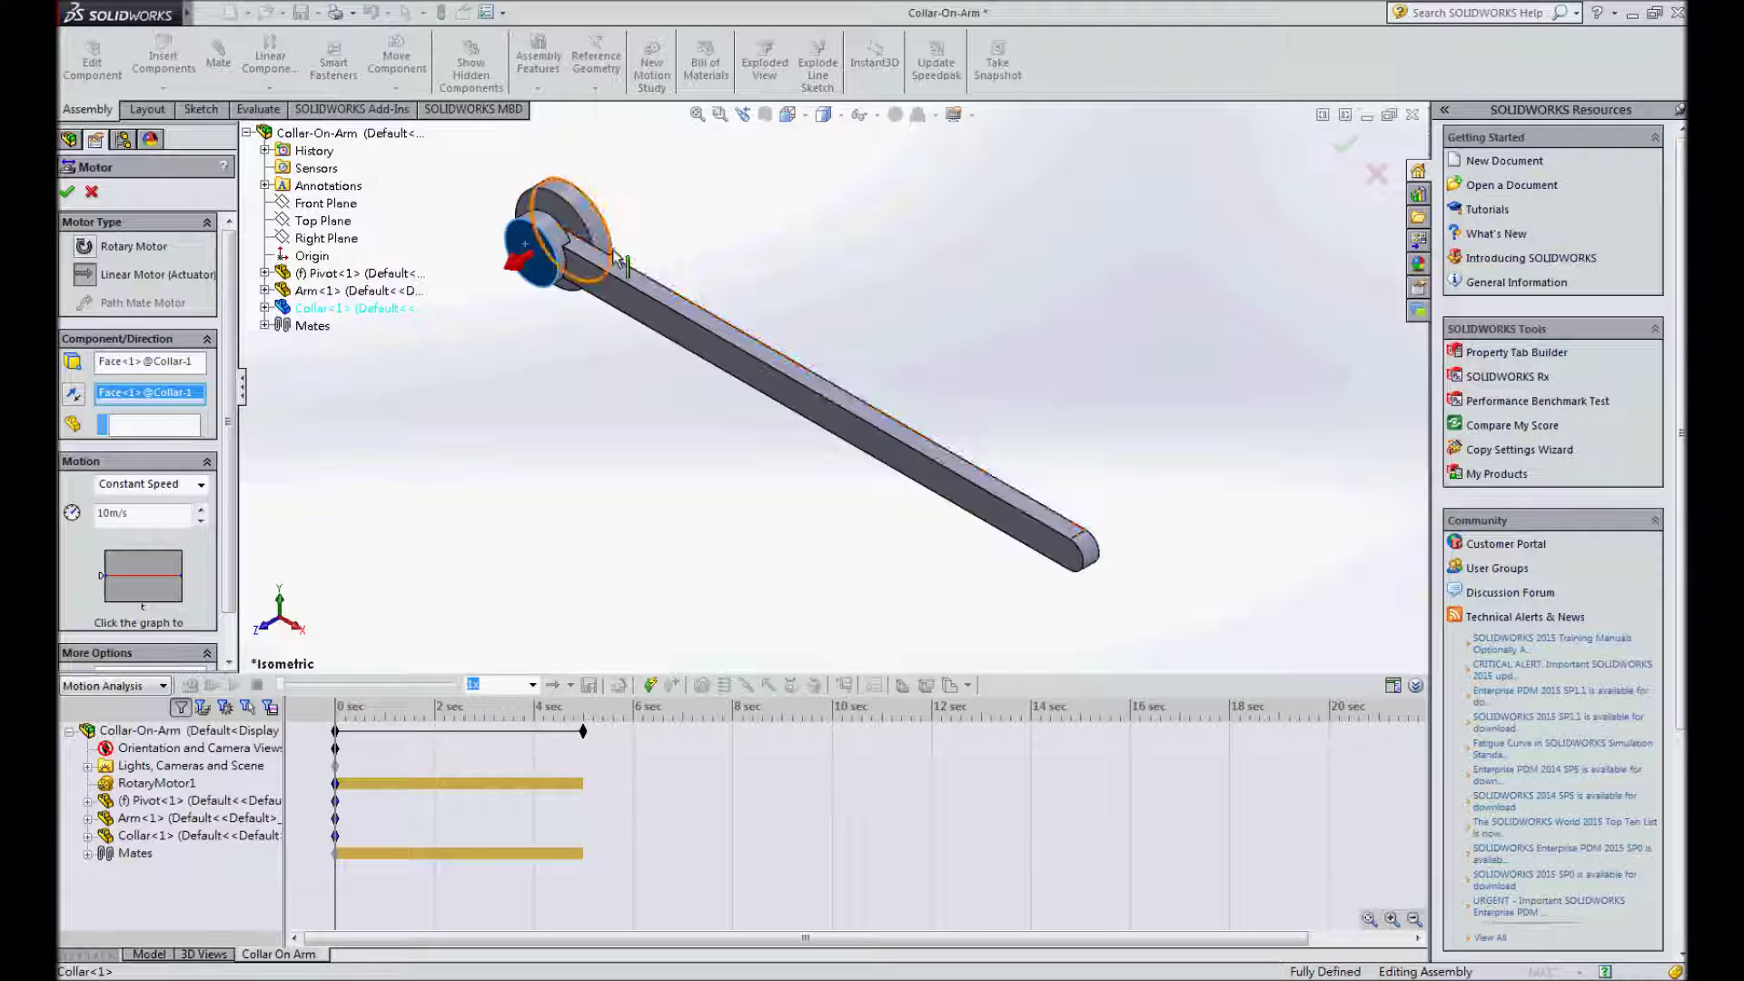
{"action": "left_click", "coordinate": [624, 282]}
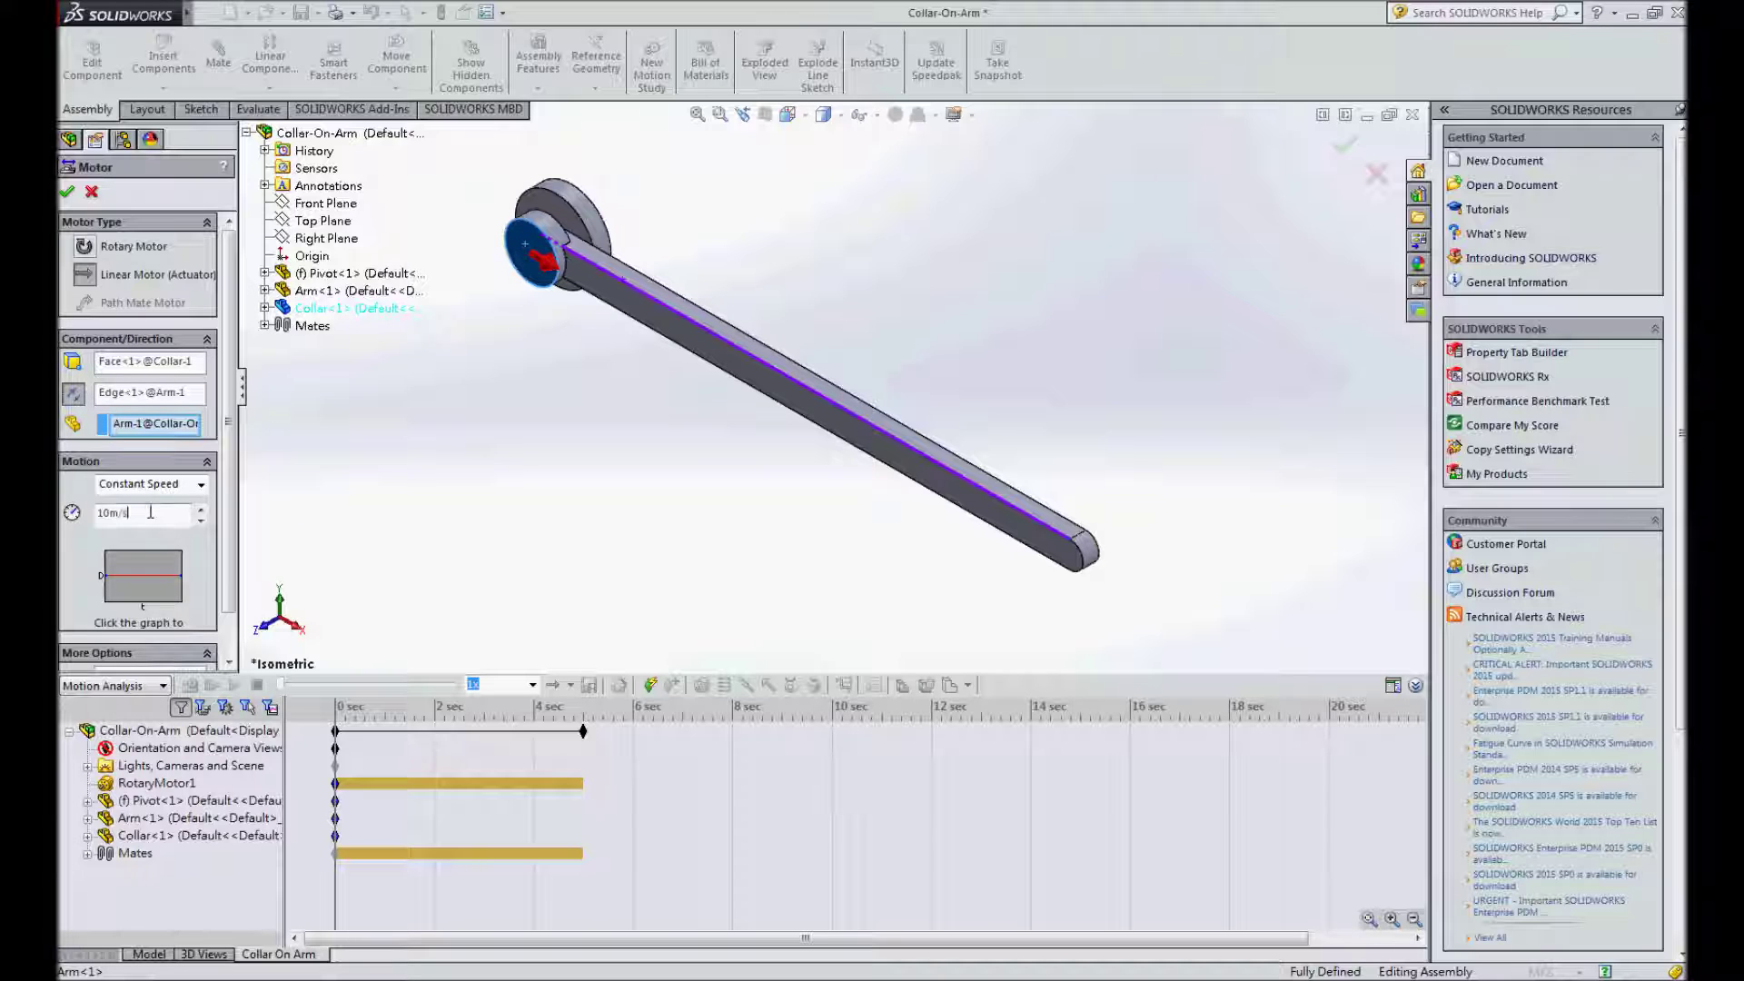
{"action": "type", "text": "1"}
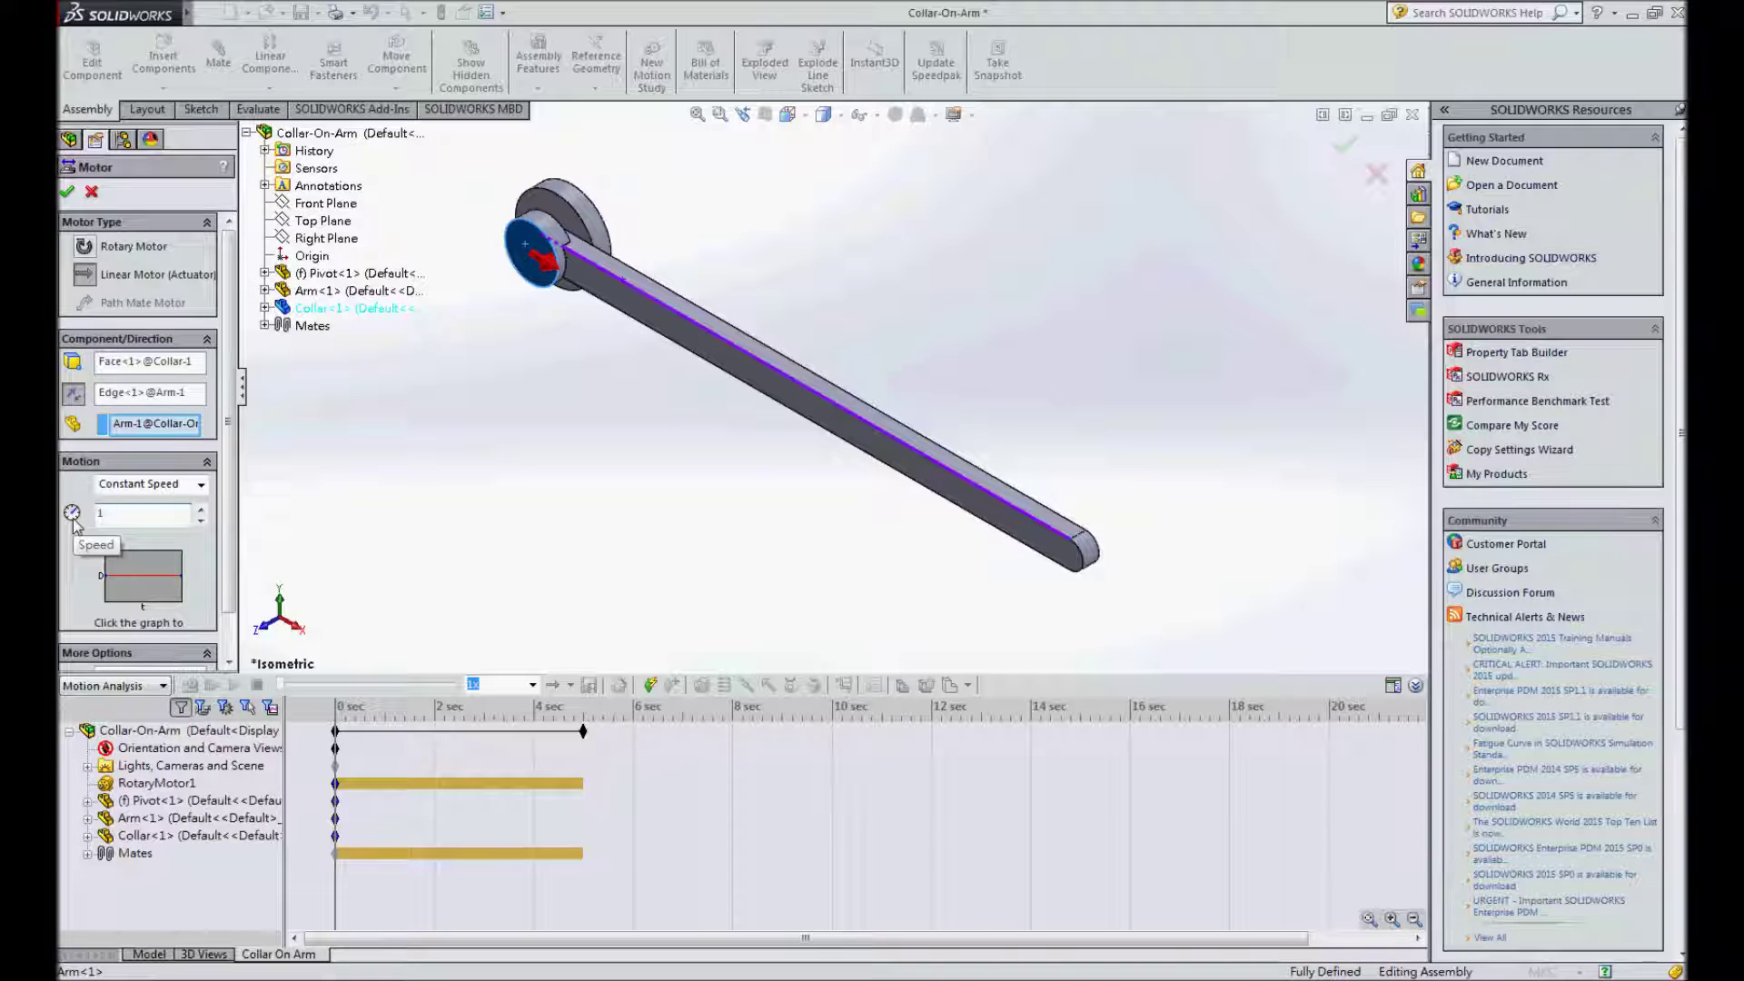
{"action": "left_click", "coordinate": [66, 194]}
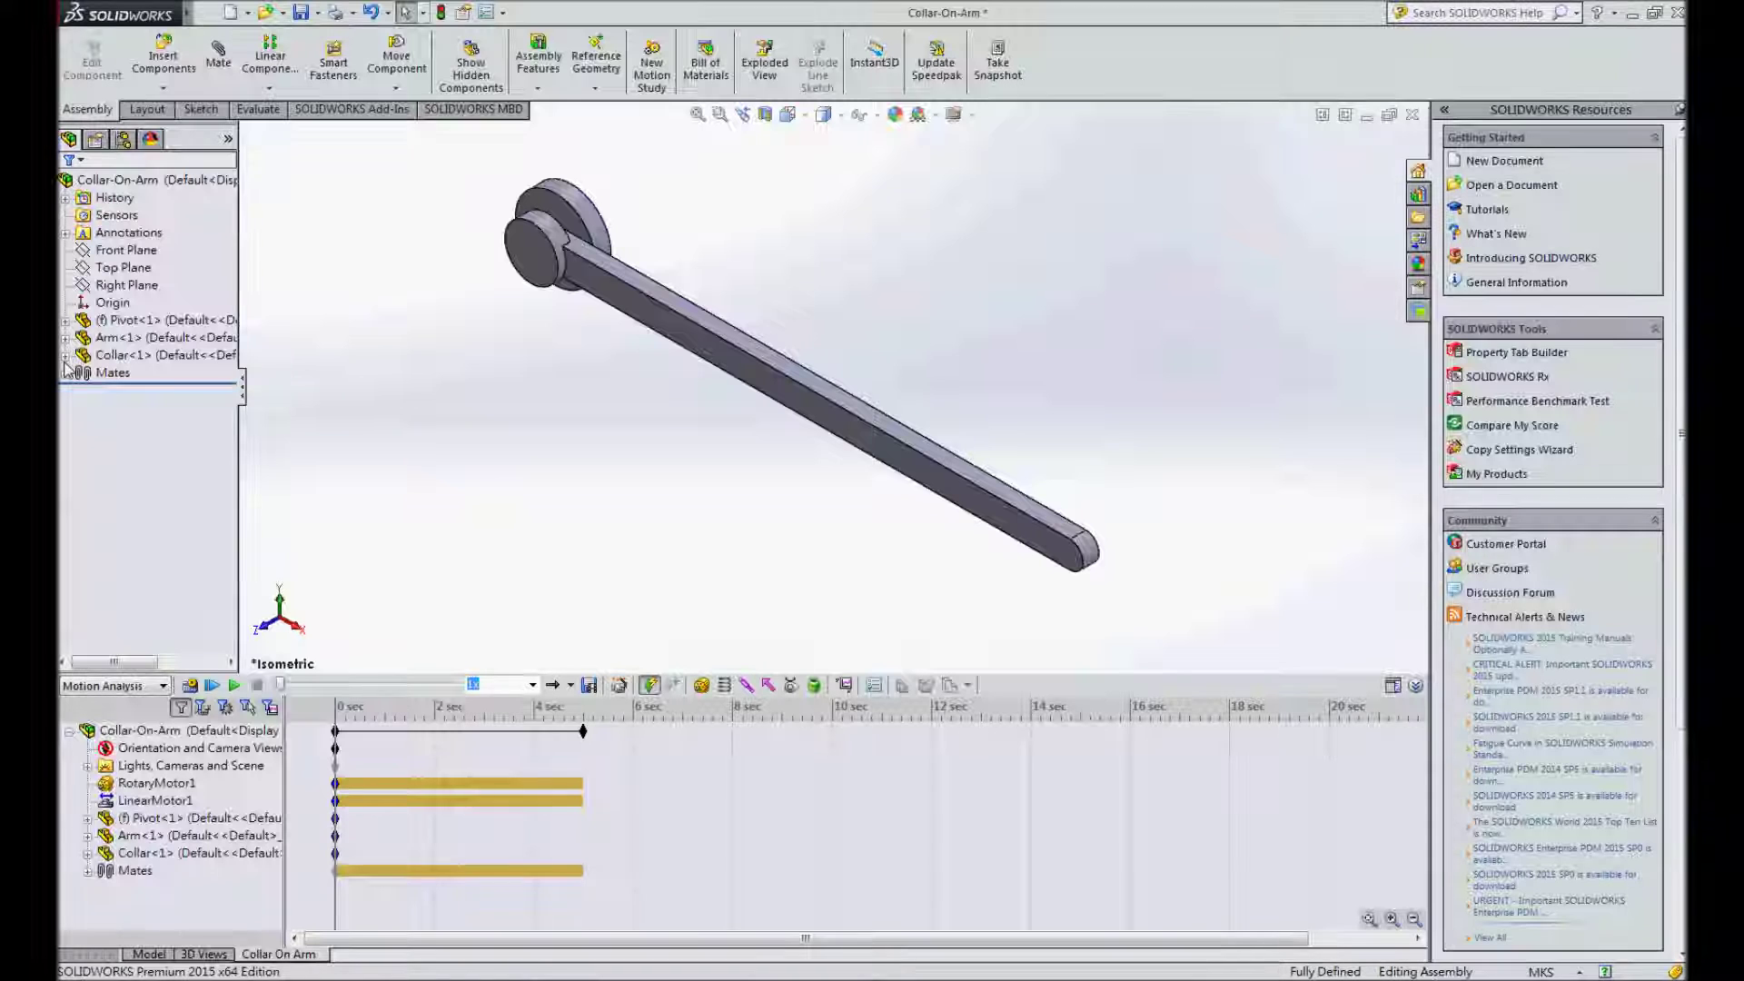
- Suppress the Arm's parallel mate to the Top Plane and the concentric mate between the Pivot and Collar
{"action": "left_click", "coordinate": [65, 373]}
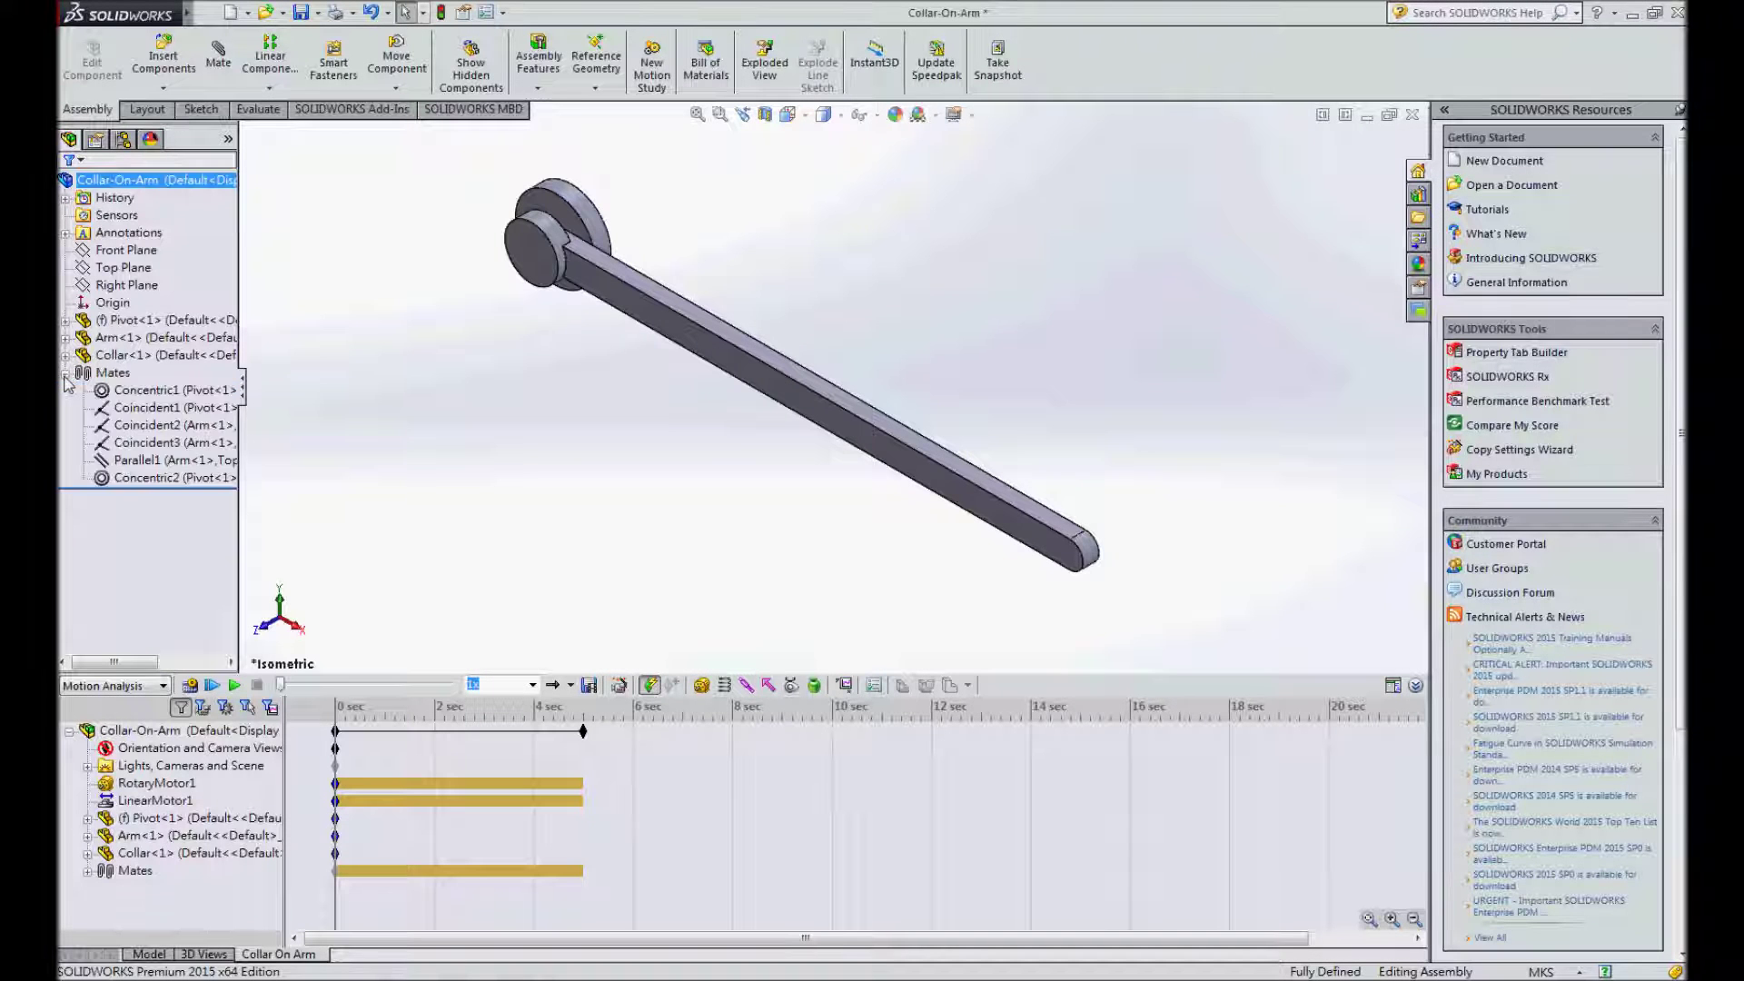
{"action": "left_click", "coordinate": [154, 478]}
{"action": "left_click", "coordinate": [150, 460], "text": "ctrl"}
{"action": "right_click", "coordinate": [150, 465]}
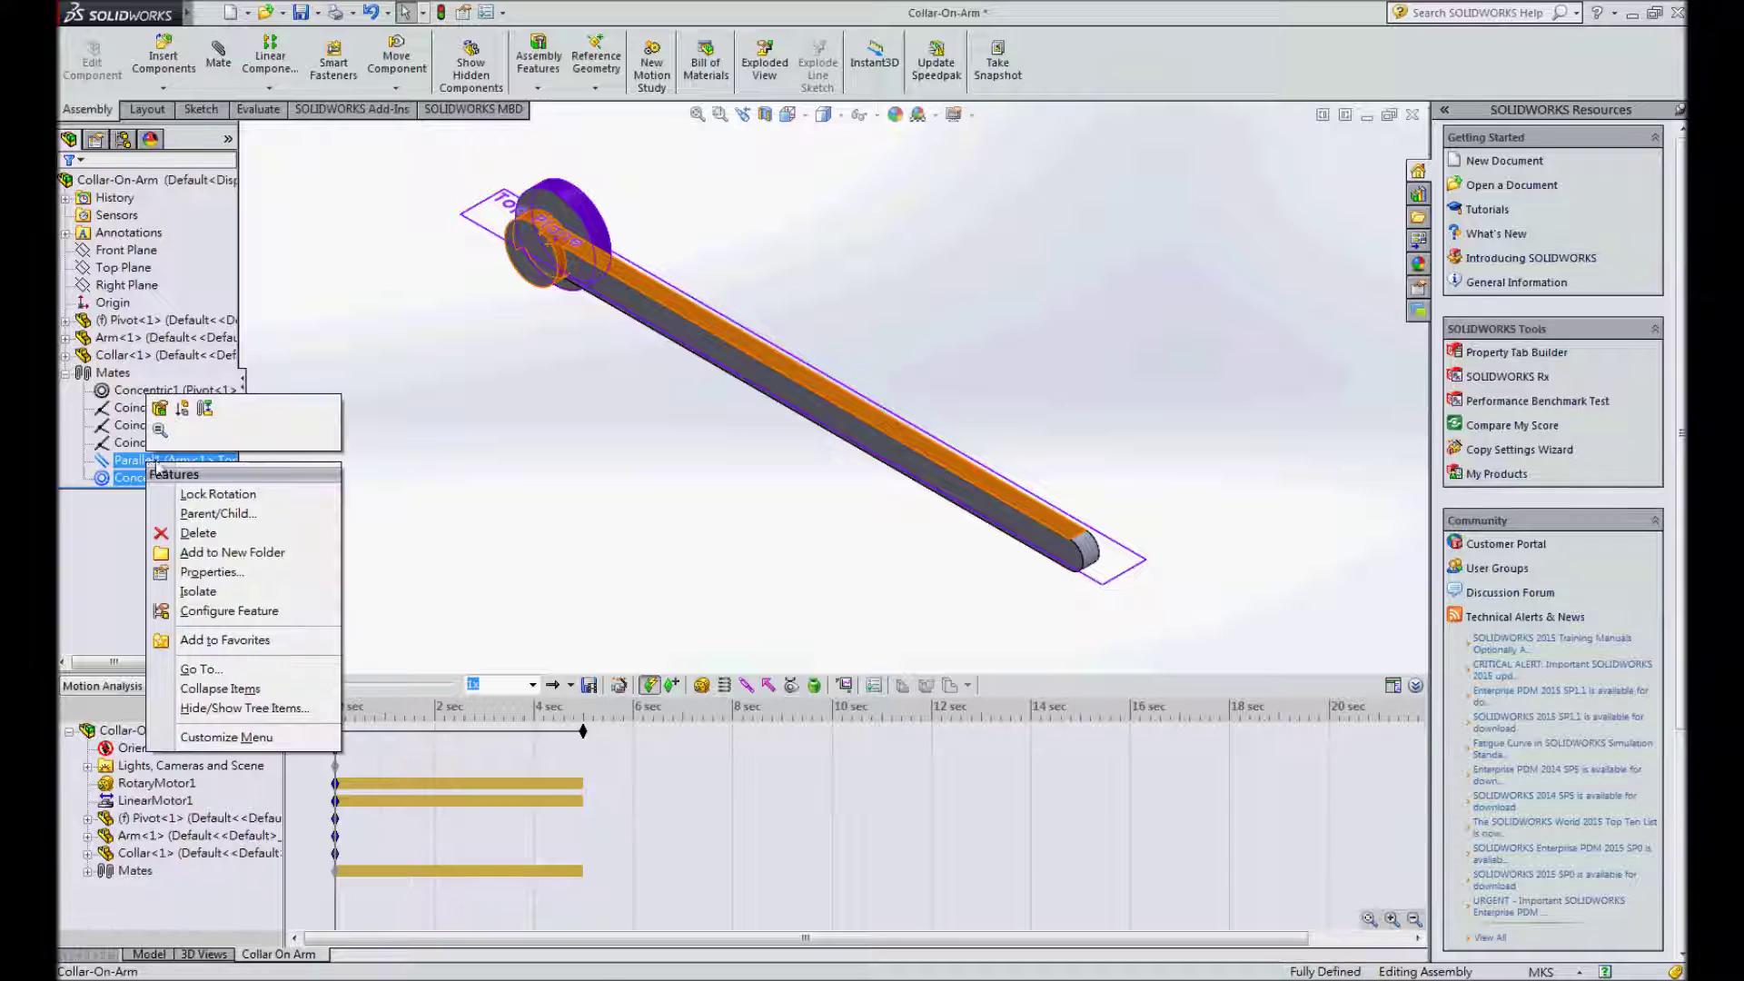
{"action": "left_click", "coordinate": [183, 408]}
{"action": "left_click", "coordinate": [181, 411]}
{"action": "key", "text": "Escape"}
- Shorten the motion study to 1 second and set its Motion Analysis rate to 300 frames per second
{"action": "left_click", "coordinate": [583, 731]}
{"action": "left_click_drag", "start_coordinate": [583, 731], "coordinate": [387, 738]}
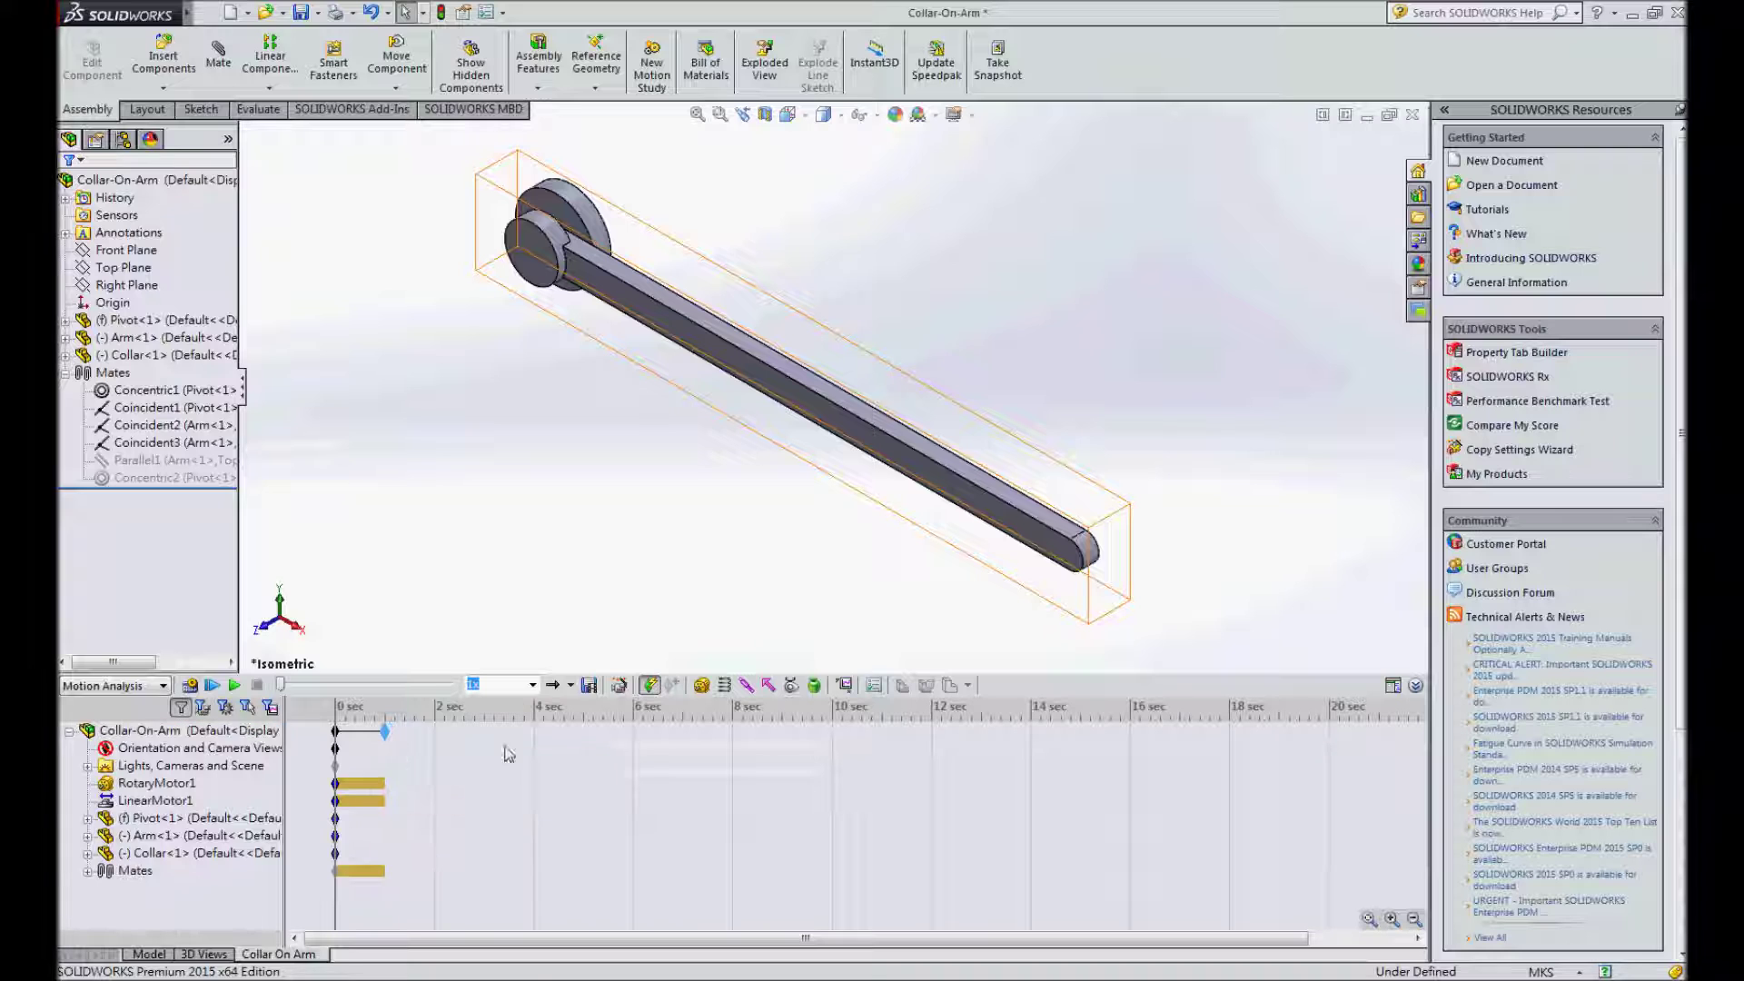
{"action": "left_click", "coordinate": [1391, 920]}
{"action": "left_click", "coordinate": [930, 733]}
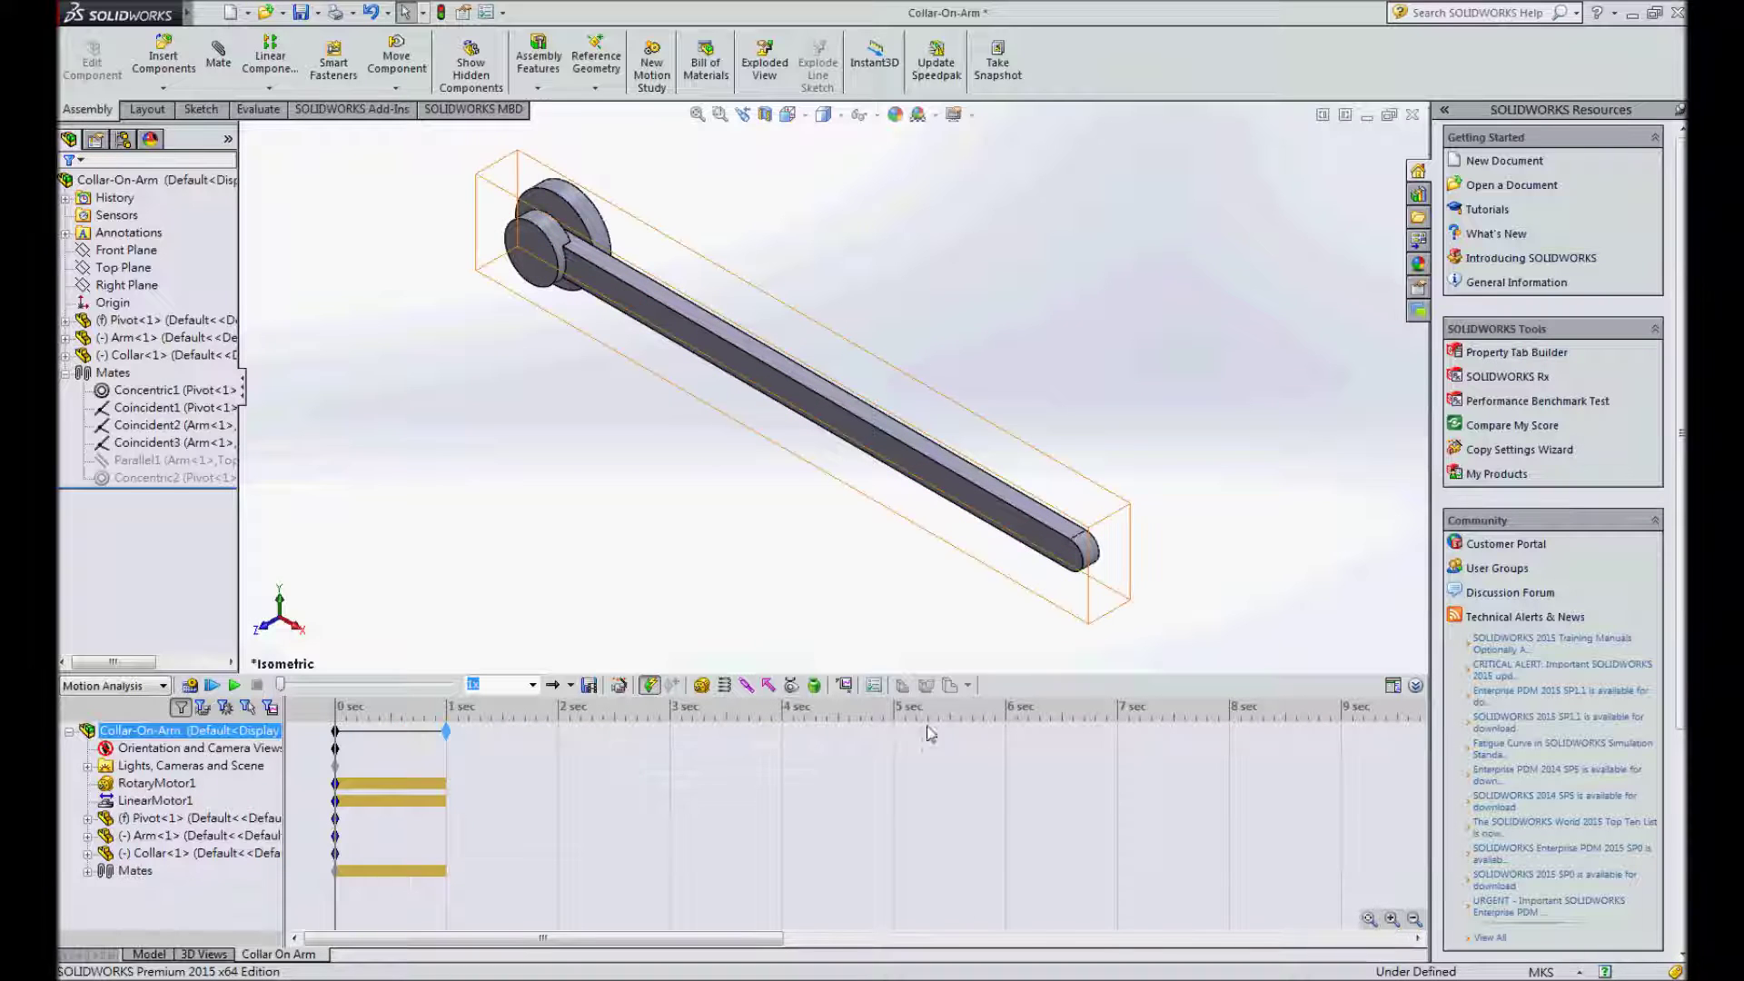
{"action": "left_click", "coordinate": [874, 687]}
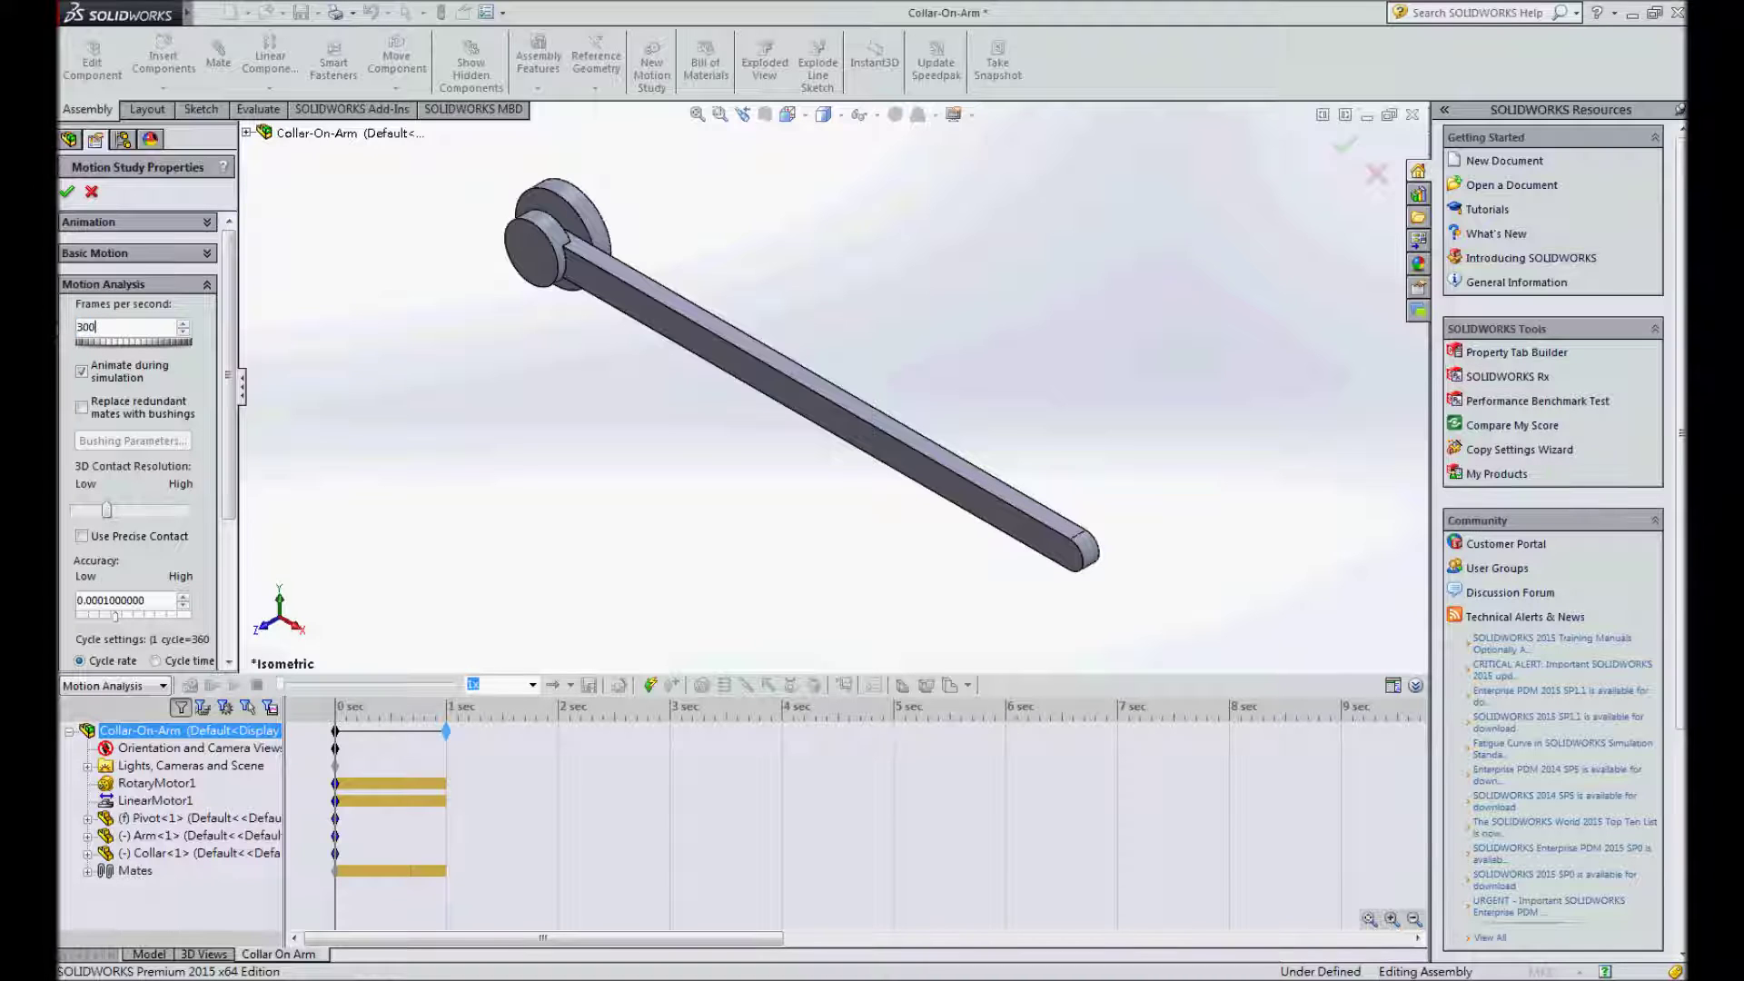
{"action": "left_click", "coordinate": [67, 192]}
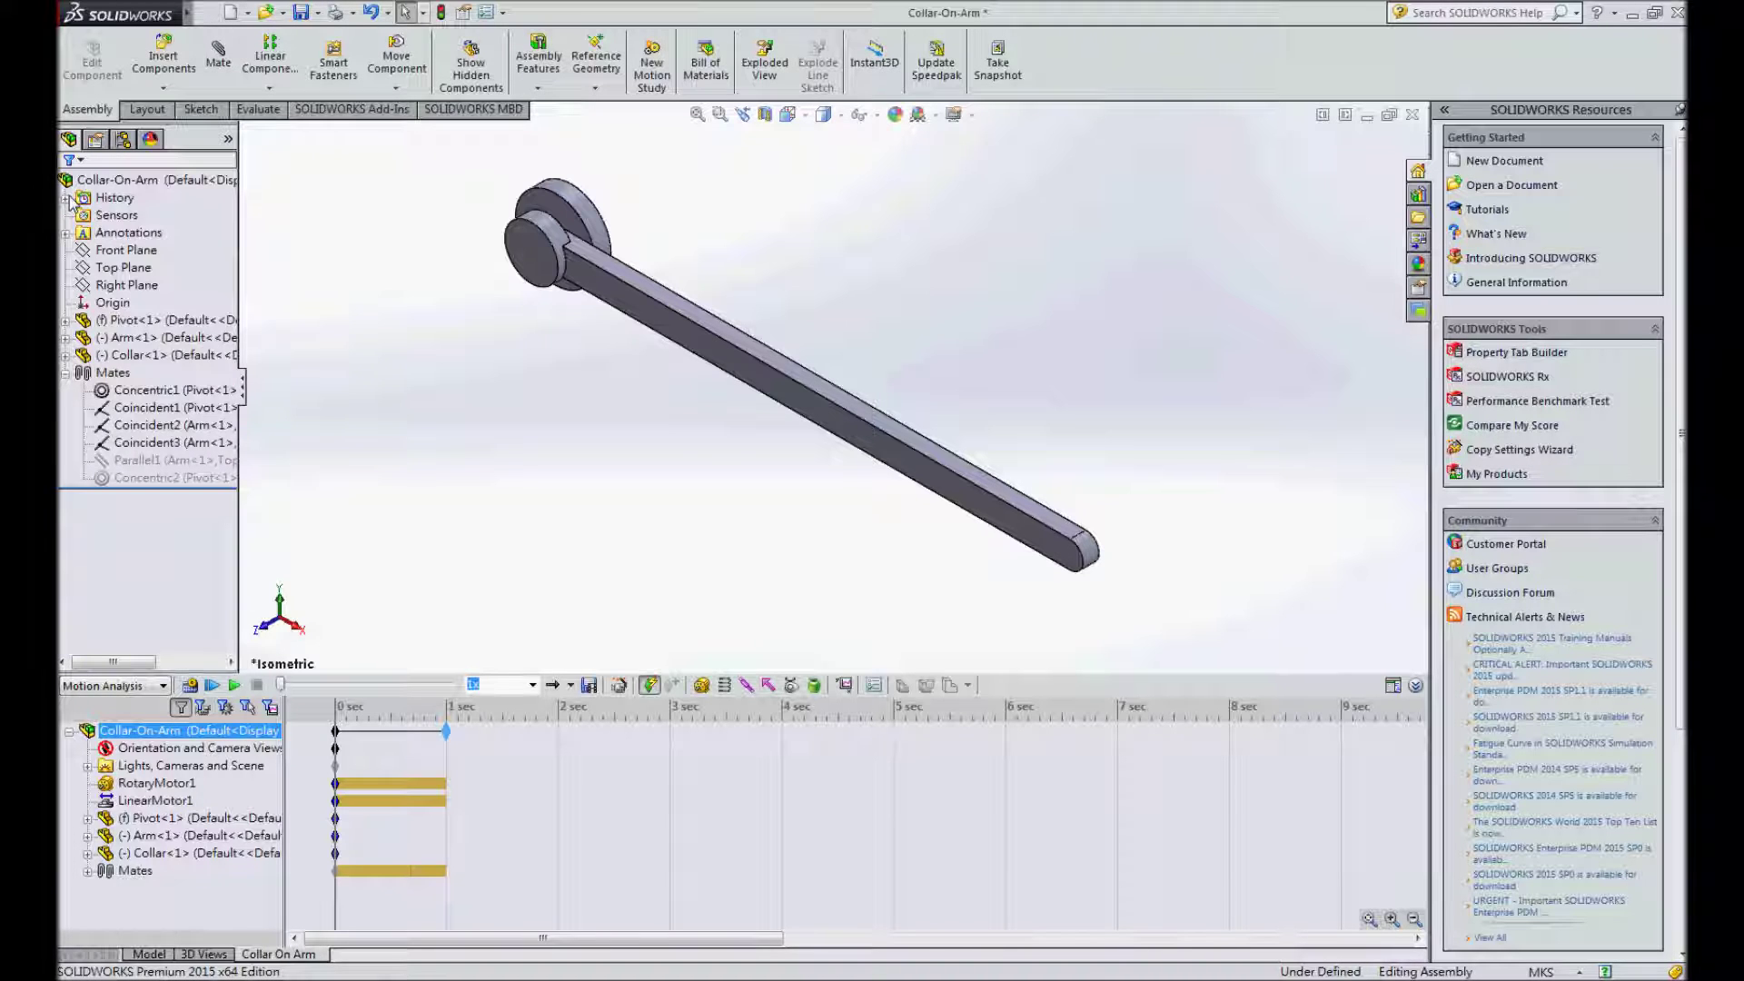
- Set the view orientation of the Orientation and Camera Views key point at 0 seconds to Front
{"action": "left_click", "coordinate": [355, 755]}
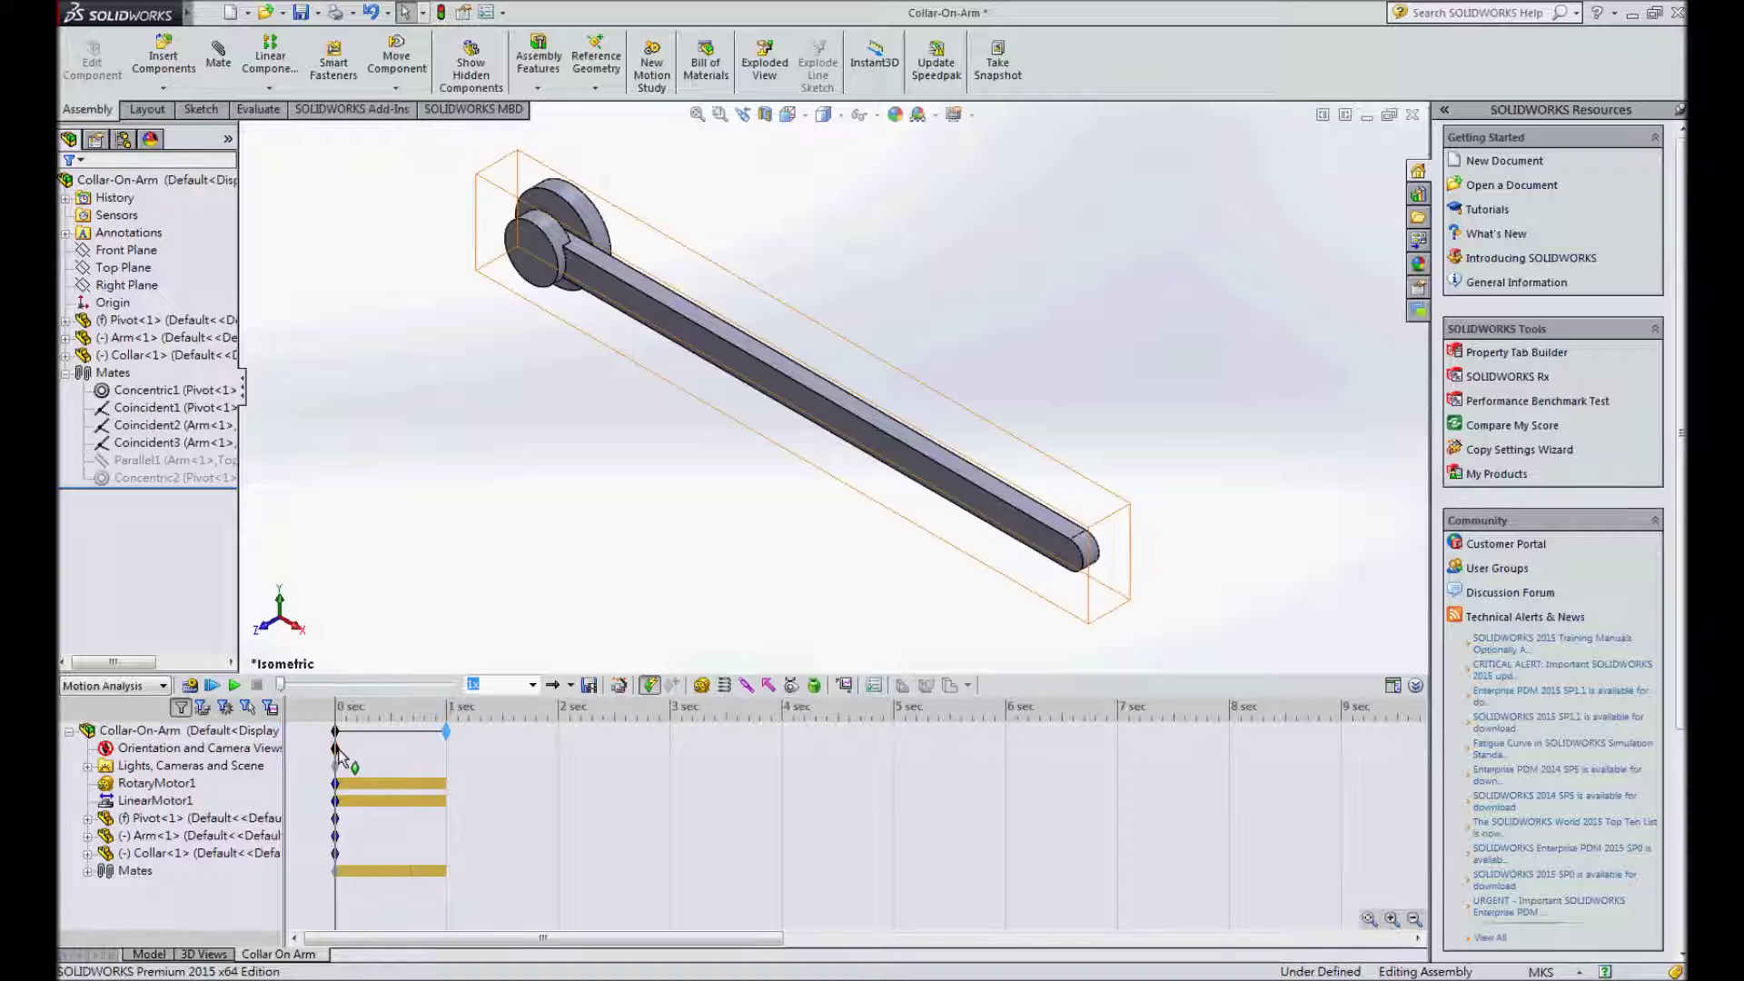
{"action": "right_click", "coordinate": [338, 751]}
{"action": "mouse_move", "coordinate": [400, 781]}
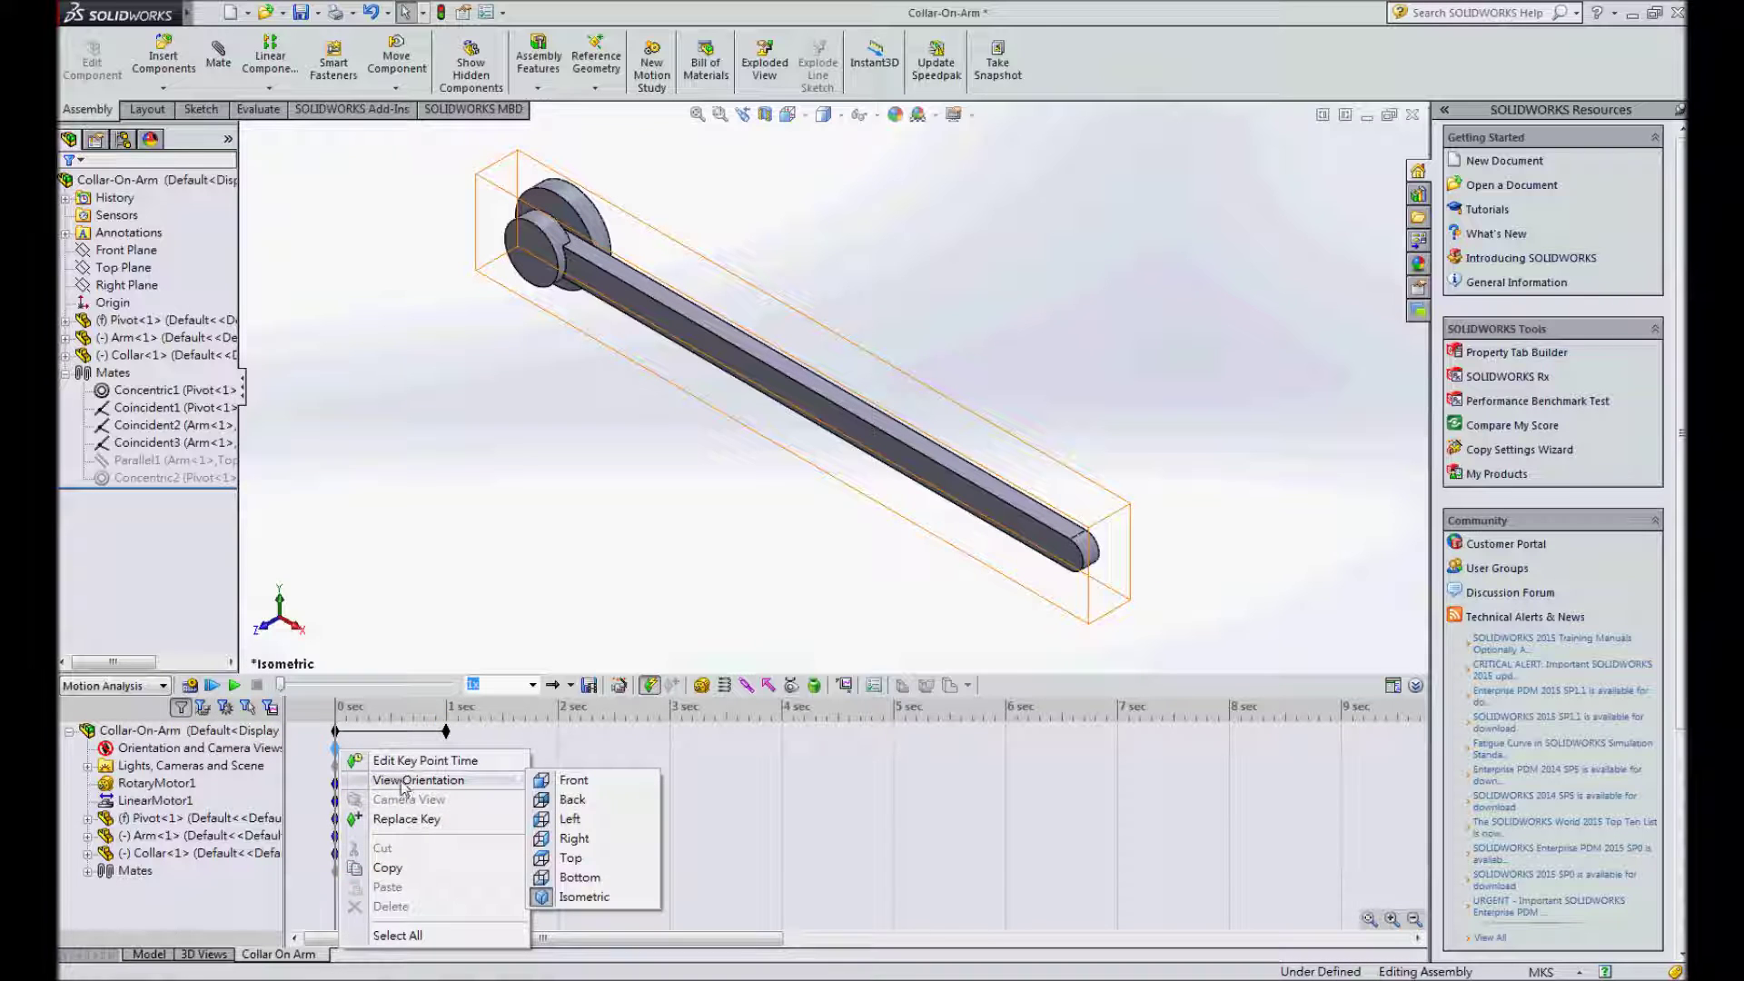
{"action": "left_click", "coordinate": [545, 780]}
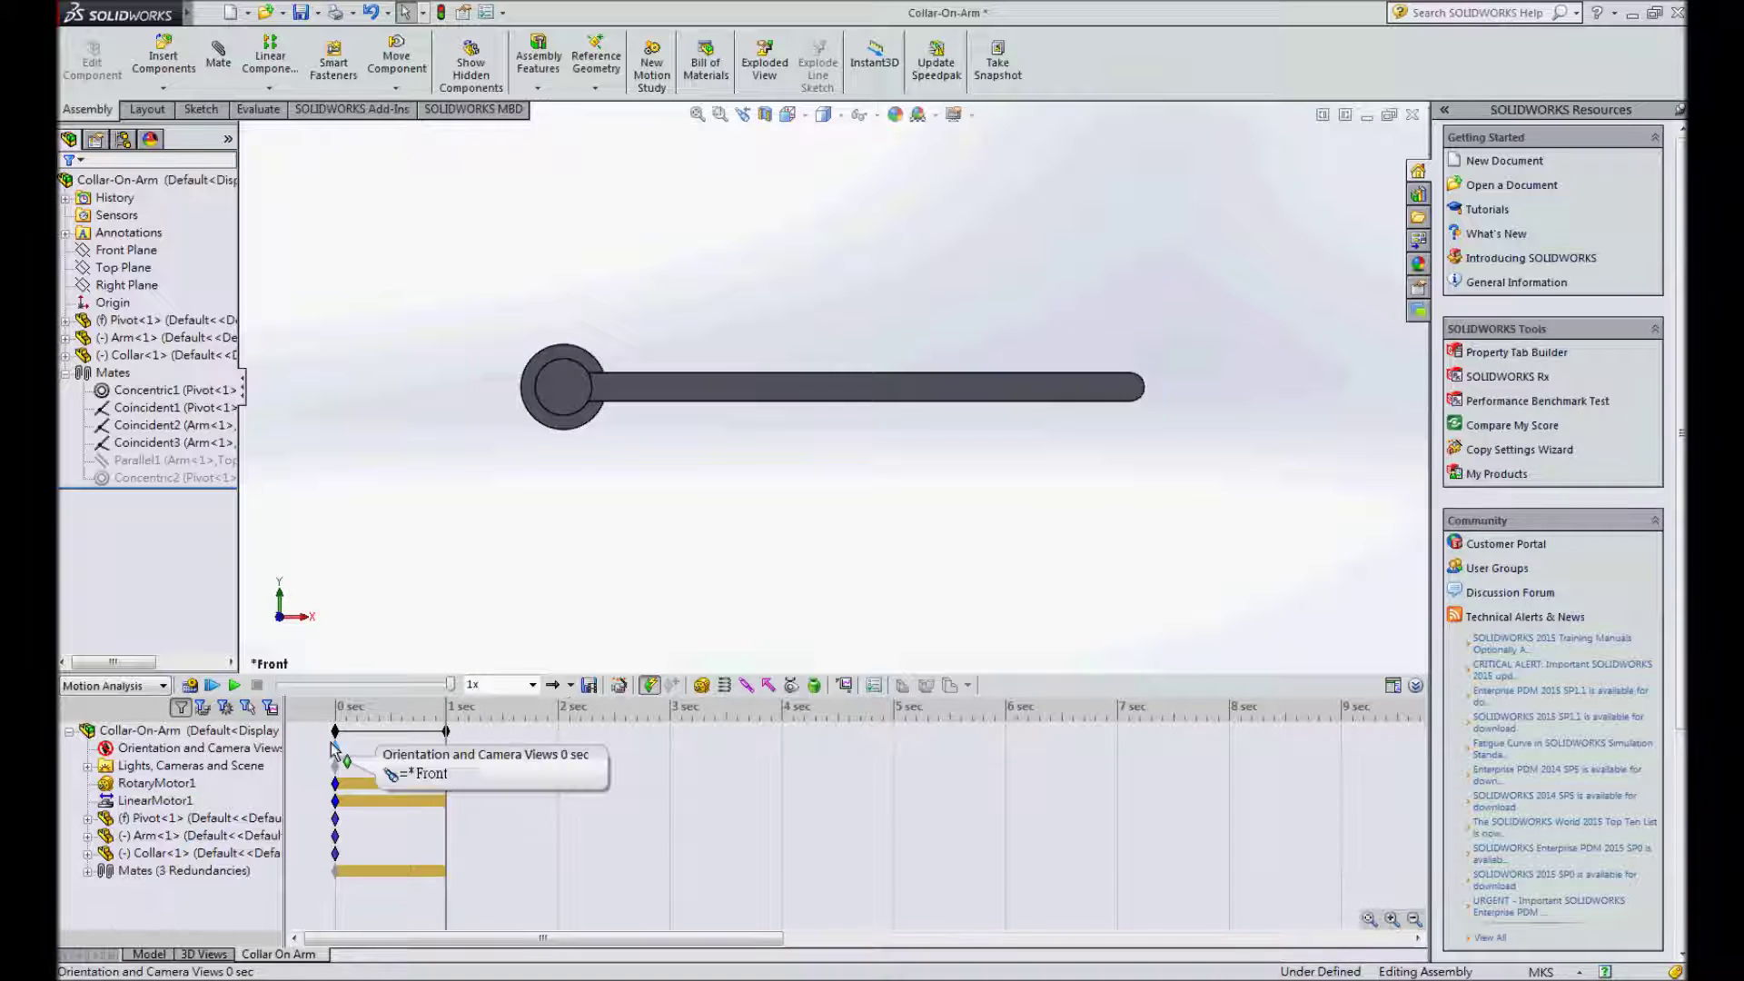
- Calculate the motion study and play it from the start at 0.1x speed
{"action": "left_click", "coordinate": [190, 686]}
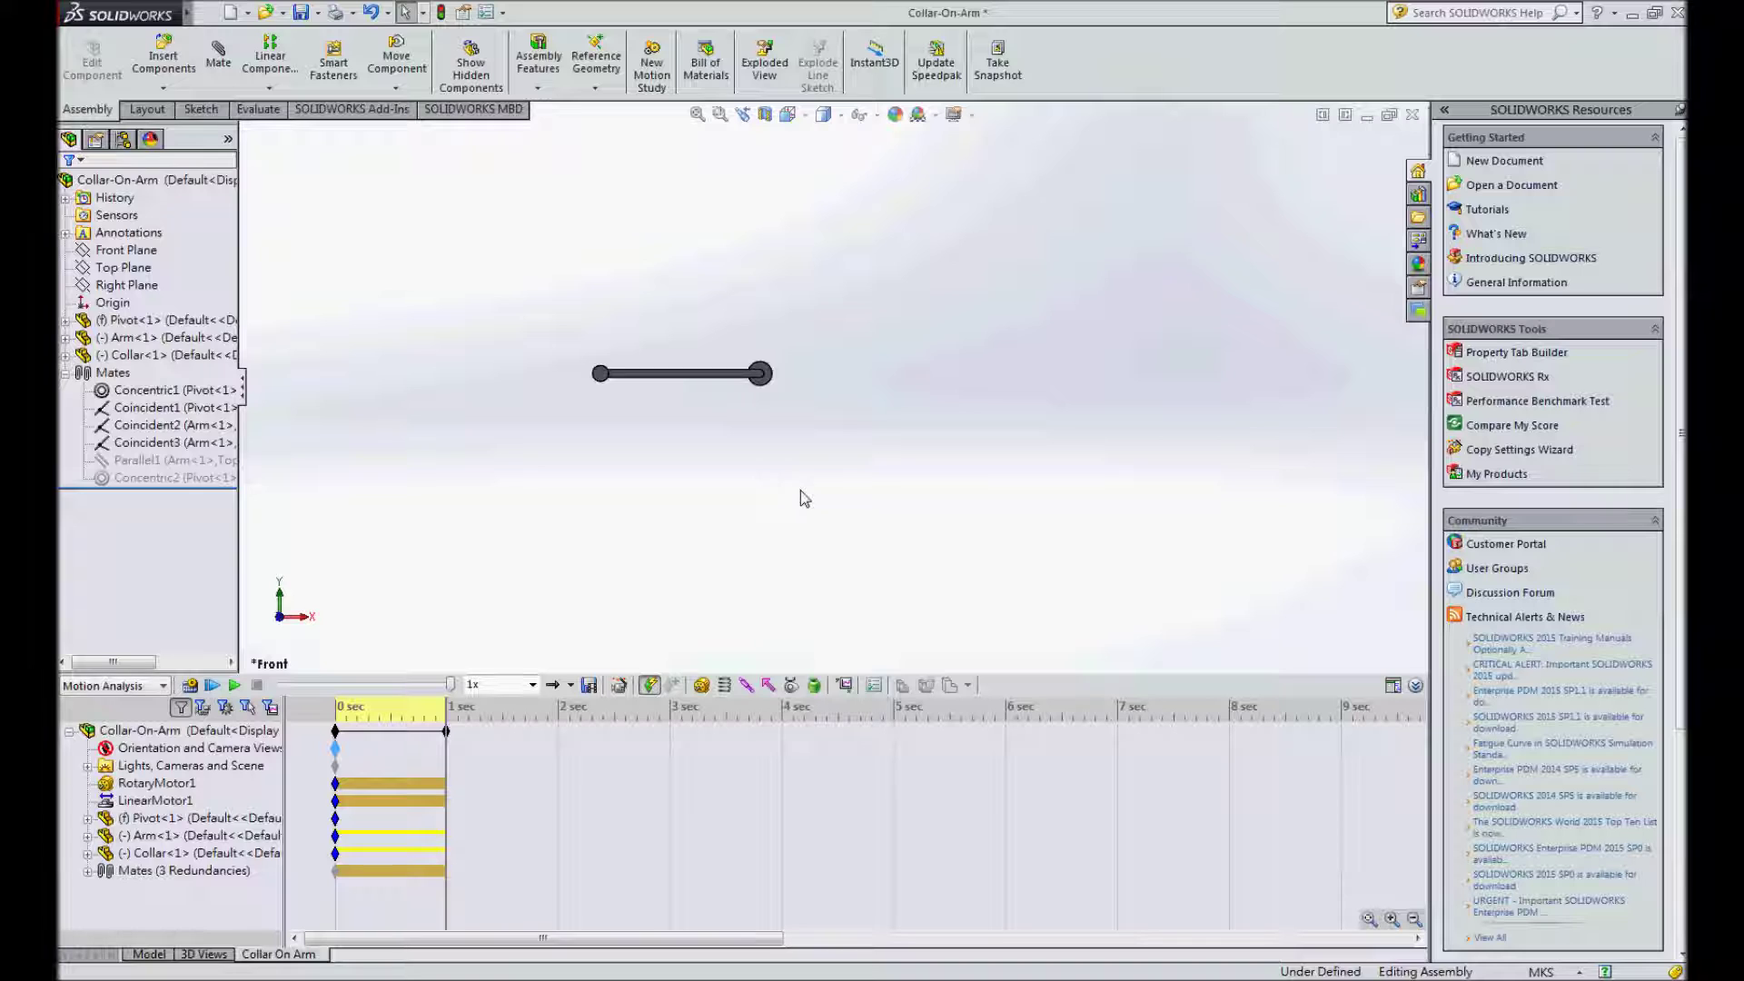
{"action": "left_click", "coordinate": [534, 690]}
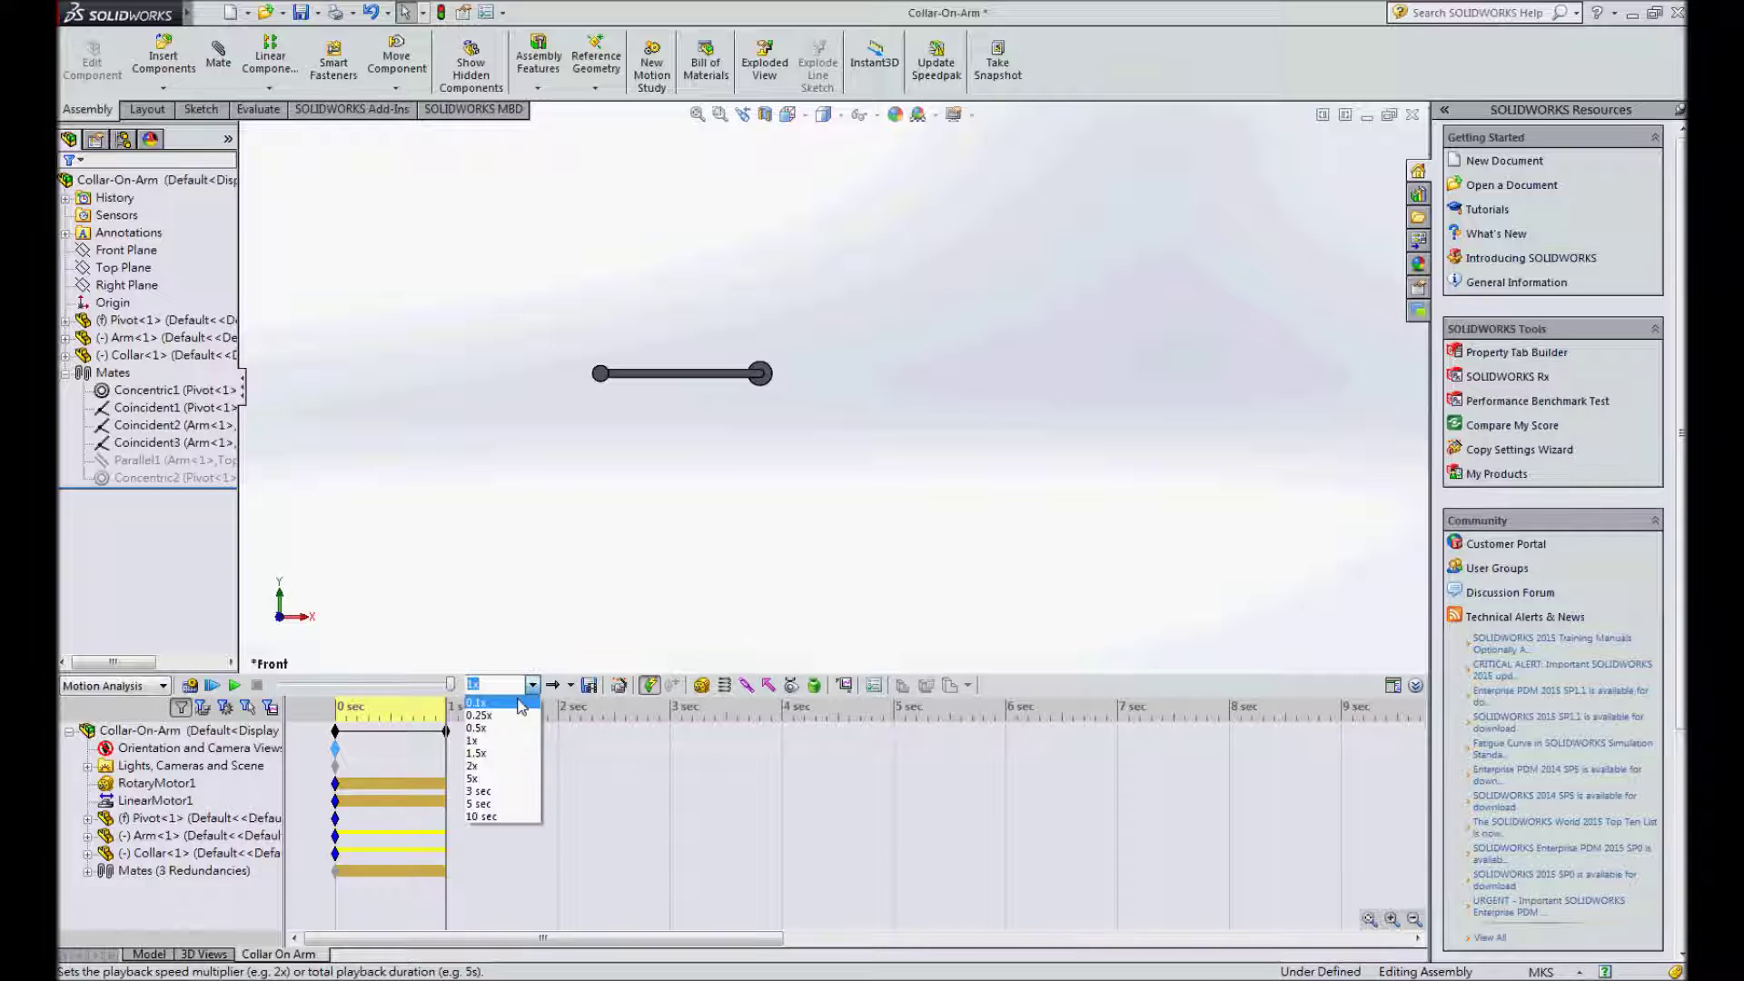
{"action": "left_click", "coordinate": [515, 708]}
{"action": "left_click", "coordinate": [211, 685]}
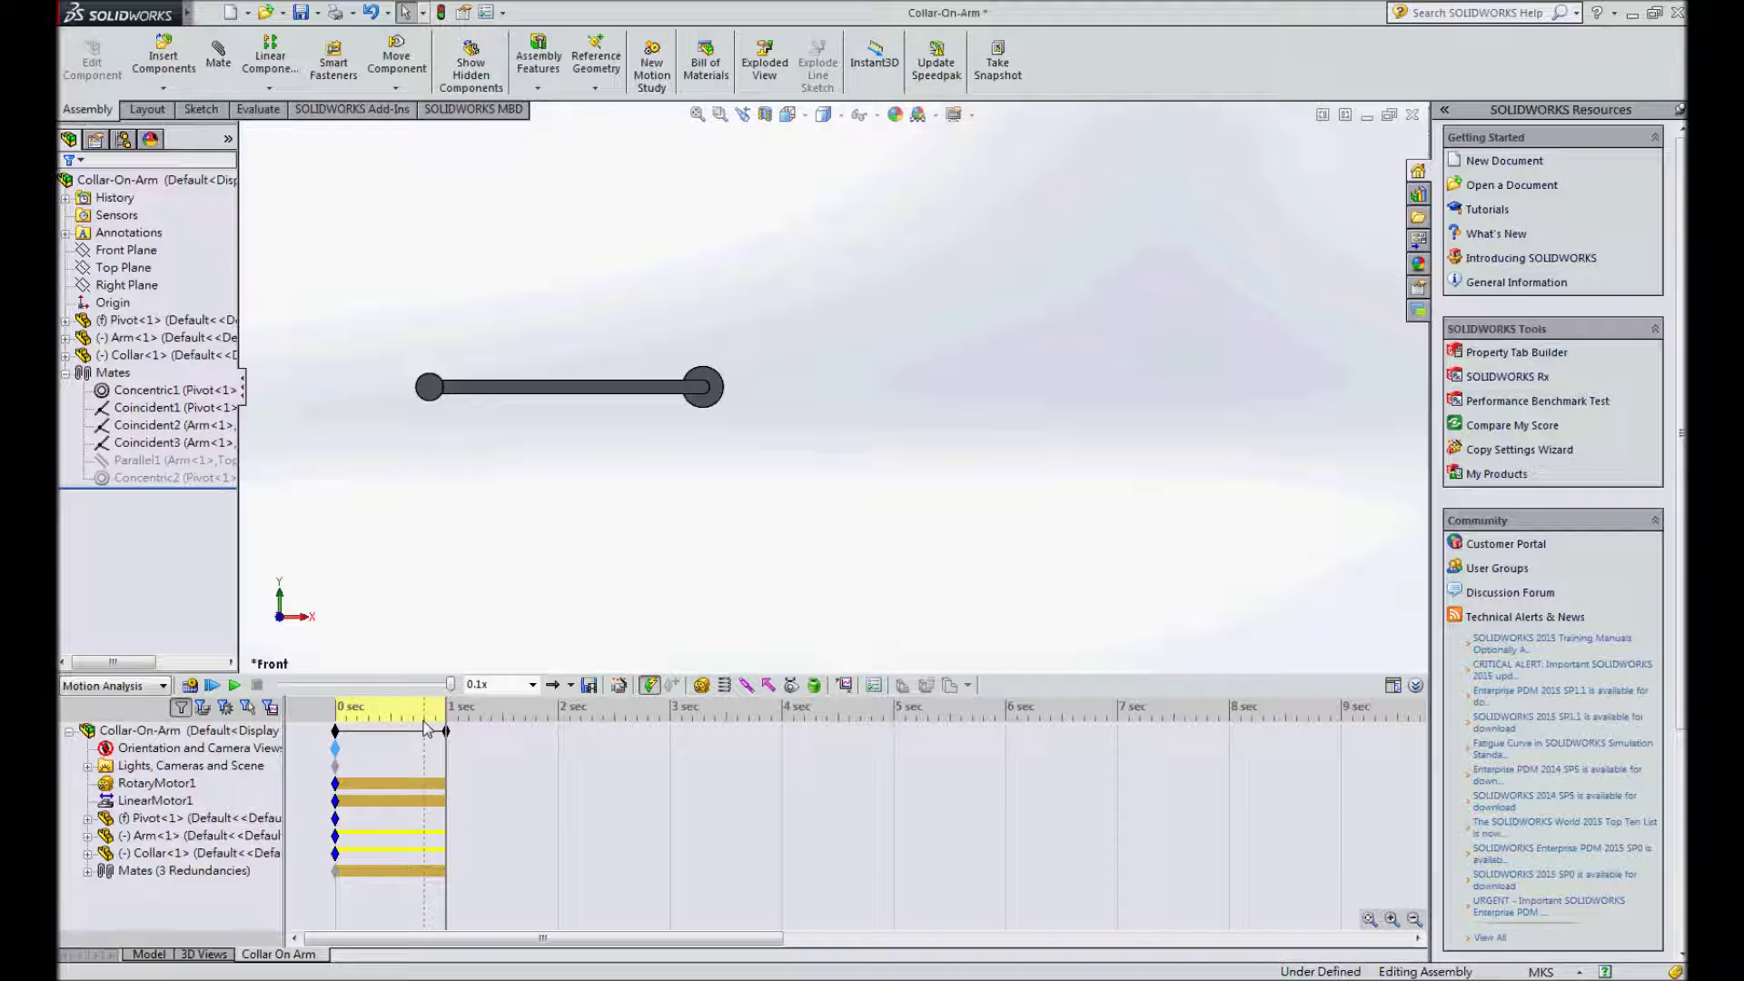
- With the study at about 0.8 seconds, add a Displacement/Velocity/Acceleration Trace Path result for the assembly Origin and replay the motion from the start
{"action": "left_click_drag", "start_coordinate": [443, 720], "coordinate": [424, 719]}
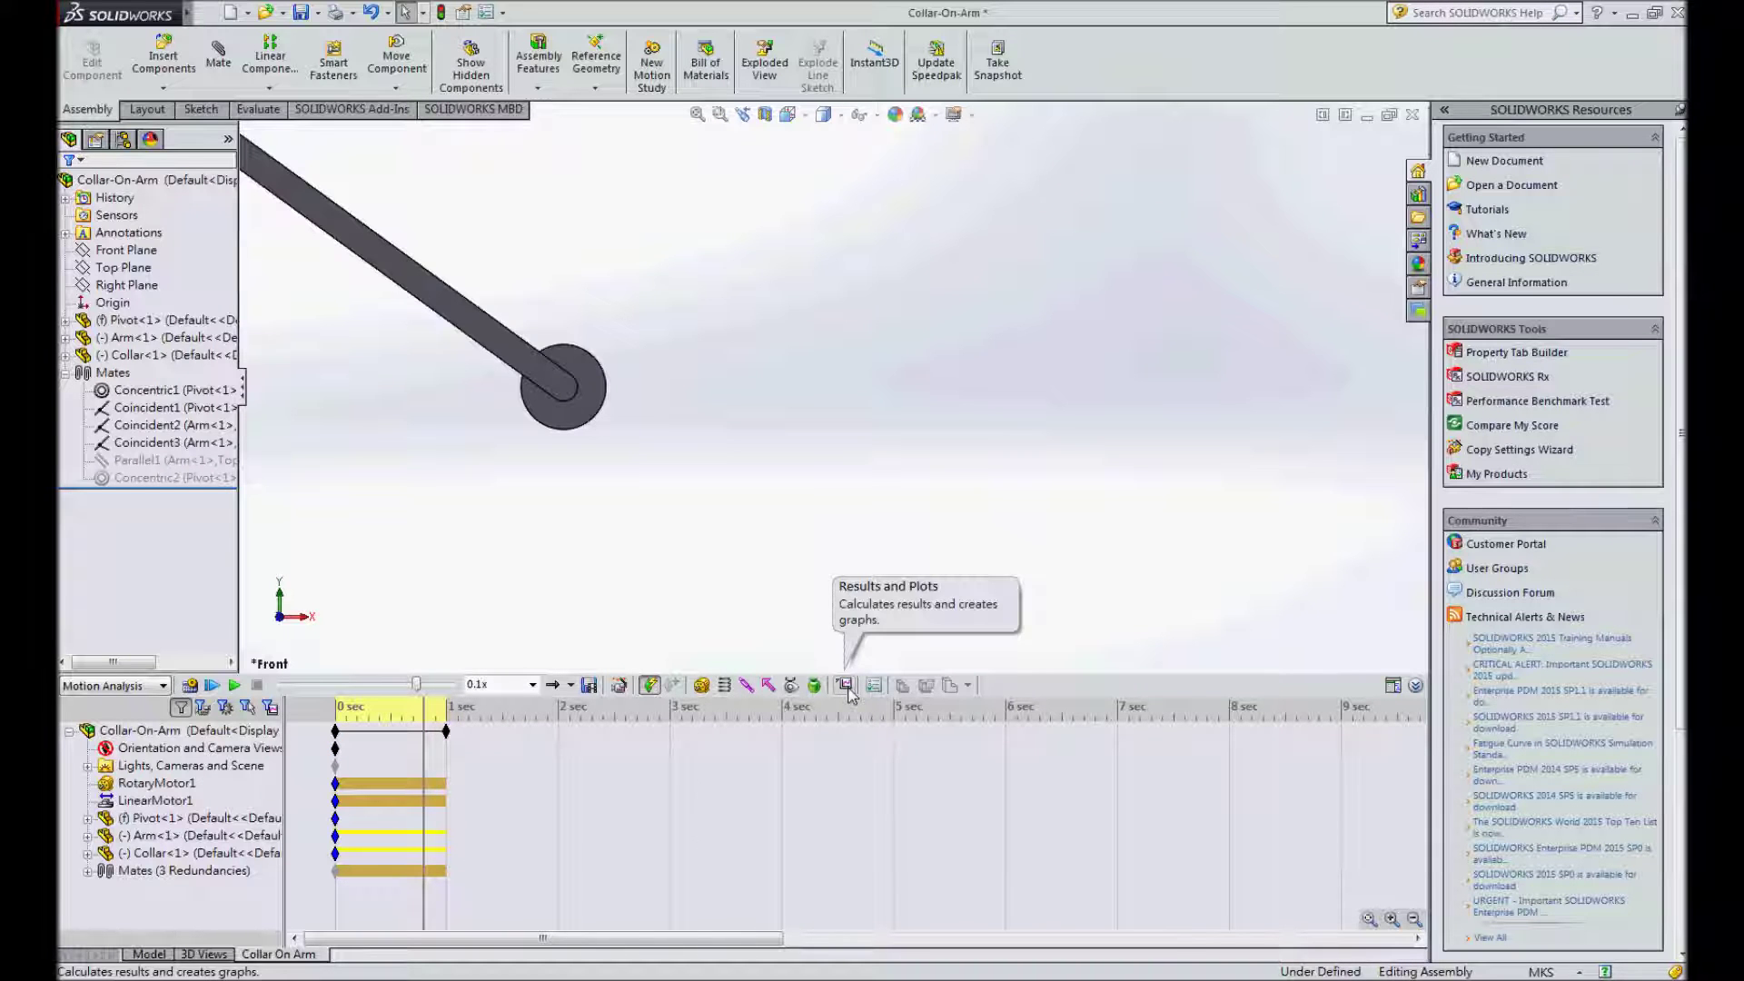
{"action": "left_click", "coordinate": [846, 688]}
{"action": "left_click", "coordinate": [182, 245]}
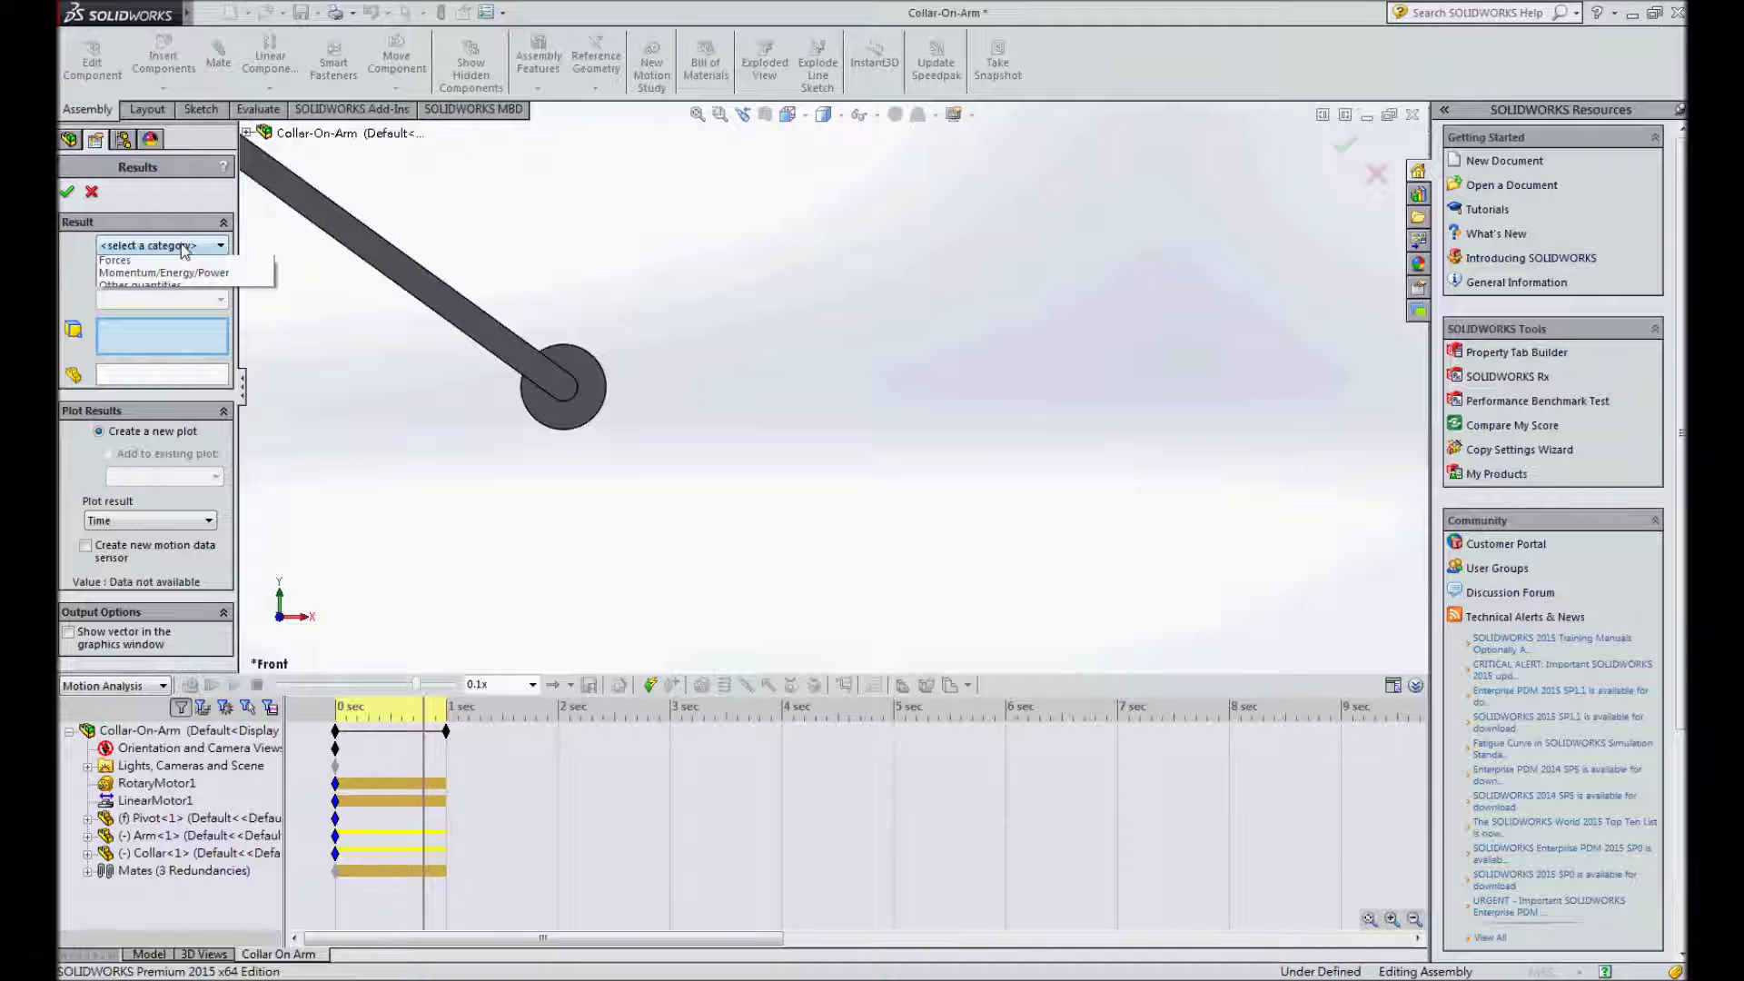
{"action": "left_click", "coordinate": [178, 278]}
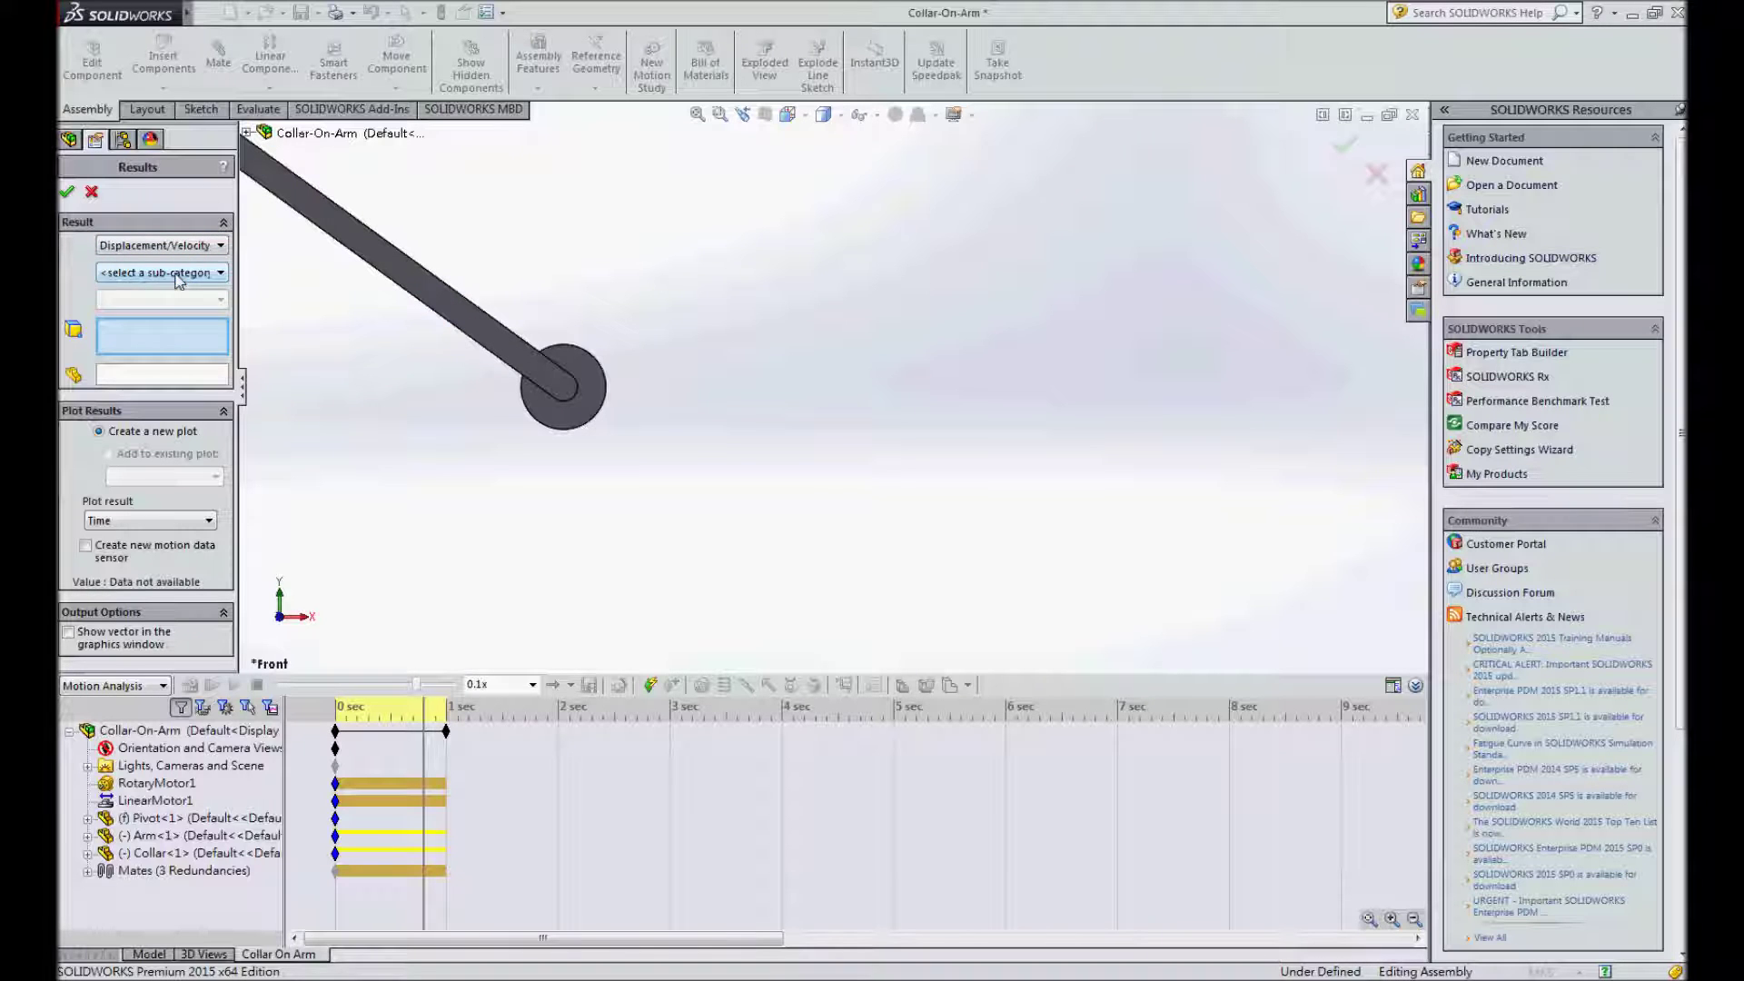
{"action": "left_click", "coordinate": [179, 274]}
{"action": "left_click", "coordinate": [171, 303]}
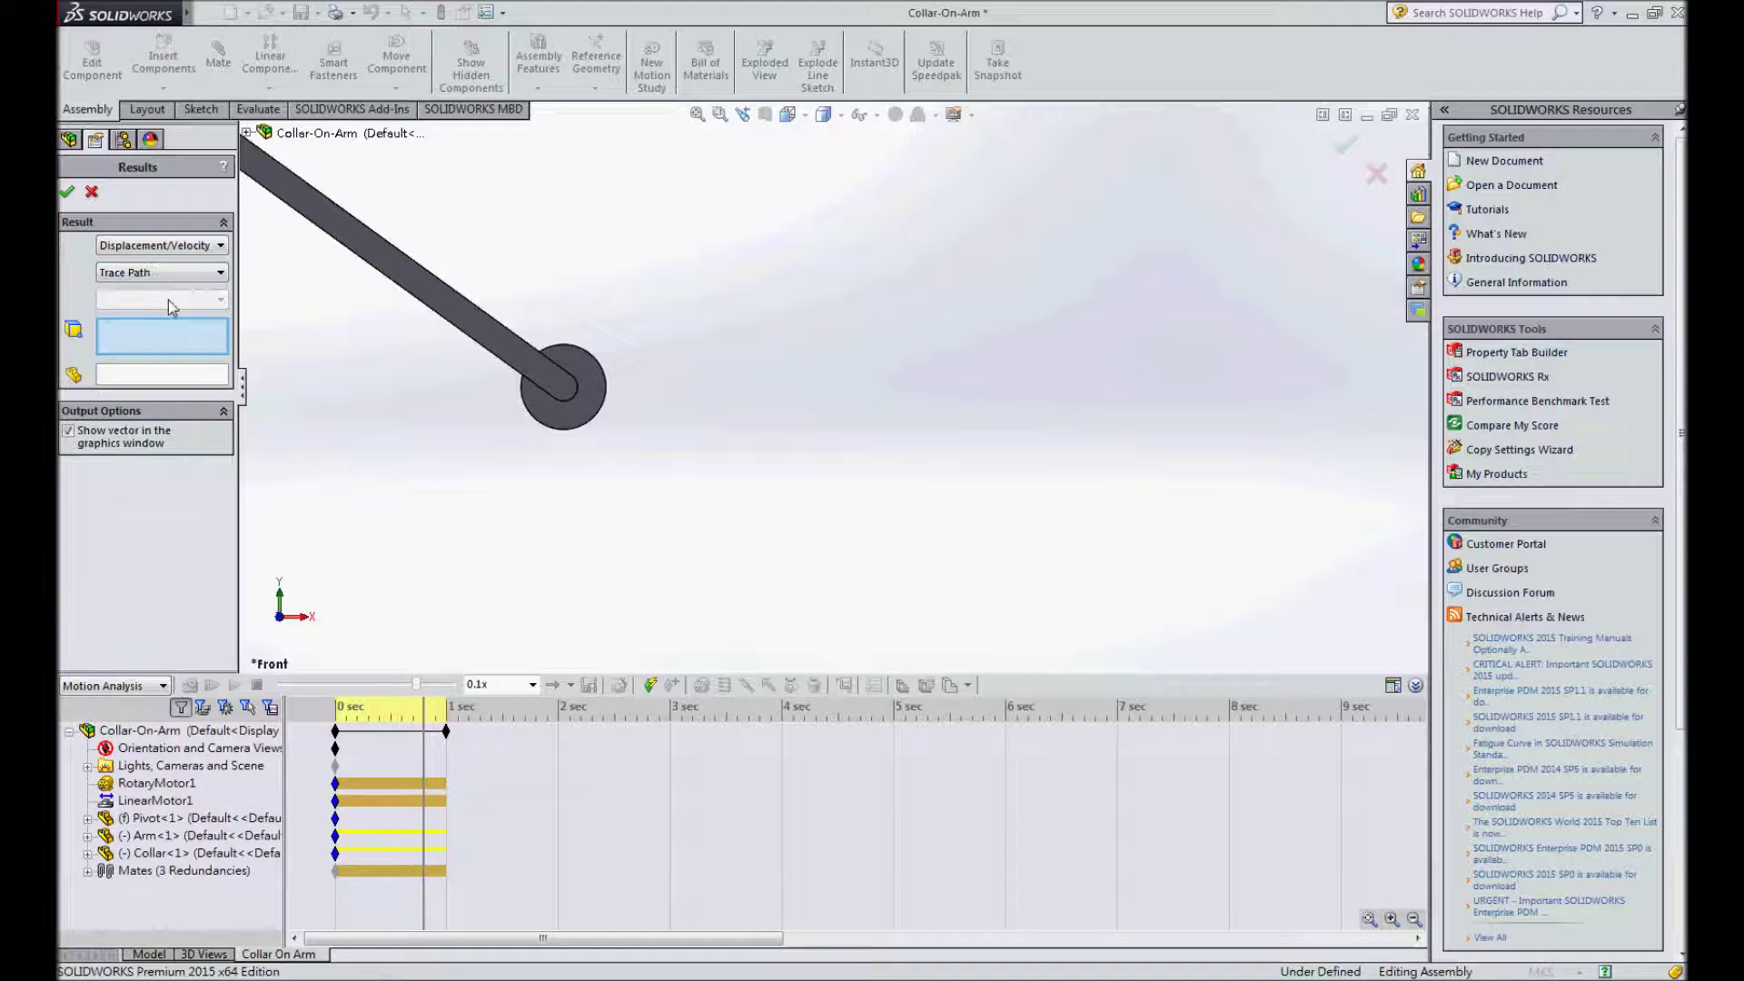
{"action": "left_click", "coordinate": [246, 133]}
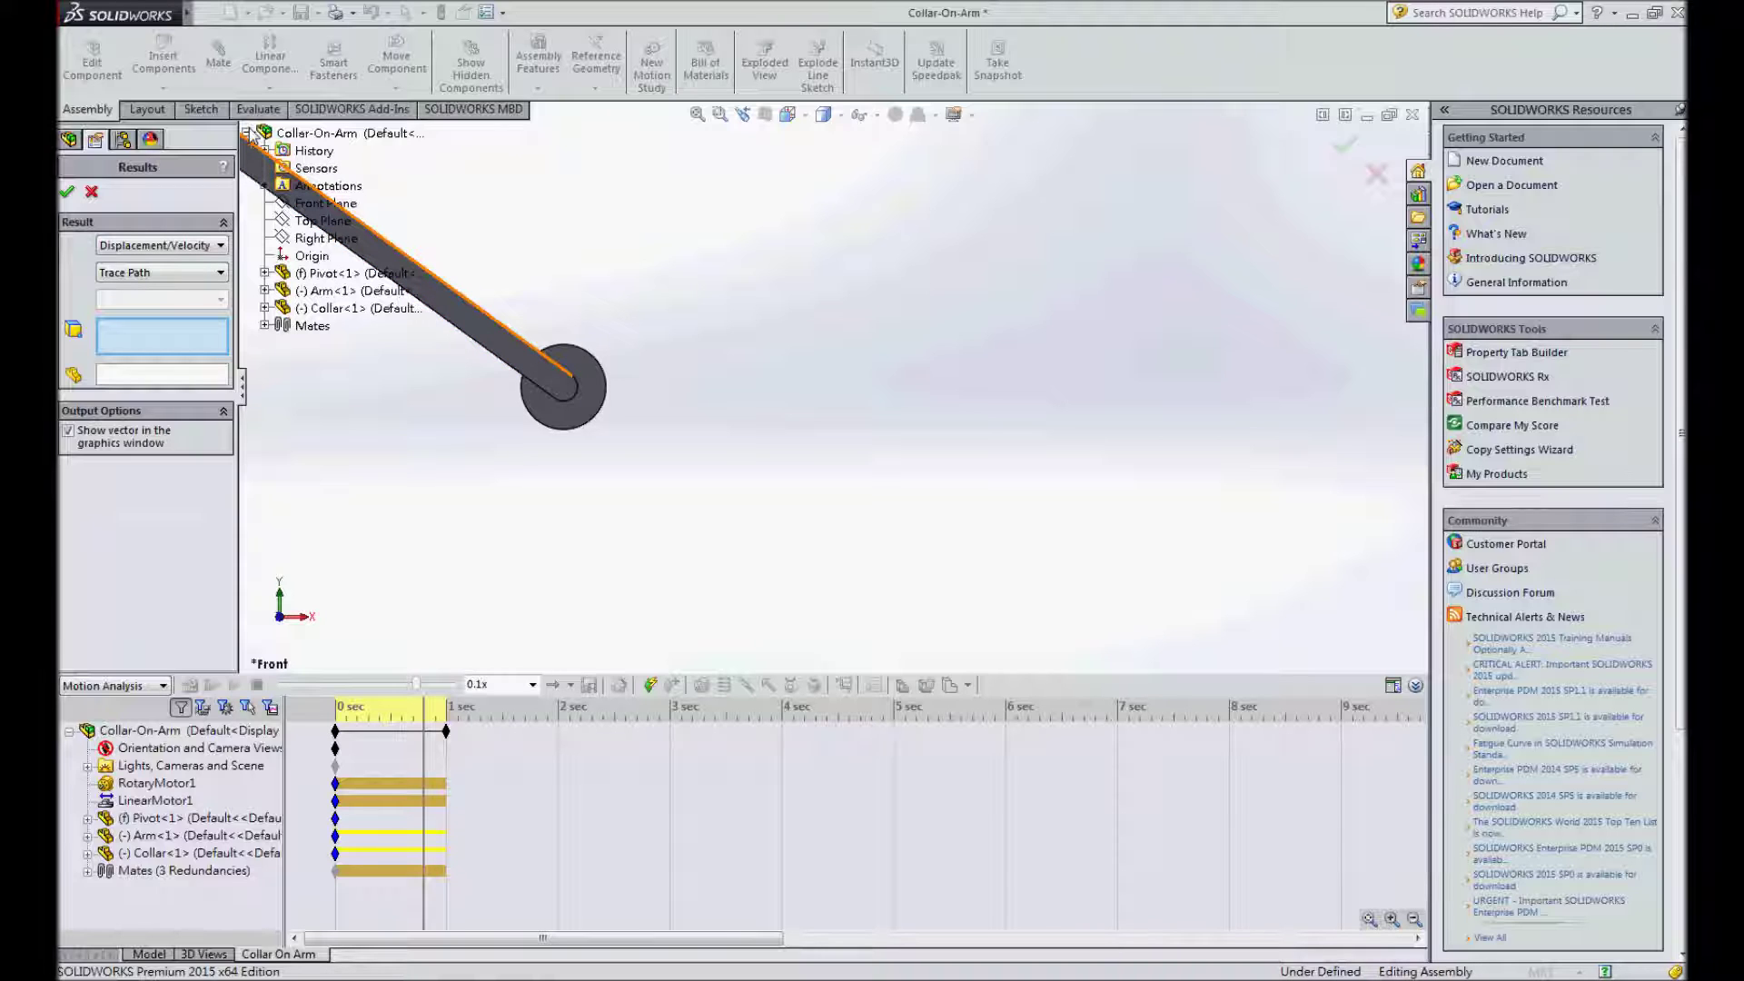
{"action": "left_click", "coordinate": [309, 256]}
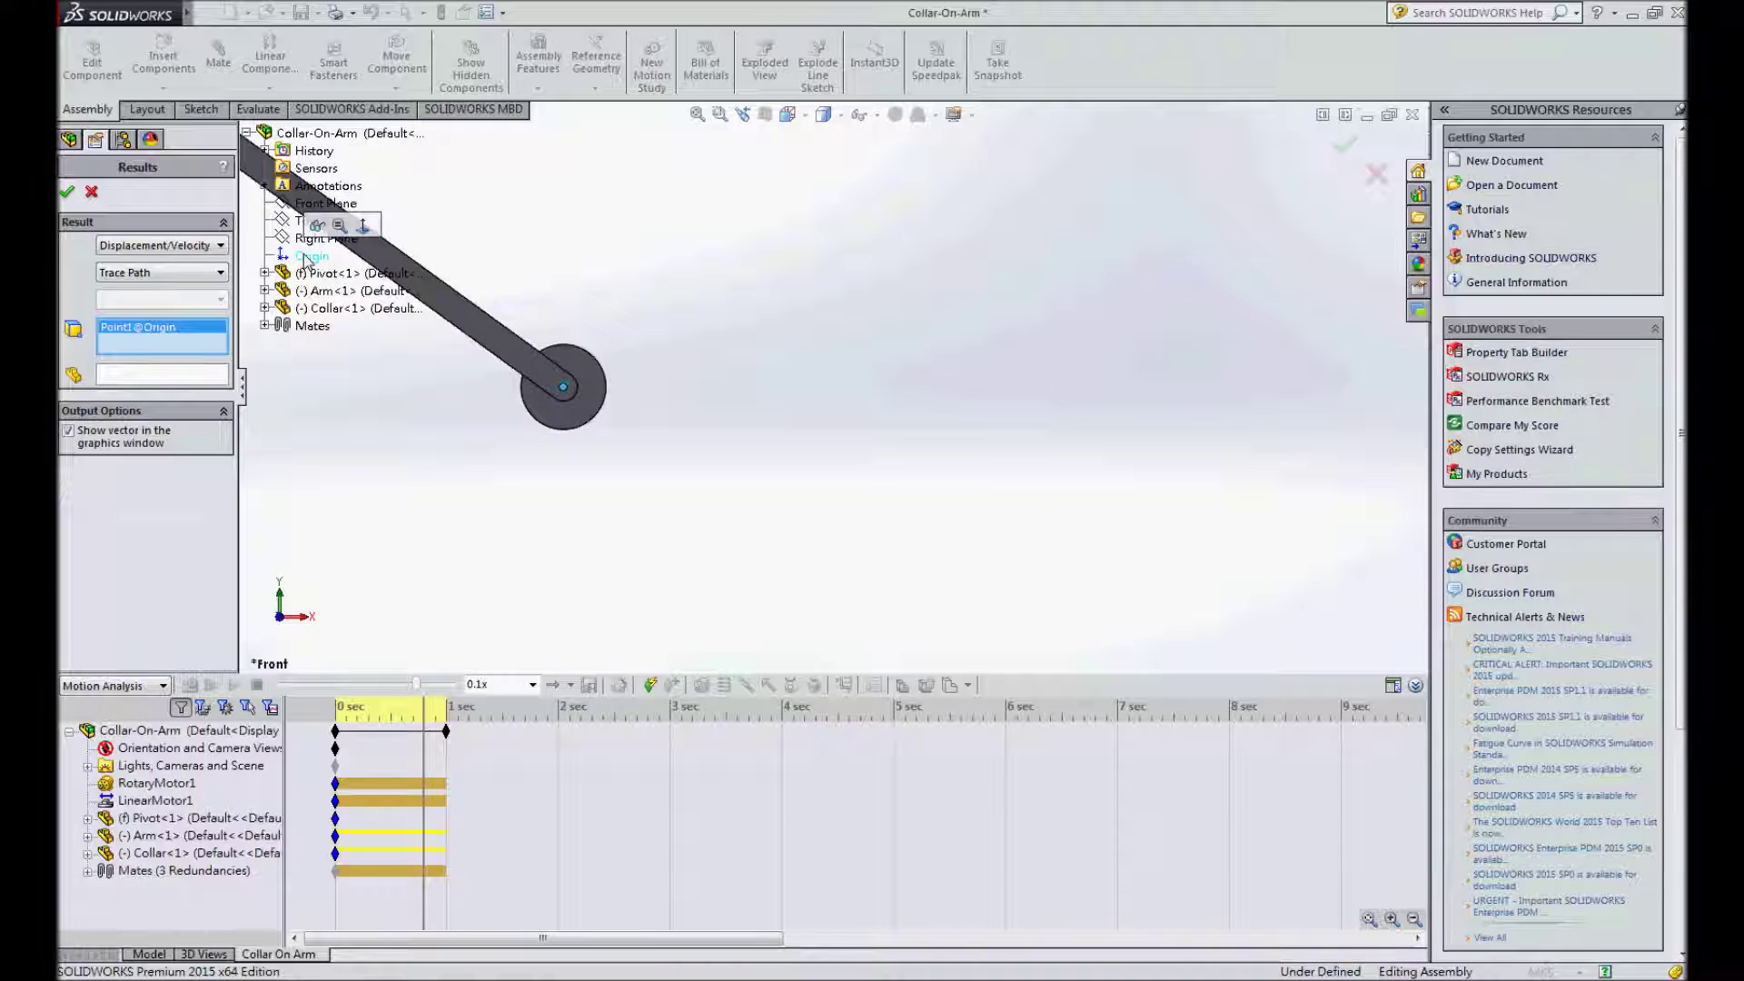
{"action": "left_click", "coordinate": [67, 192]}
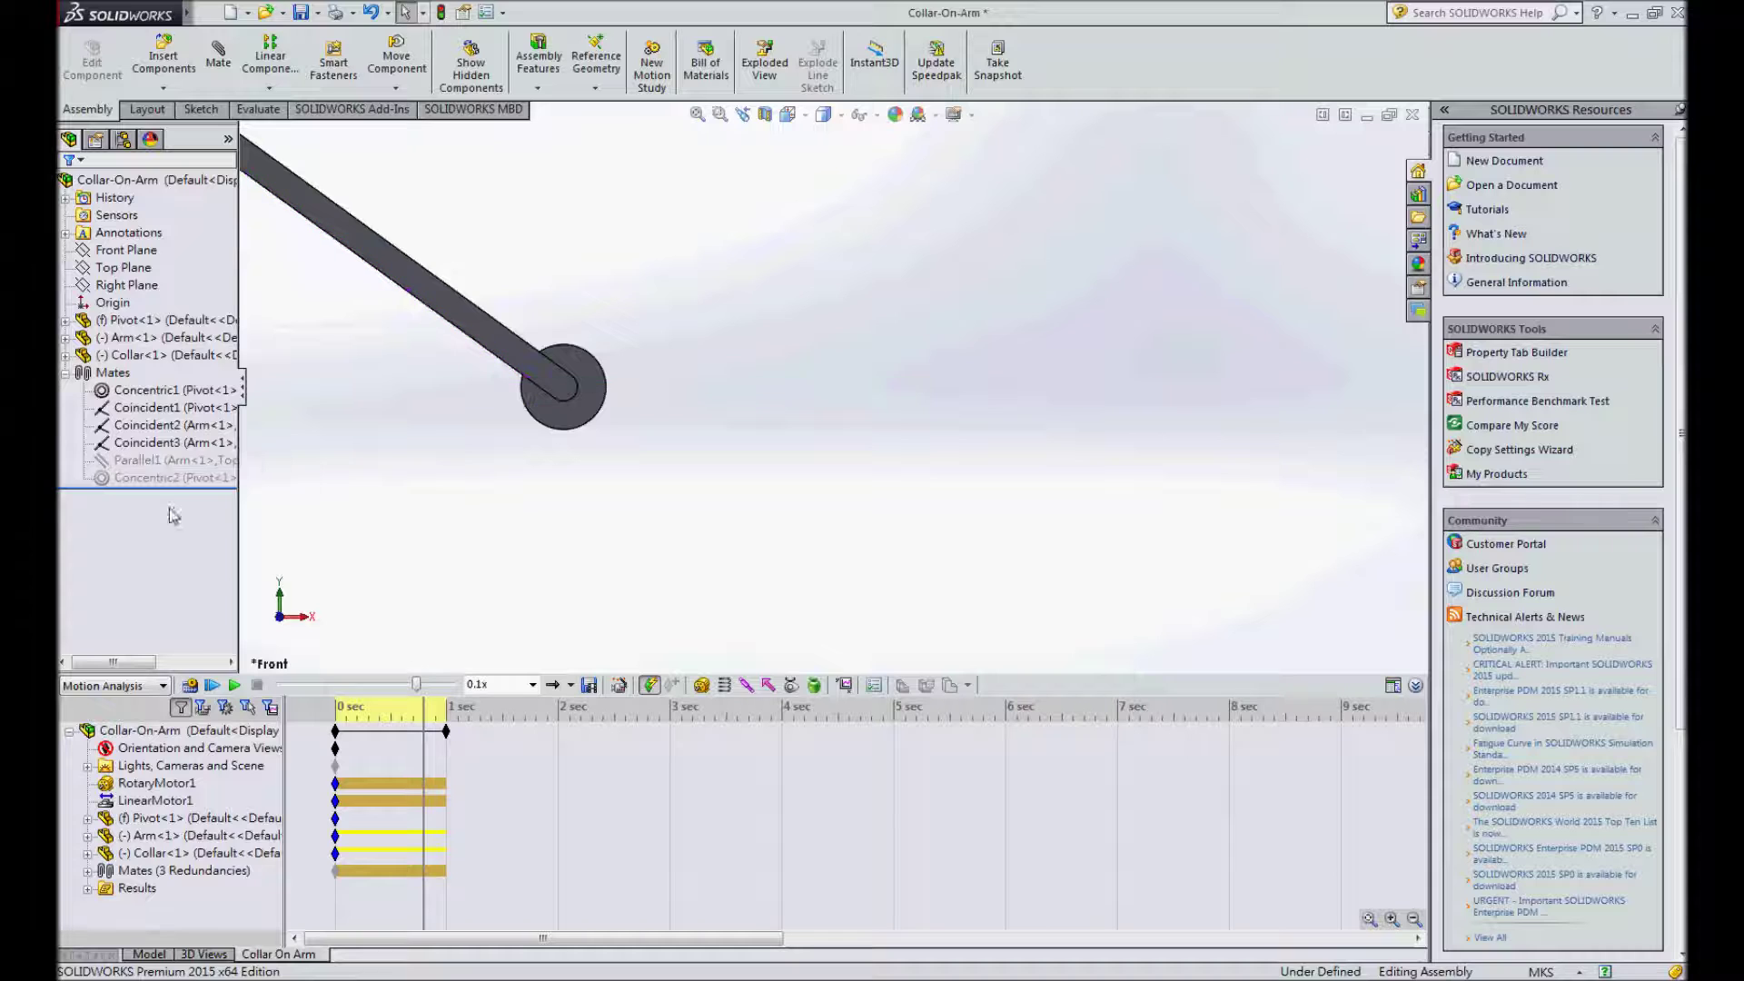
{"action": "left_click", "coordinate": [212, 685]}
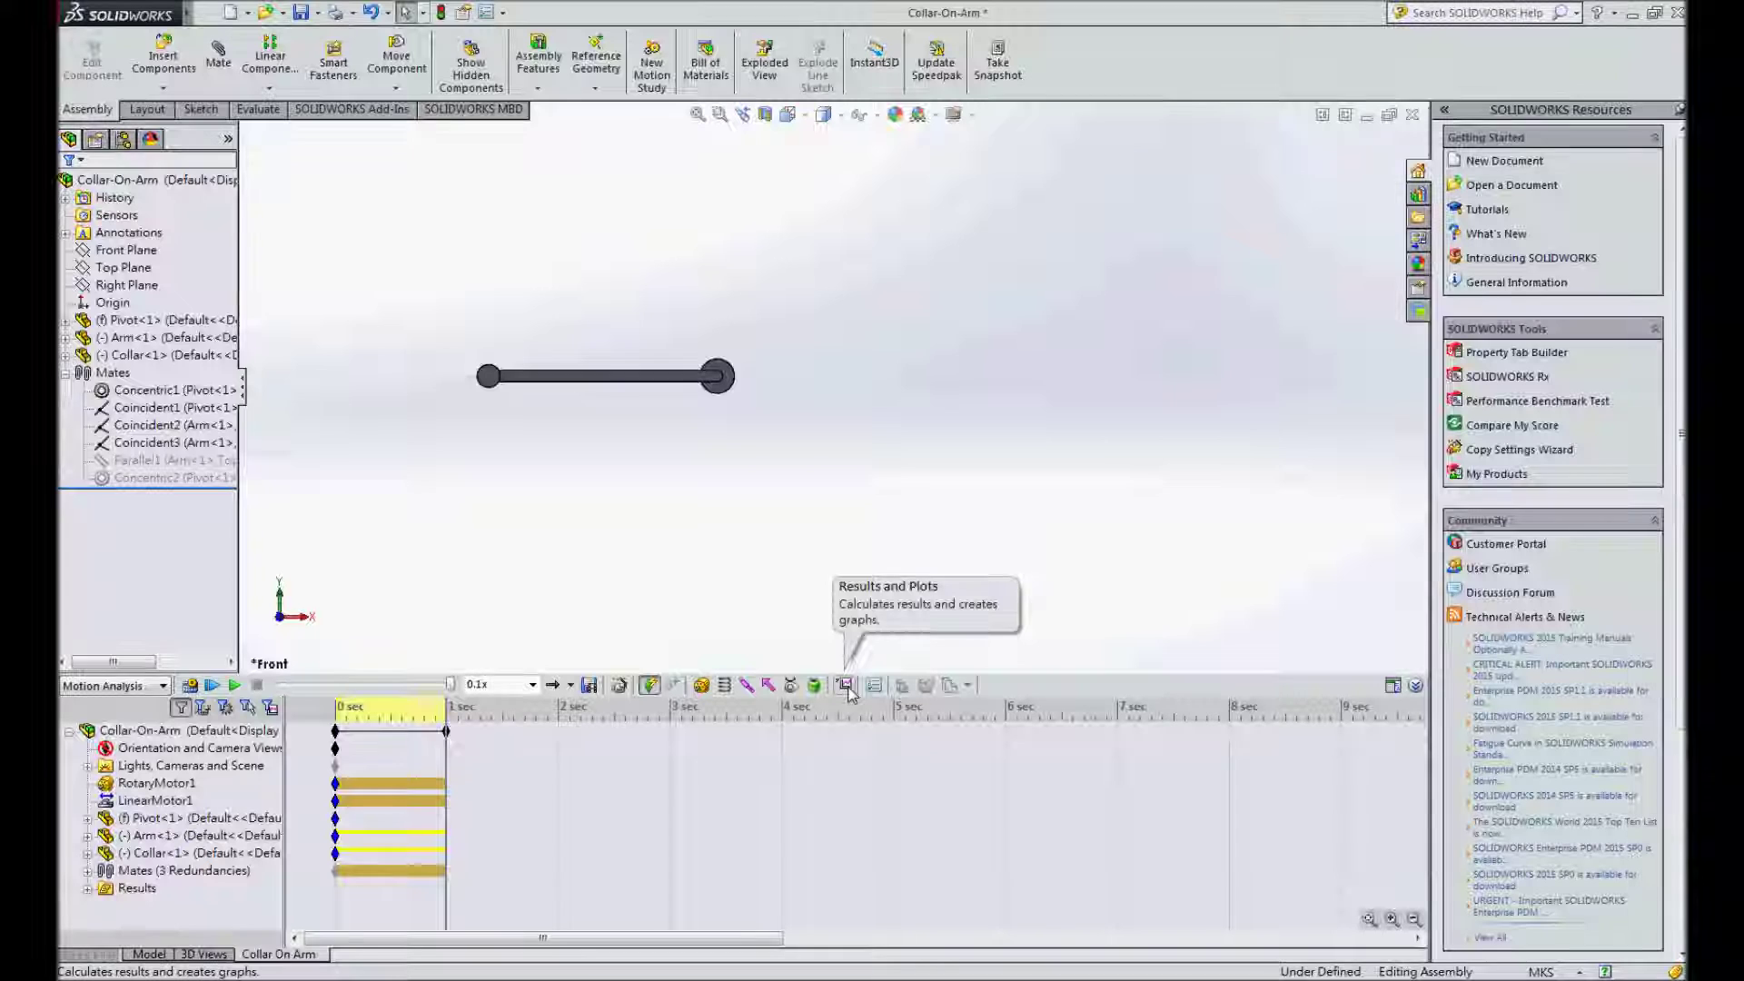
- Create a new plot of the X component of the Collar's Linear Acceleration against time
{"action": "left_click", "coordinate": [844, 685]}
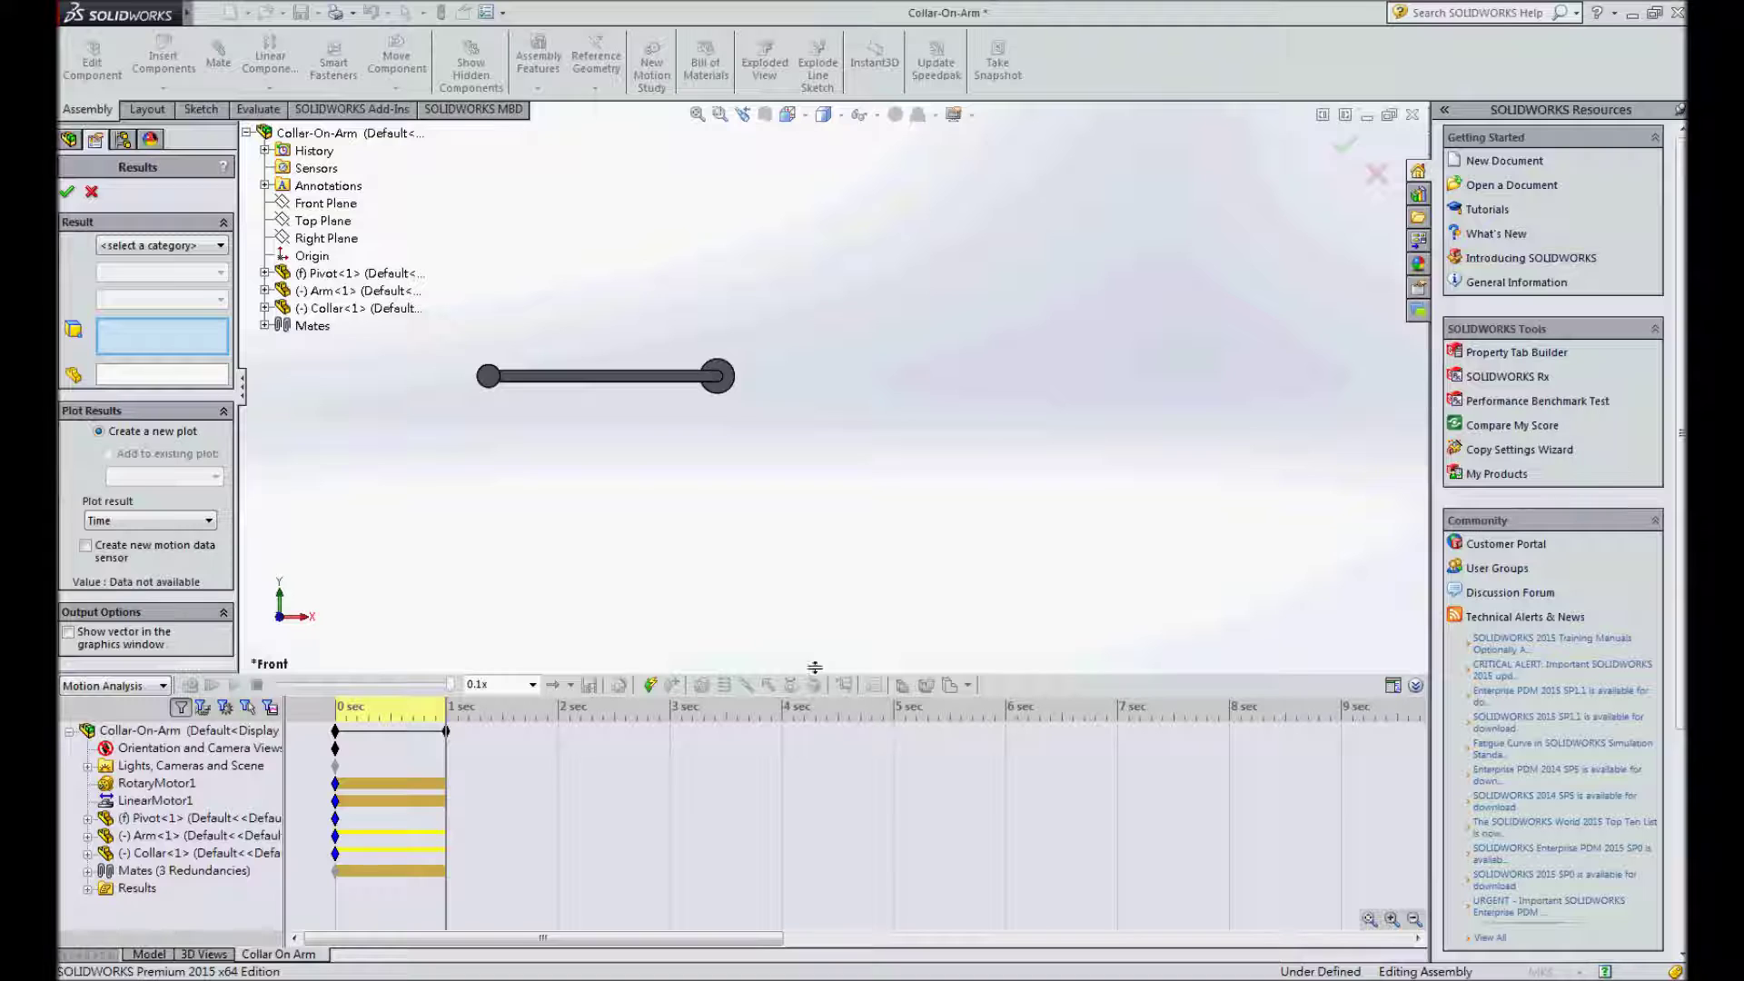
{"action": "left_click", "coordinate": [177, 246]}
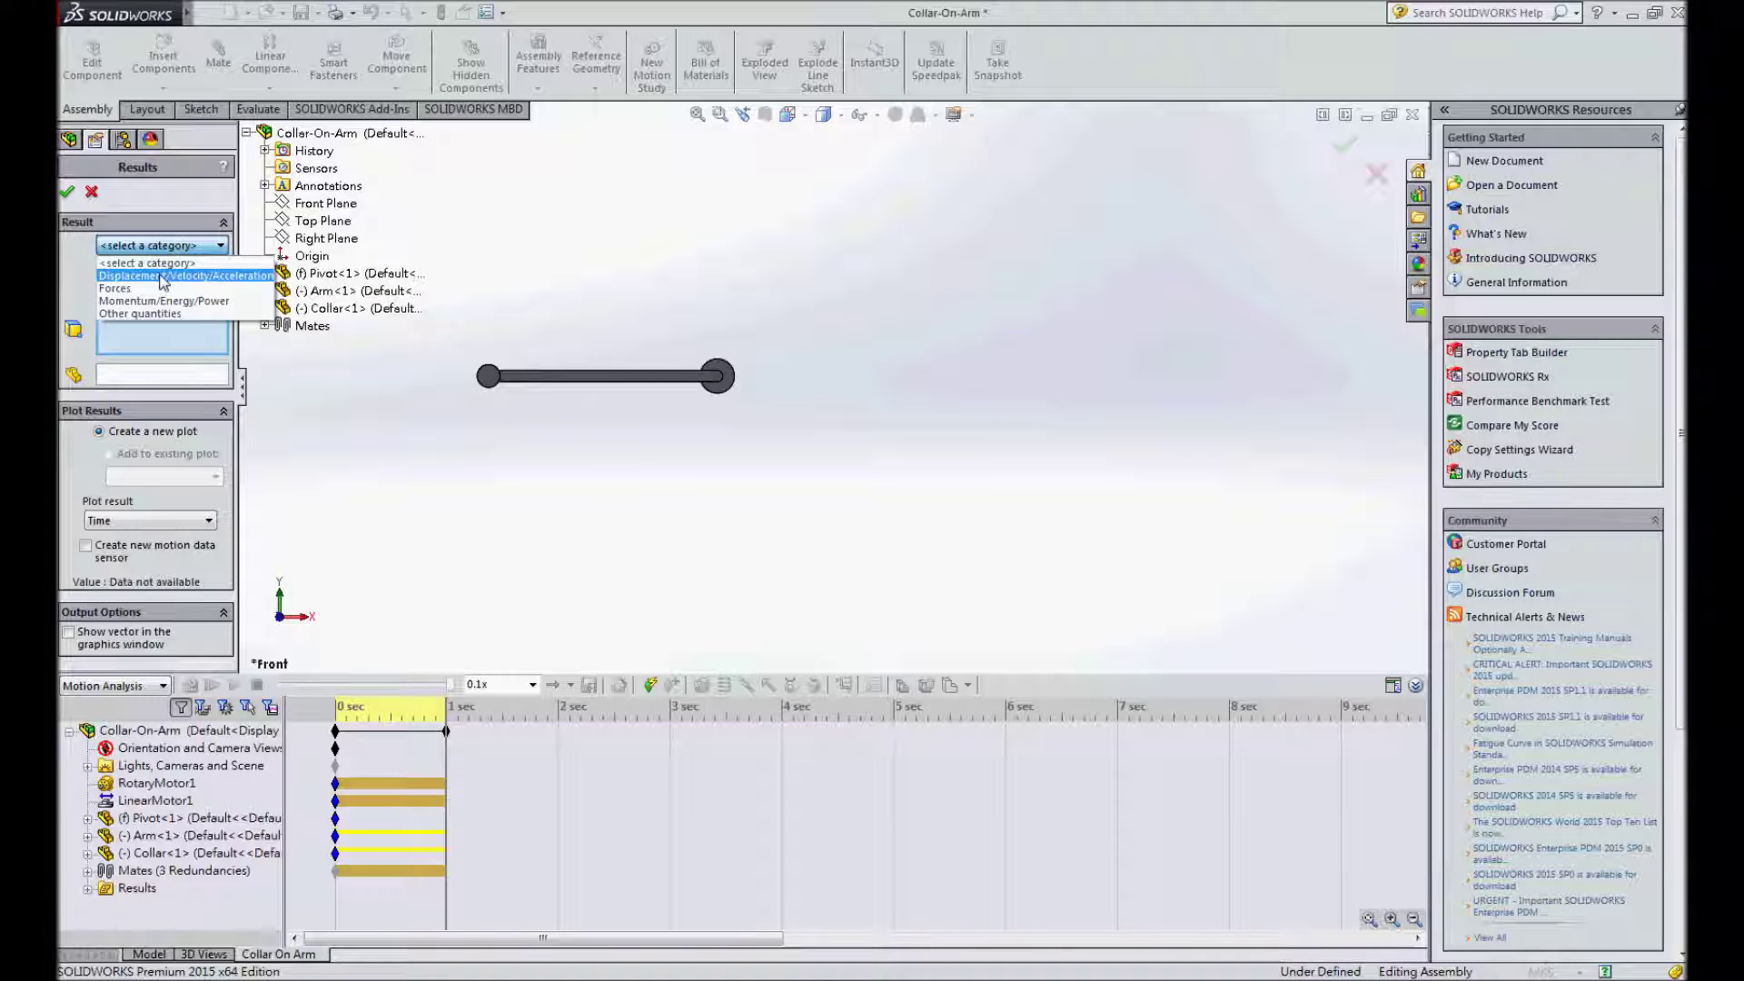
{"action": "left_click", "coordinate": [162, 281]}
{"action": "left_click", "coordinate": [159, 273]}
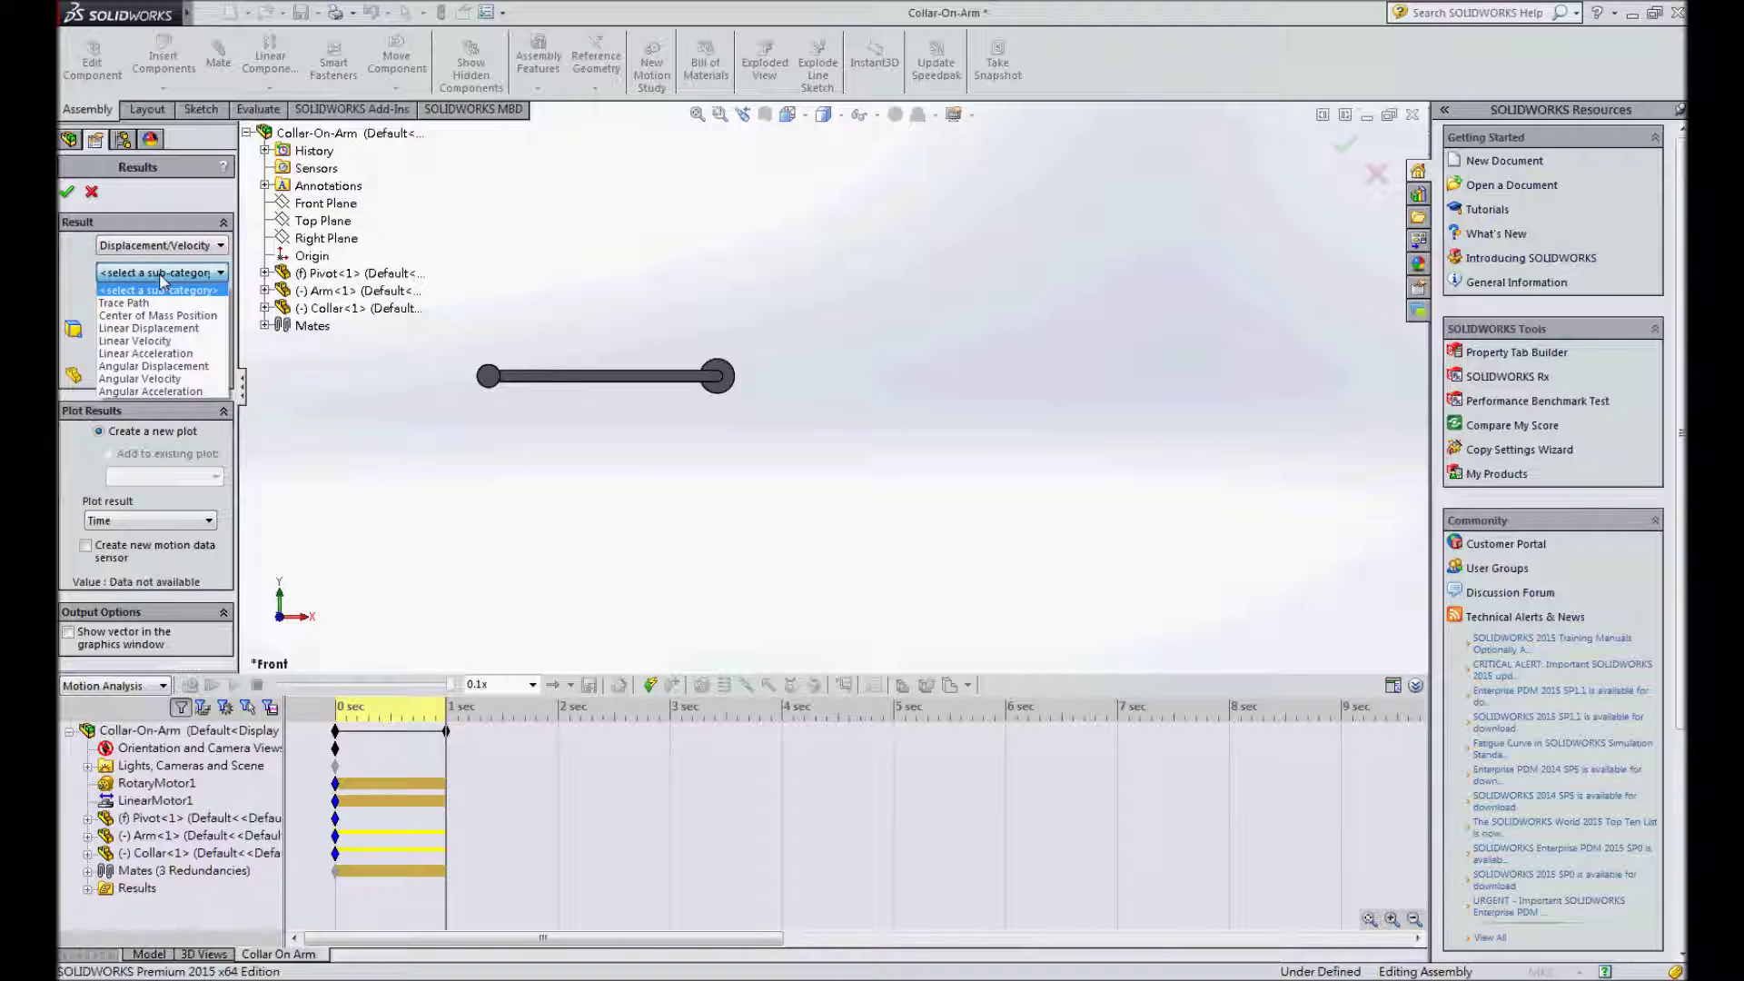
{"action": "left_click", "coordinate": [145, 353]}
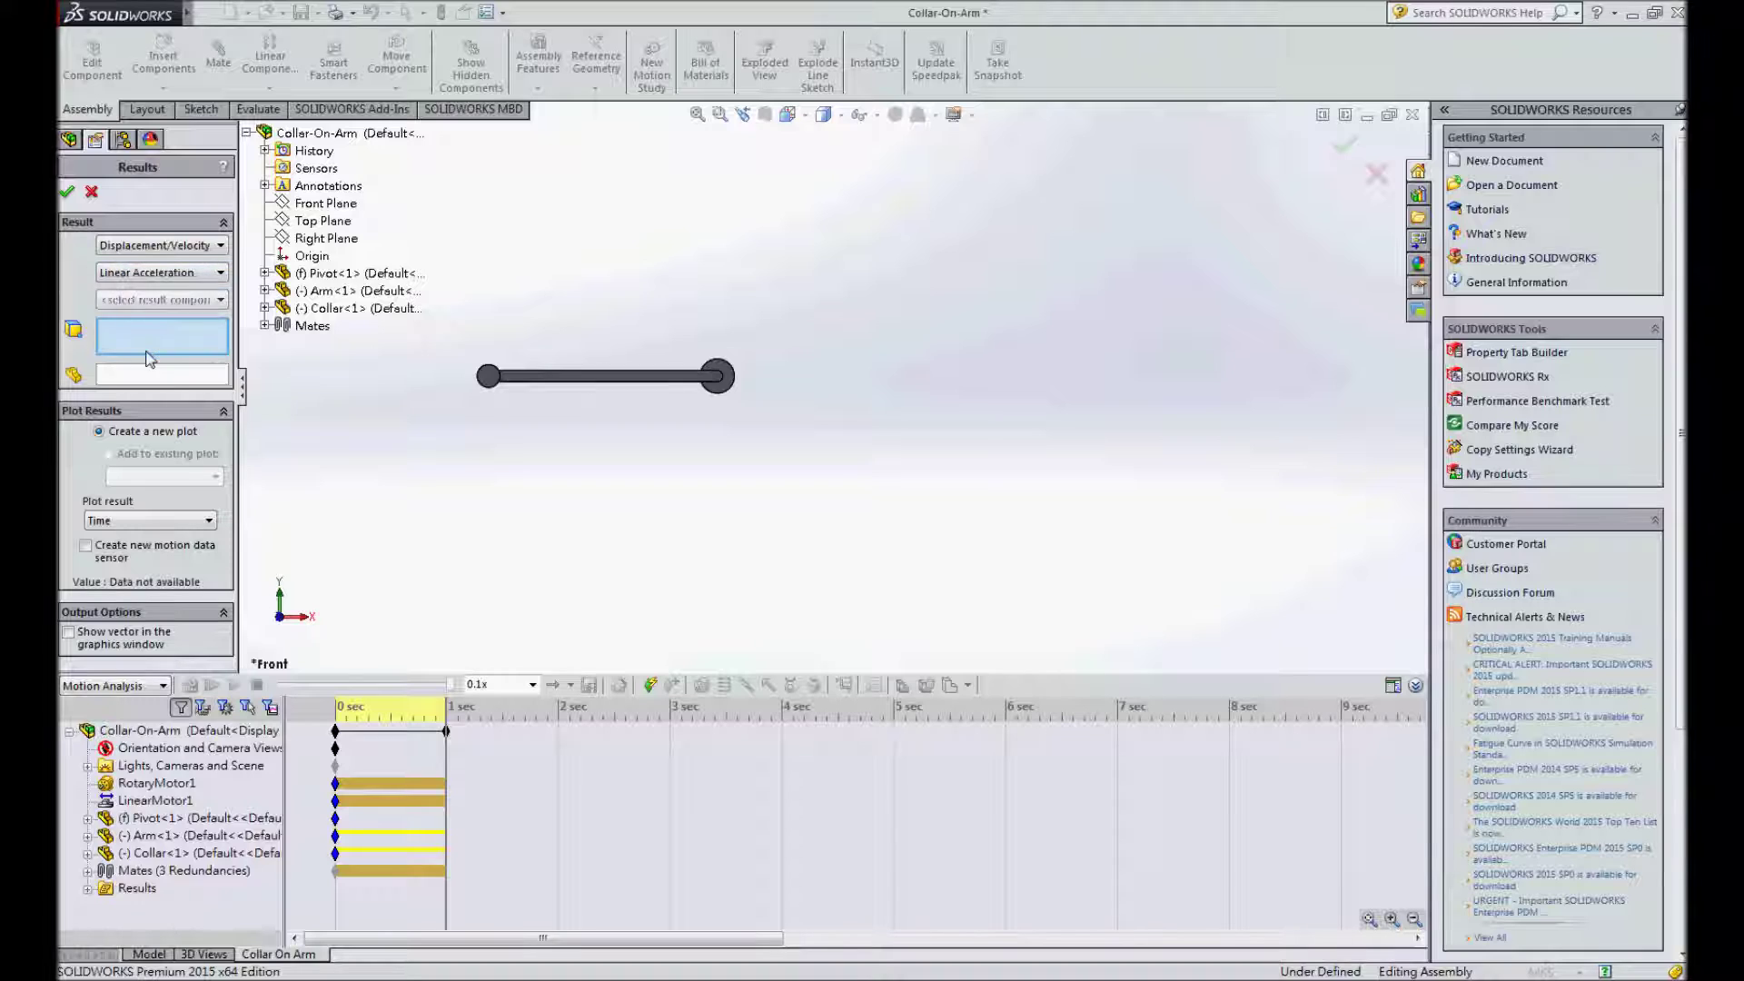
{"action": "left_click", "coordinate": [148, 302]}
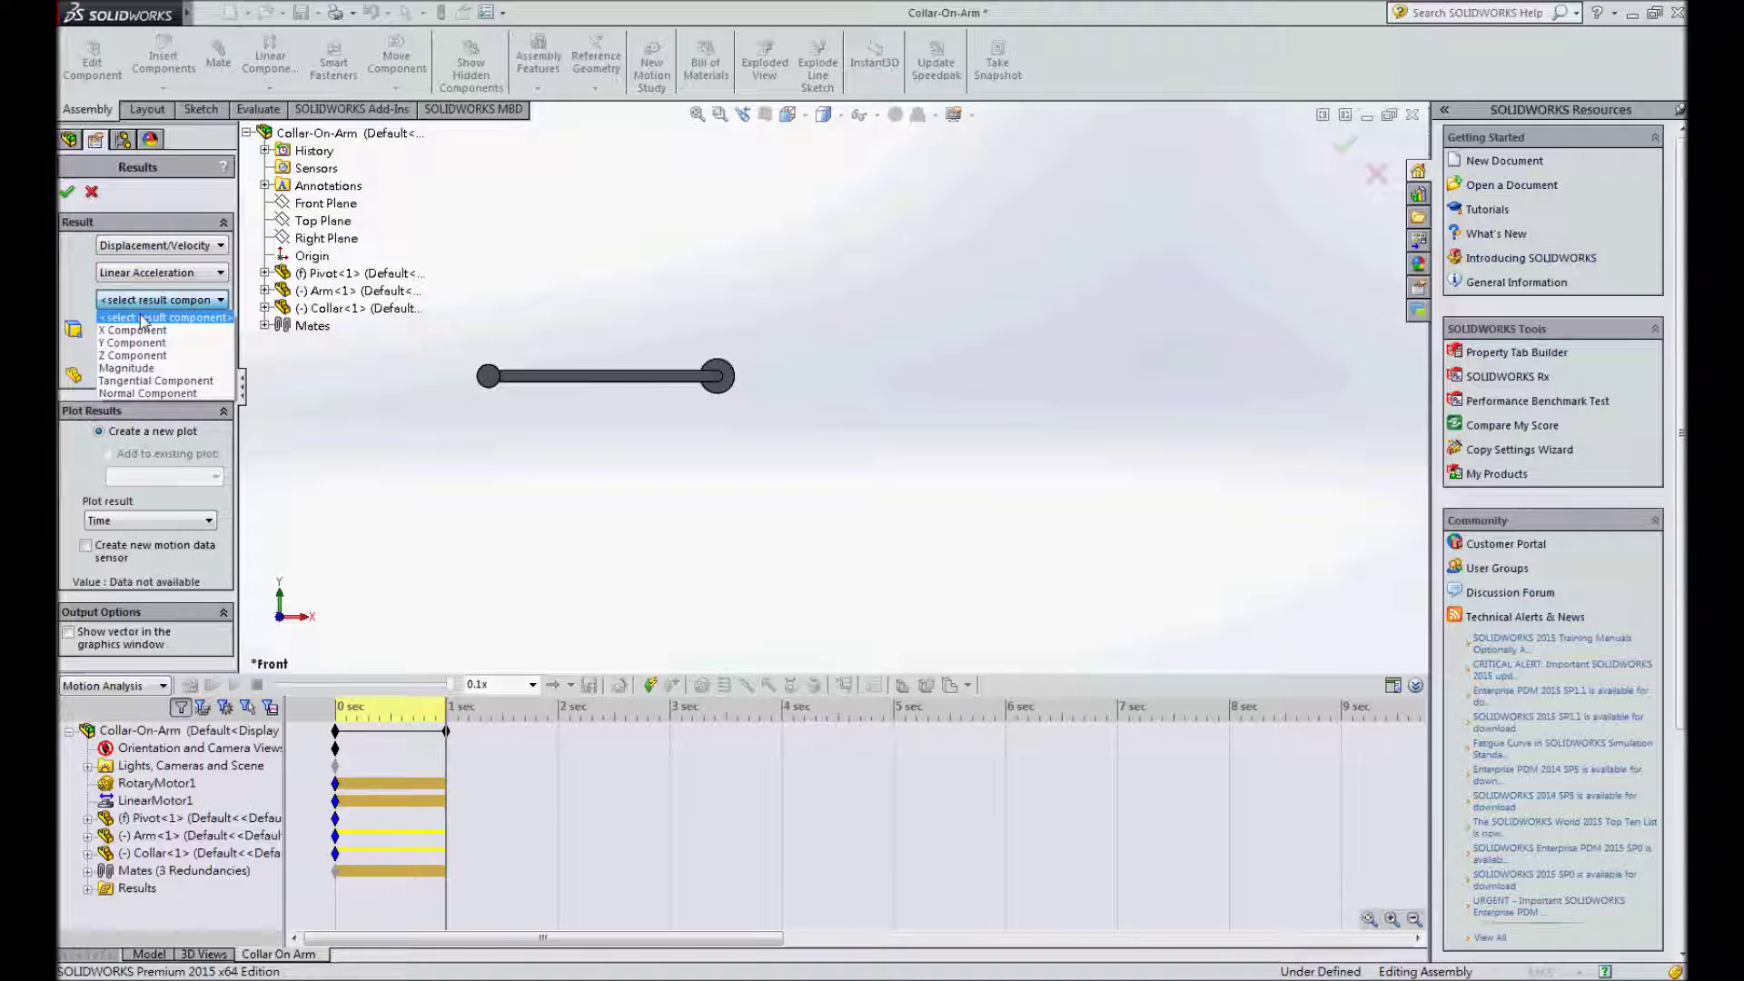
{"action": "left_click", "coordinate": [135, 331]}
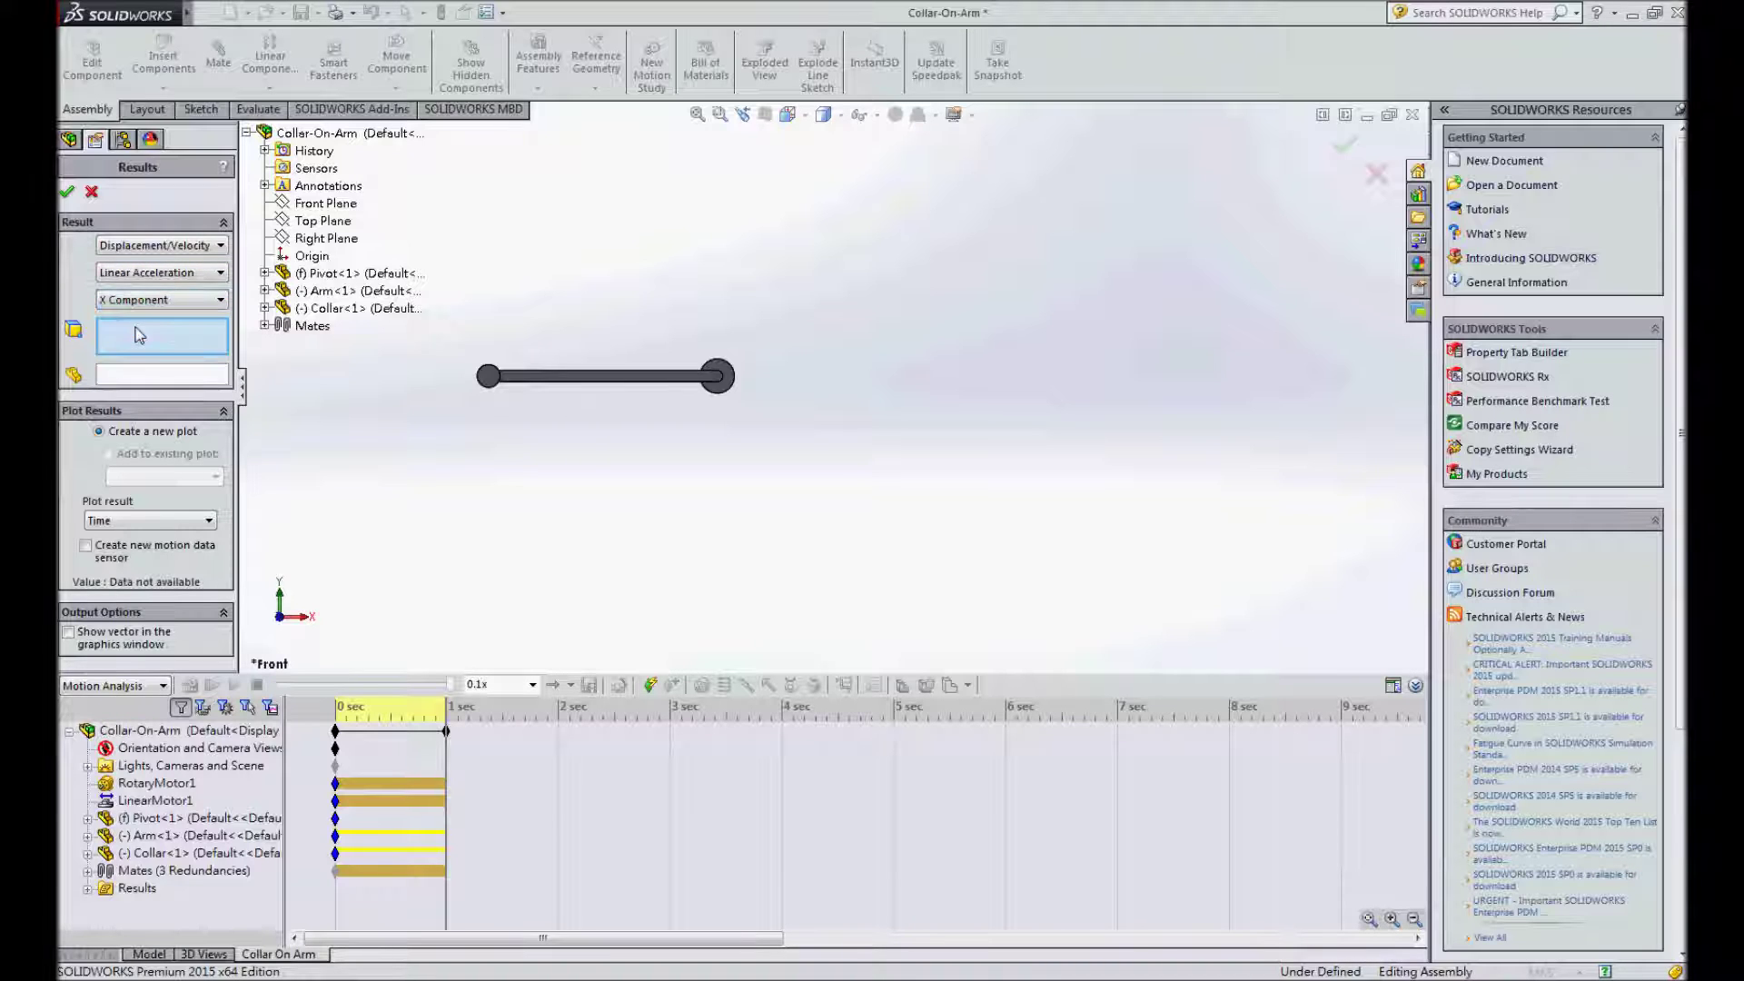
{"action": "left_click", "coordinate": [482, 380]}
{"action": "left_click", "coordinate": [66, 193]}
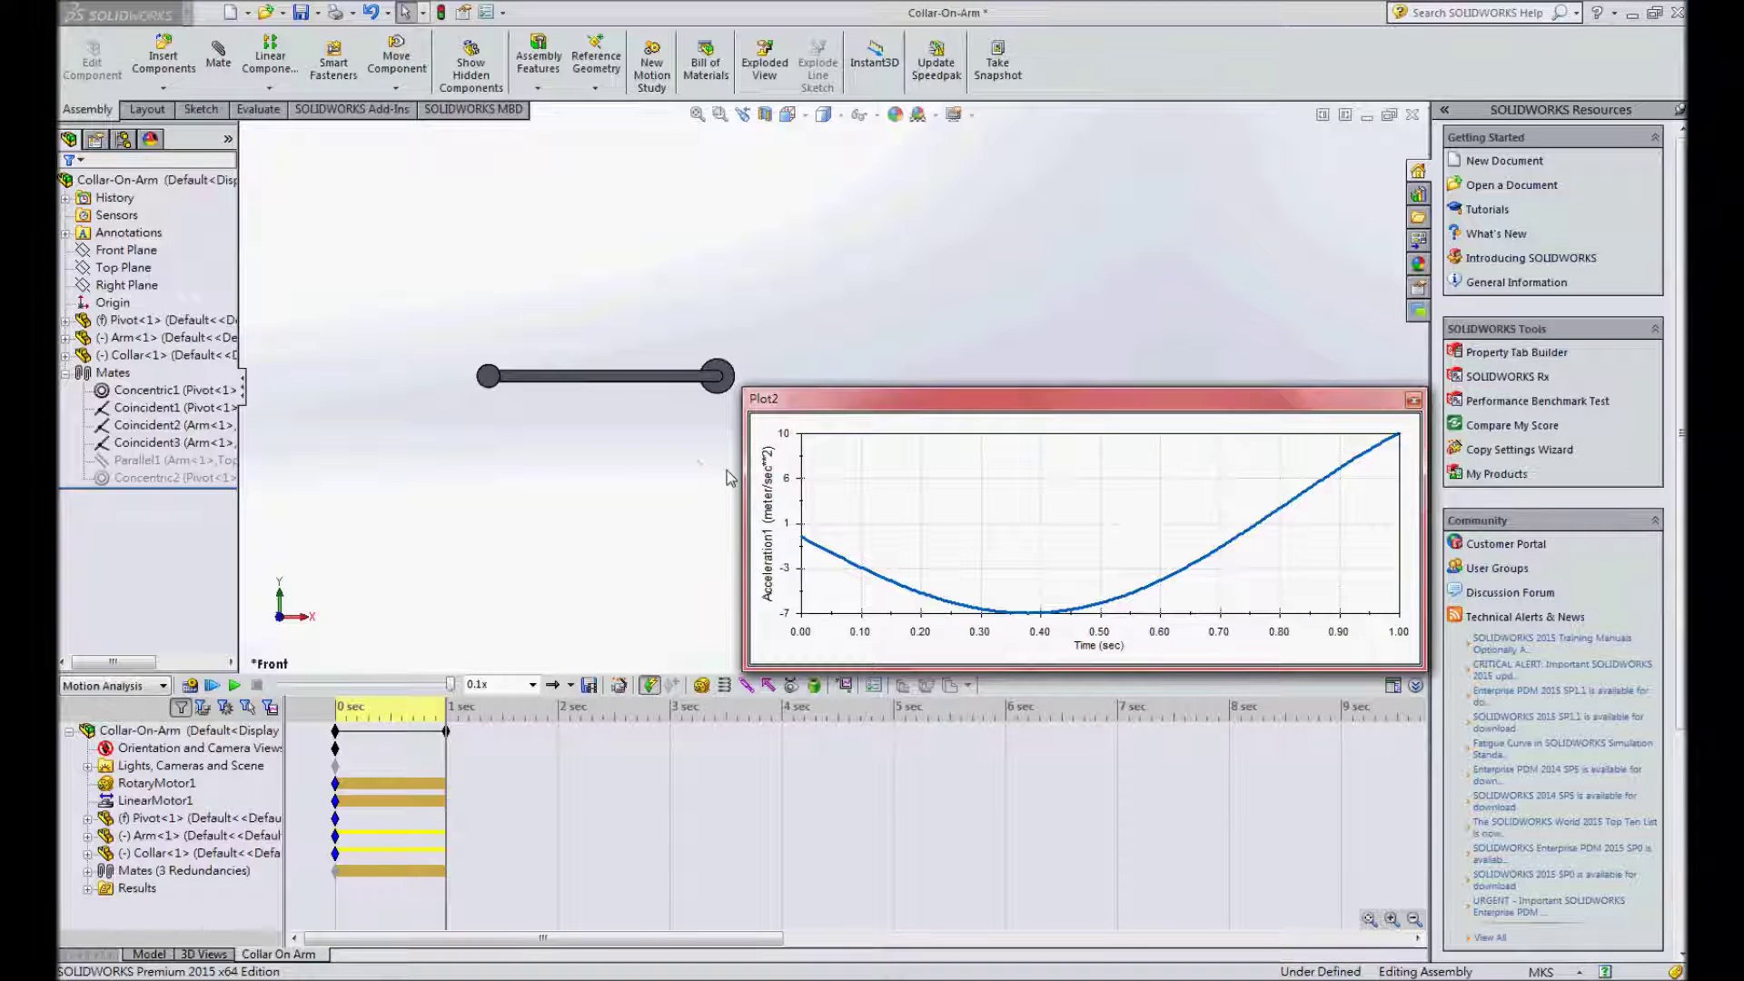
- Set the vertical axis scale of the X acceleration plot to start at -8 and end at 10
{"action": "double_click", "coordinate": [786, 503]}
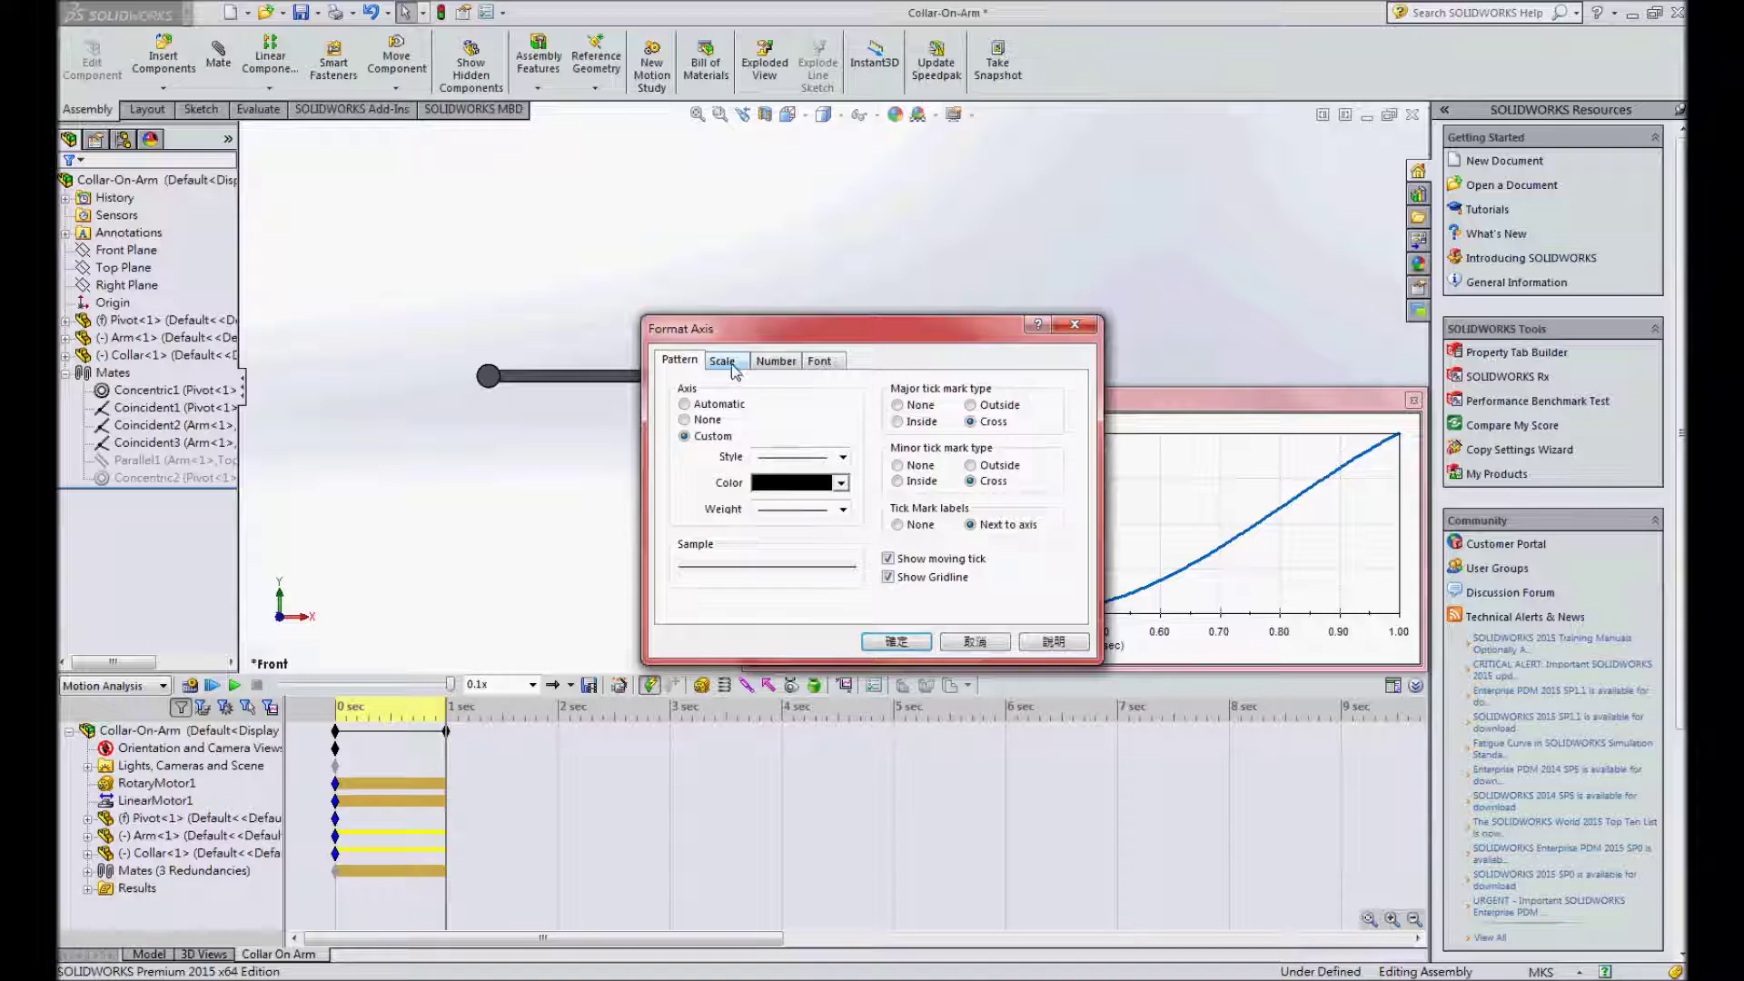
{"action": "left_click", "coordinate": [723, 362]}
{"action": "left_click", "coordinate": [702, 425]}
{"action": "left_click_drag", "start_coordinate": [855, 423], "coordinate": [734, 428]}
{"action": "type", "text": "-8"}
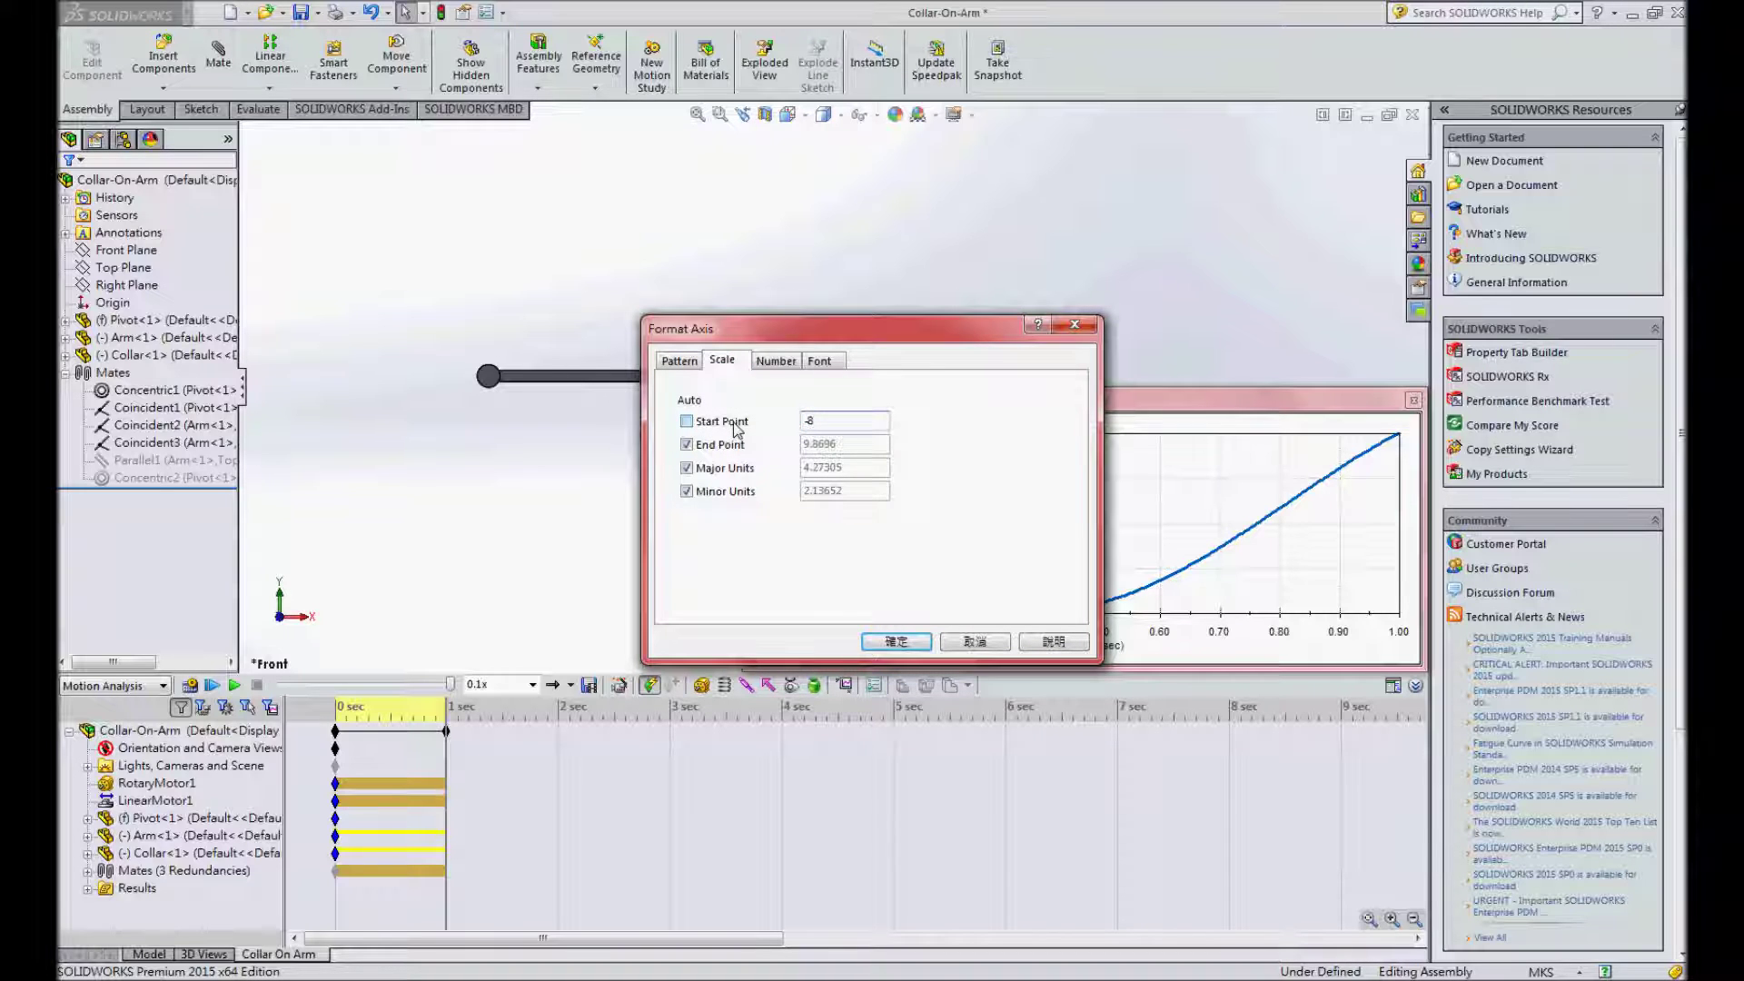
{"action": "left_click", "coordinate": [723, 445]}
{"action": "left_click_drag", "start_coordinate": [857, 444], "coordinate": [739, 445]}
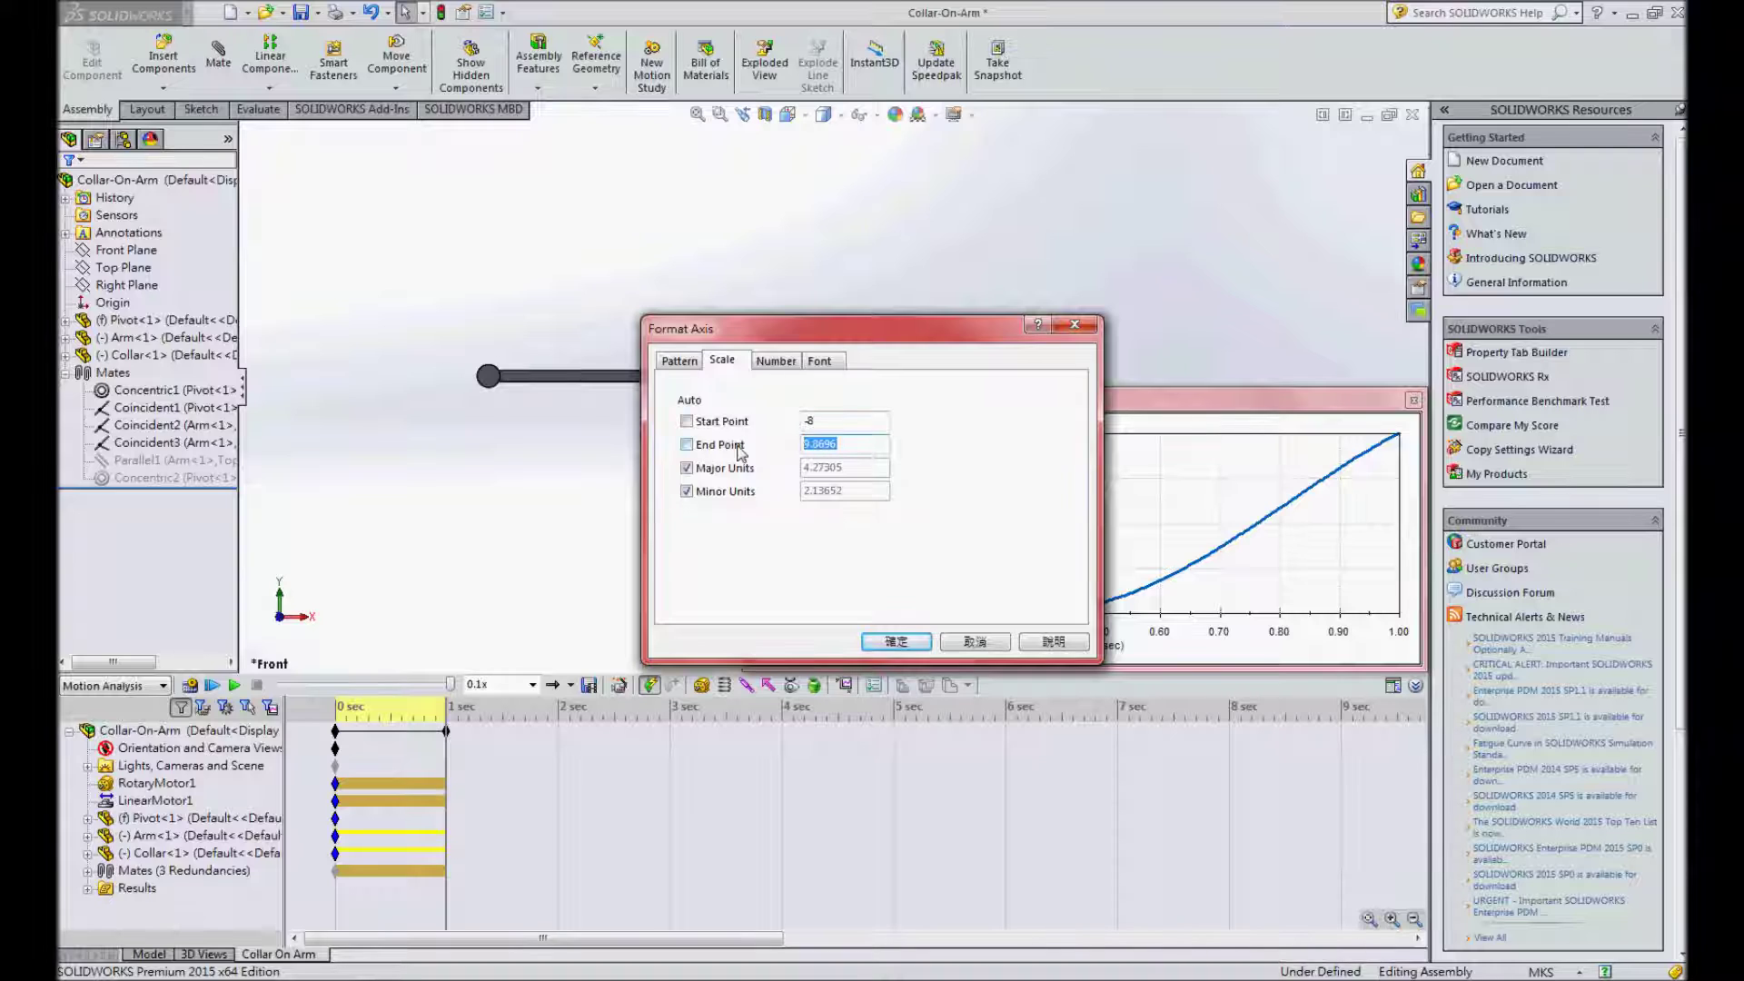
{"action": "type", "text": "10"}
- Set the vertical axis's major units to 3 and minor units to 1.5
{"action": "left_click", "coordinate": [728, 472]}
{"action": "left_click_drag", "start_coordinate": [865, 466], "coordinate": [731, 480]}
{"action": "type", "text": "3"}
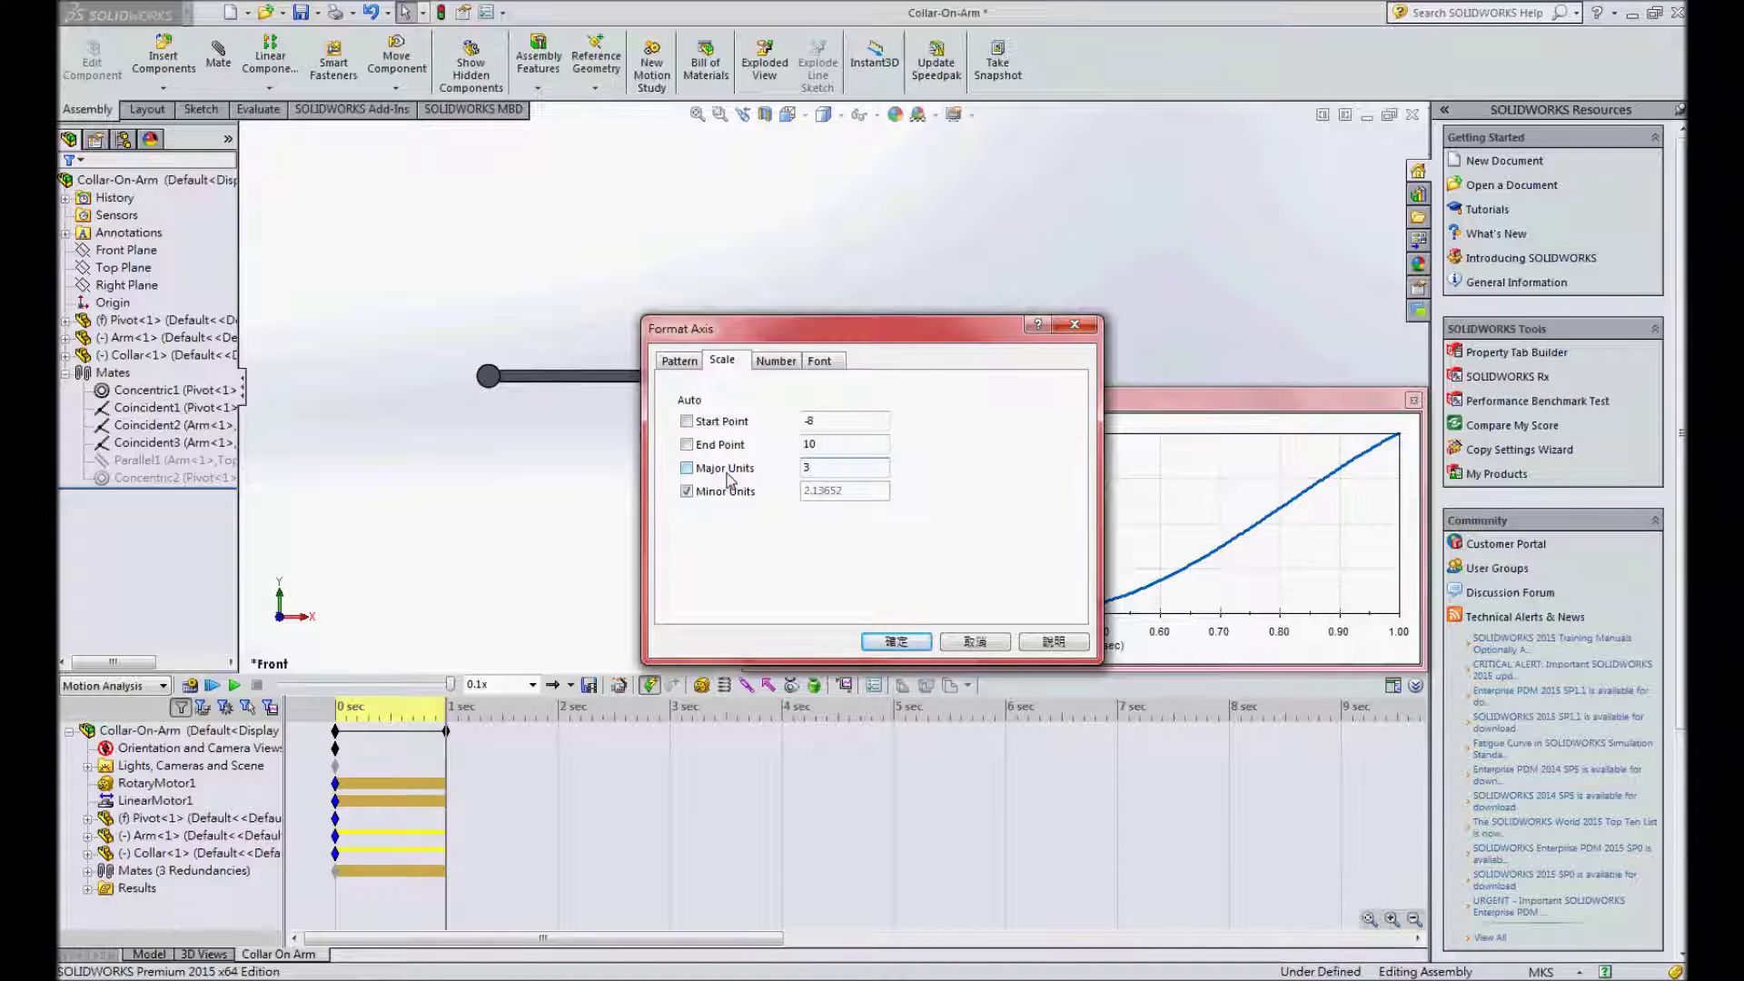
{"action": "left_click", "coordinate": [719, 495]}
{"action": "left_click_drag", "start_coordinate": [869, 497], "coordinate": [722, 506]}
{"action": "type", "text": "1.5"}
{"action": "left_click", "coordinate": [896, 641]}
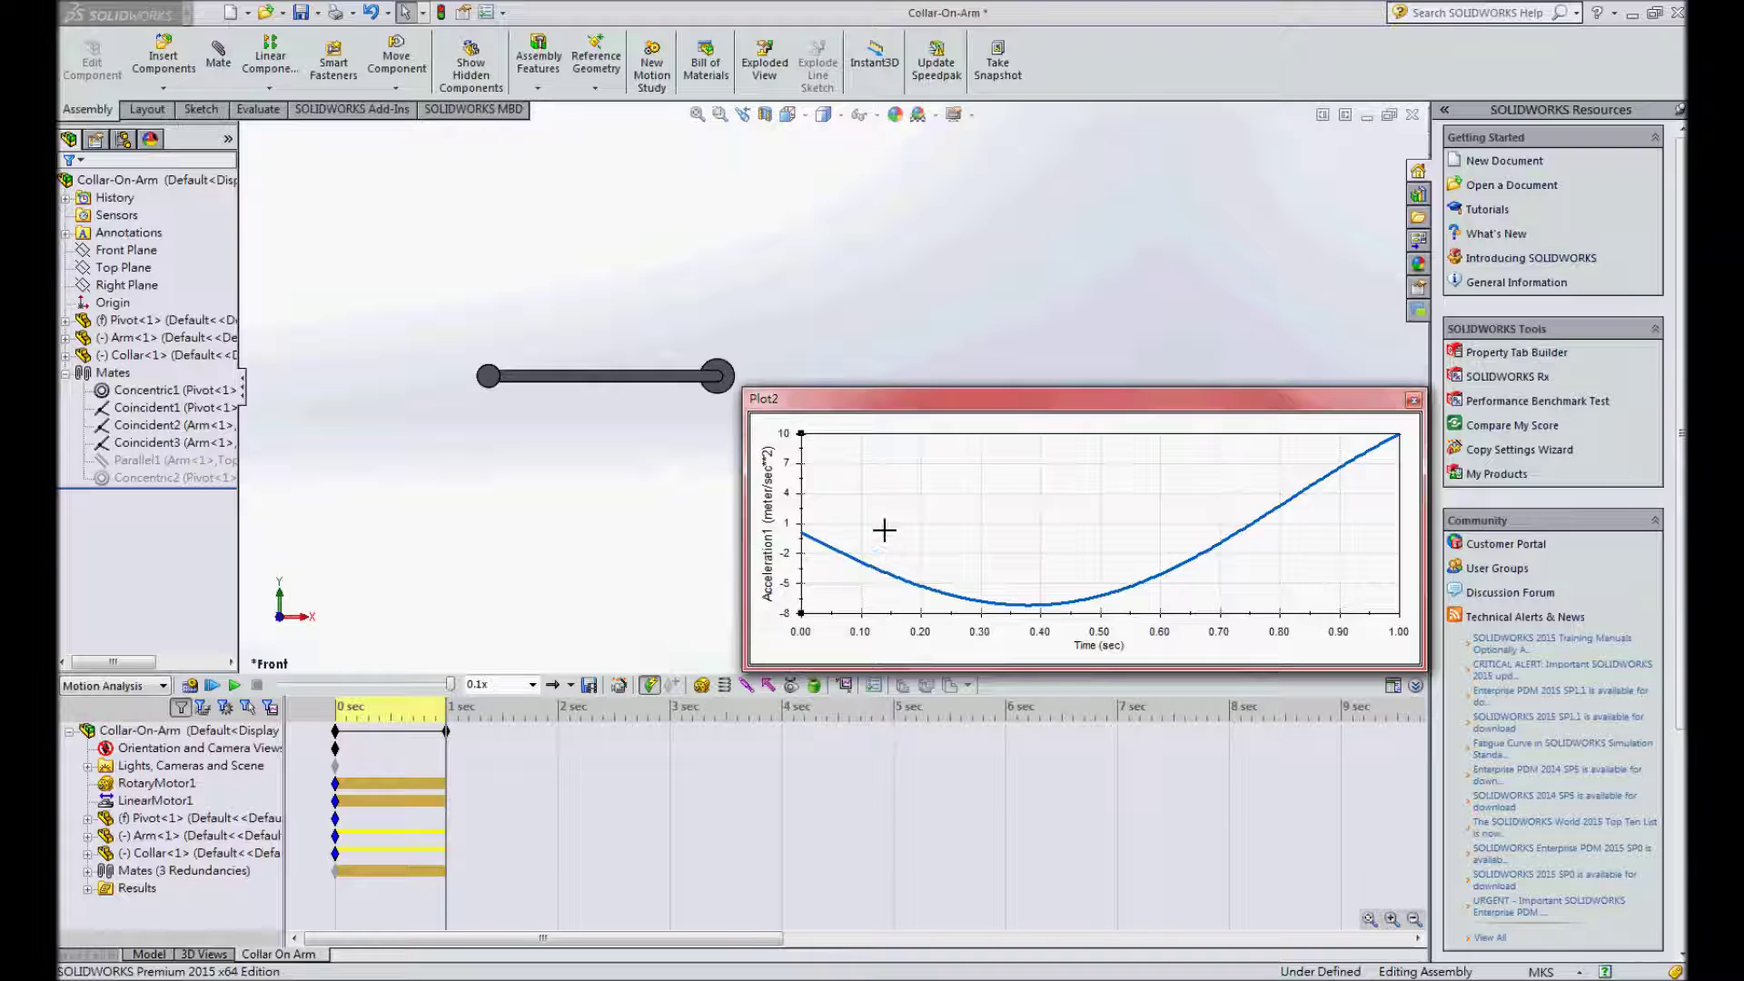
- Export the X acceleration plot to CSV as Collar-Acceleration-X, replacing the existing file, and close the plot after reviewing the data
{"action": "right_click", "coordinate": [881, 501]}
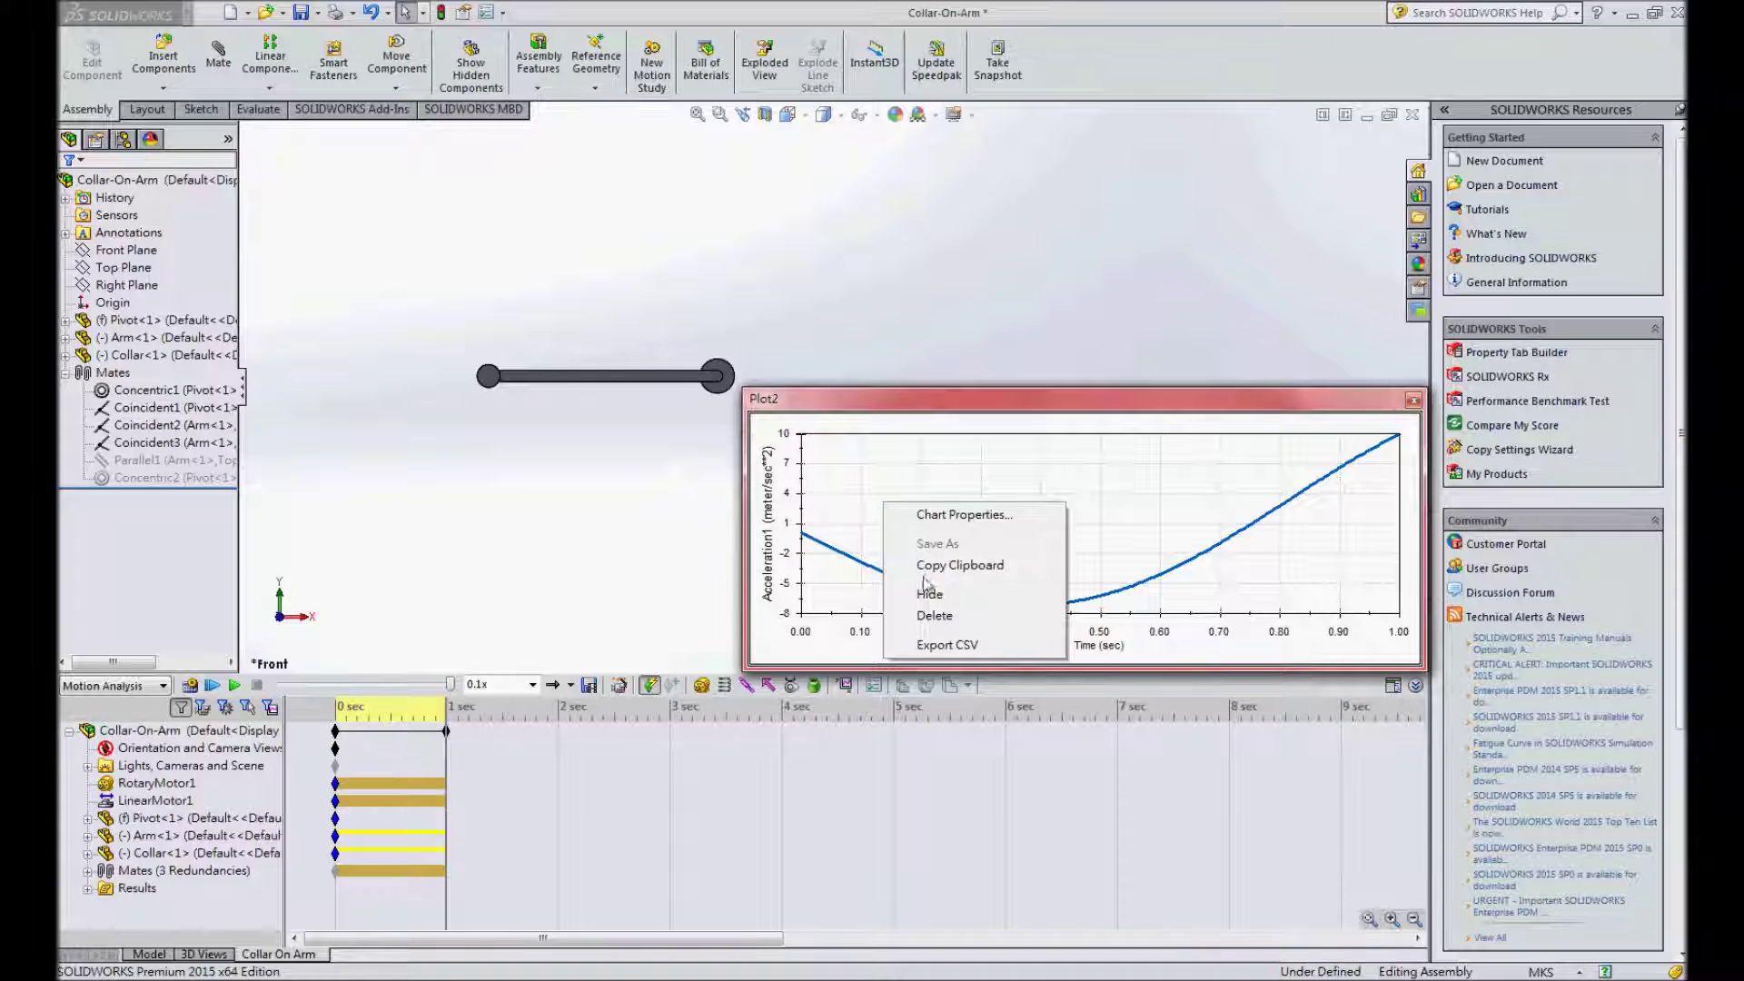
{"action": "left_click", "coordinate": [939, 645]}
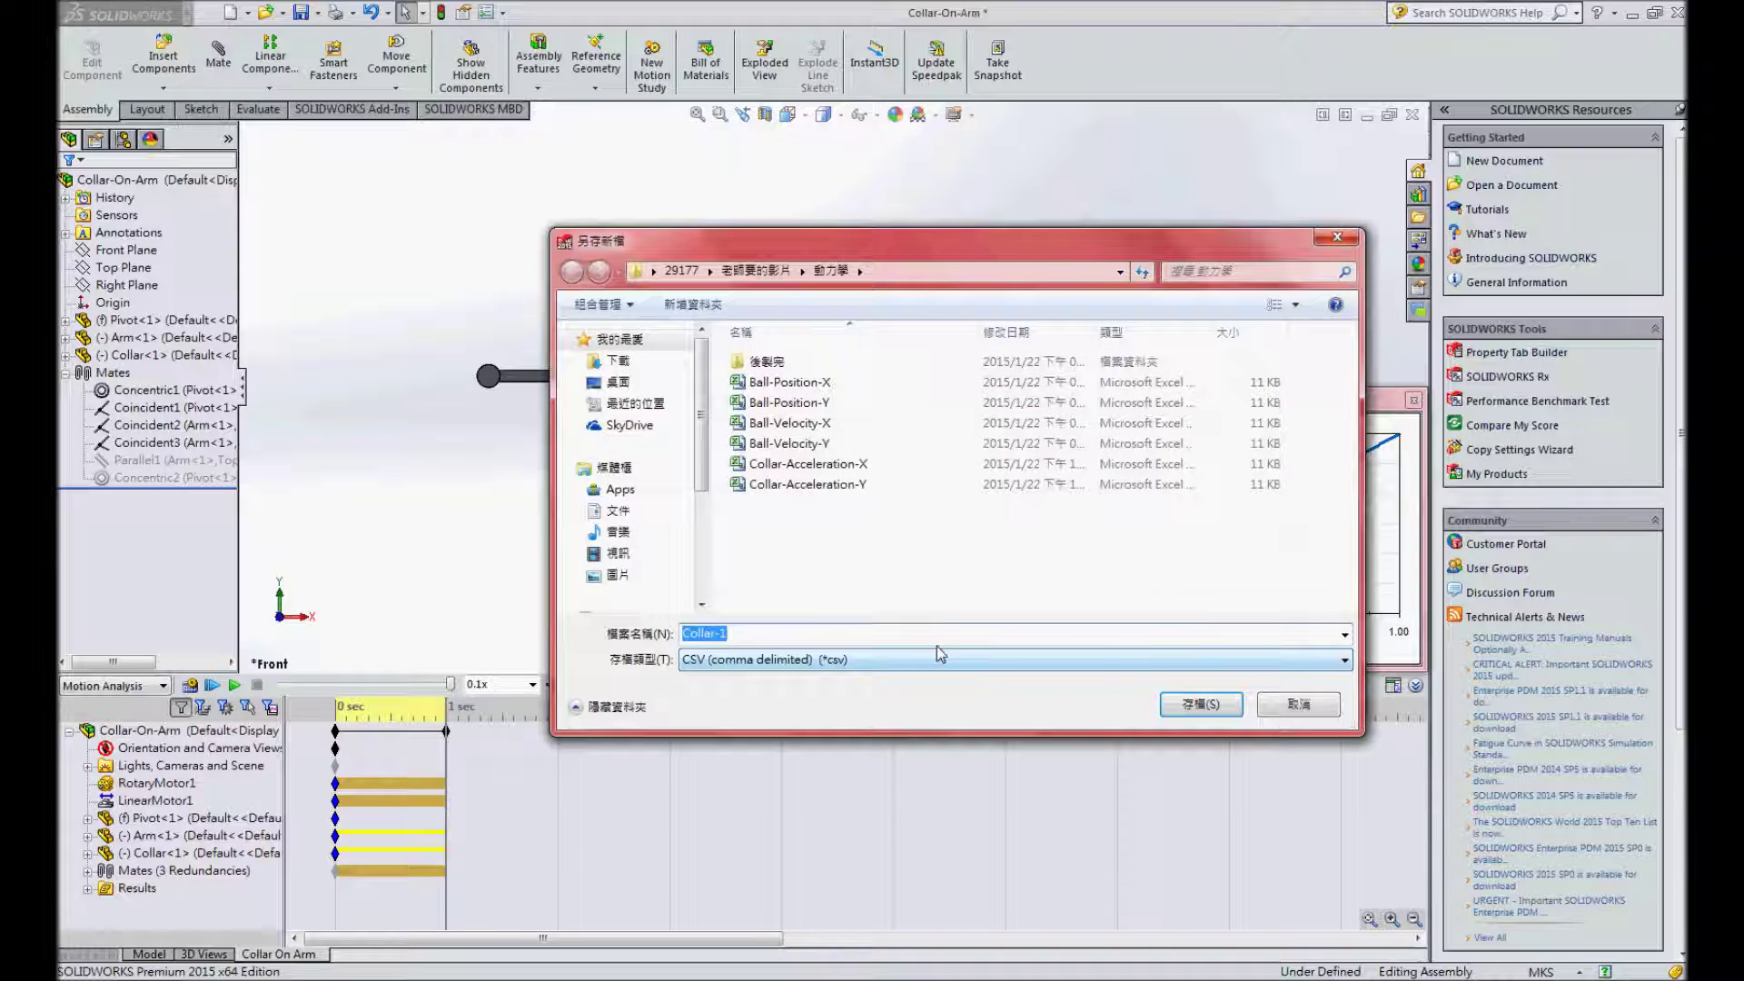
{"action": "left_click", "coordinate": [807, 464]}
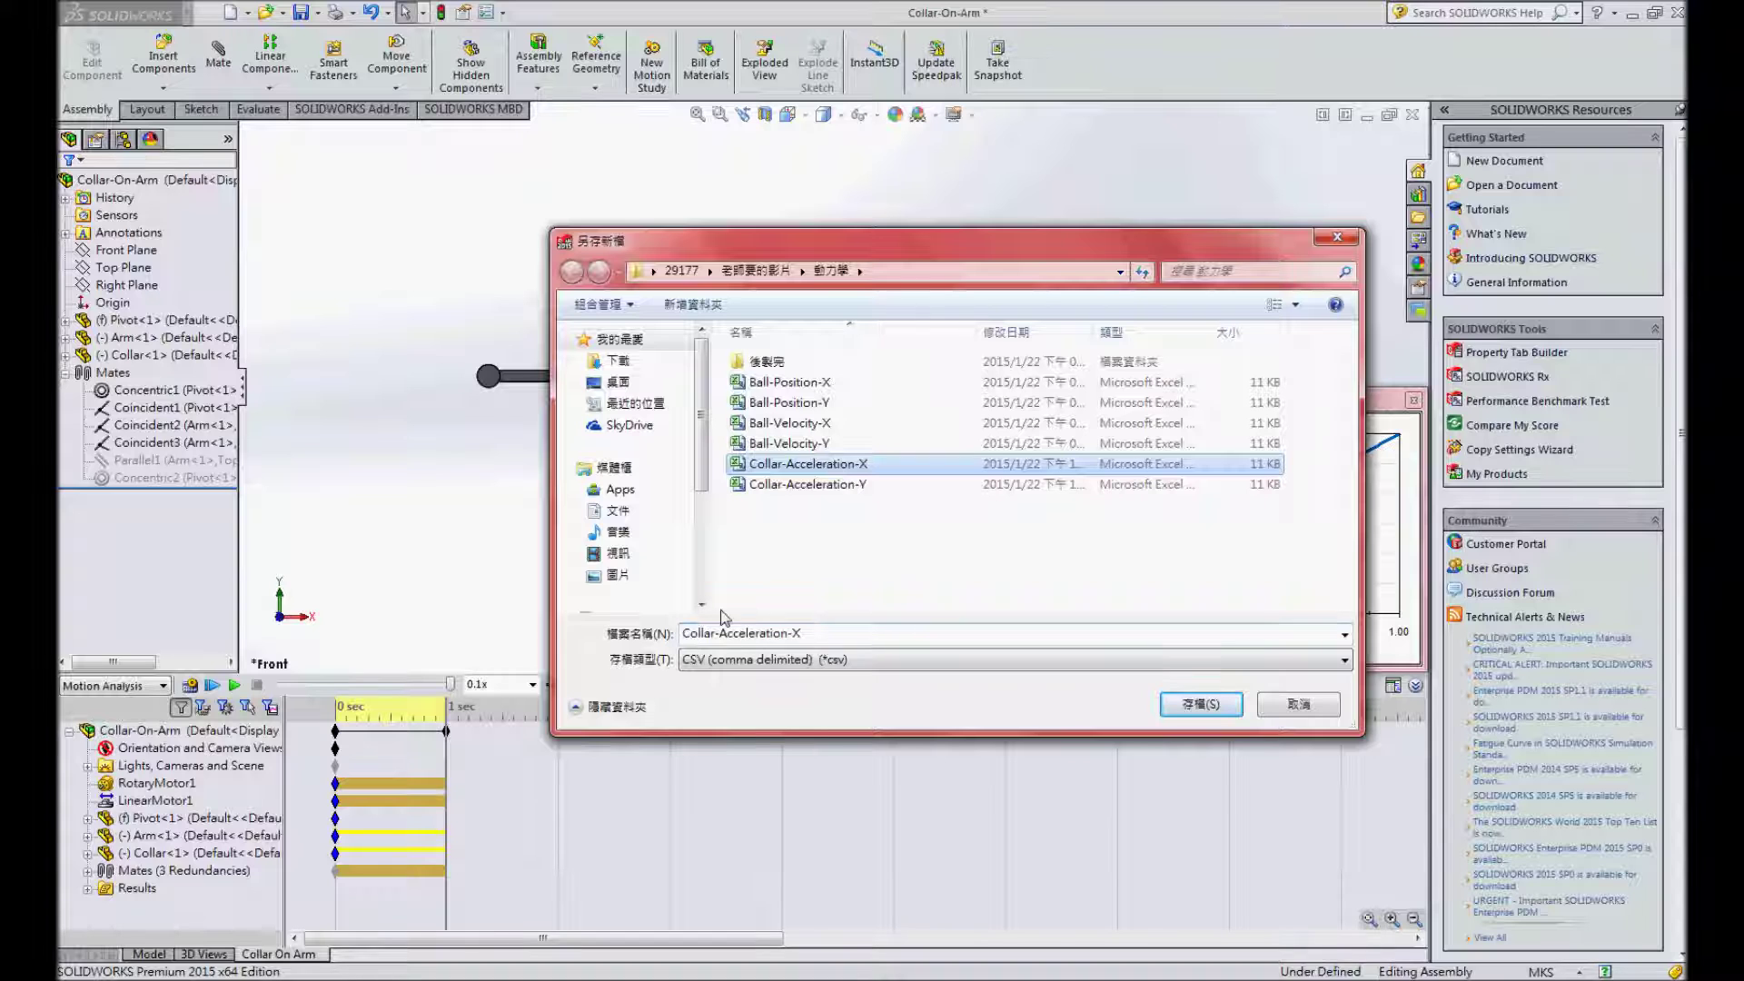
{"action": "left_click", "coordinate": [1201, 704]}
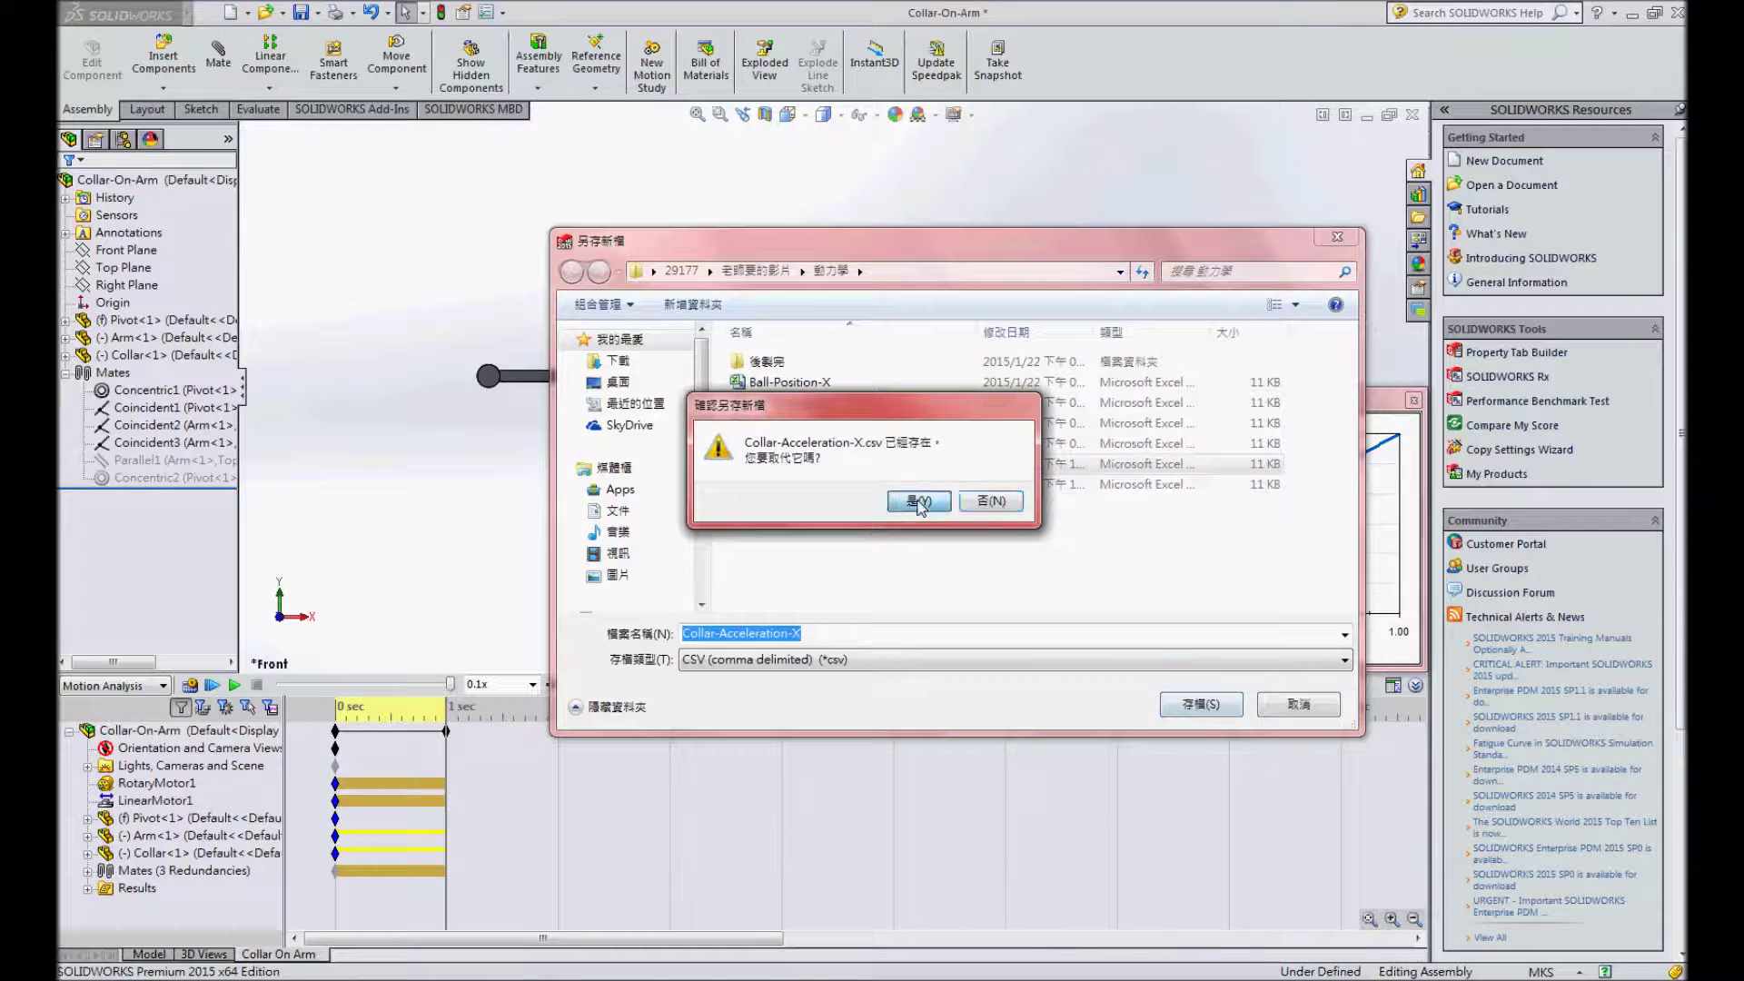
{"action": "left_click", "coordinate": [916, 500]}
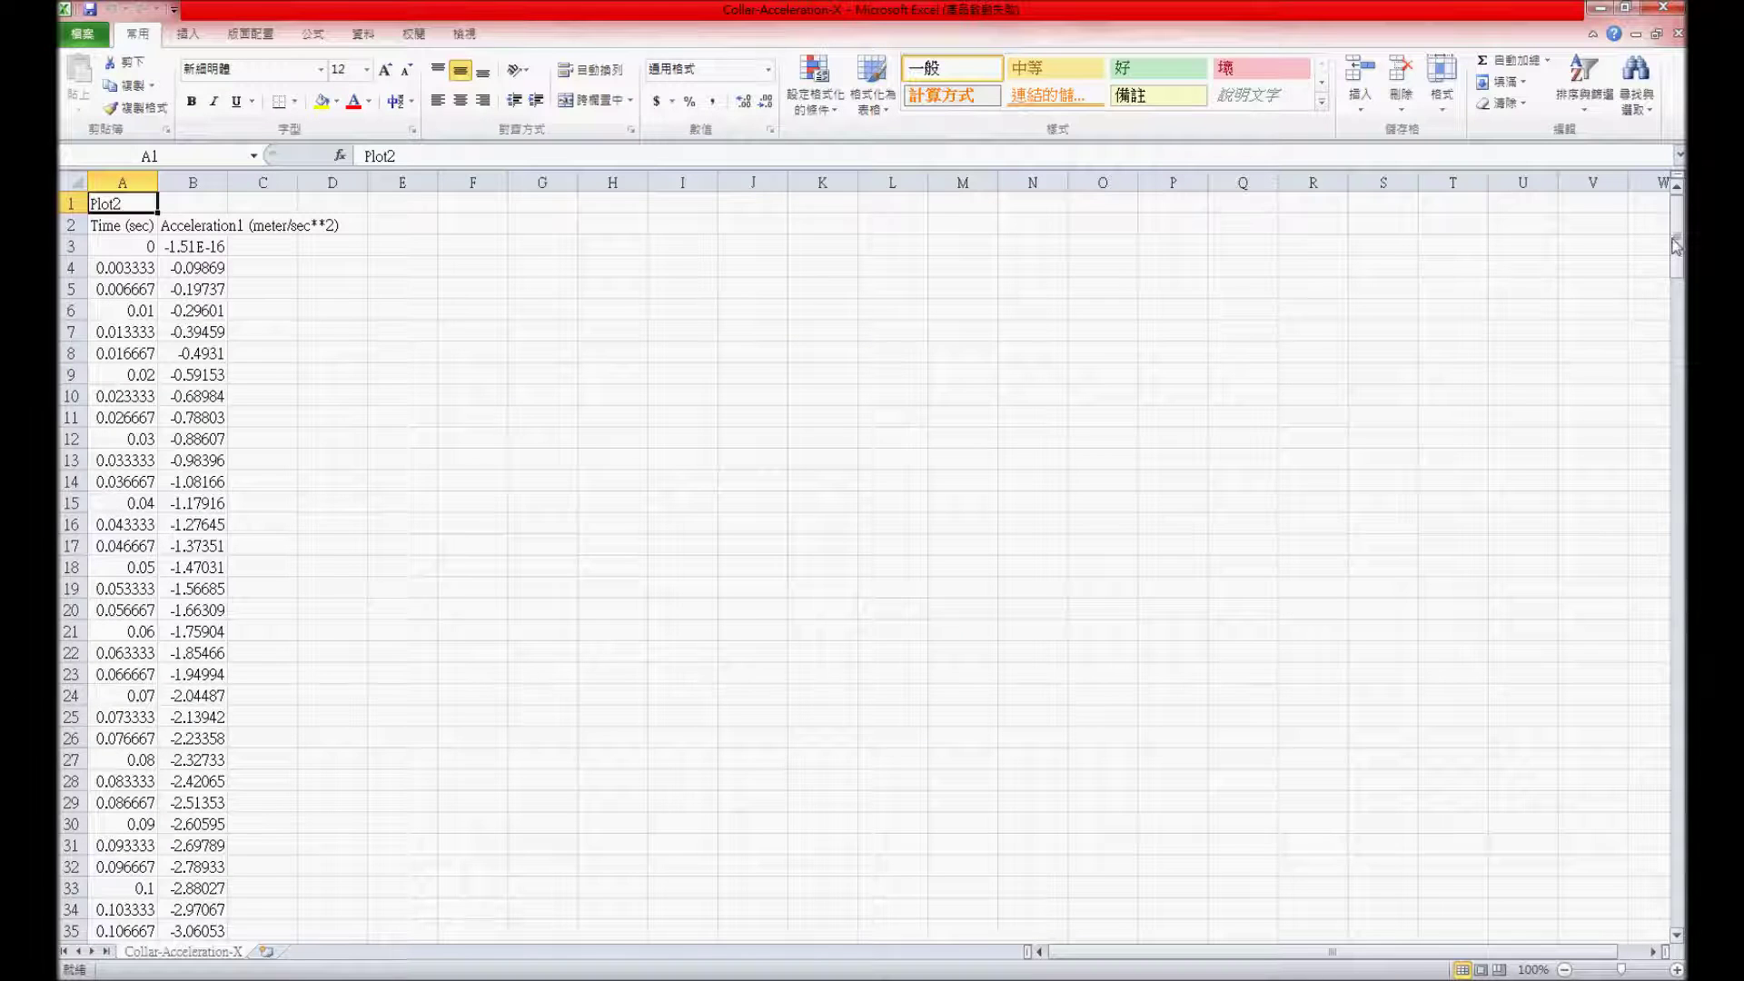
{"action": "left_click_drag", "start_coordinate": [1677, 243], "coordinate": [1643, 779]}
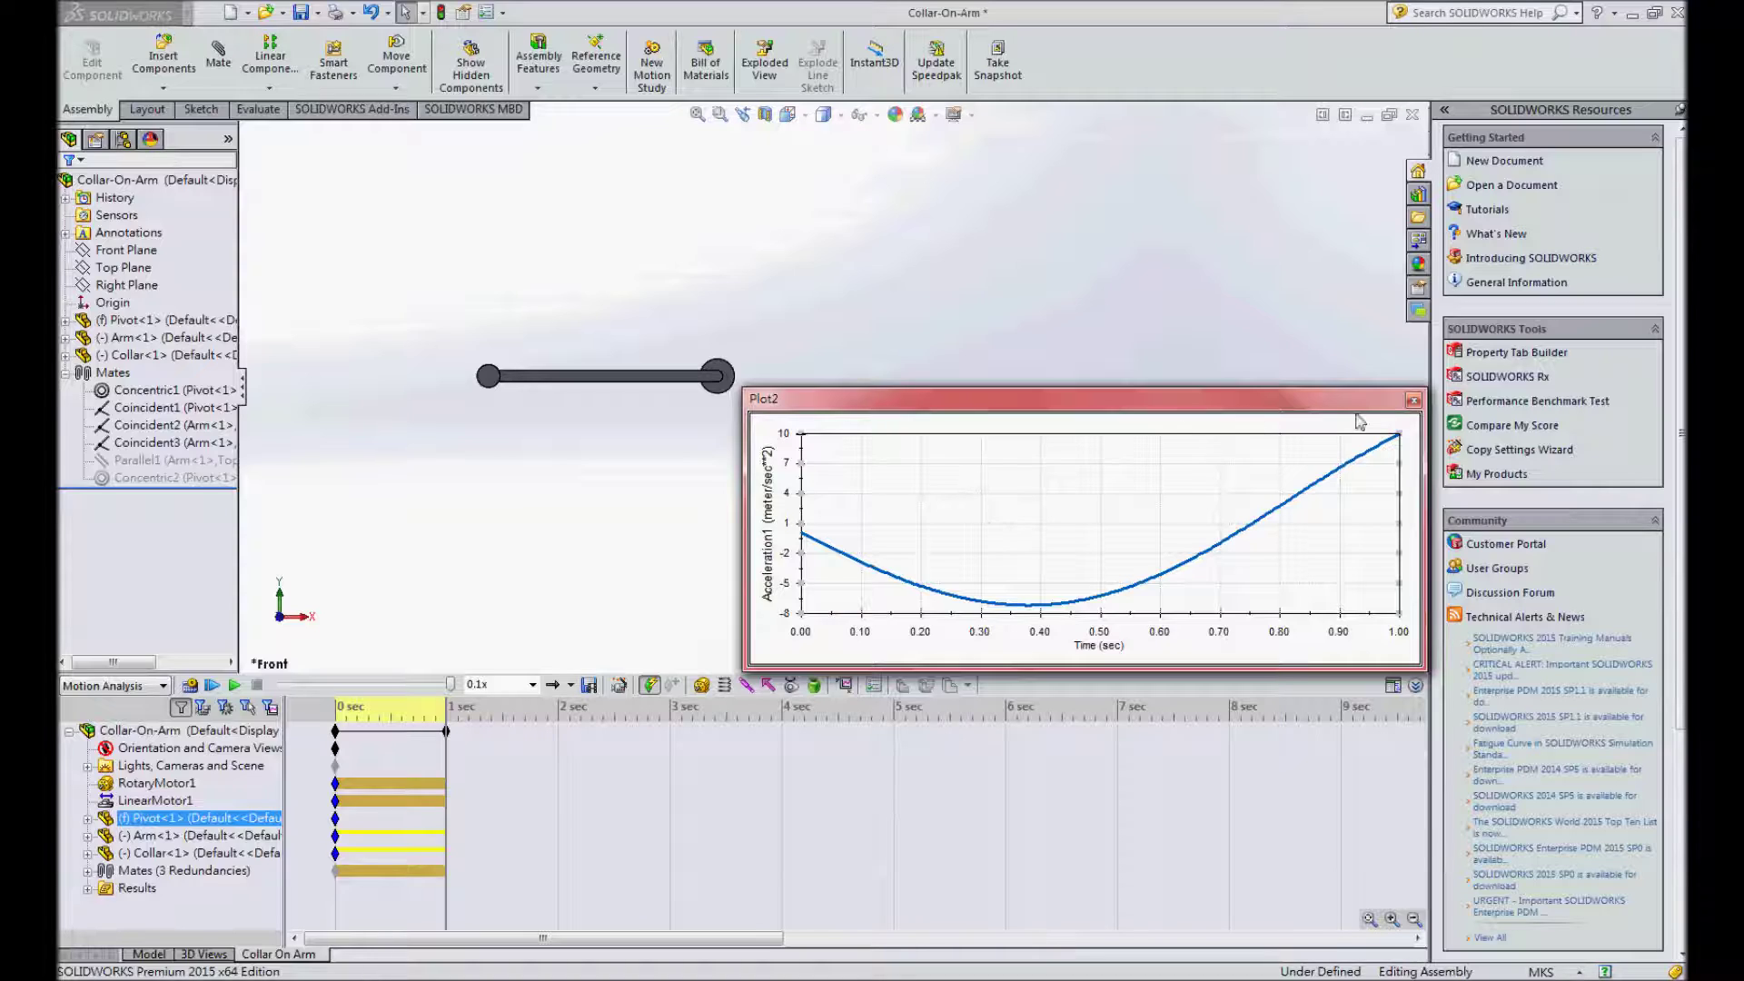
{"action": "left_click", "coordinate": [1413, 399]}
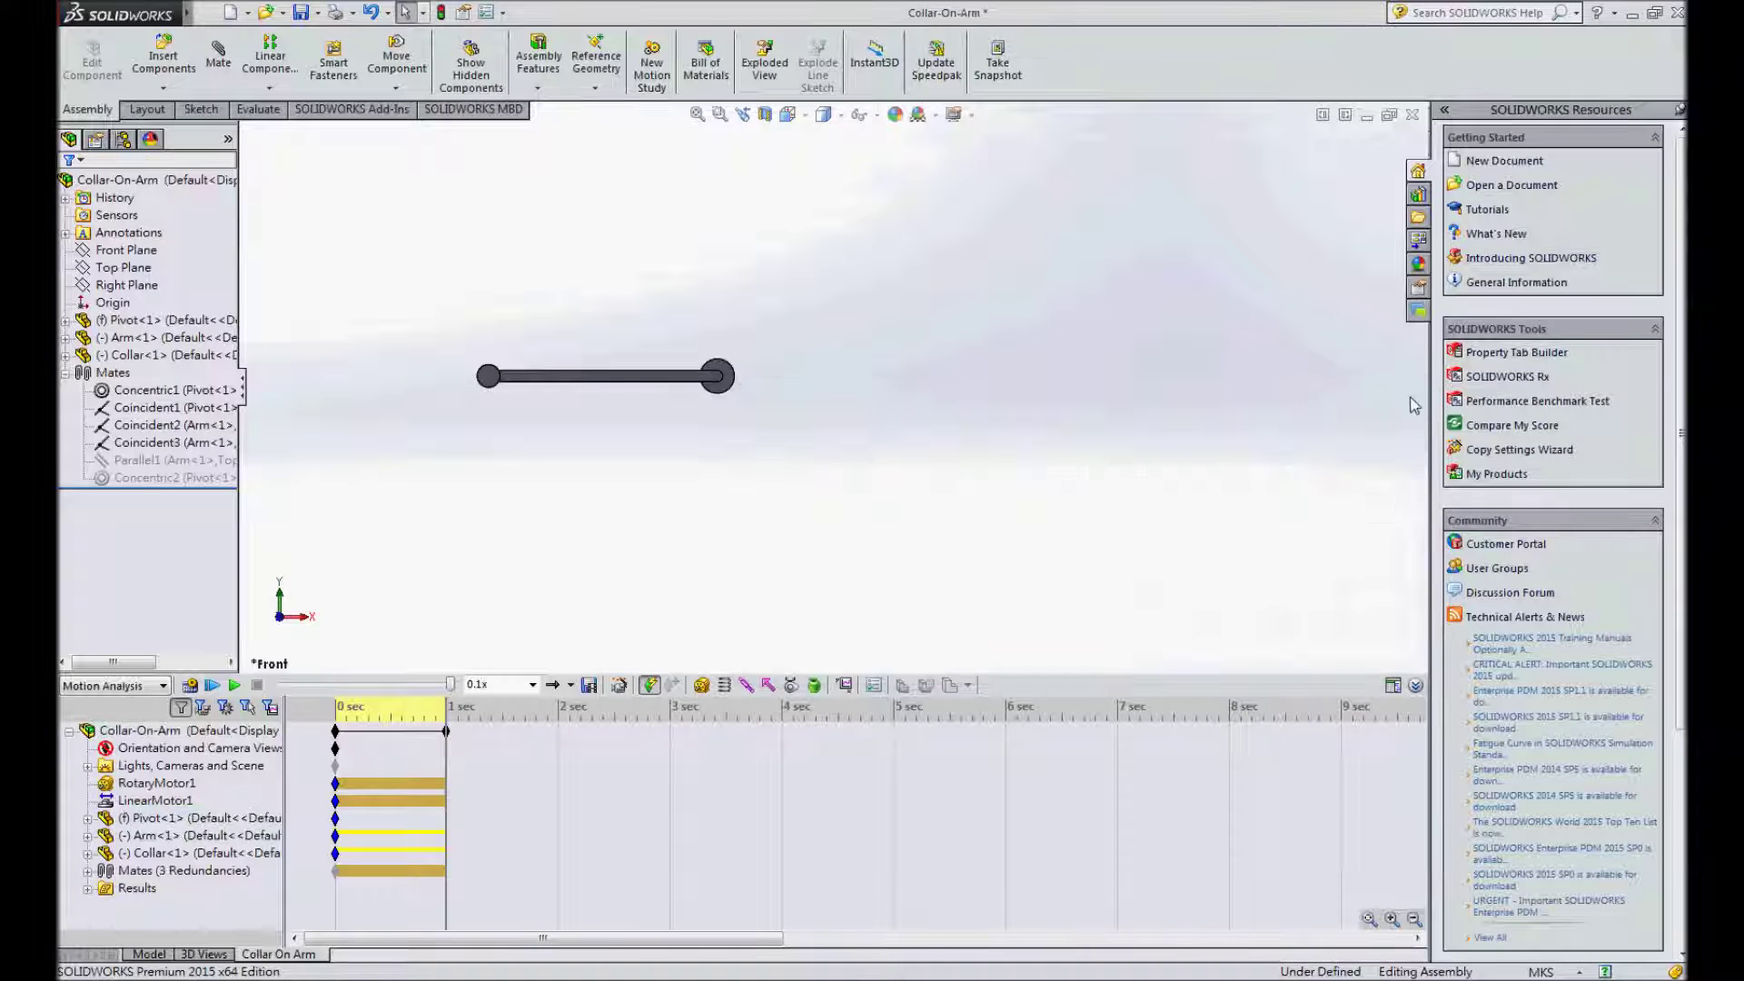
- Create a new plot of the Y component of the Collar's Linear Acceleration against time
{"action": "left_click", "coordinate": [844, 684]}
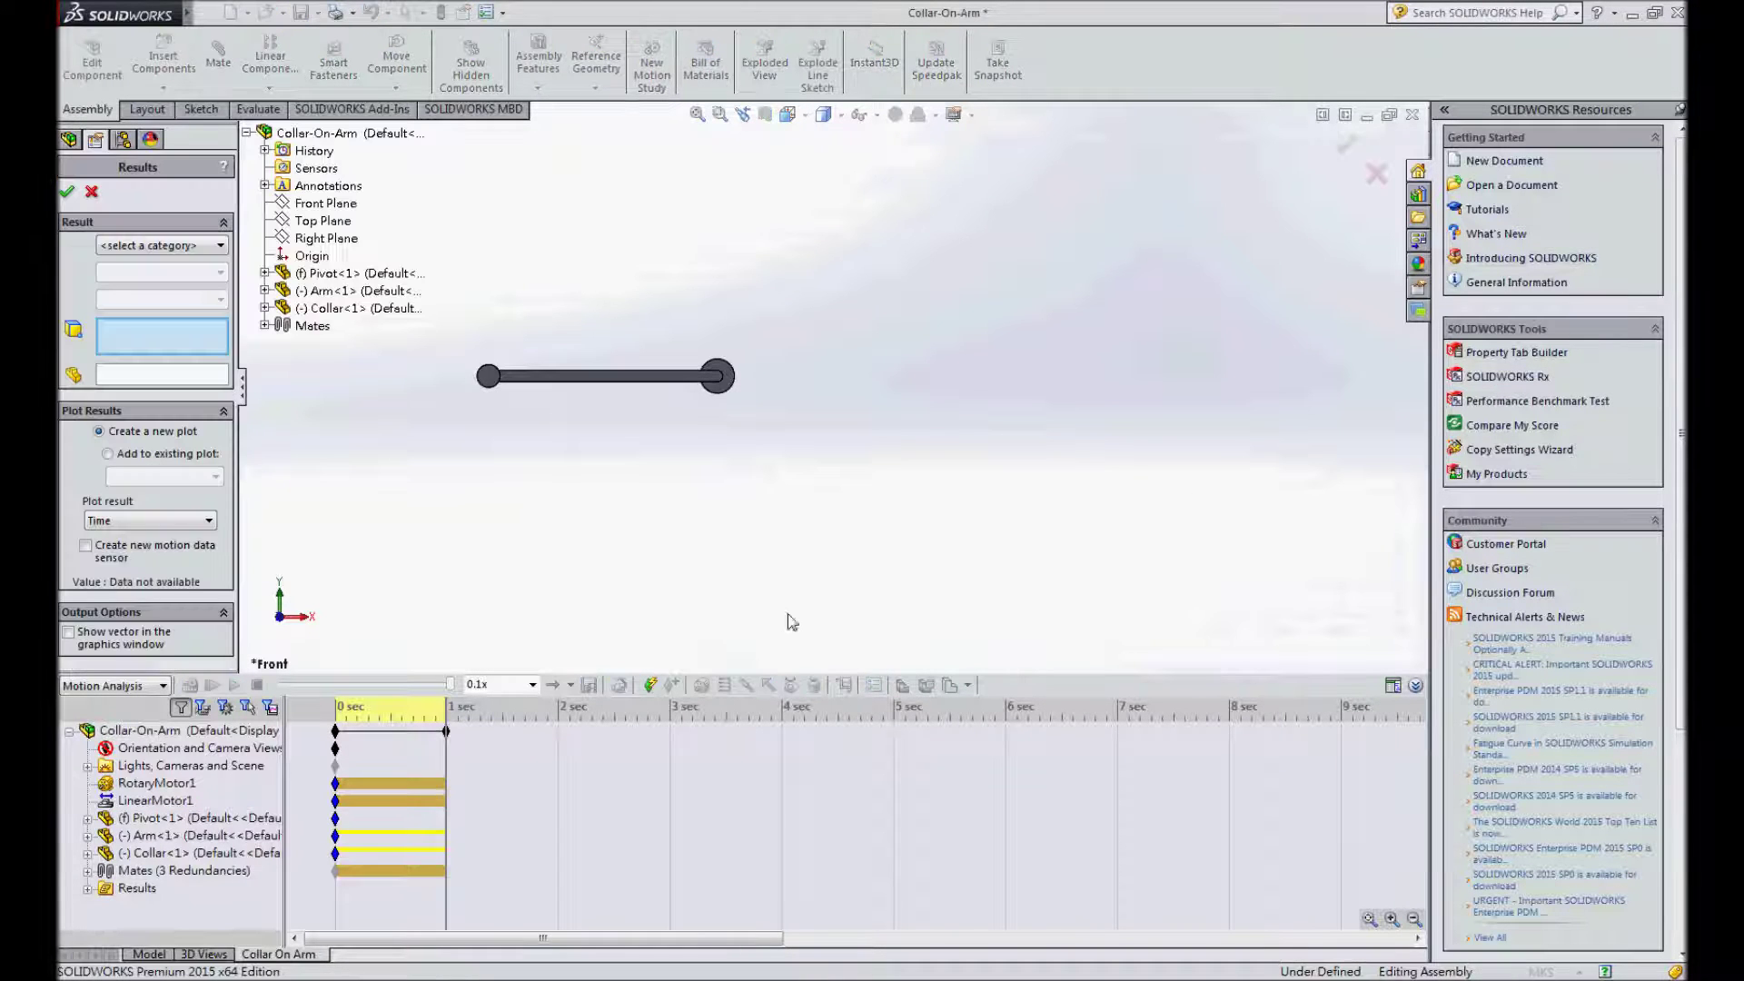
{"action": "left_click", "coordinate": [166, 247]}
{"action": "left_click", "coordinate": [156, 275]}
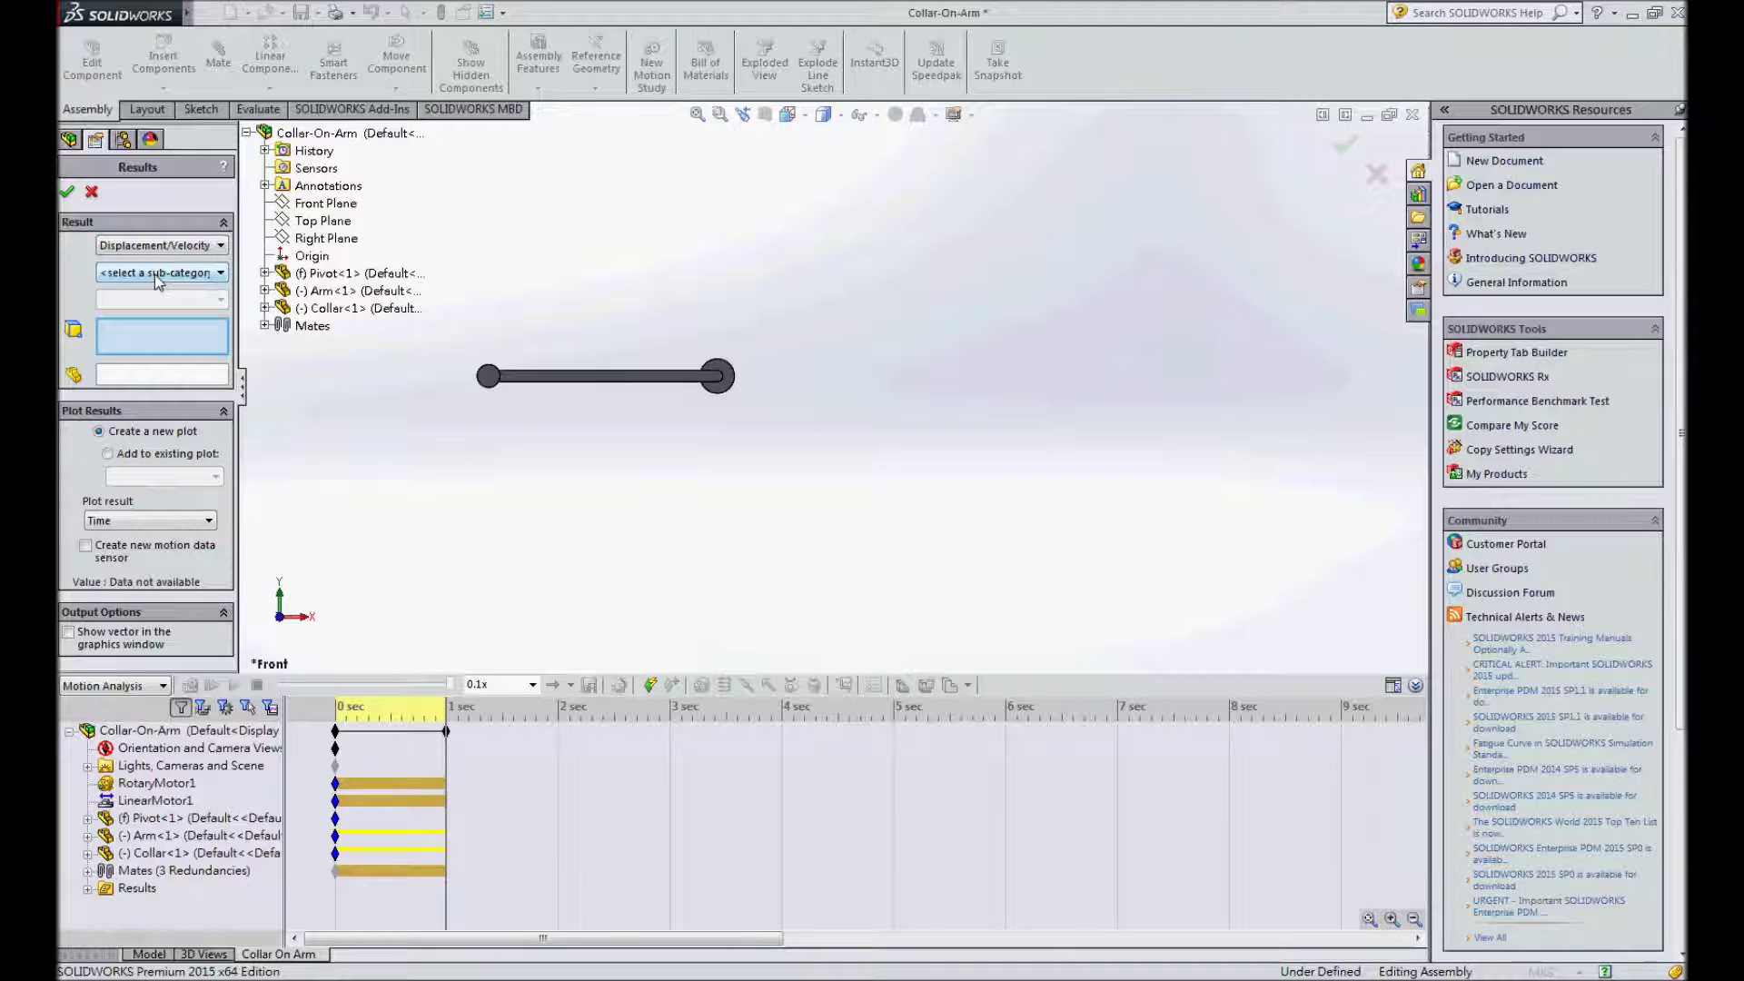
{"action": "left_click", "coordinate": [154, 274]}
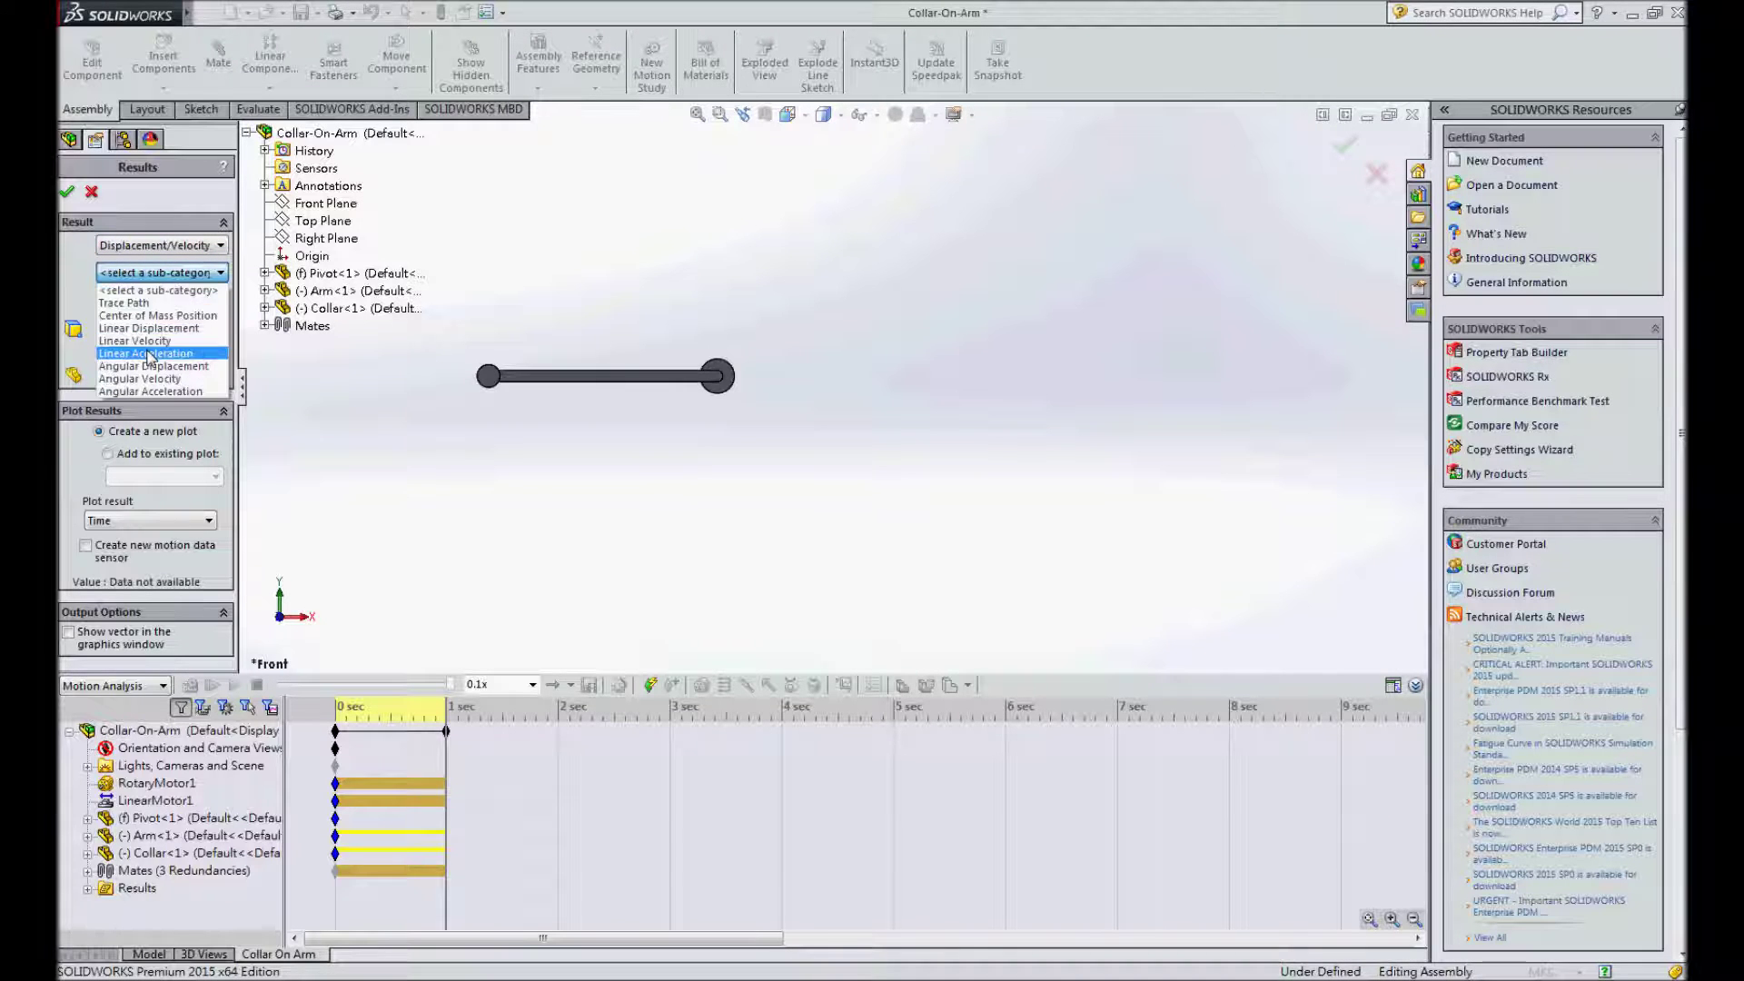
{"action": "left_click", "coordinate": [146, 353]}
{"action": "left_click", "coordinate": [150, 300]}
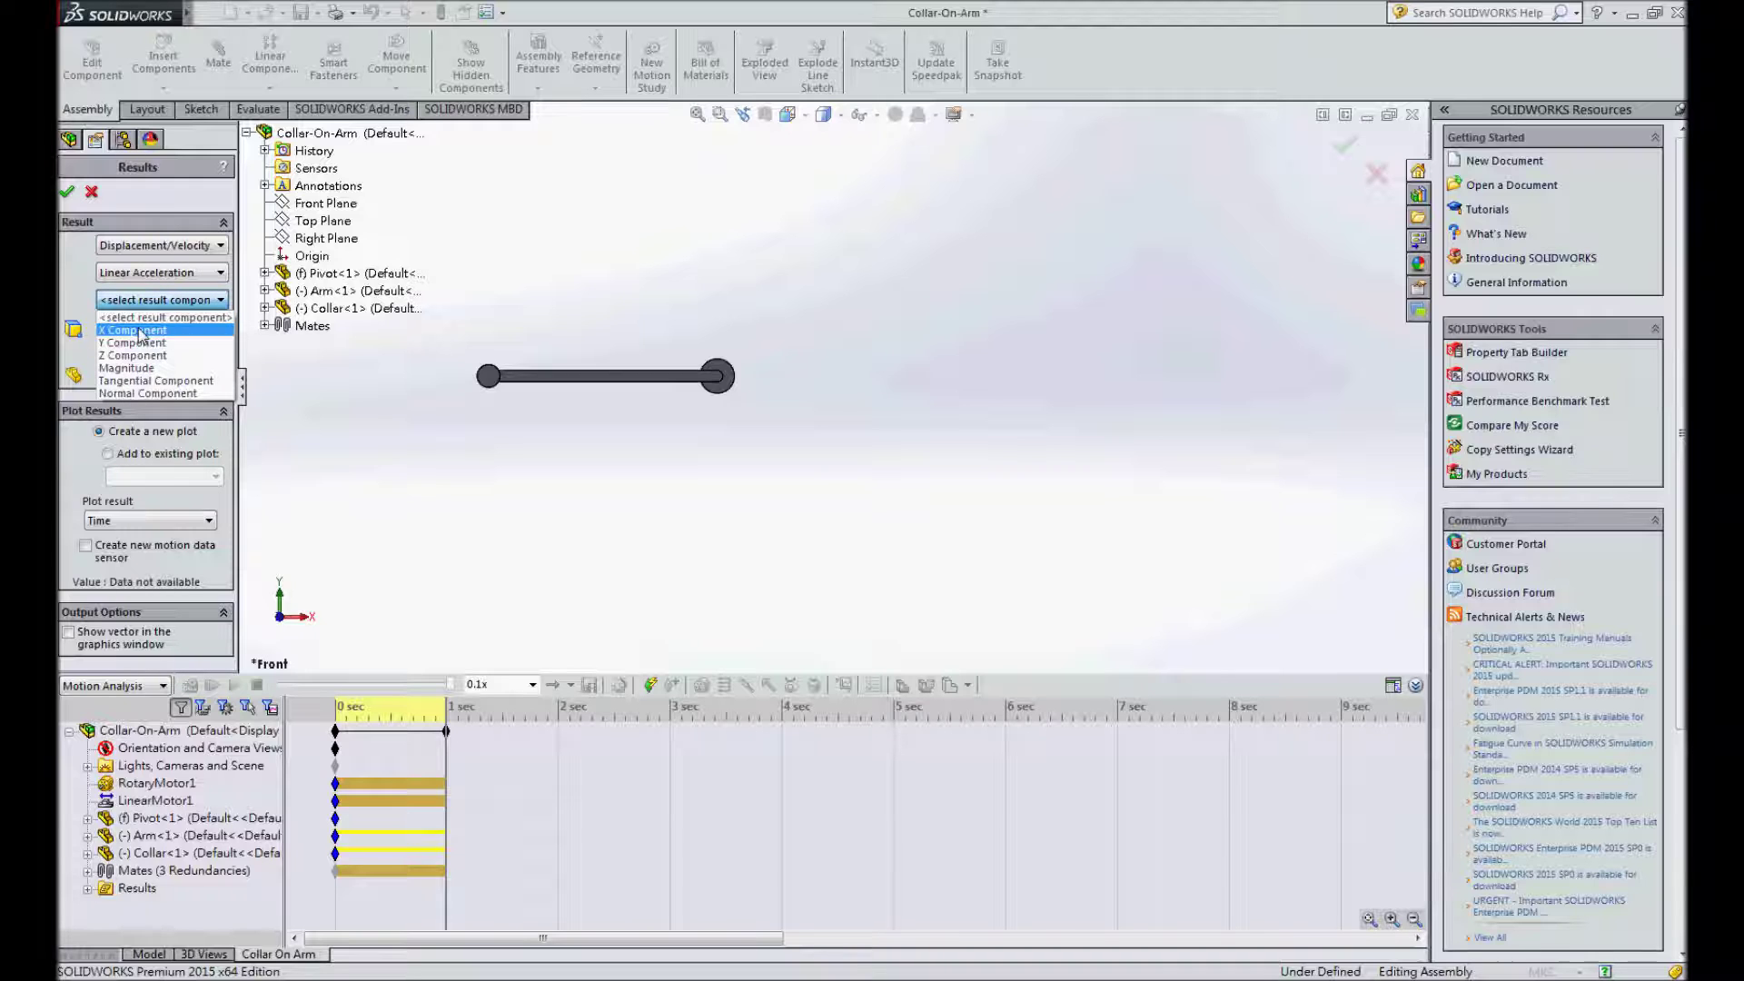
{"action": "left_click", "coordinate": [199, 348]}
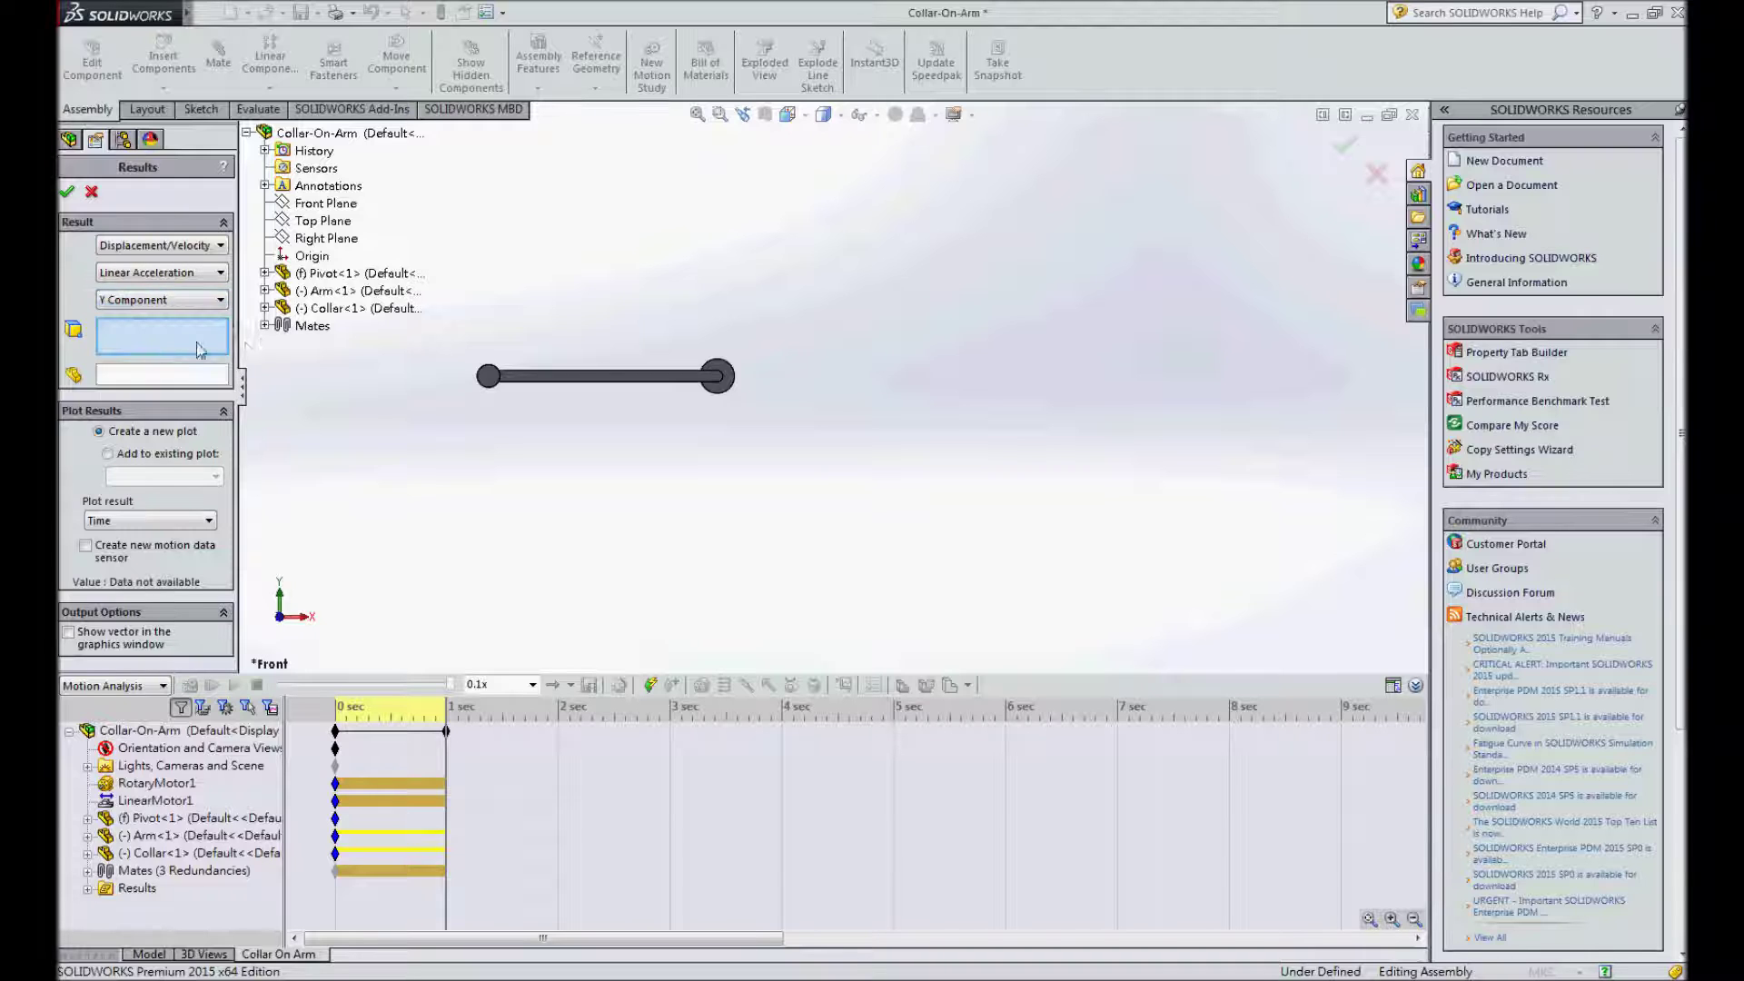
{"action": "left_click", "coordinate": [486, 376]}
{"action": "left_click", "coordinate": [67, 194]}
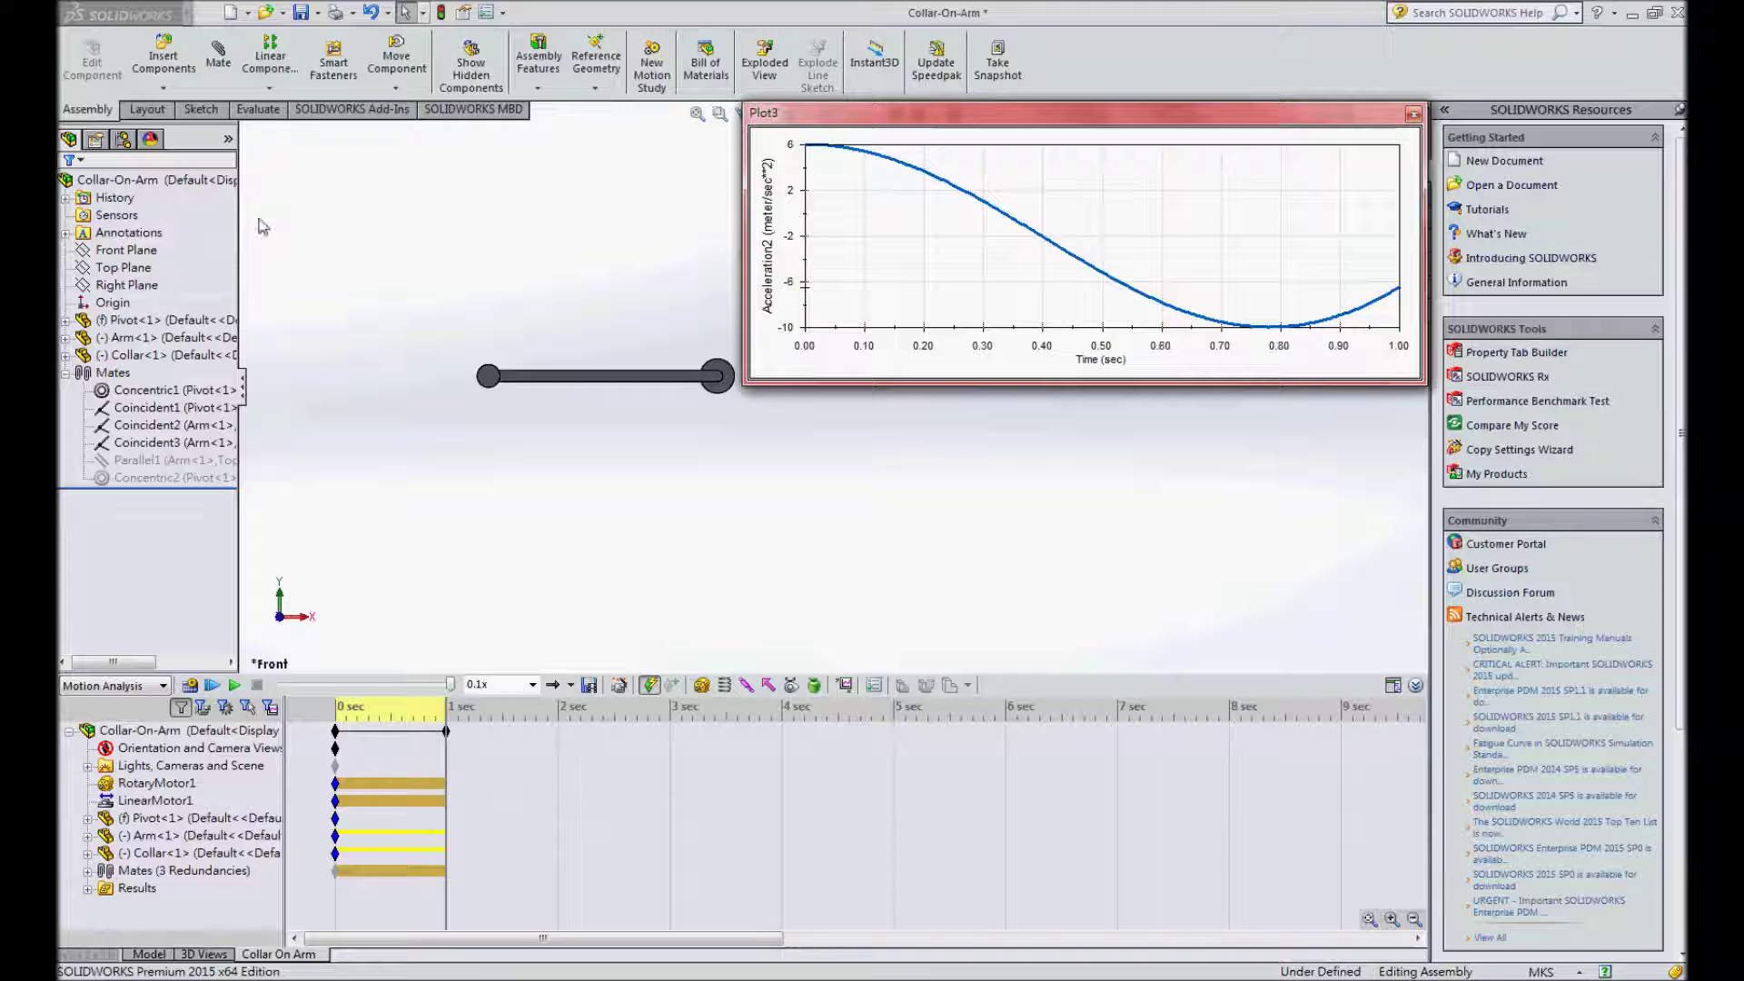
- Set the vertical axis scale of the Y acceleration plot to start at -10 and end at 8
{"action": "double_click", "coordinate": [800, 217]}
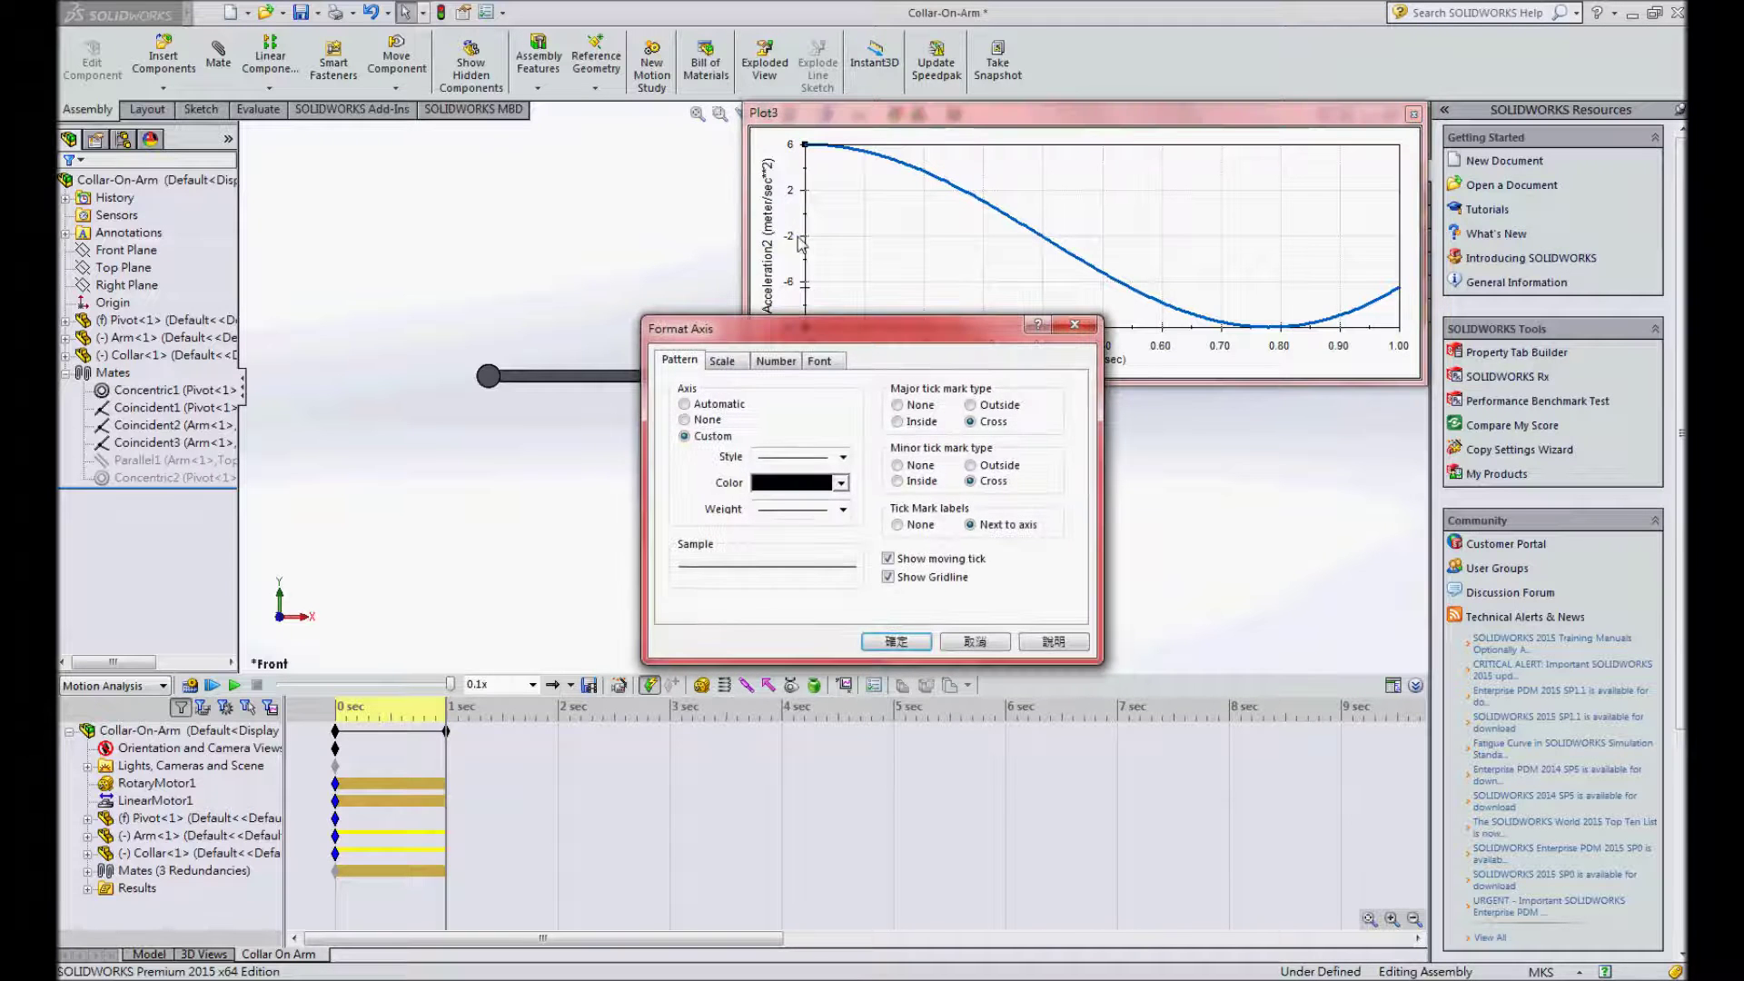
{"action": "left_click", "coordinate": [724, 360]}
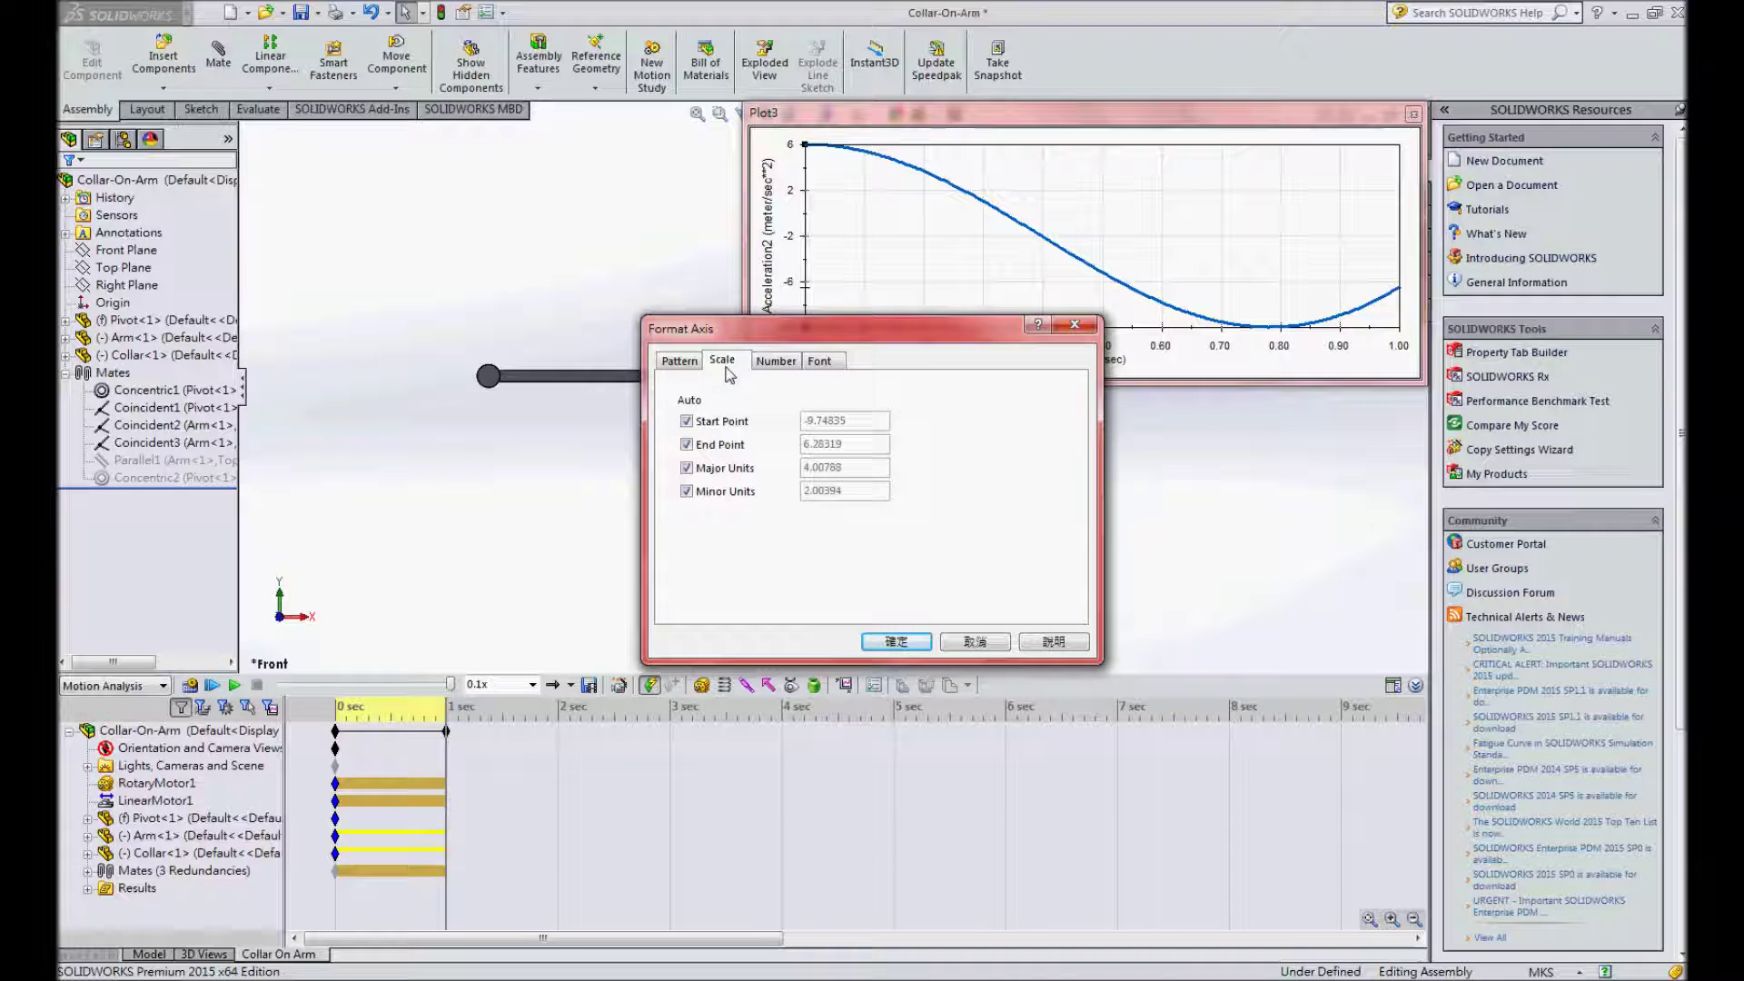
{"action": "left_click", "coordinate": [711, 425]}
{"action": "type", "text": "-10"}
{"action": "left_click", "coordinate": [719, 445]}
{"action": "type", "text": "8"}
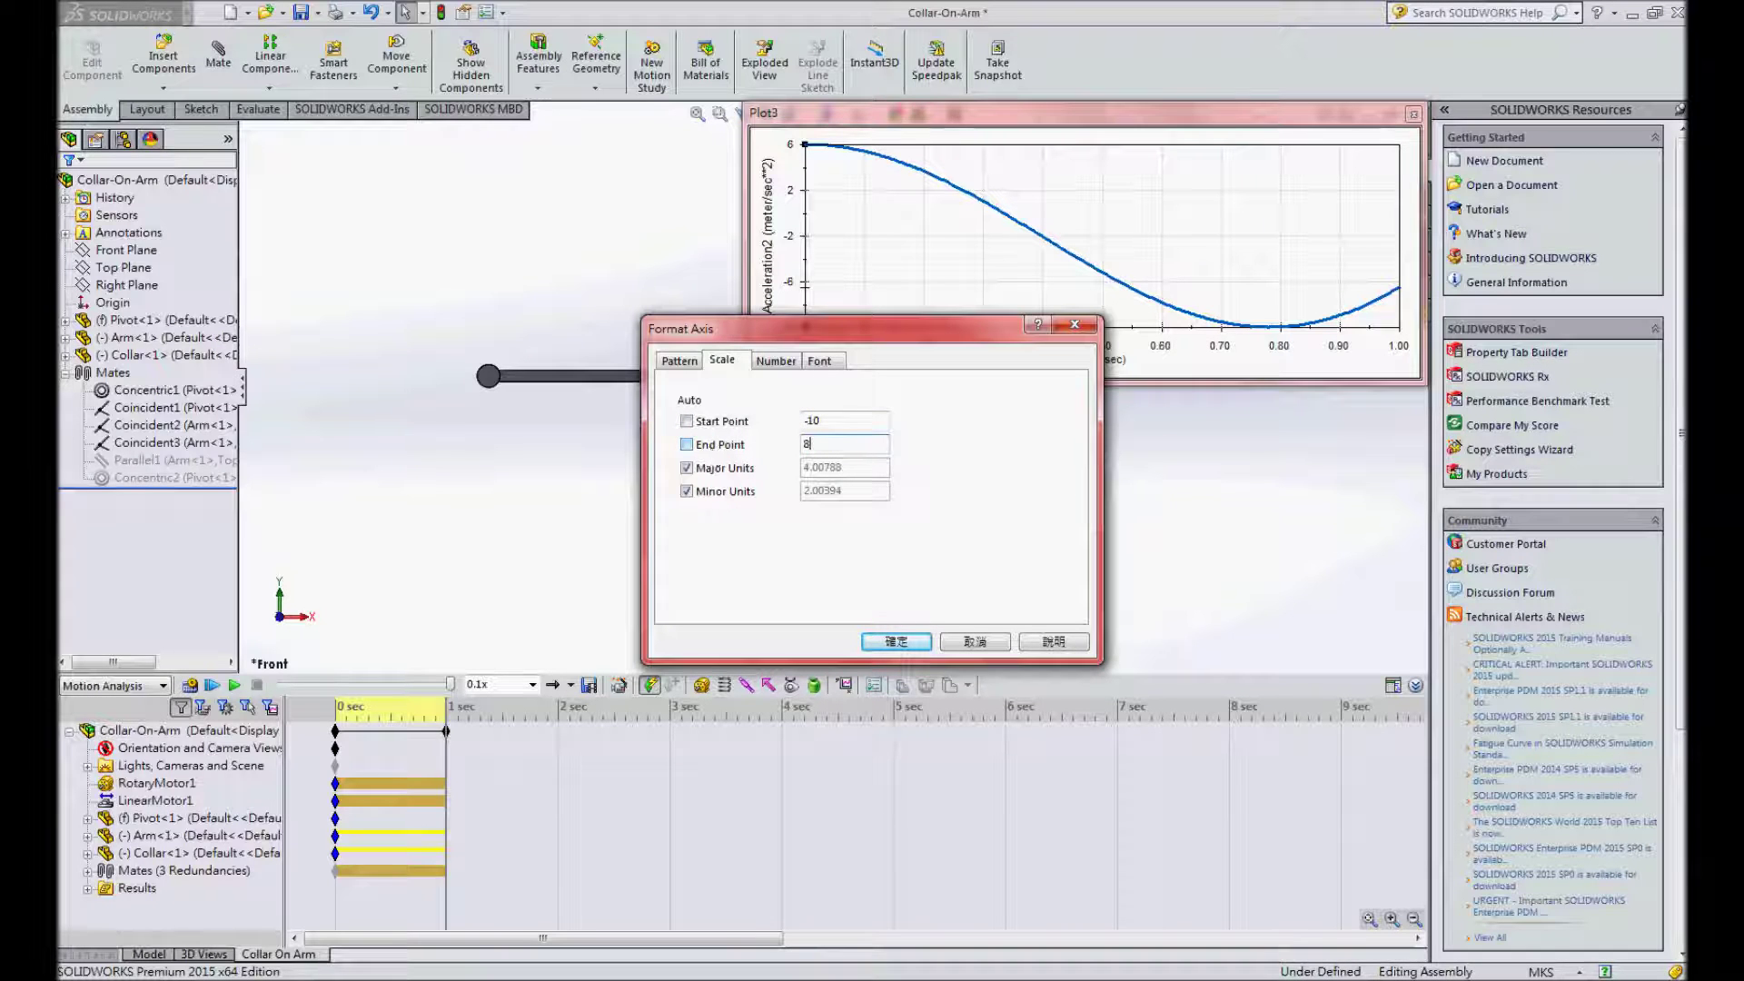
- Set the vertical axis's major units to 3 and minor units to 1 on the Y acceleration plot
{"action": "left_click", "coordinate": [716, 469]}
{"action": "type", "text": "3"}
{"action": "left_click", "coordinate": [715, 493]}
{"action": "double_click", "coordinate": [879, 494]}
{"action": "type", "text": "1"}
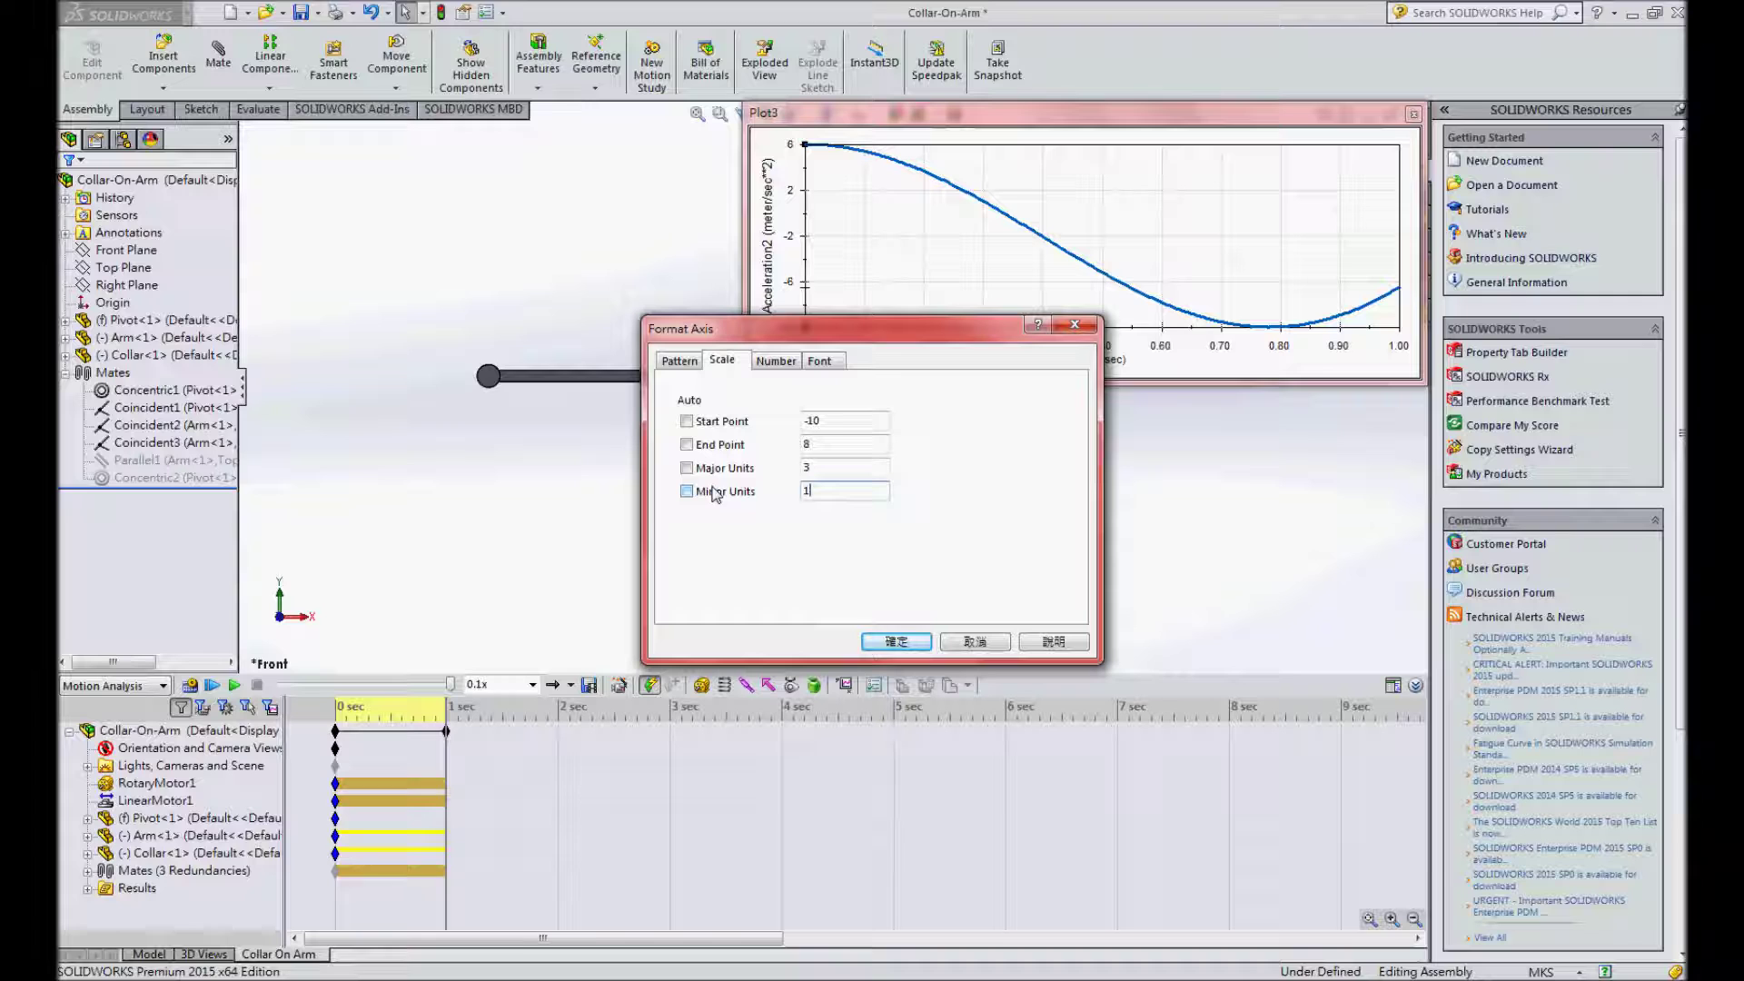
{"action": "left_click", "coordinate": [896, 641]}
- Export the Y acceleration plot to CSV as Collar-Acceleration-Y, replacing the existing file, and close the plot after reviewing the data
{"action": "right_click", "coordinate": [836, 260]}
{"action": "left_click", "coordinate": [890, 401]}
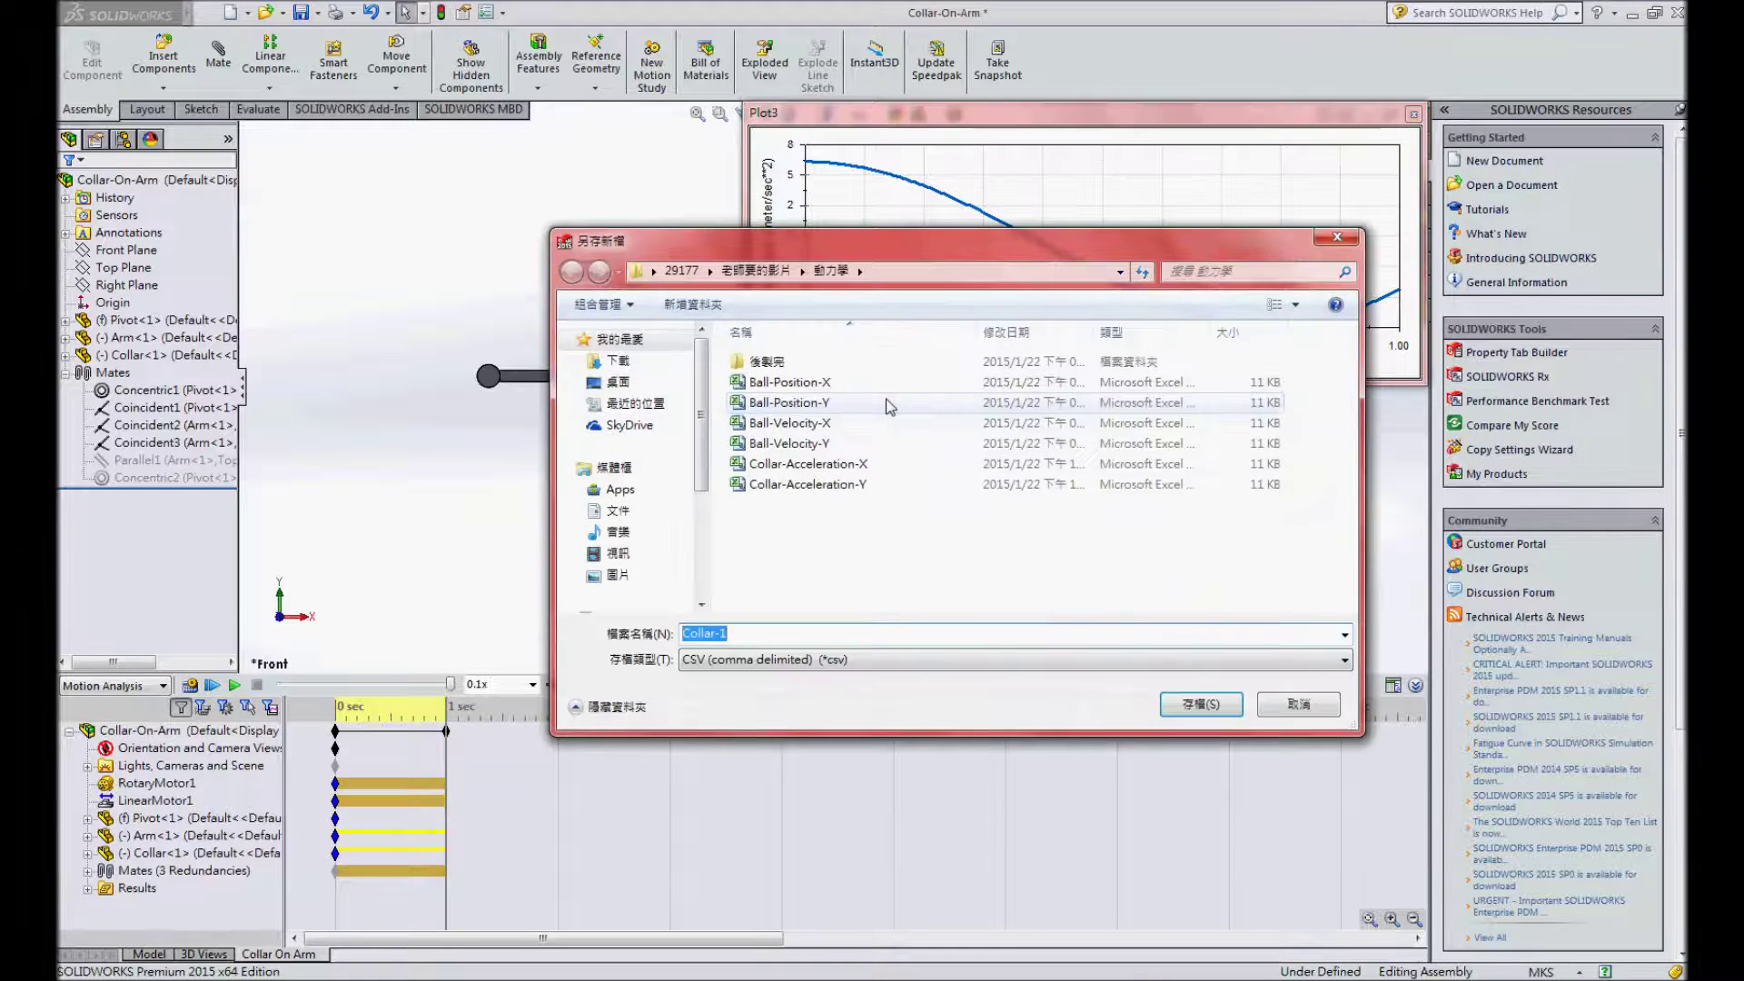
{"action": "left_click", "coordinate": [846, 488]}
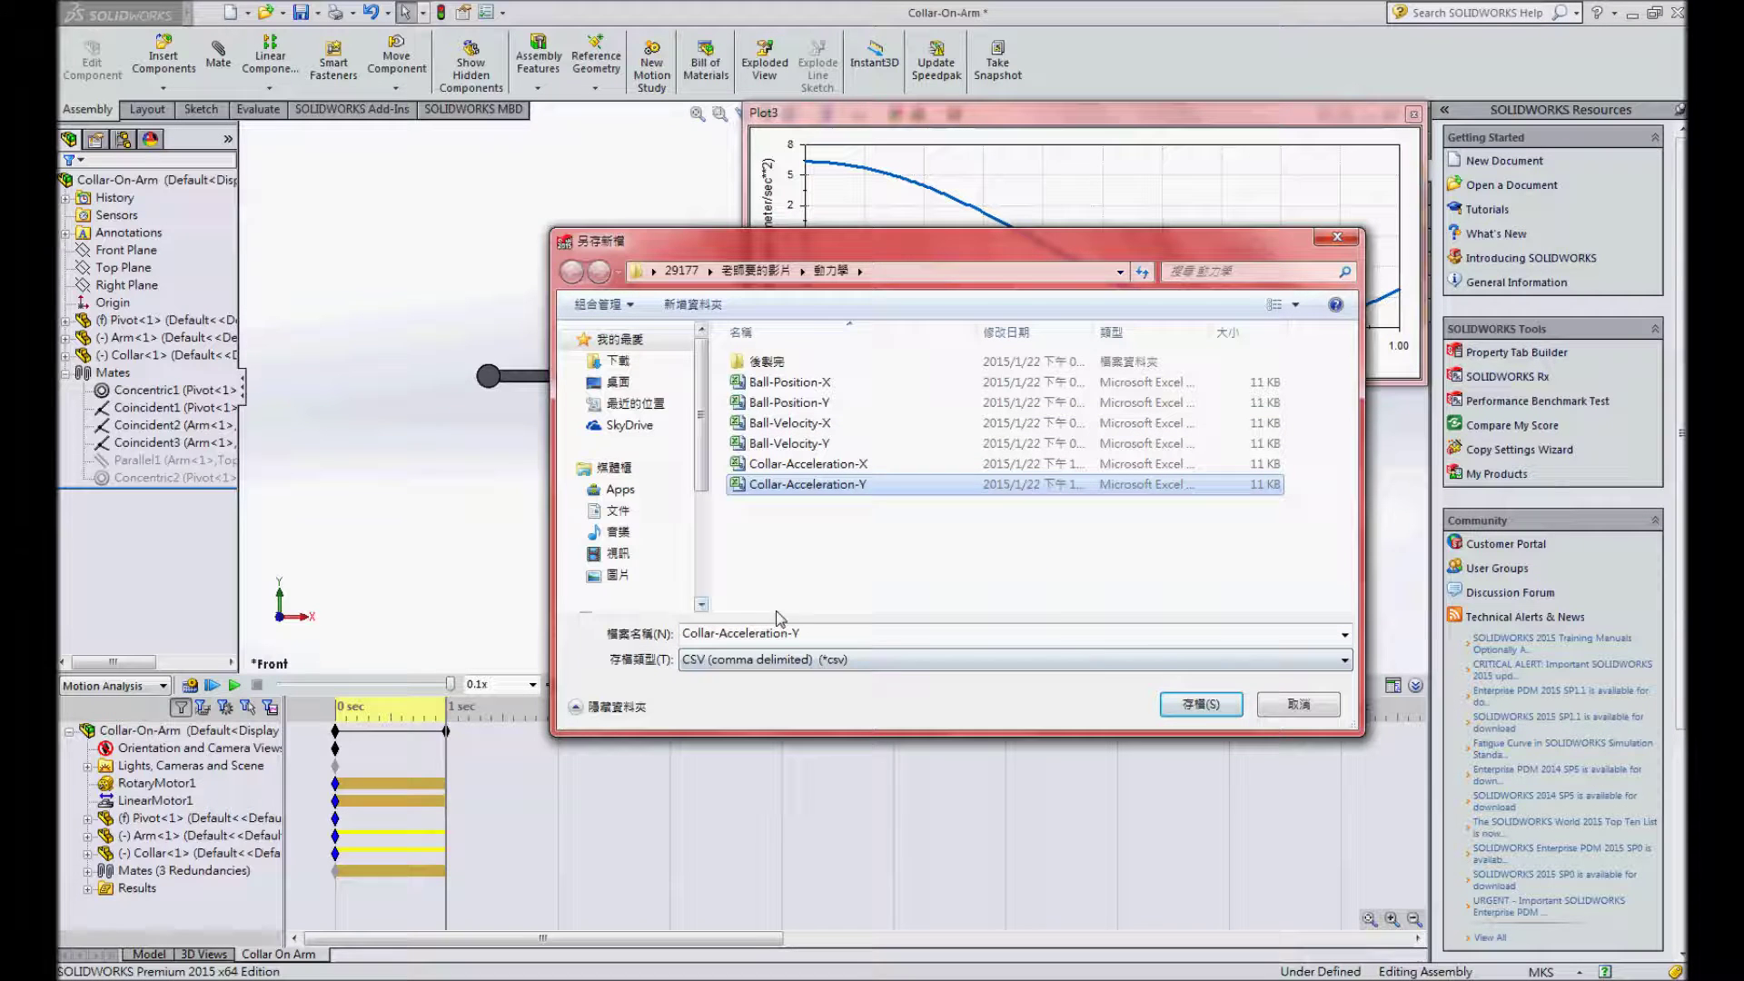
{"action": "left_click", "coordinate": [1200, 704]}
{"action": "left_click", "coordinate": [933, 508]}
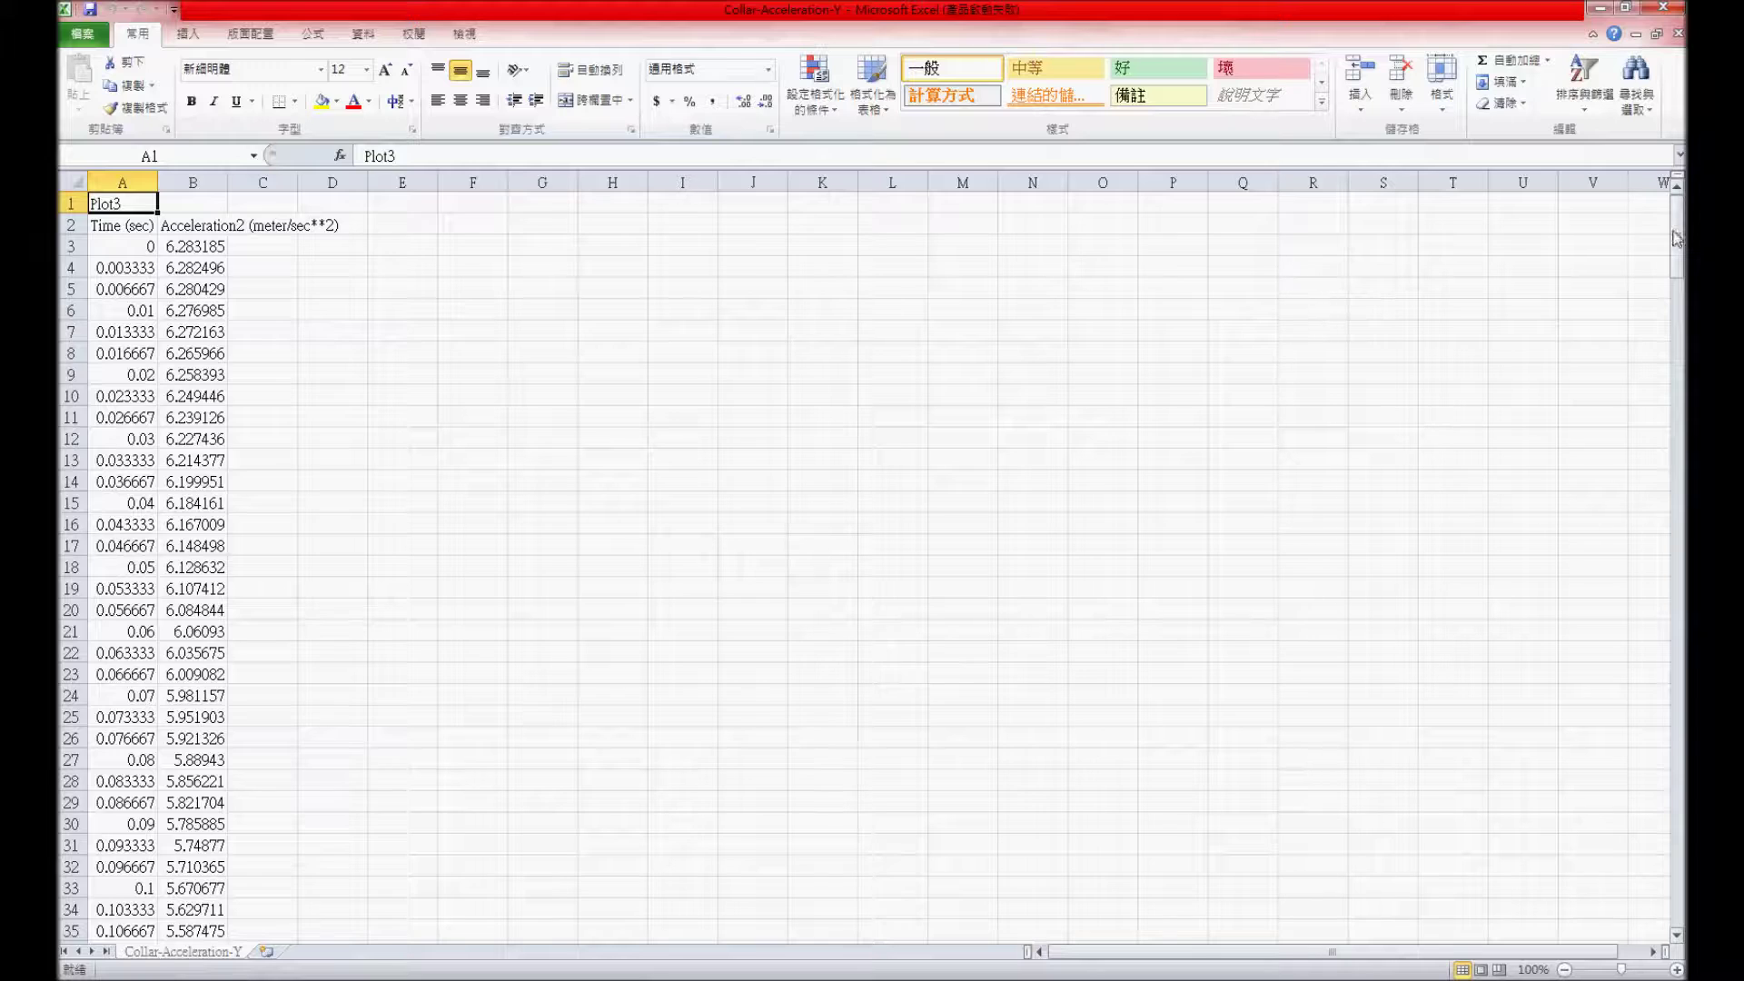
{"action": "left_click_drag", "start_coordinate": [1678, 227], "coordinate": [1680, 751]}
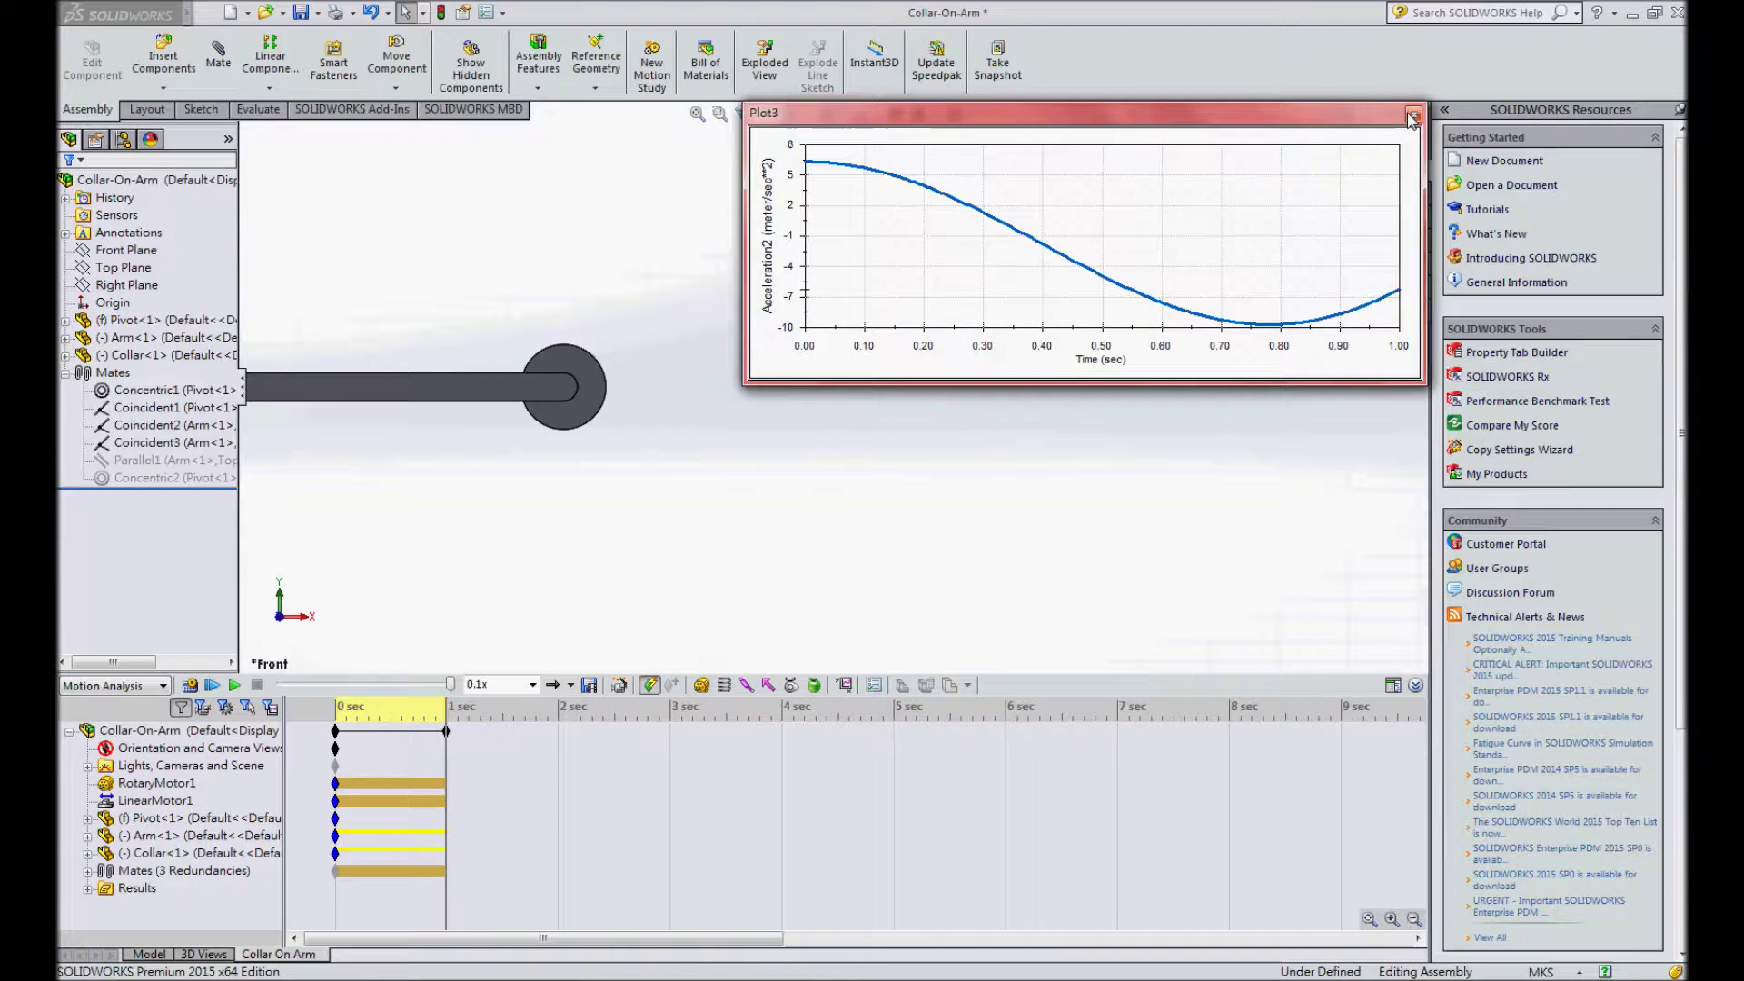
{"action": "left_click", "coordinate": [1412, 116]}
- Save the Collar-On-Arm assembly with its motion study
{"action": "left_click", "coordinate": [300, 12]}
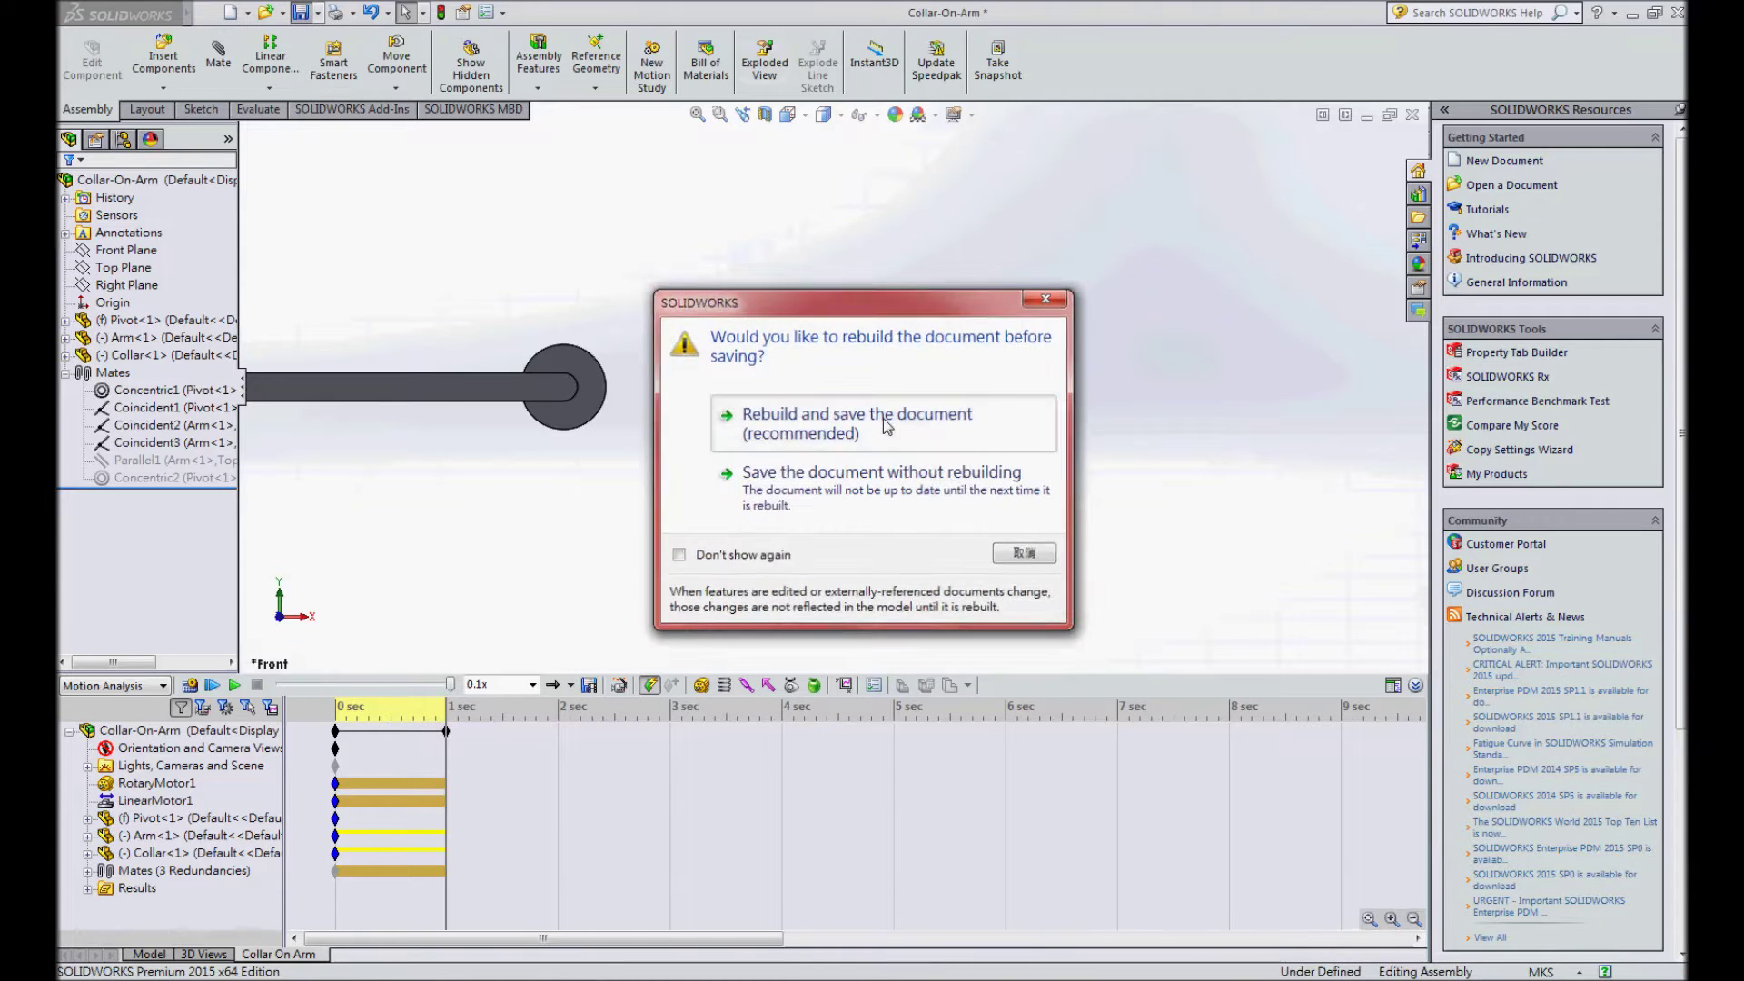